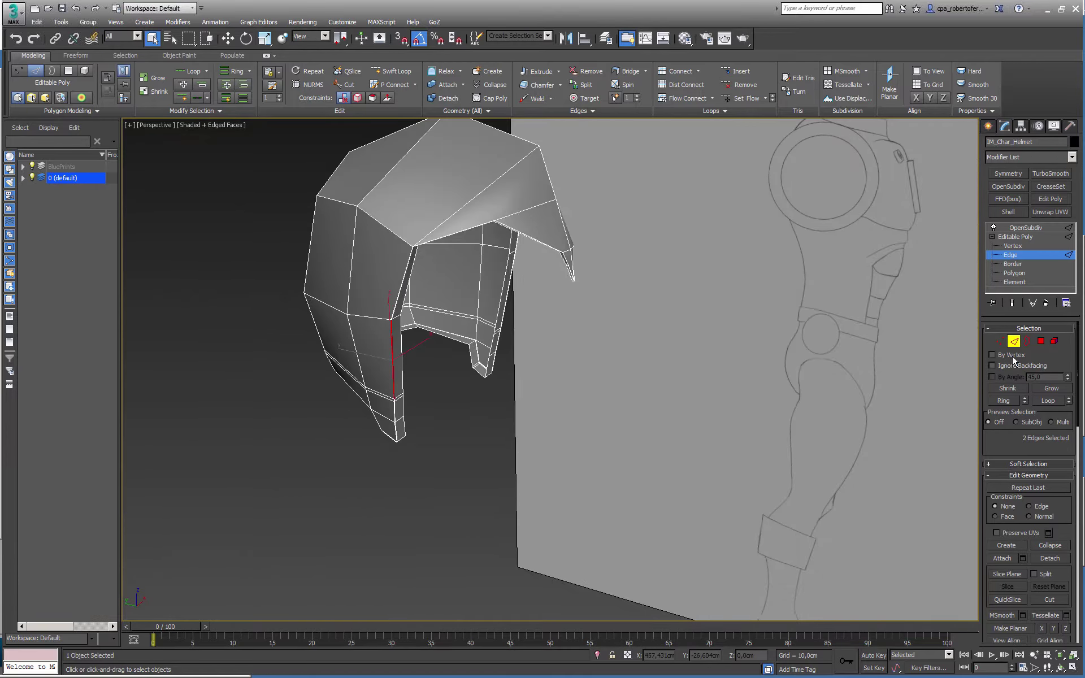
- Leave the helmet's edge editing and create a 4 × 4 segment plane of about 31 × 26 cm on the grid
left_click(1014, 342)
middle_click_drag(713, 456, 537, 344)
scroll(561, 367, "down", 5)
middle_click_drag(516, 400, 504, 421, "alt")
scroll(509, 395, "up", 2)
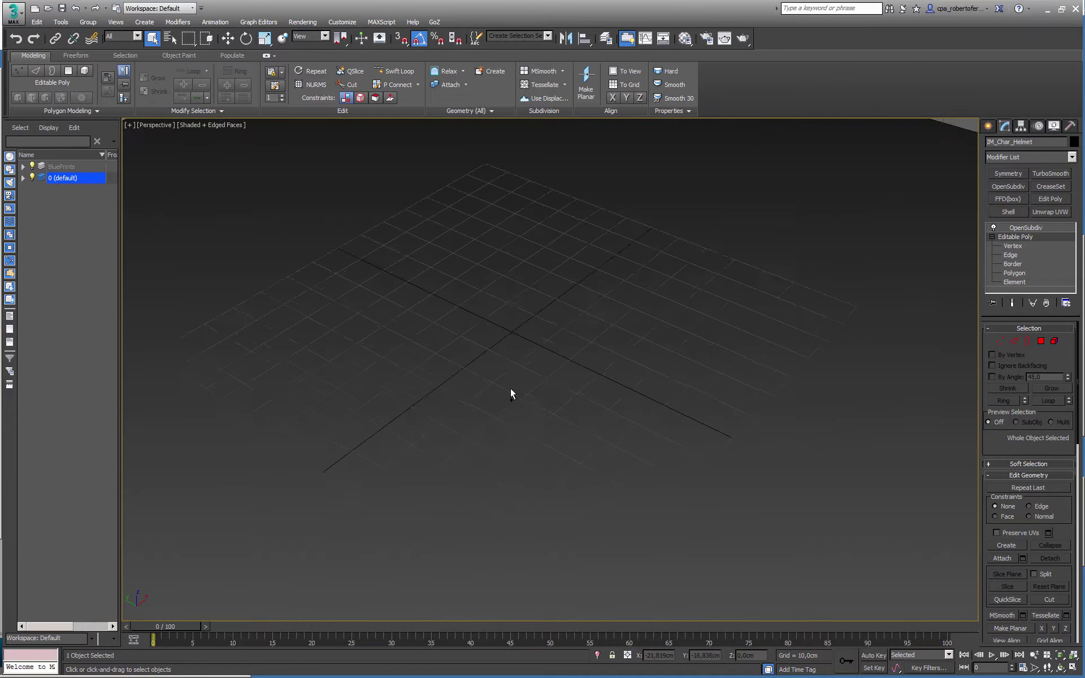
left_click(989, 127)
left_click(1058, 244)
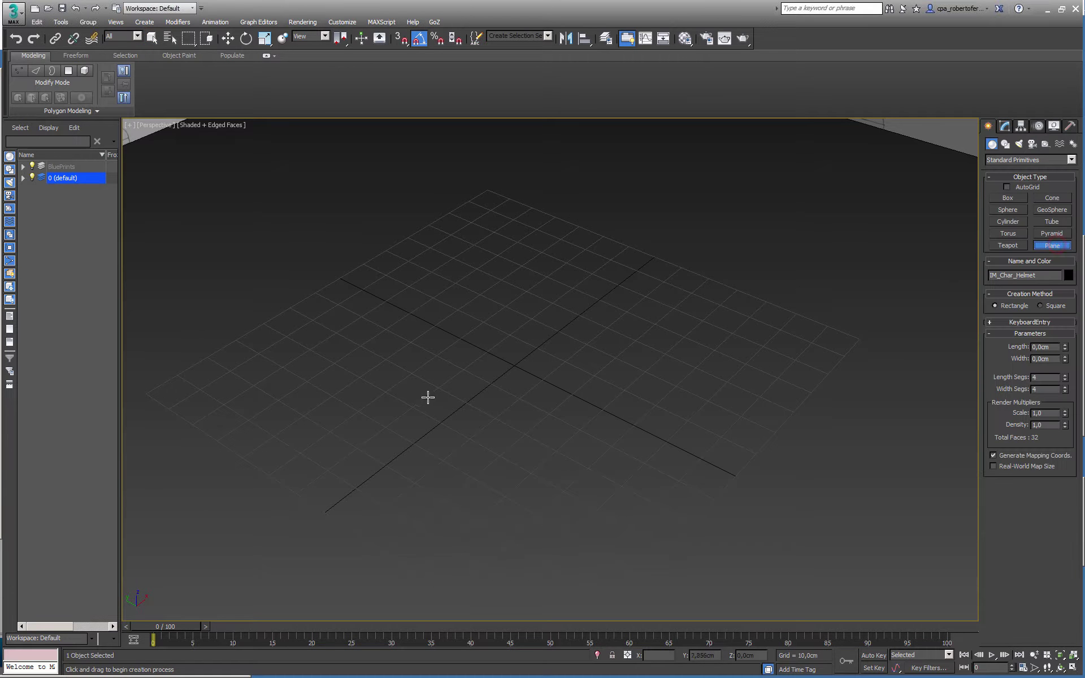
left_click_drag(363, 375, 511, 370)
scroll(484, 412, "up", 5)
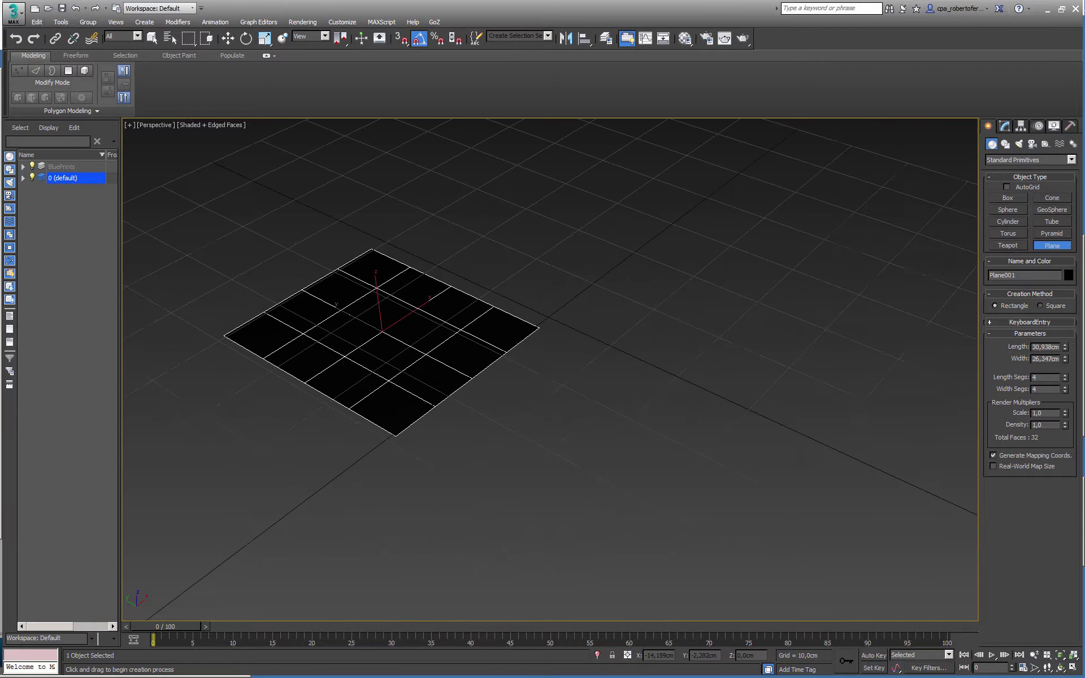
middle_click_drag(544, 414, 560, 434)
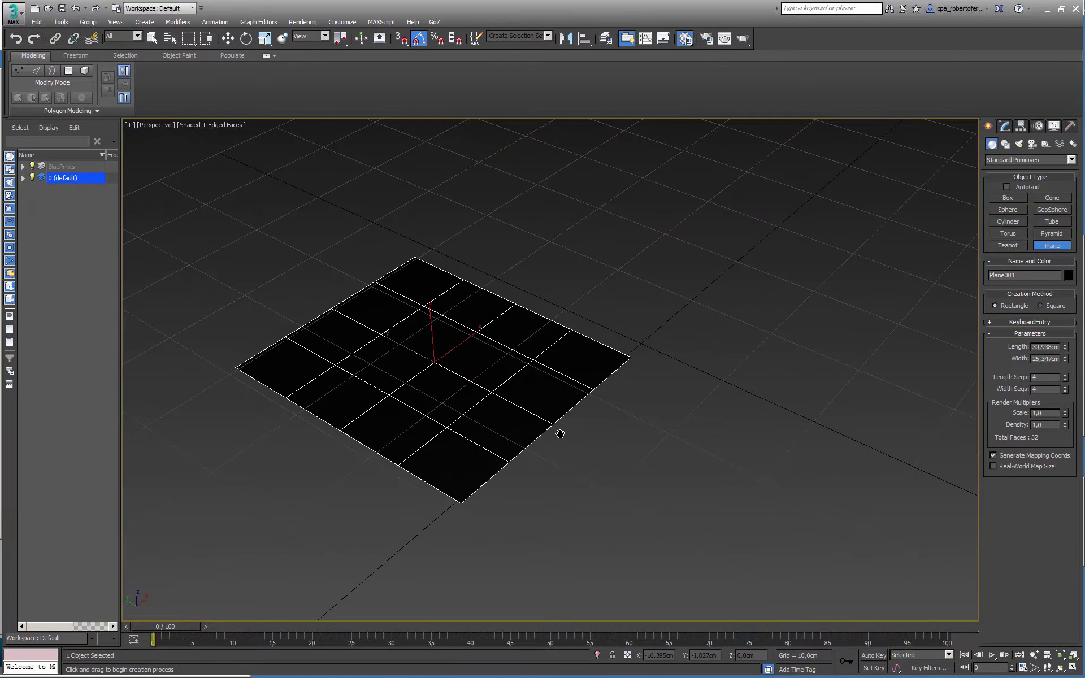
- Assign the grey material to the new plane and convert it to an Editable Poly
key("m")
left_click_drag(136, 212, 356, 305)
left_click(298, 135)
right_click(497, 407)
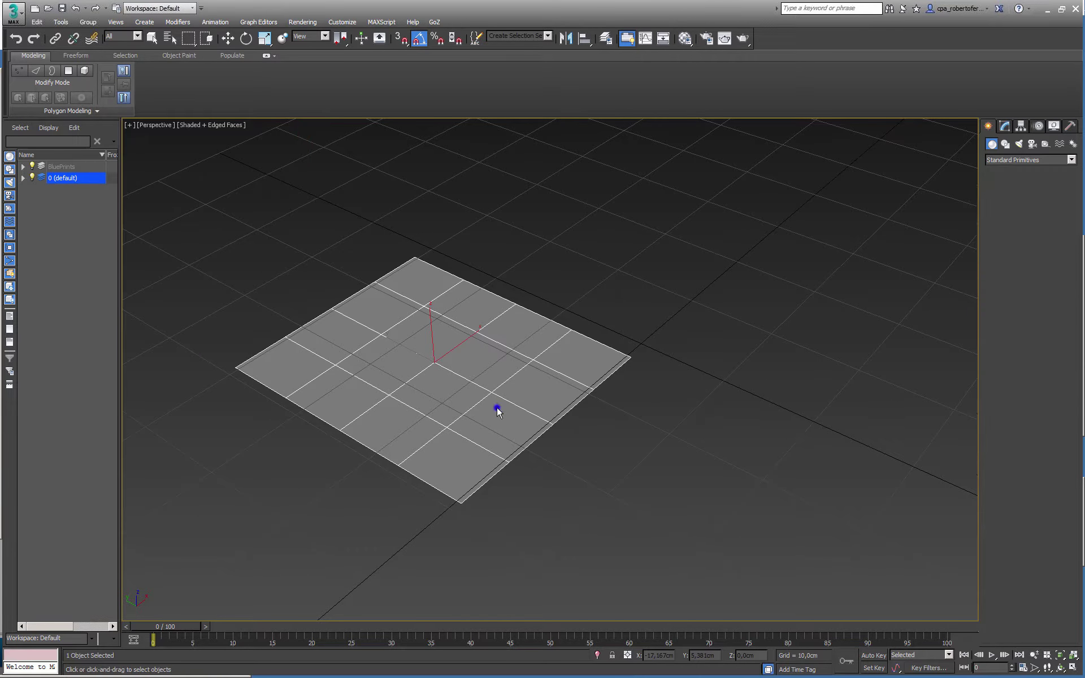
right_click(482, 390)
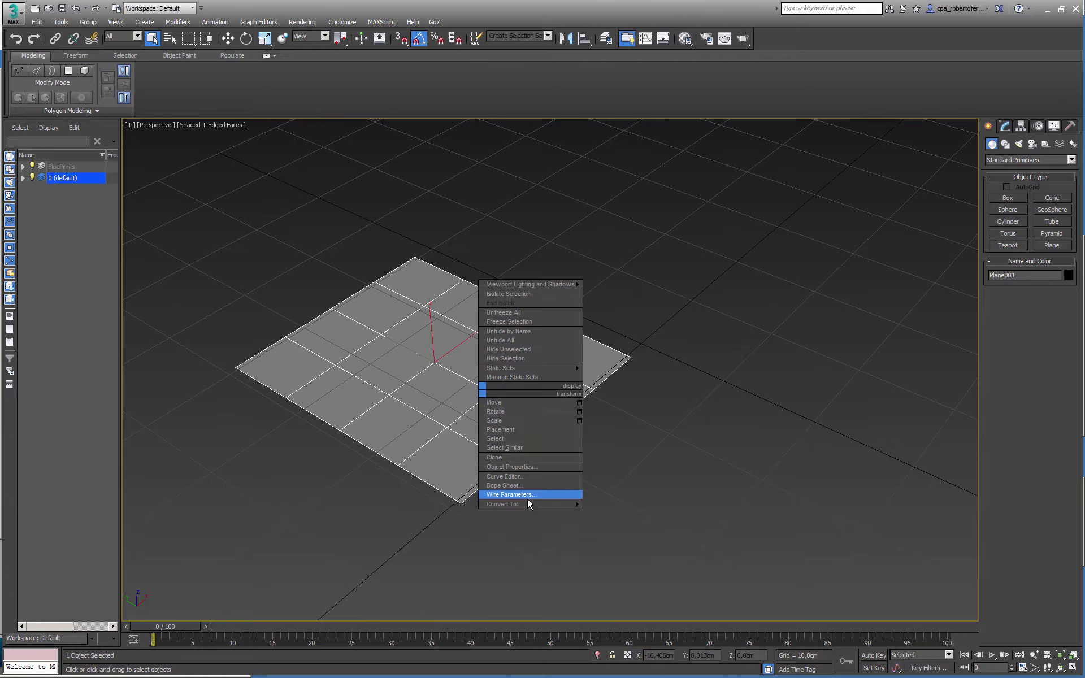
mouse_move(528, 503)
left_click(467, 513)
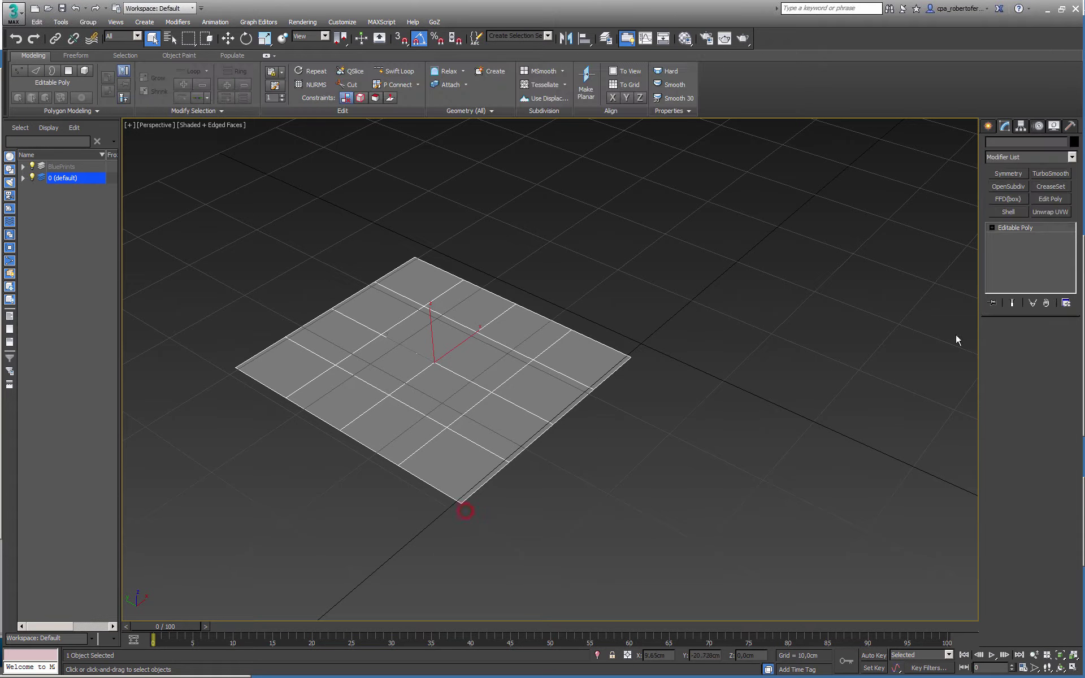
- Select the plane's four front border edges and extend them straight down twice to form a two-row vertical side
key("2")
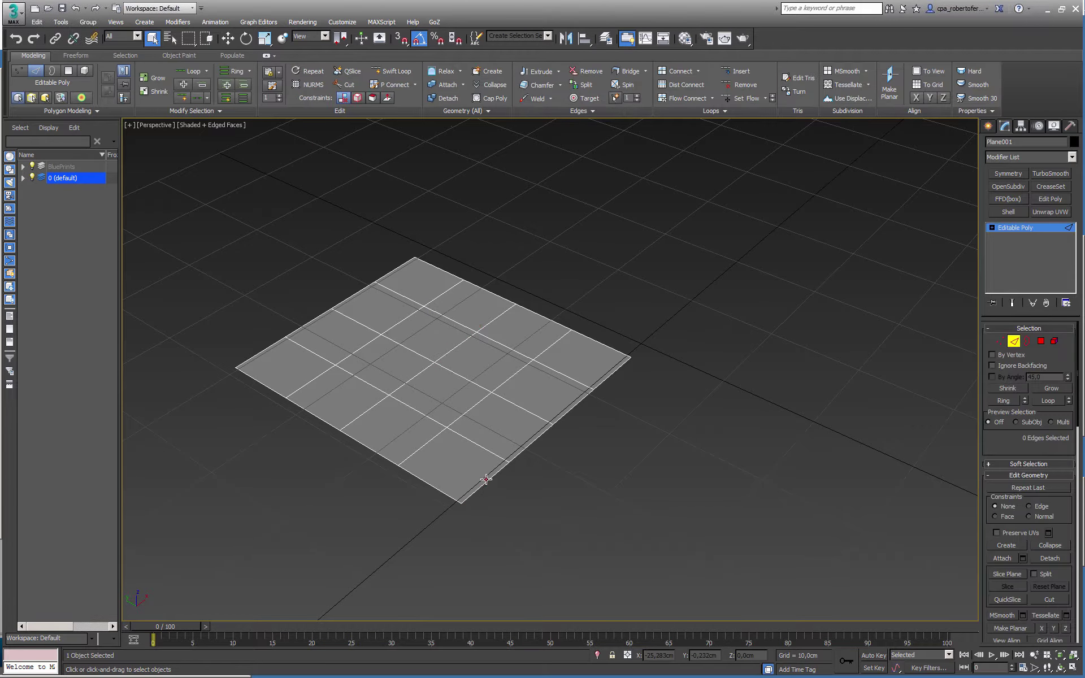
left_click(485, 481)
left_click(608, 377, "shift")
key("w")
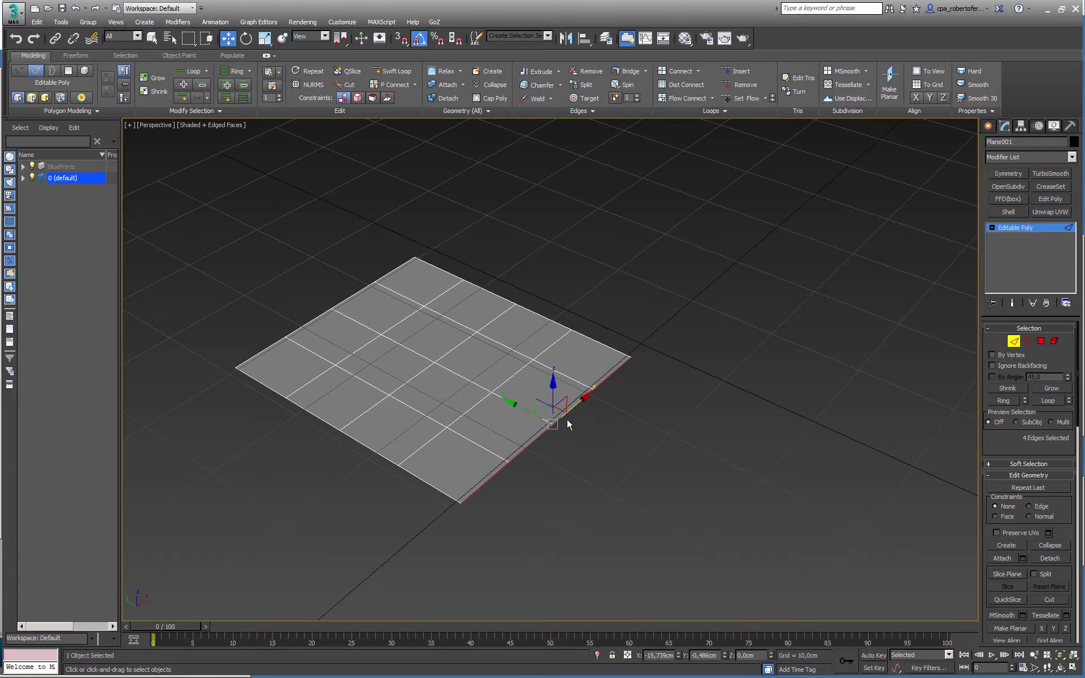
middle_click_drag(569, 424, 569, 394, "alt")
left_click_drag(552, 382, 552, 433, "shift")
left_click_drag(552, 434, 552, 483, "shift")
- Leave edge editing, clone the bent mesh into two more copies in a row, and hide the grid
middle_click_drag(686, 353, 650, 395, "alt")
key("2")
mouse_move(454, 388)
left_mouse_down("shift")
mouse_move(681, 327)
mouse_move(645, 347)
left_mouse_up("shift")
left_click(591, 350)
left_click(549, 383)
mouse_move(618, 380)
middle_mouse_down("alt")
mouse_move(603, 366)
mouse_move(612, 374)
middle_mouse_up("alt")
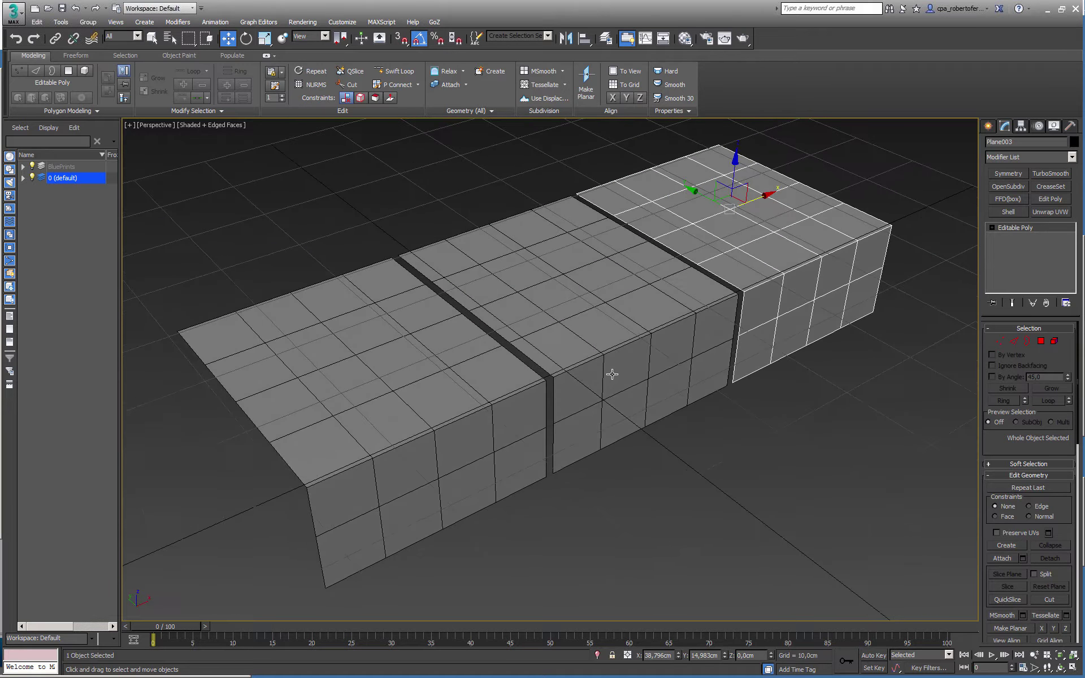
key("g")
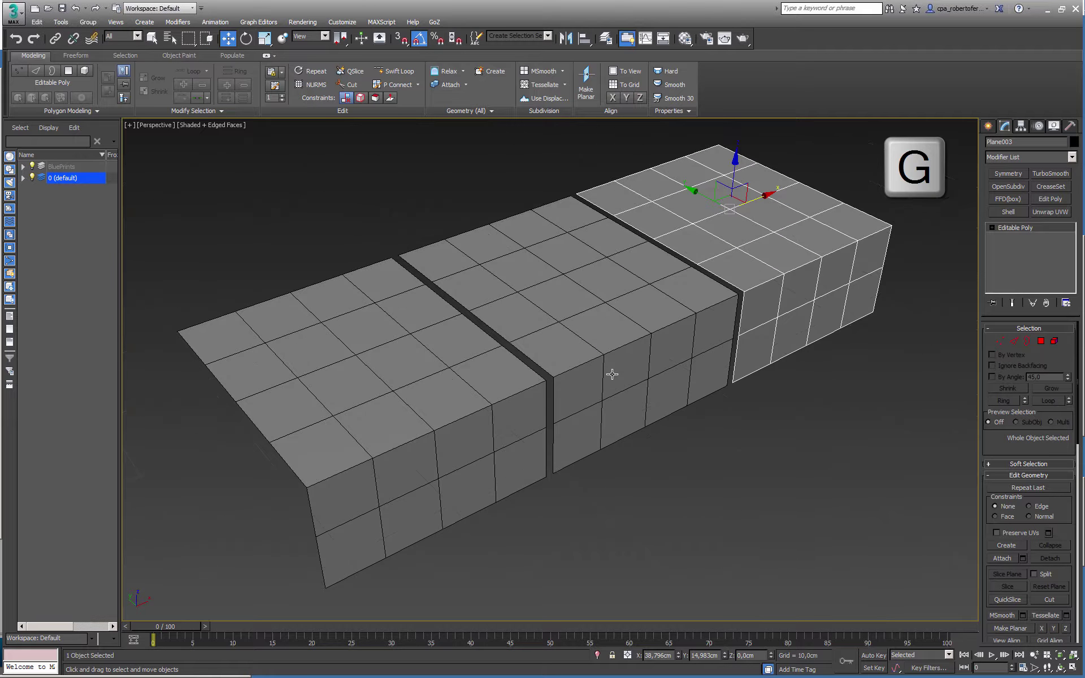
- Apply a TurboSmooth modifier to the farthest copy of the bent mesh
left_click(1072, 157)
left_click(178, 21)
mouse_move(189, 207)
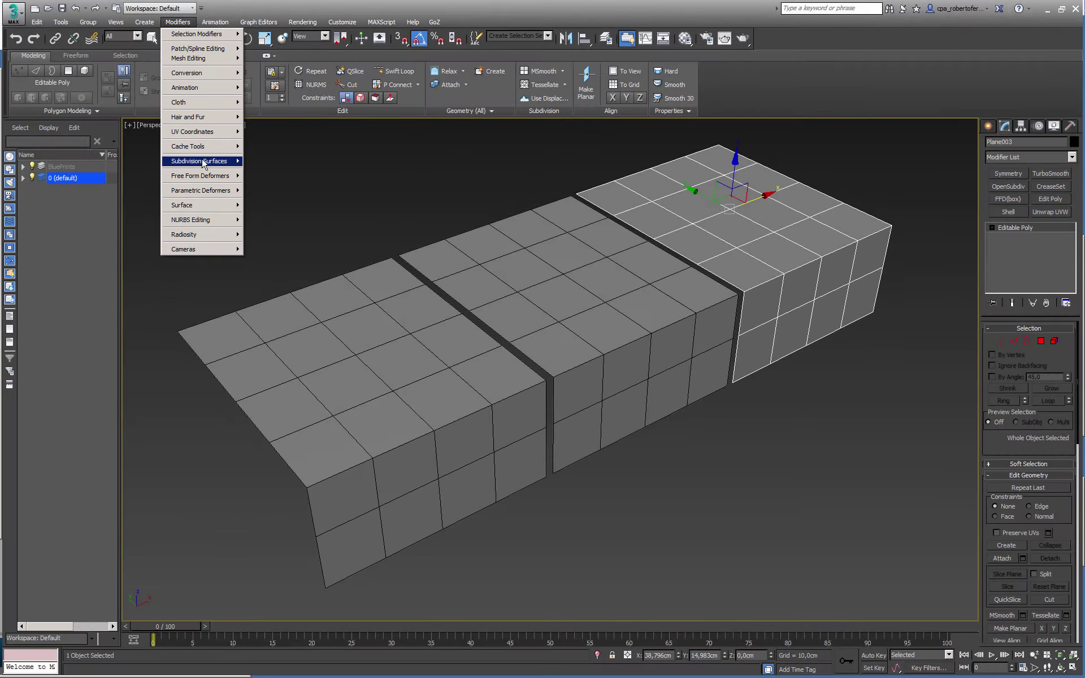
mouse_move(204, 163)
left_click(270, 179)
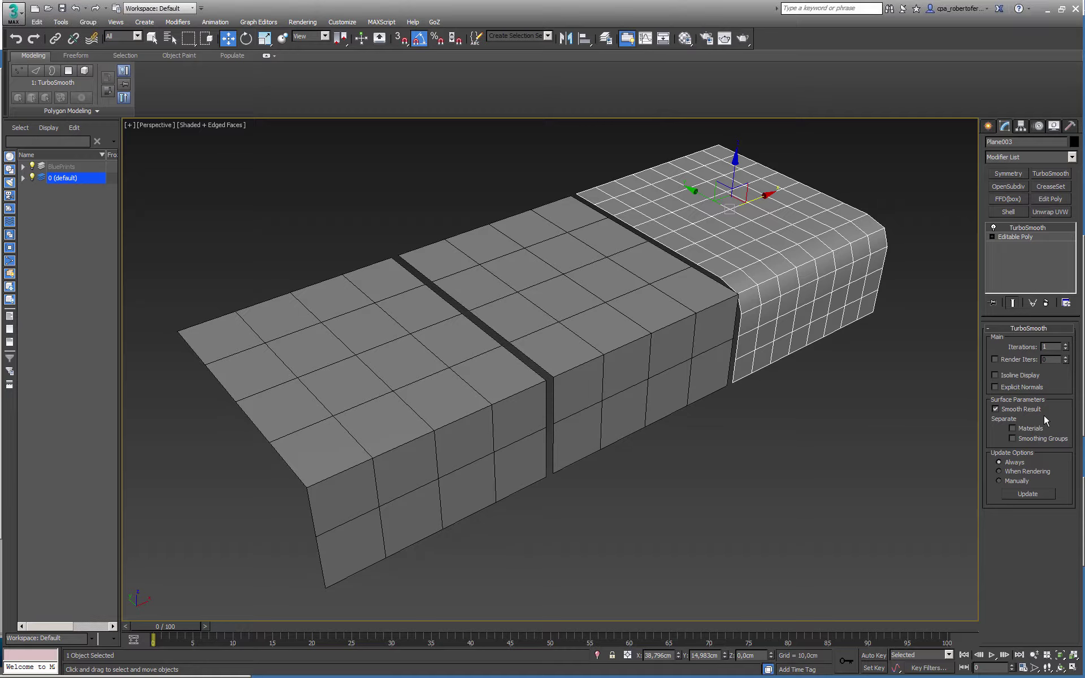
- Set the TurboSmooth iterations to 5 and enable Isoline Display
left_click(1066, 345)
left_click(1067, 346)
left_click(1066, 346)
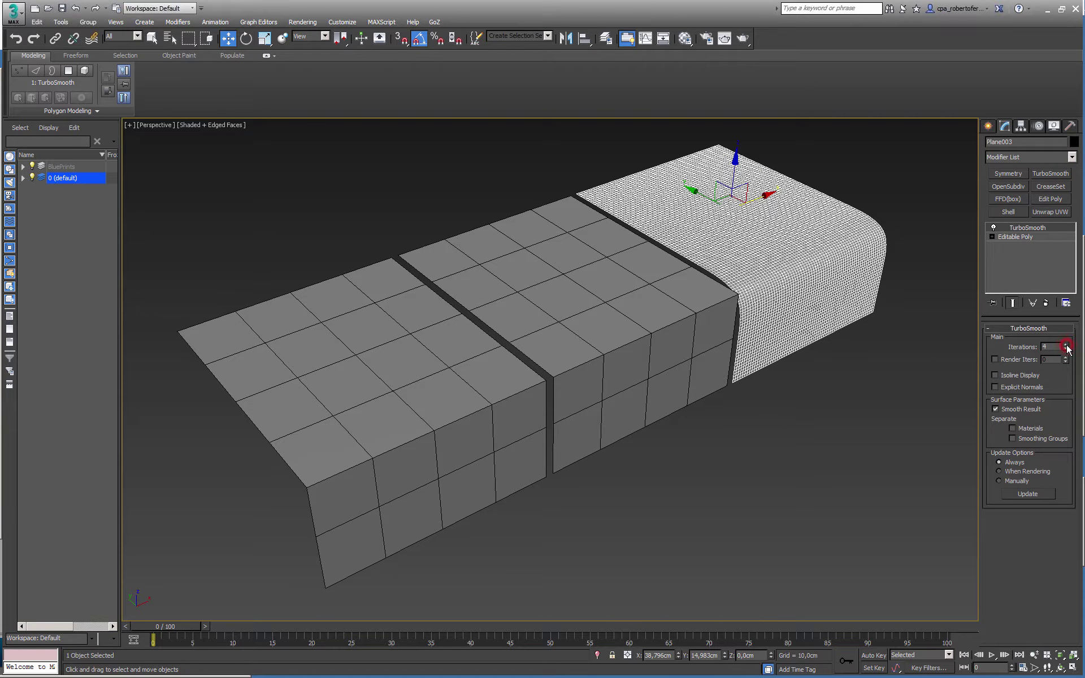
left_click(1067, 346)
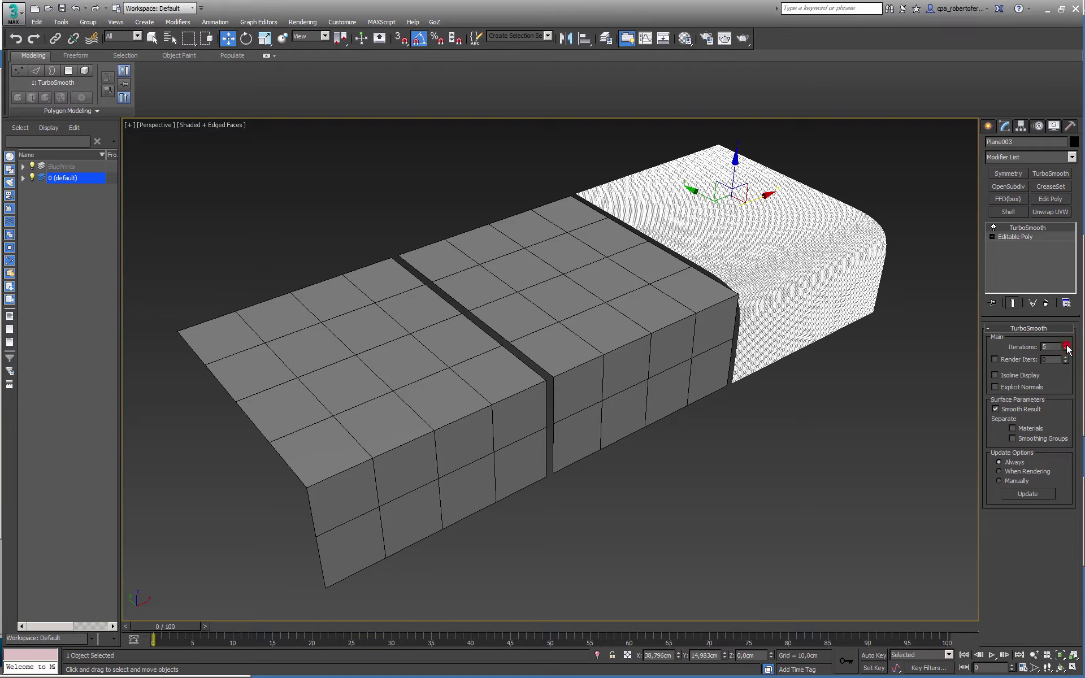
left_click(994, 375)
- Apply an OpenSubdiv modifier to the middle mesh and set its iterations to 5
middle_click_drag(735, 350, 757, 328, "alt")
scroll(757, 328, "up", 3)
left_click(610, 351)
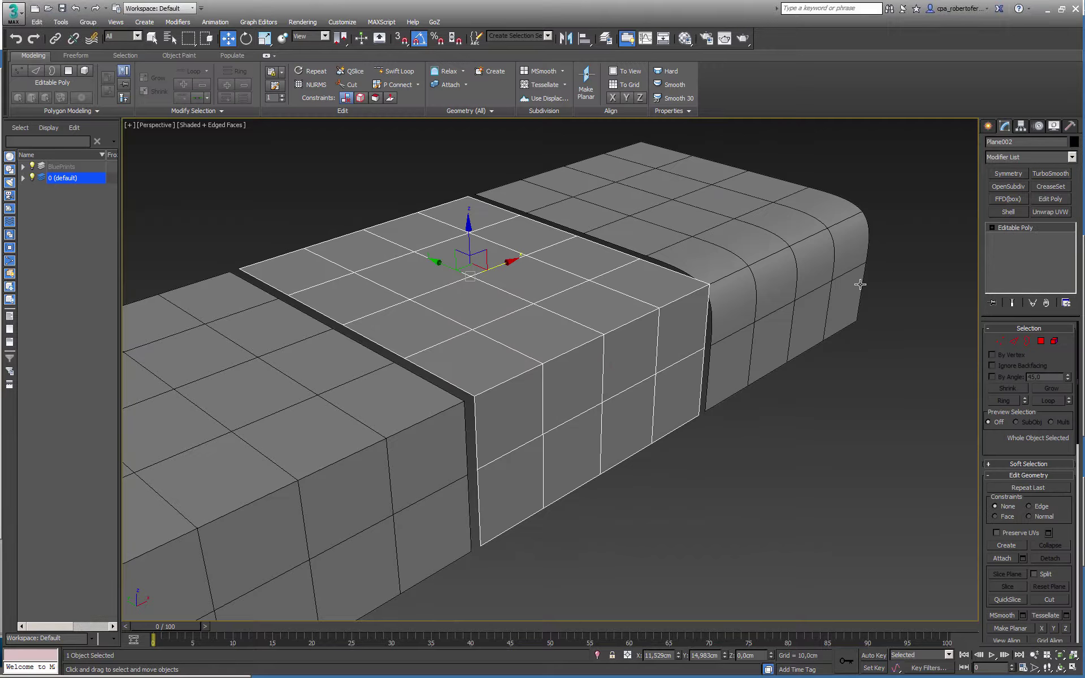
left_click(1010, 186)
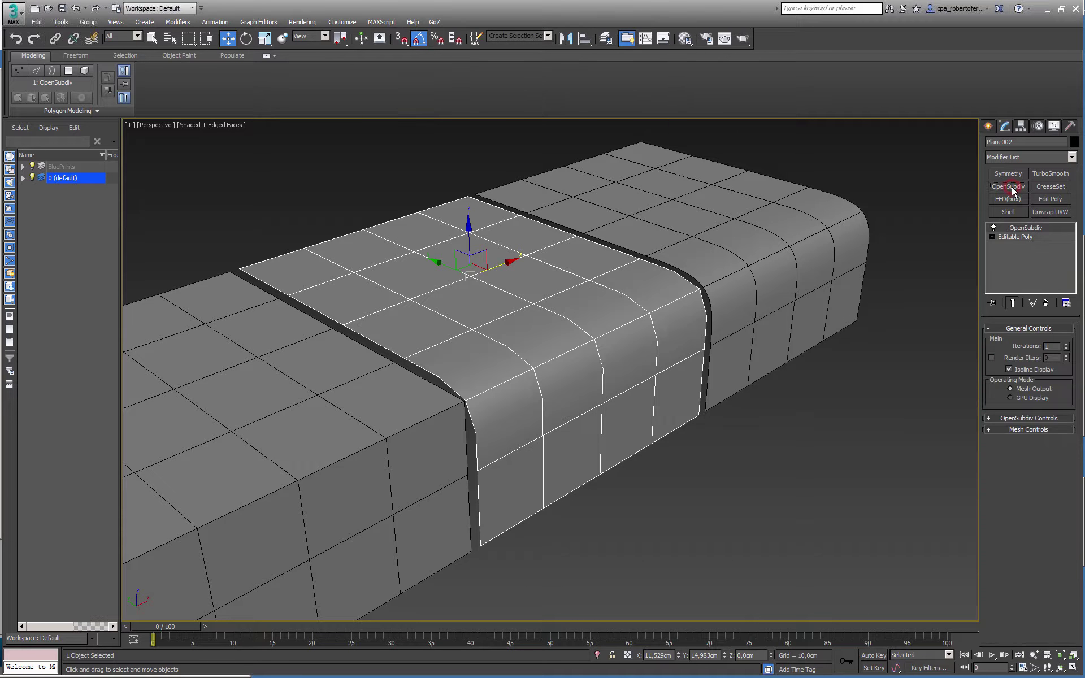
left_click(1067, 345)
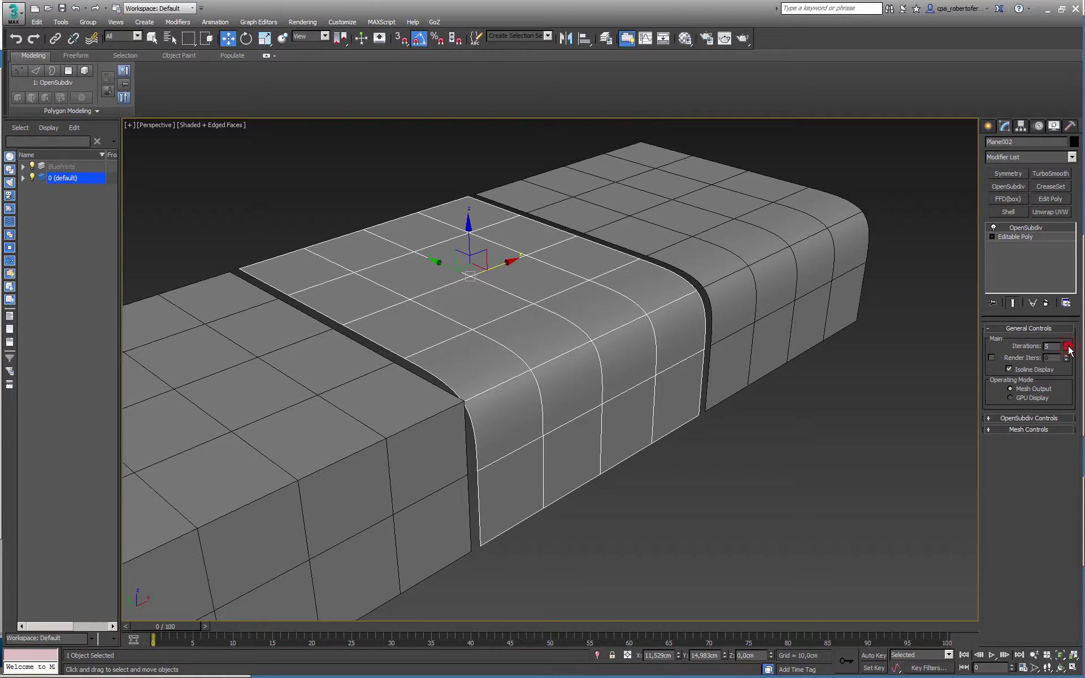
- Apply an OpenSubdiv modifier to the nearest, original mesh and set its iterations to 5
middle_click_drag(664, 435, 834, 368)
left_click(598, 368)
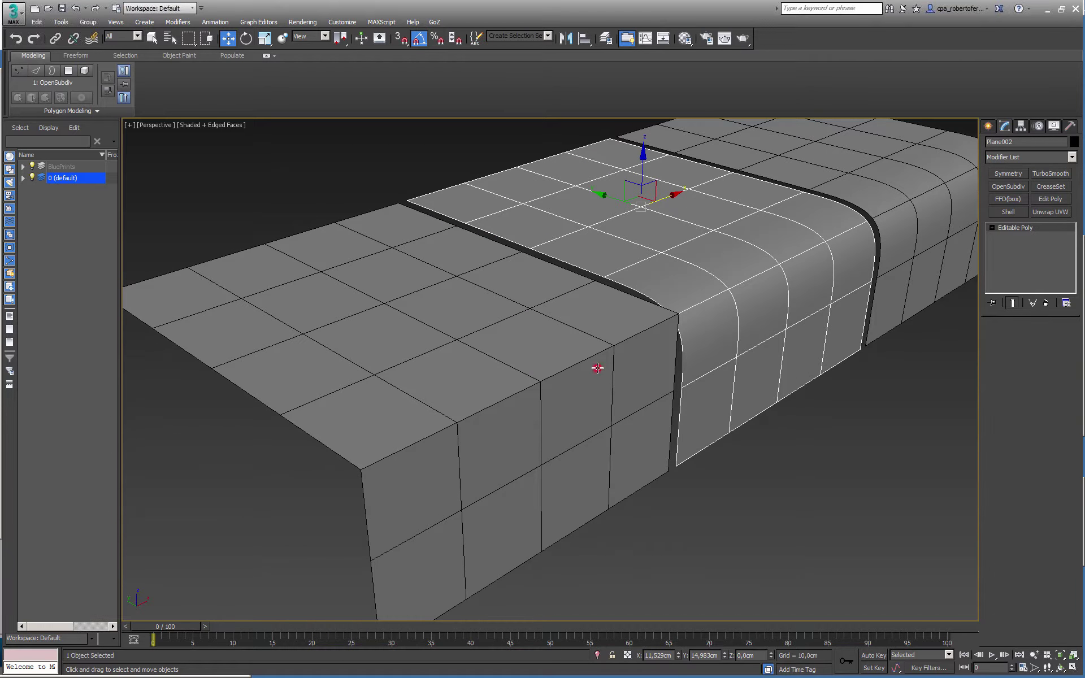
left_click(597, 368)
middle_click_drag(597, 368, 513, 378, "alt")
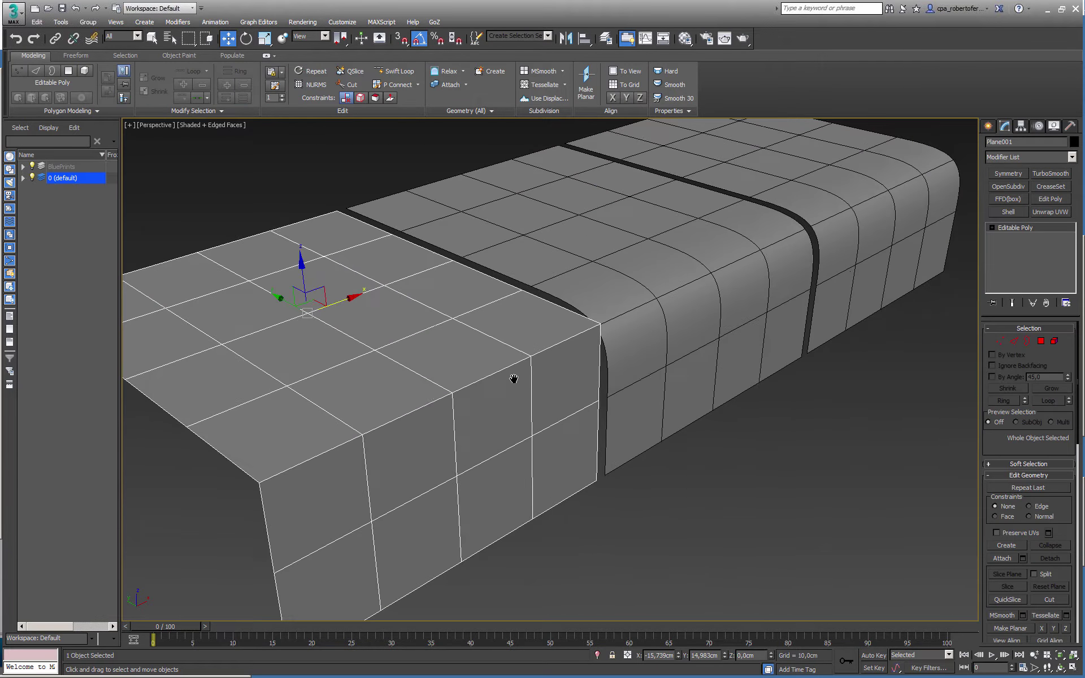
left_click(1071, 158)
left_click_drag(1073, 180, 1081, 441)
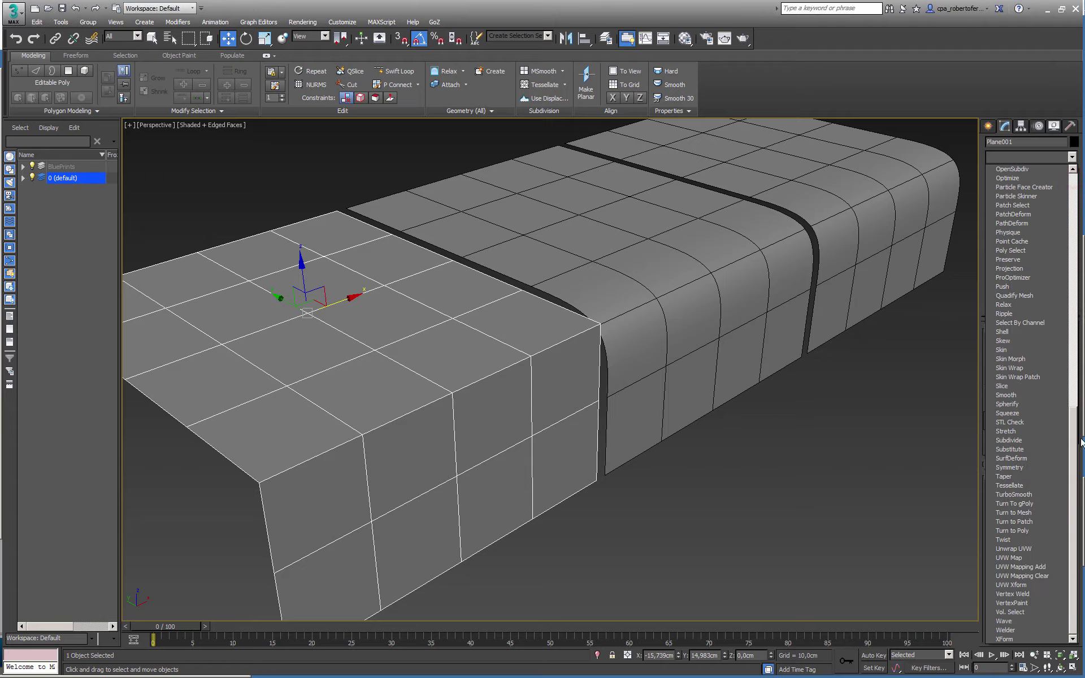
left_click(1022, 167)
left_click(1066, 344)
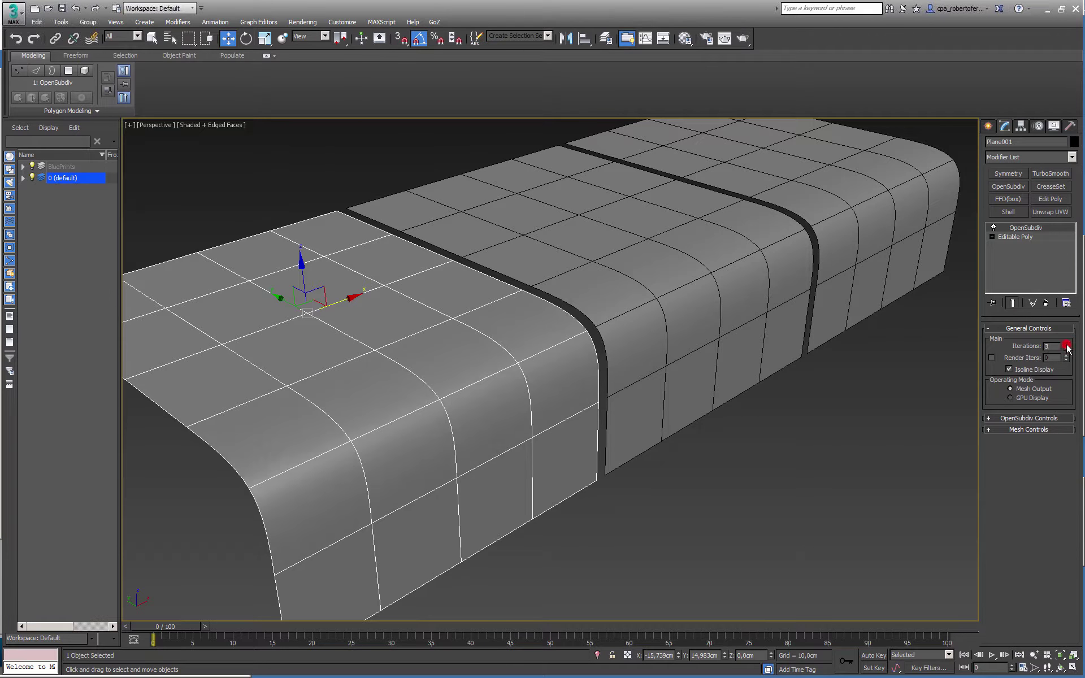
left_click(1067, 344)
- Hide the edged faces and examine the smoothed corners of the three meshes from several angles
key("F4")
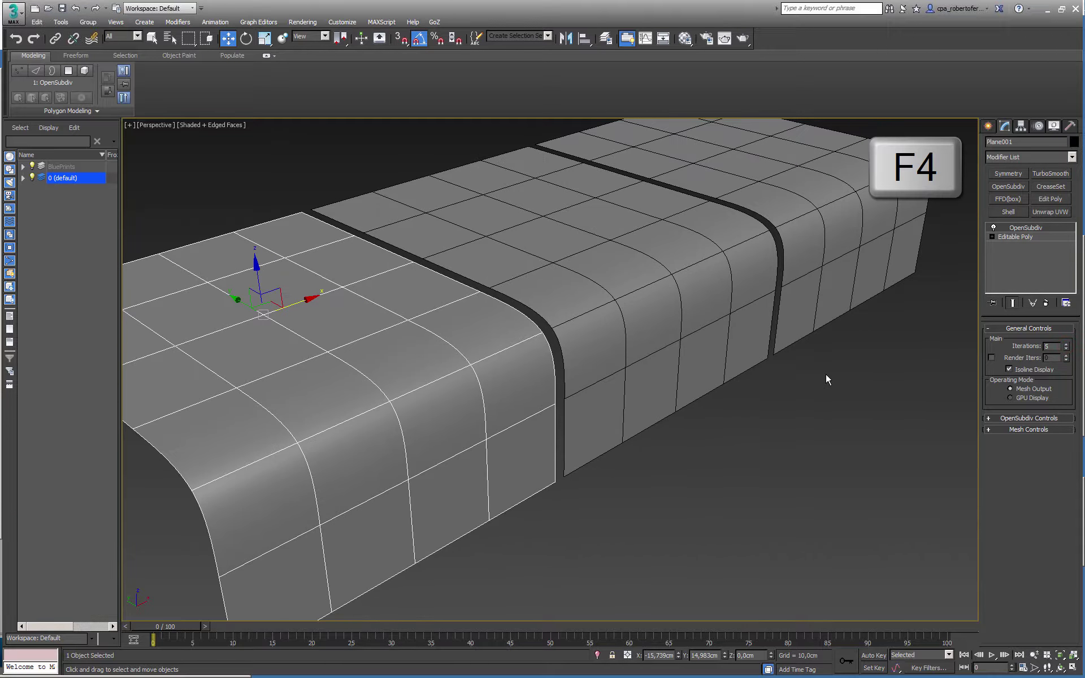
scroll(806, 376, "down", 3)
middle_click_drag(807, 385, 836, 362, "alt")
scroll(837, 362, "up", 3)
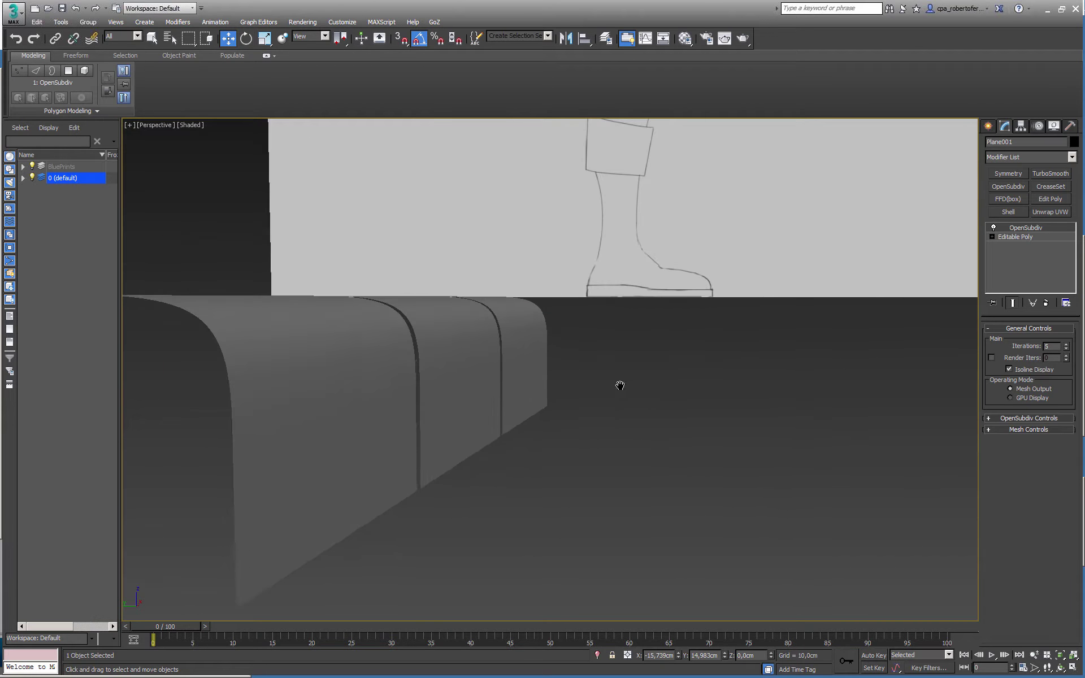
middle_click_drag(504, 398, 814, 458)
scroll(699, 414, "up", 2)
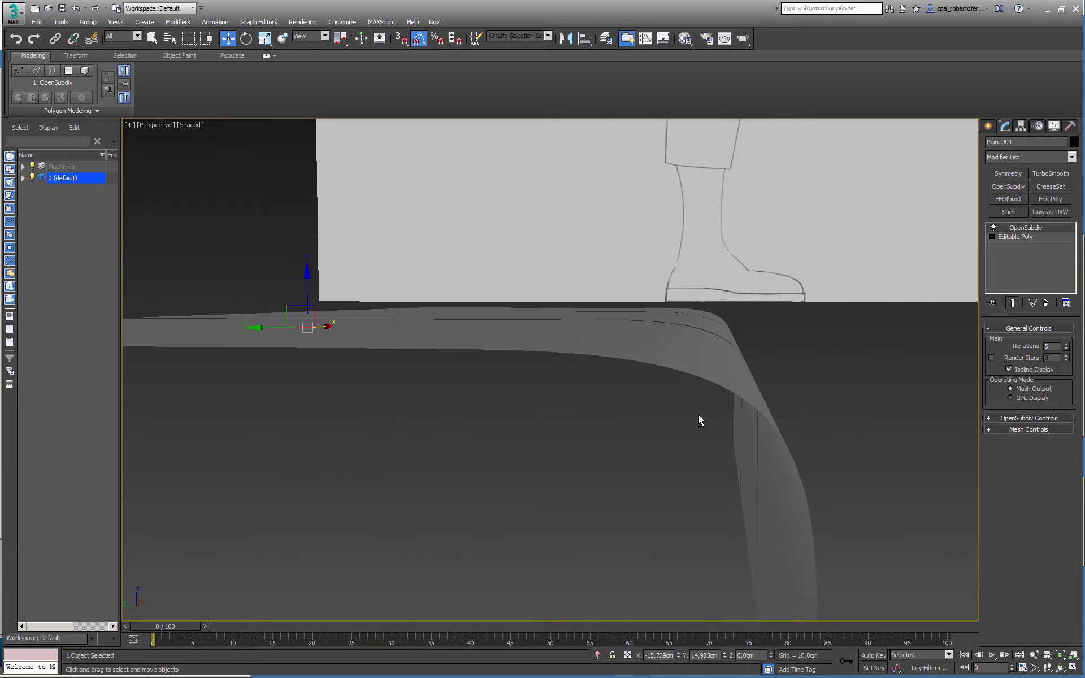
middle_click_drag(699, 415, 518, 428, "alt")
middle_click_drag(568, 415, 545, 470, "alt")
scroll(572, 427, "down", 3)
middle_click_drag(792, 330, 537, 451)
- Show edged faces again and select the upper corner edge loop of the TurboSmooth mesh at Edge level
left_click(722, 349)
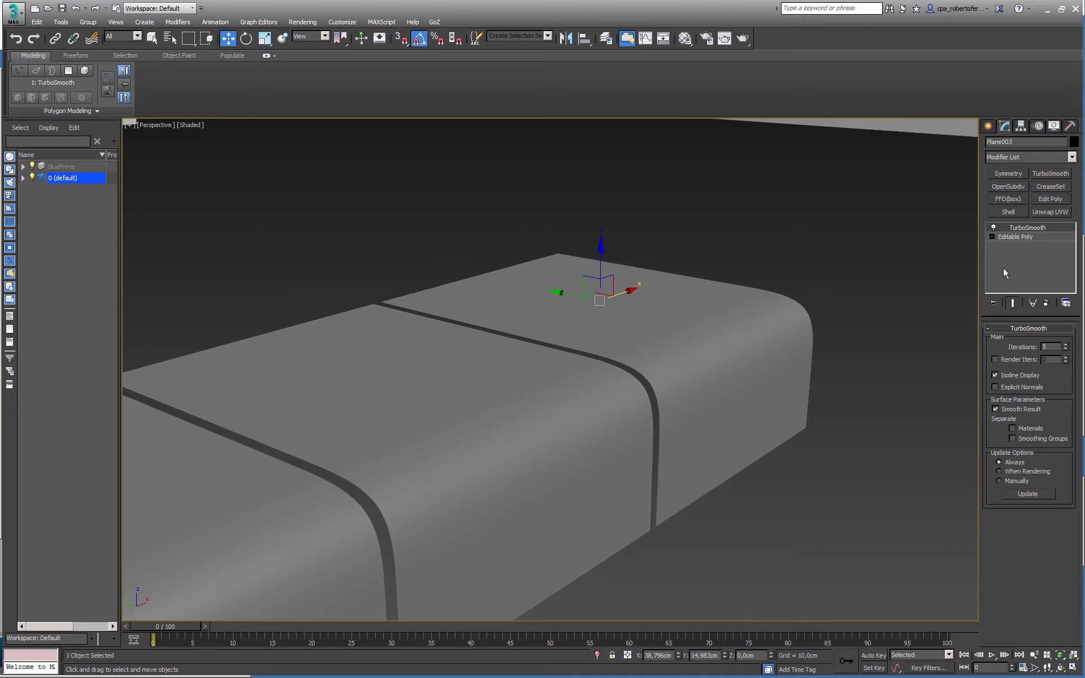
left_click(991, 237)
left_click(1011, 255)
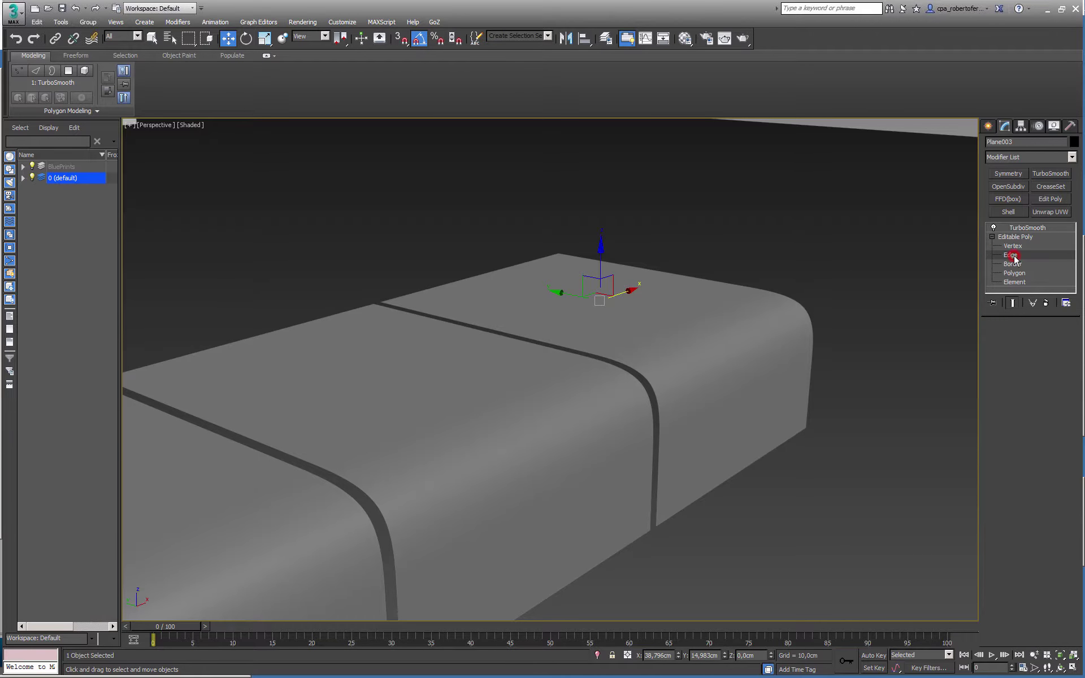
scroll(755, 385, "up", 4)
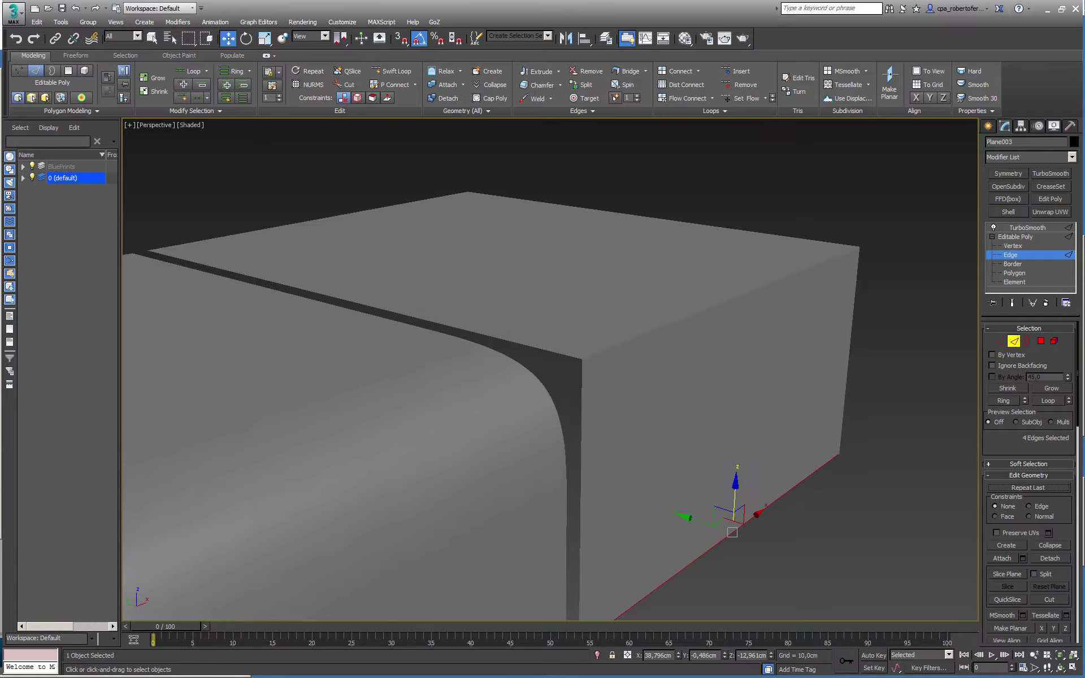
key("F4")
middle_click_drag(723, 362, 676, 385, "alt")
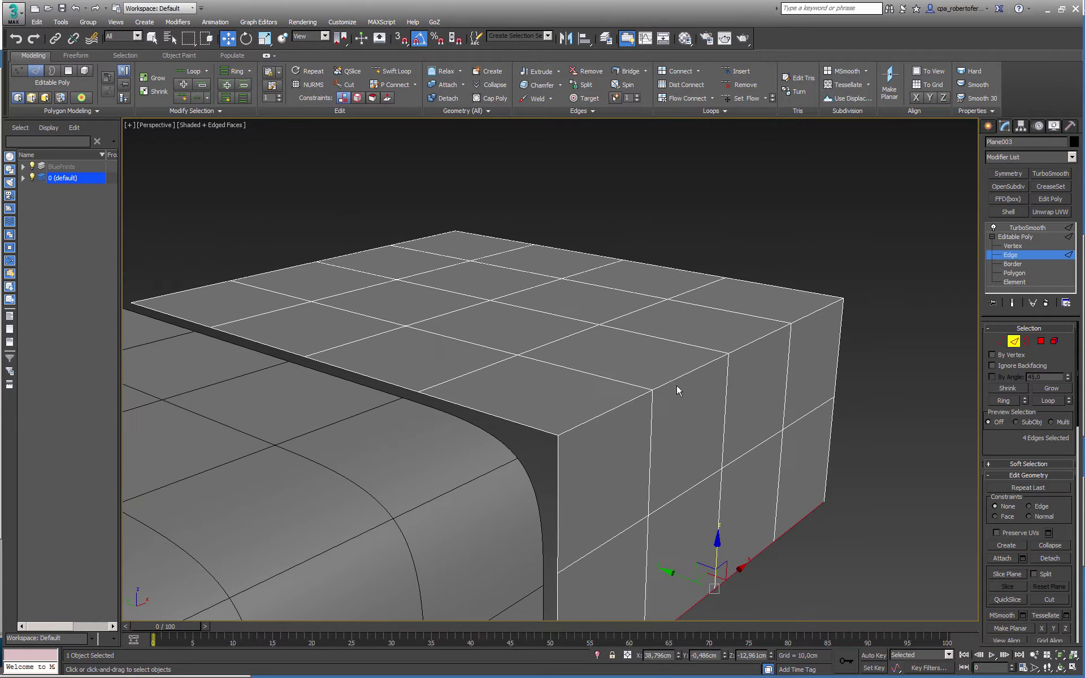
double_click(681, 376)
scroll(684, 373, "up", 4)
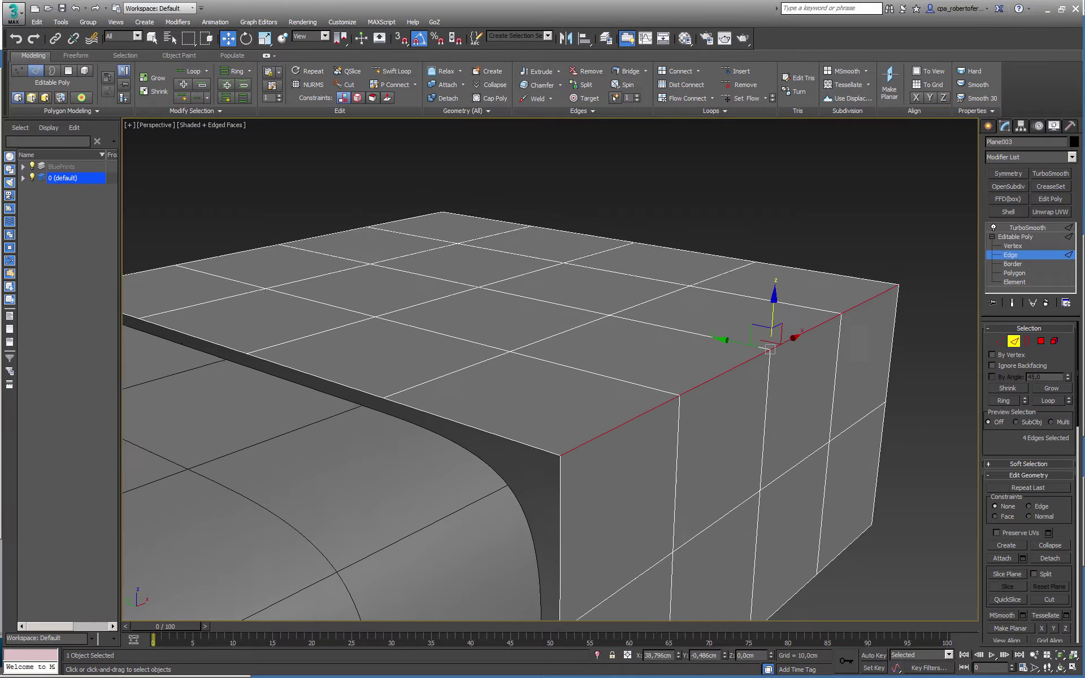
middle_click_drag(694, 359, 593, 337)
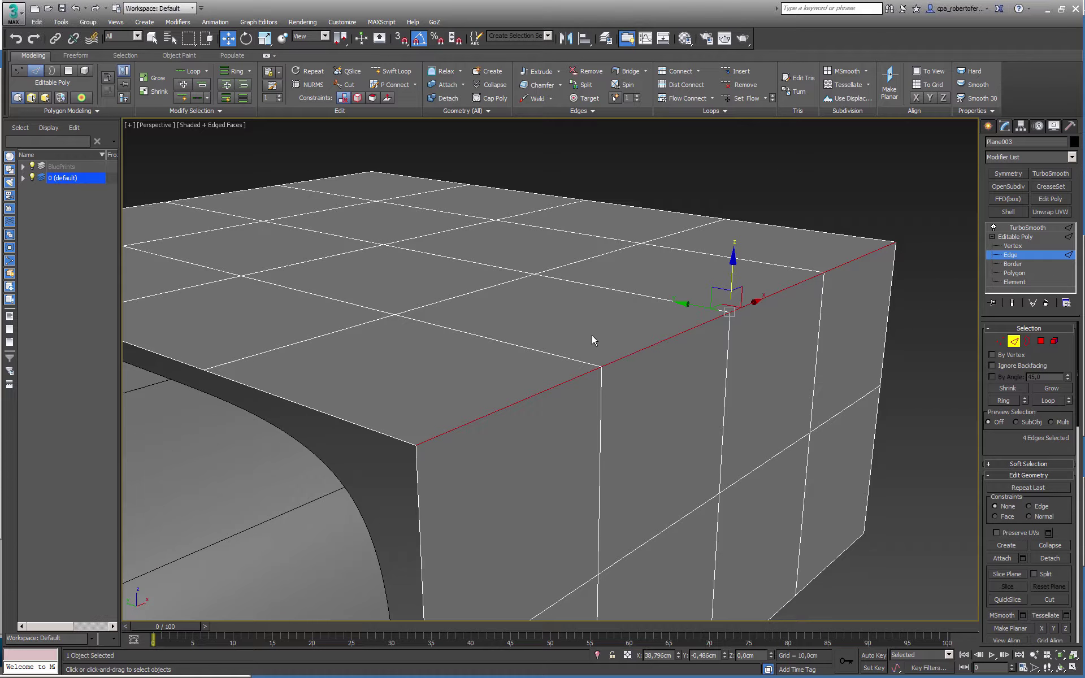
- Chamfer the selected corner edge loop of the TurboSmooth mesh by 0,1 cm with 1 segment
left_click(560, 84)
left_click(559, 99)
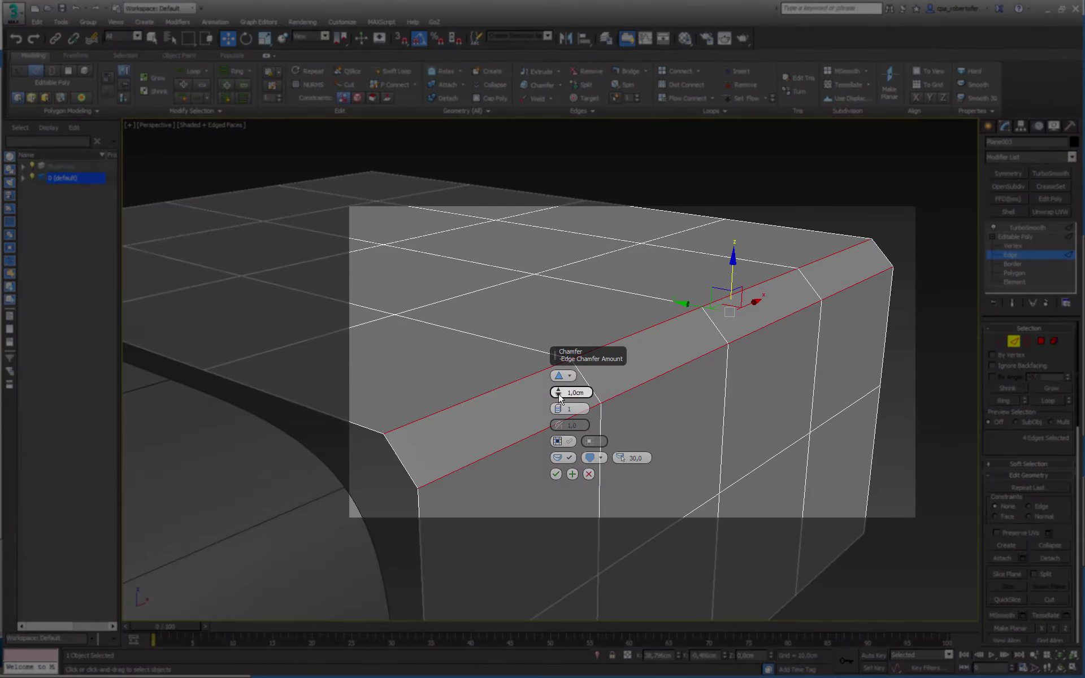
left_click_drag(558, 393, 556, 399)
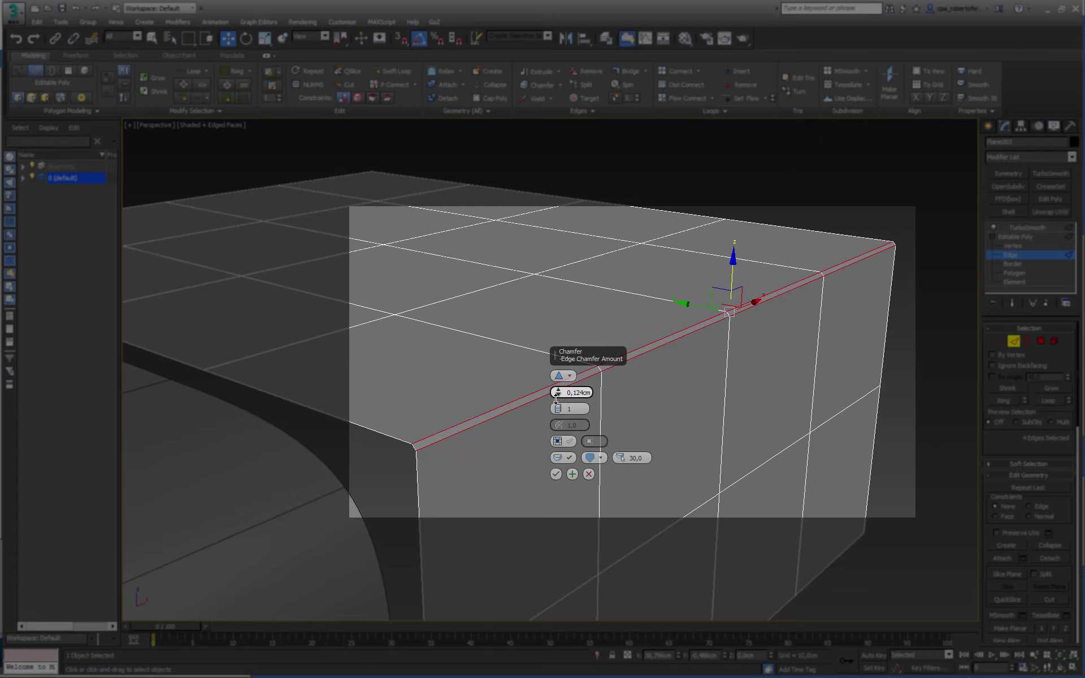
double_click(574, 397)
type("0,1")
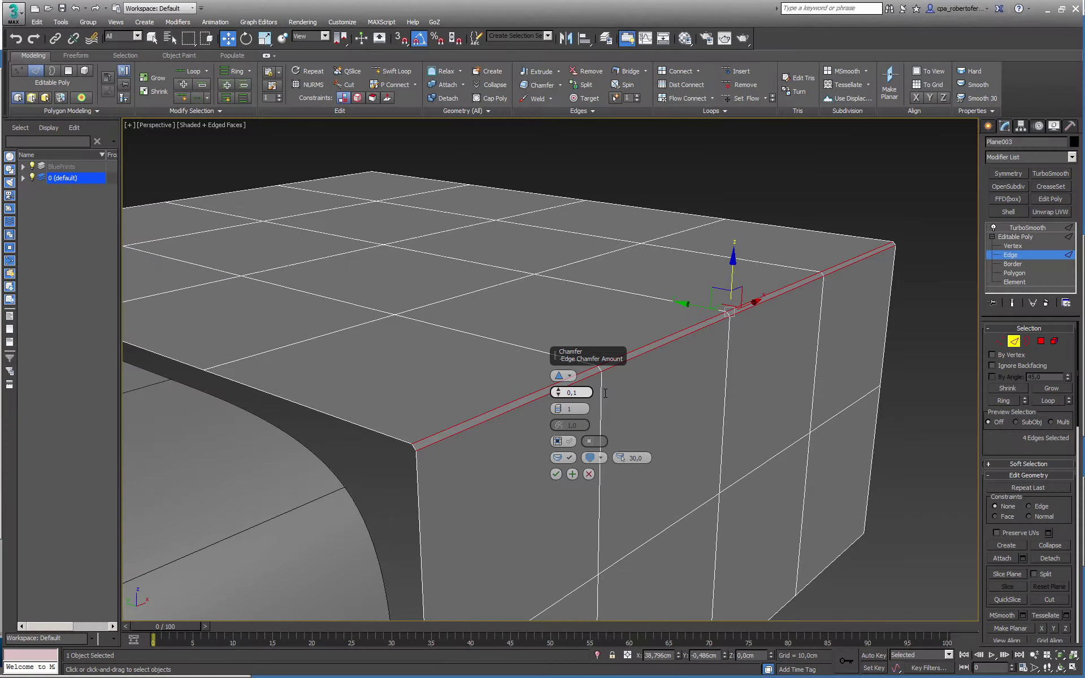
key("Tab")
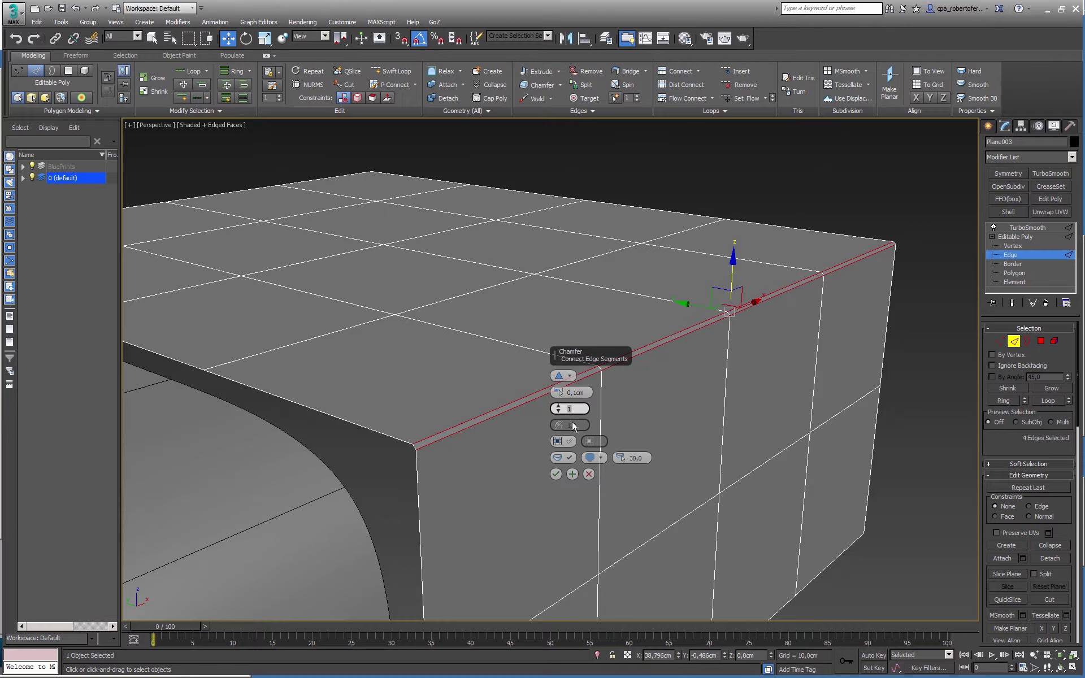
left_click(556, 474)
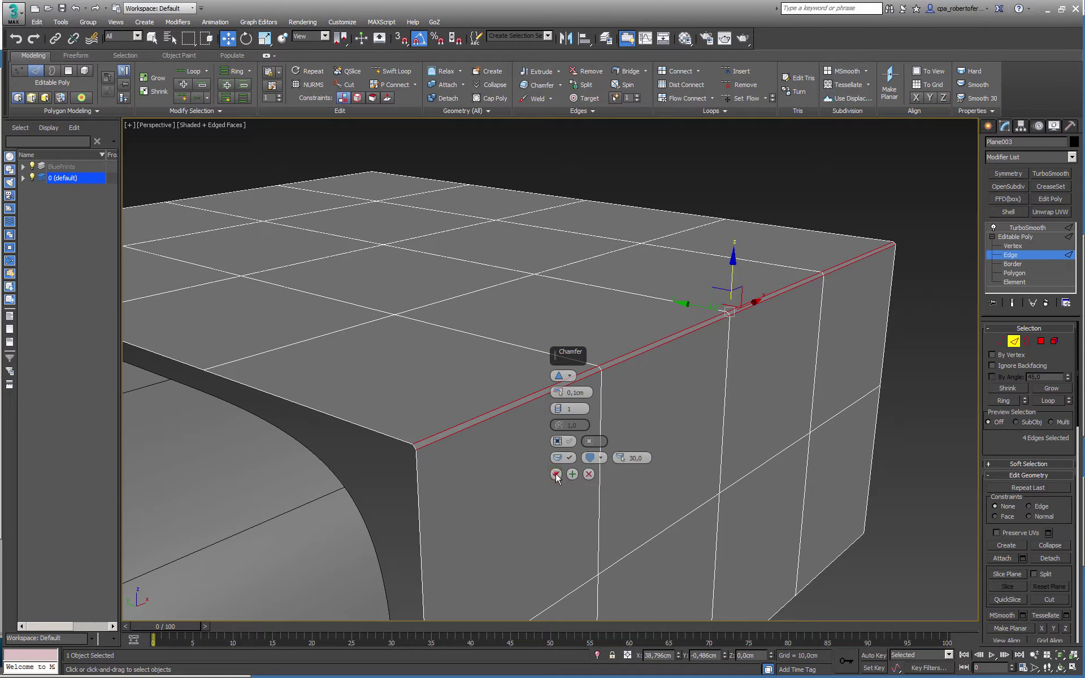
left_click(556, 475)
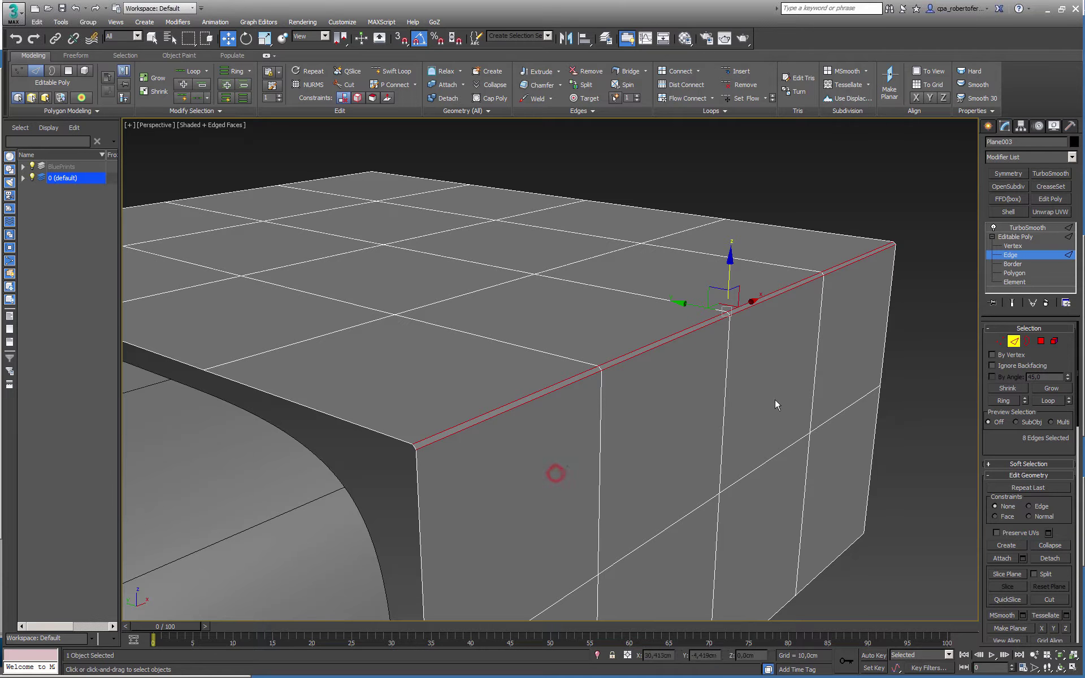
- Show the end result of the TurboSmooth mesh, inspect its tightened corner and leave Edge level
left_click(1012, 303)
middle_click_drag(600, 411, 613, 448, "alt")
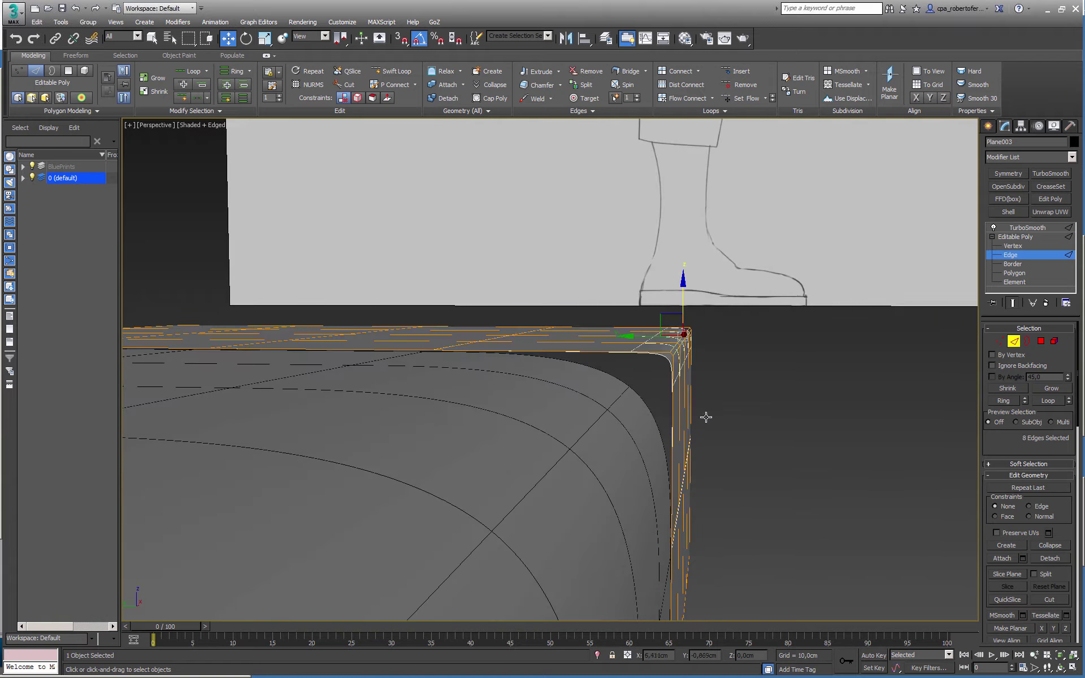
left_click(1013, 341)
middle_click_drag(704, 432, 725, 382)
- Select the upper corner edge loop of the middle OpenSubdiv mesh at the Edge level of its Editable Poly
left_click(574, 415)
middle_click_drag(574, 416, 540, 428, "alt")
scroll(578, 414, "down", 5)
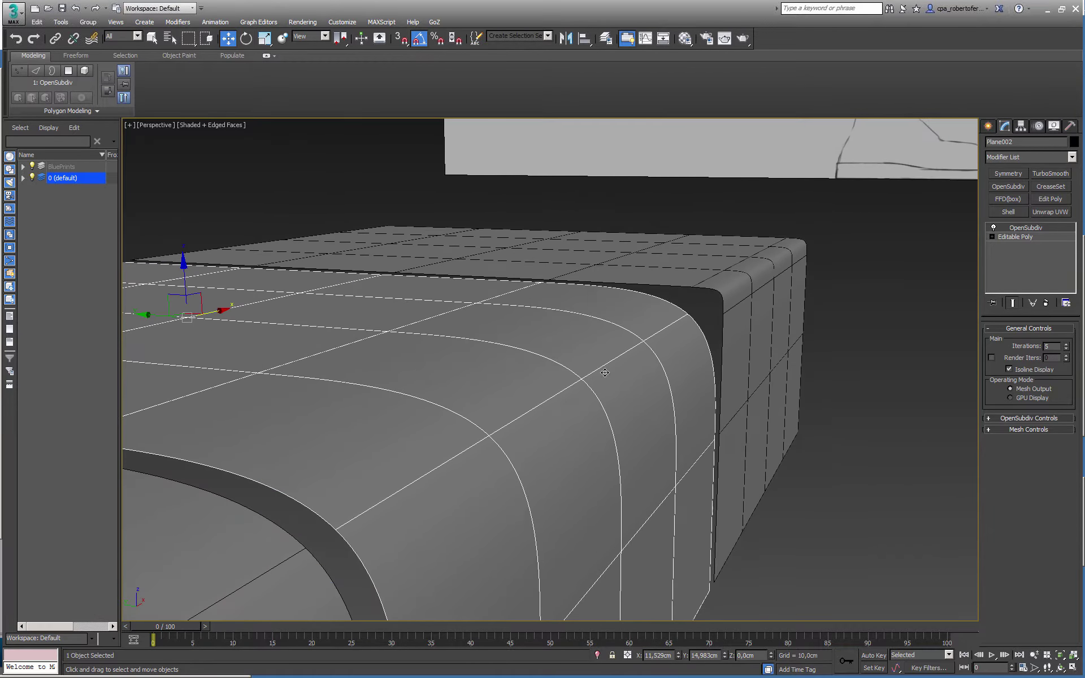
left_click(991, 237)
left_click(1015, 236)
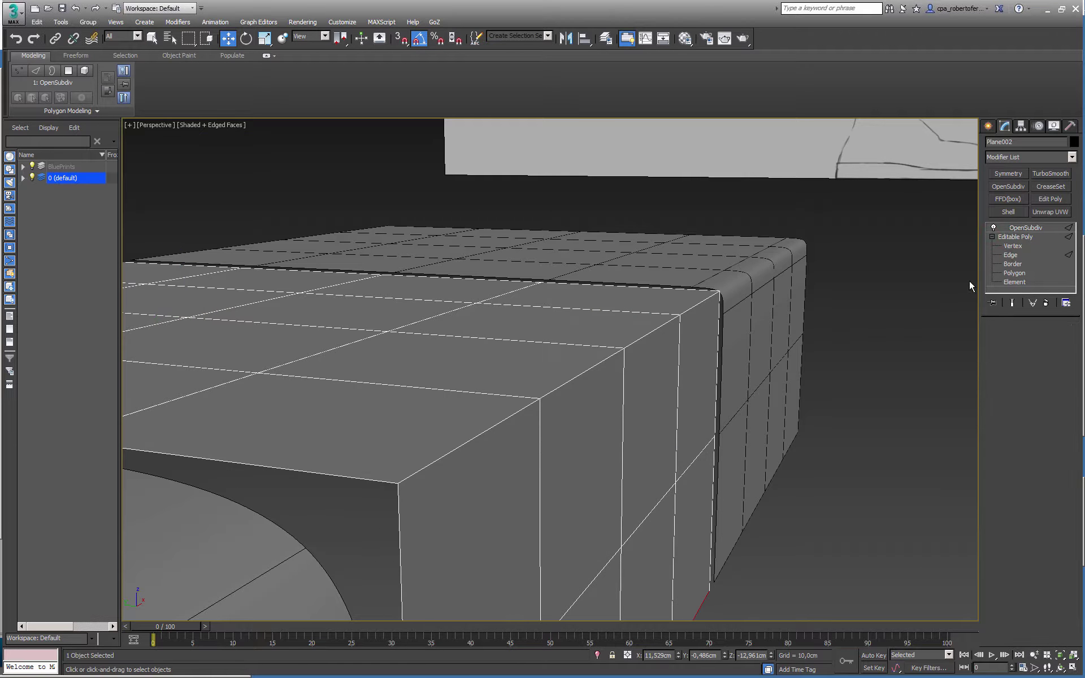
key("2")
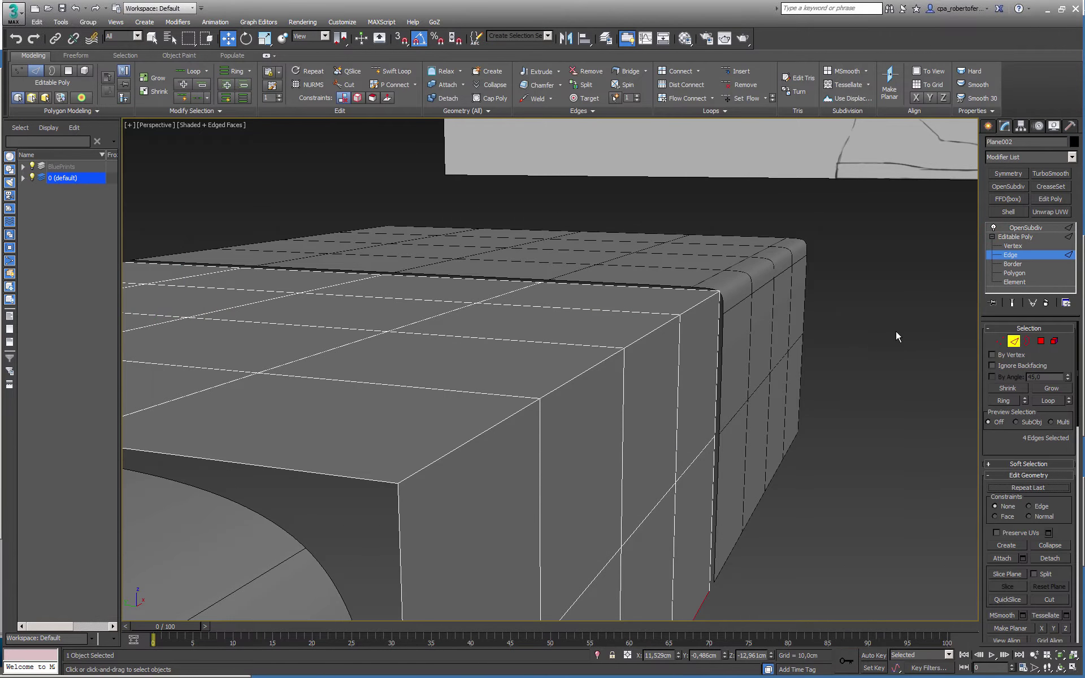
double_click(570, 380)
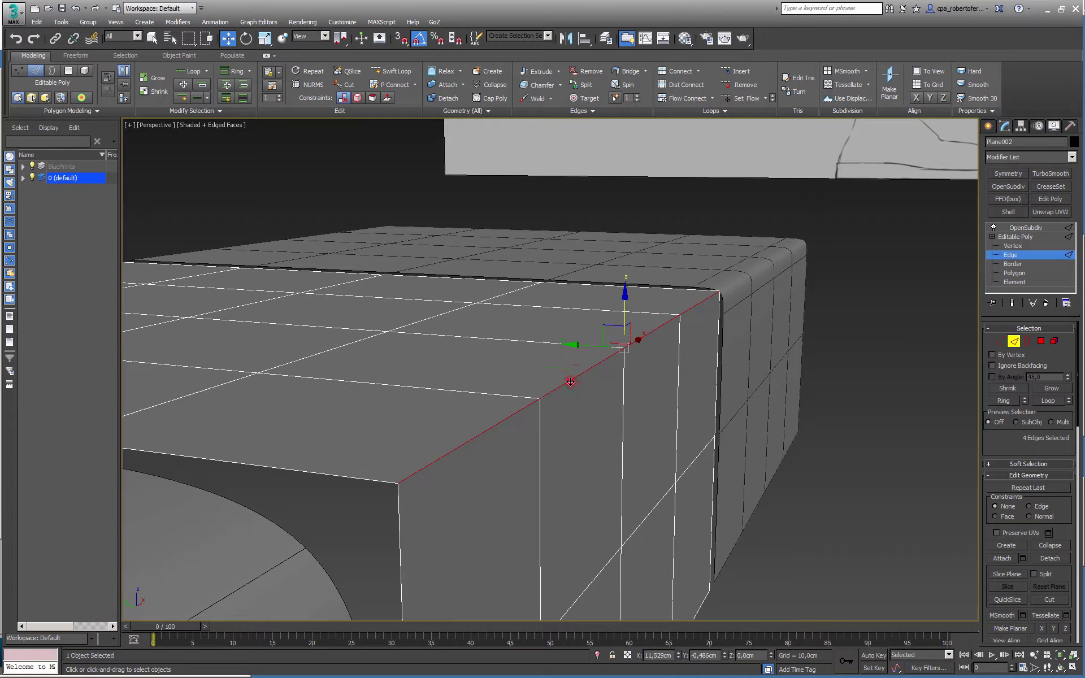
- Show the middle mesh's end result, chamfer the selected corner edge loop by a small amount with 1 segment and leave Edge level
left_click(1013, 303)
scroll(669, 401, "up", 2)
middle_click_drag(669, 402, 702, 351)
left_click(560, 85)
left_click(561, 99)
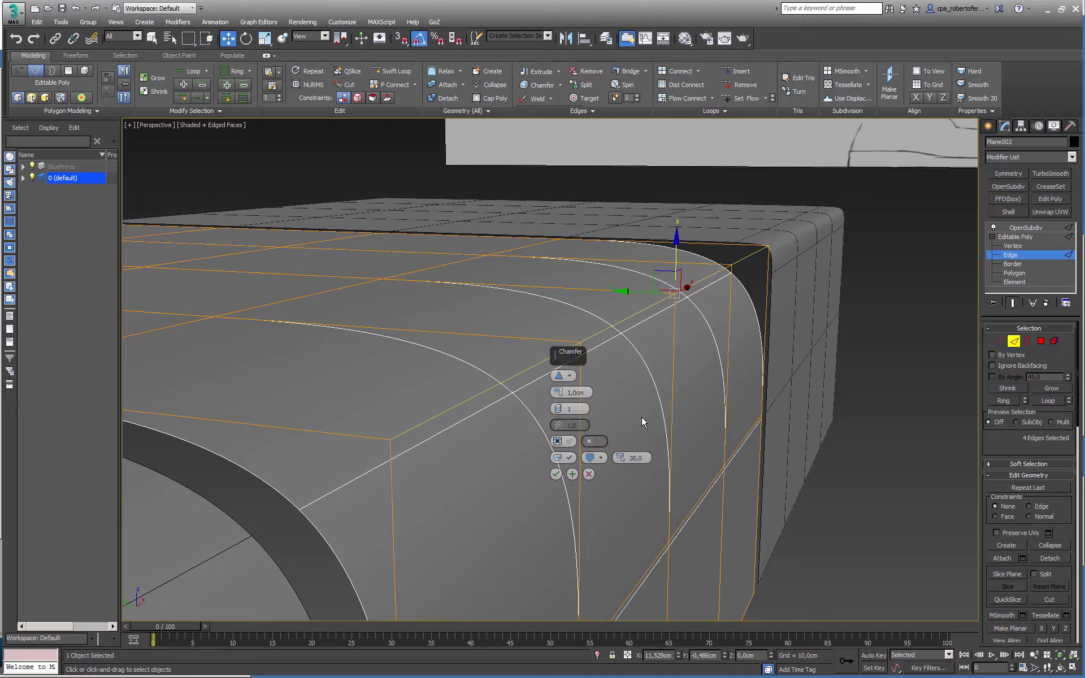
mouse_move(558, 392)
left_mouse_down()
mouse_move(559, 410)
mouse_move(575, 346)
mouse_move(572, 403)
left_mouse_up()
left_click(576, 392)
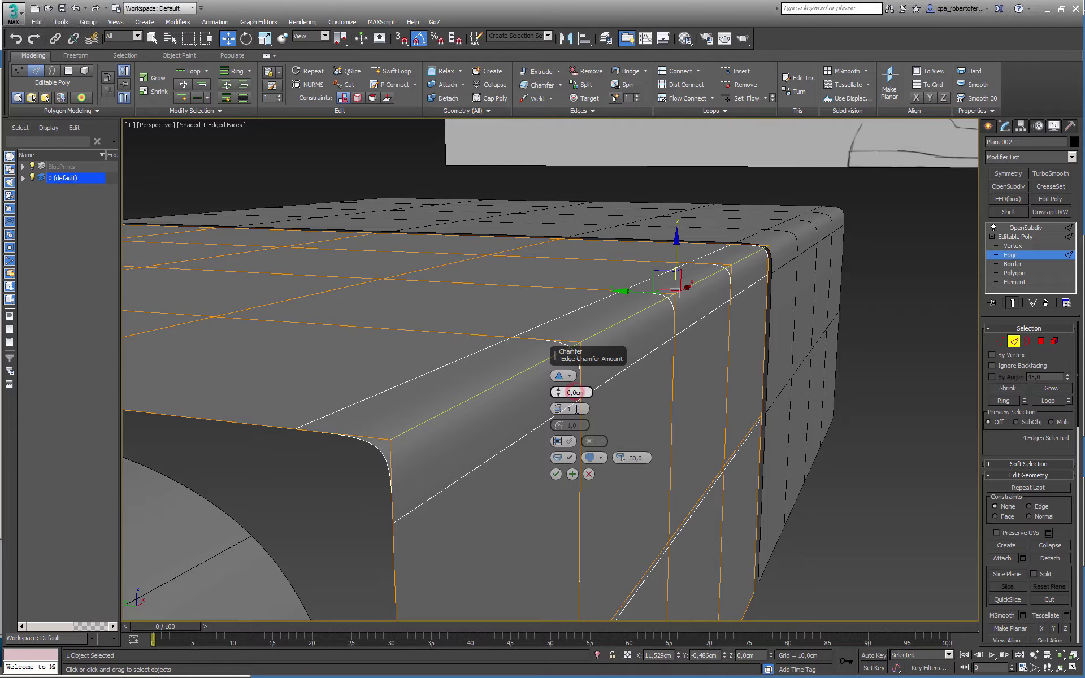
left_click(556, 474)
key("2")
- Add a CreaseSet modifier to the nearest mesh and place it below OpenSubdiv in the modifier stack
scroll(576, 408, "down", 3)
middle_click_drag(791, 379, 741, 385, "alt")
left_click(573, 412)
middle_click_drag(572, 412, 577, 419, "alt")
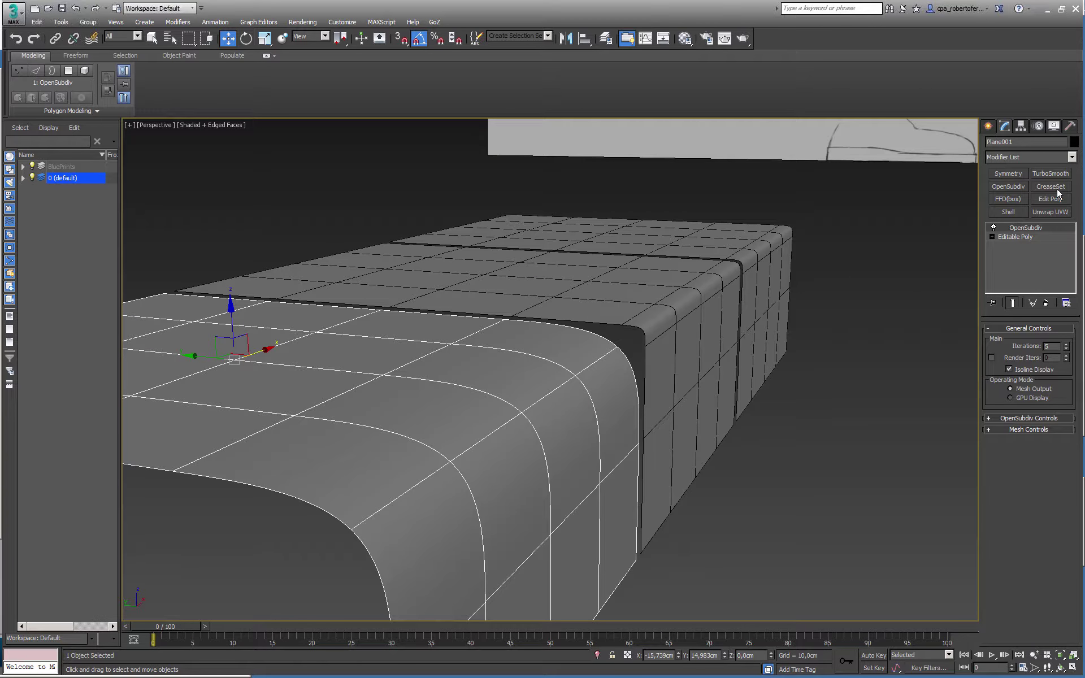
left_click(1071, 157)
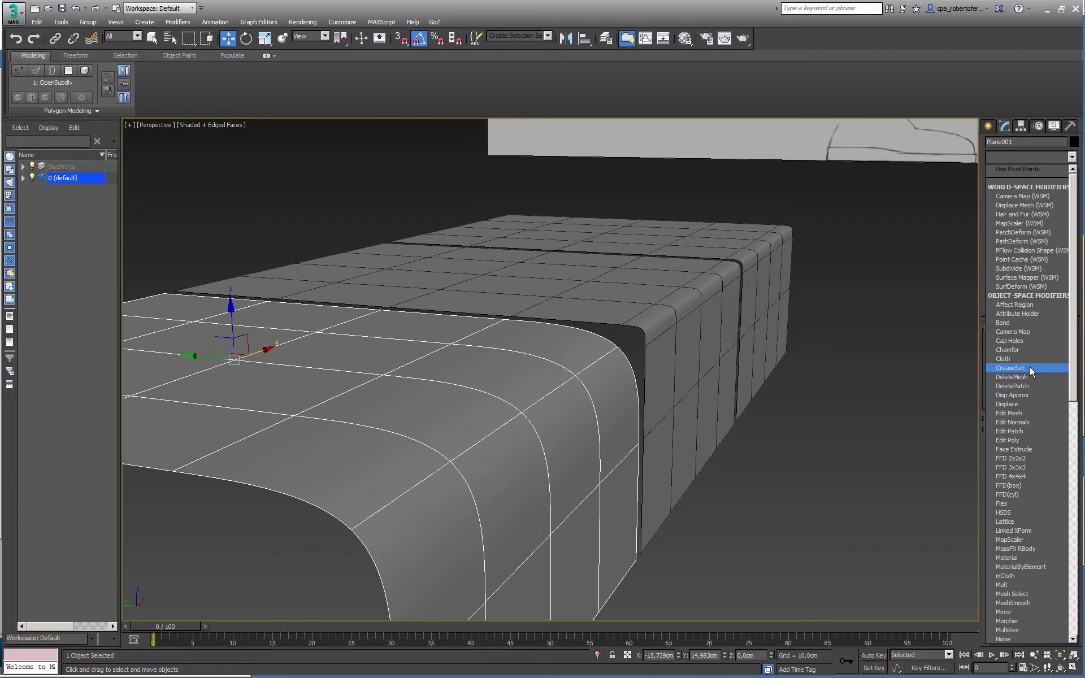
left_click(1010, 368)
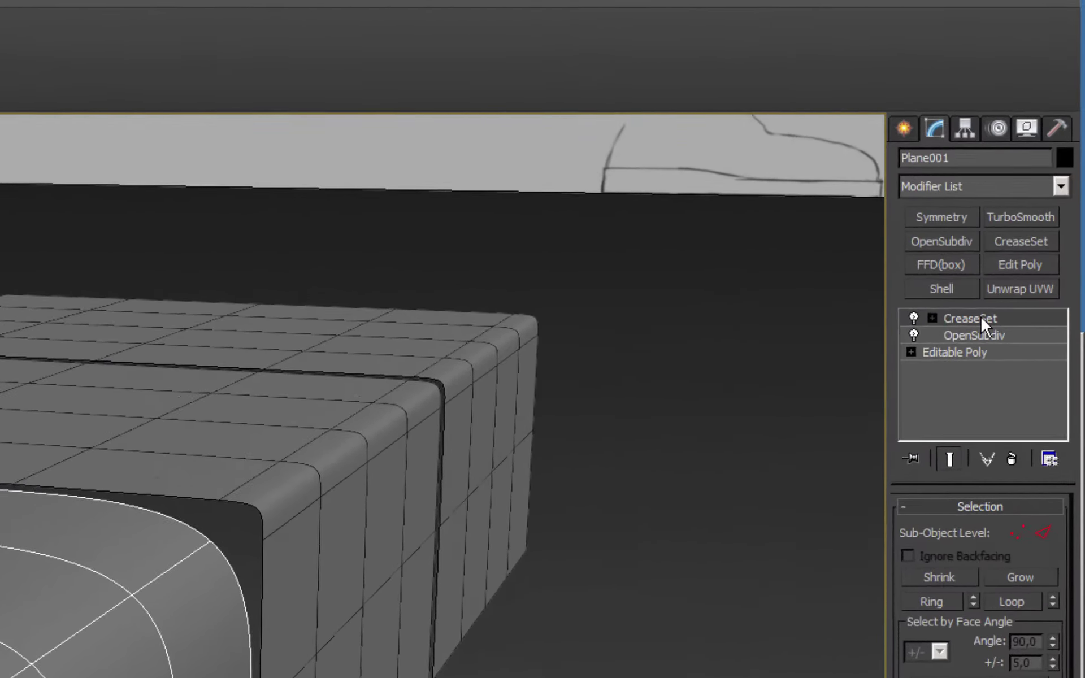
left_click(979, 317)
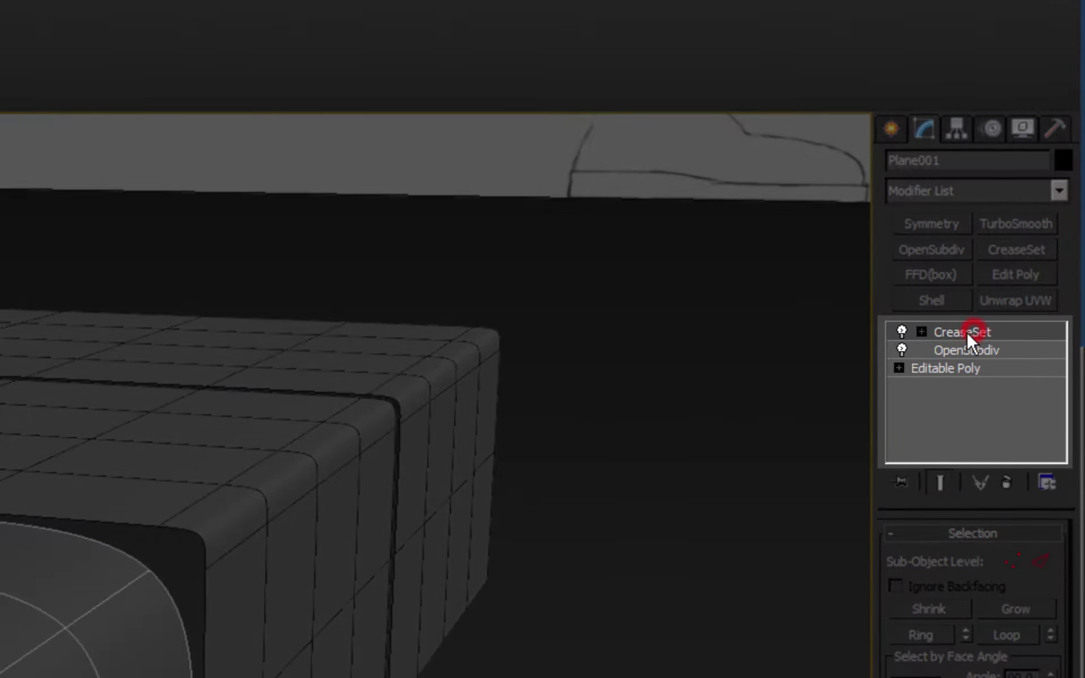
left_click_drag(966, 331, 990, 350)
left_click(990, 351)
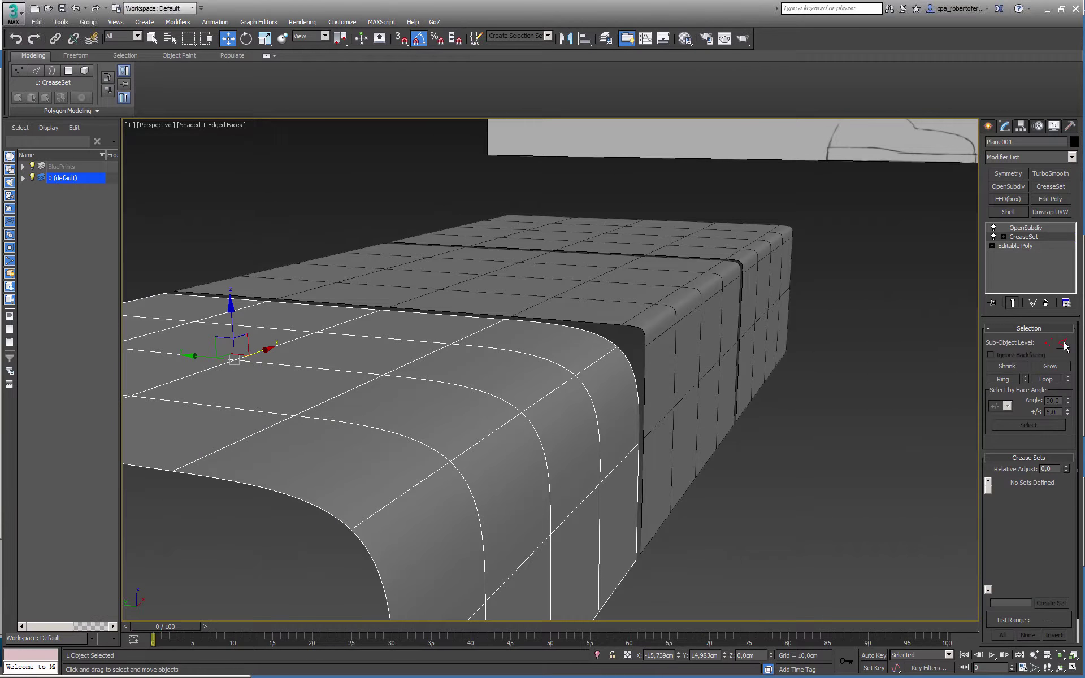
- Select the nearest mesh's upper corner edge loop at CreaseSet edge level and create a crease set from it named Borde
left_click(1041, 561)
key("q")
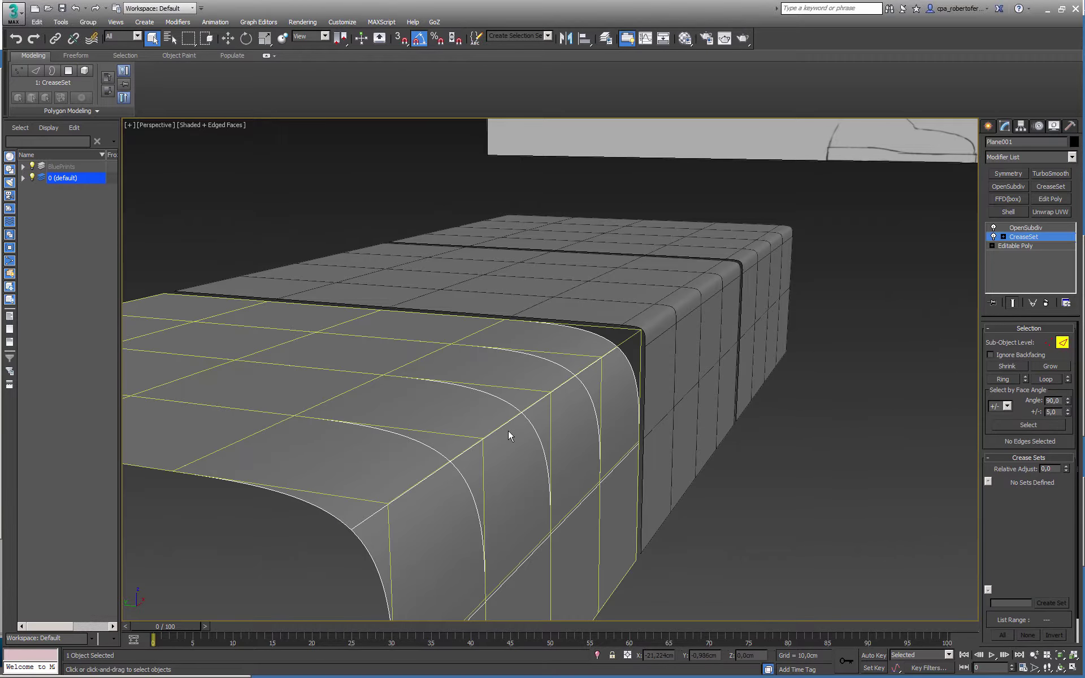
double_click(507, 421)
middle_click_drag(520, 433, 537, 443, "alt")
left_click(1020, 605)
type("B")
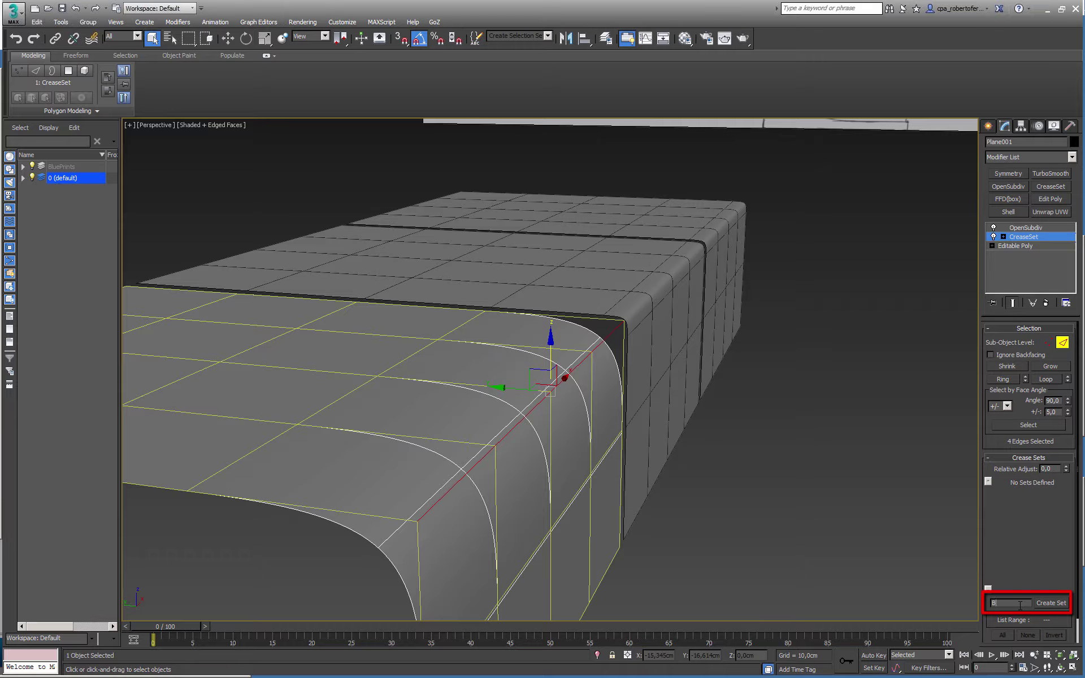
type("orde")
left_click(1052, 603)
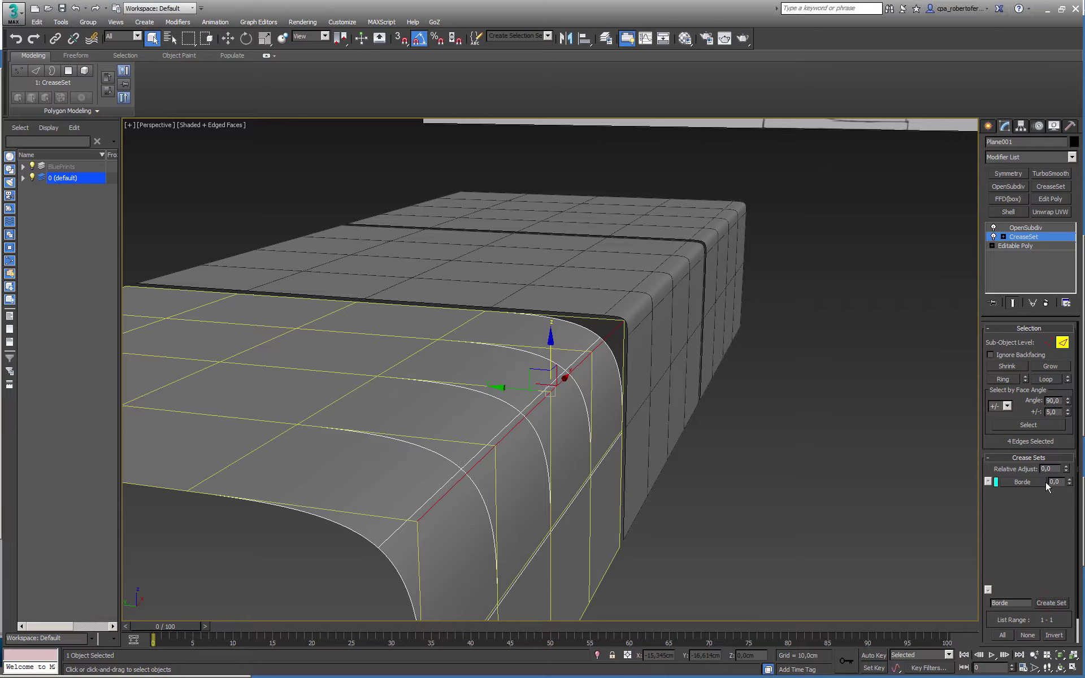
- Adjust the Borde crease value to 0,26 to match the corner to the chamfered meshes, and leave the edge level
middle_click_drag(613, 491, 642, 421, "alt")
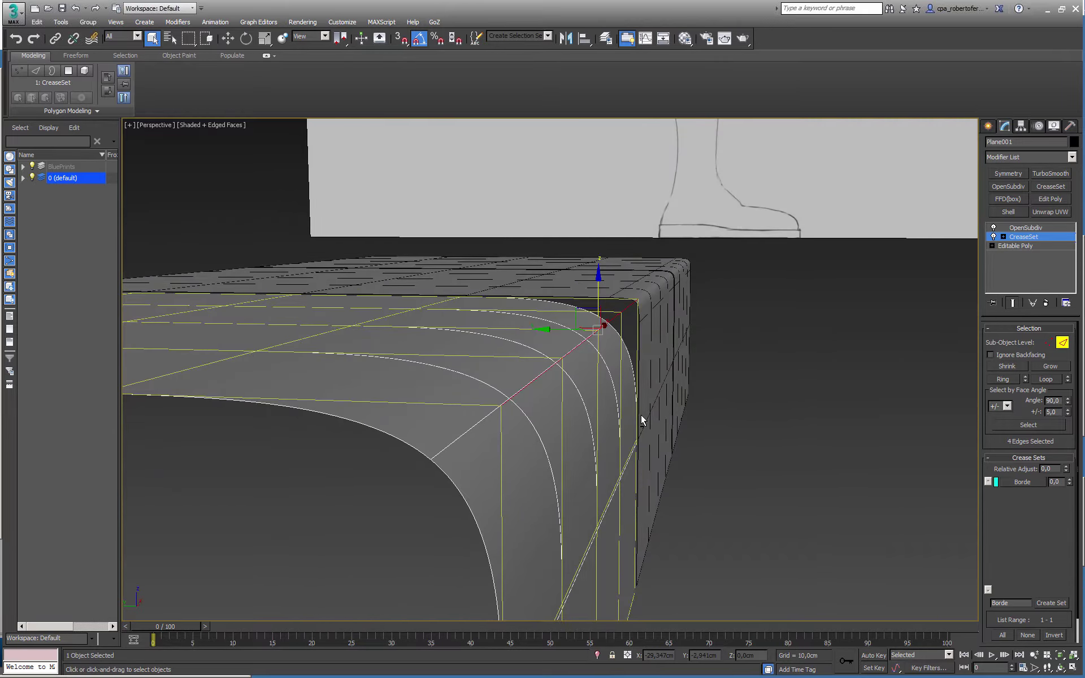
left_click(1070, 480)
left_click_drag(1071, 478, 1071, 456)
scroll(686, 477, "up", 3)
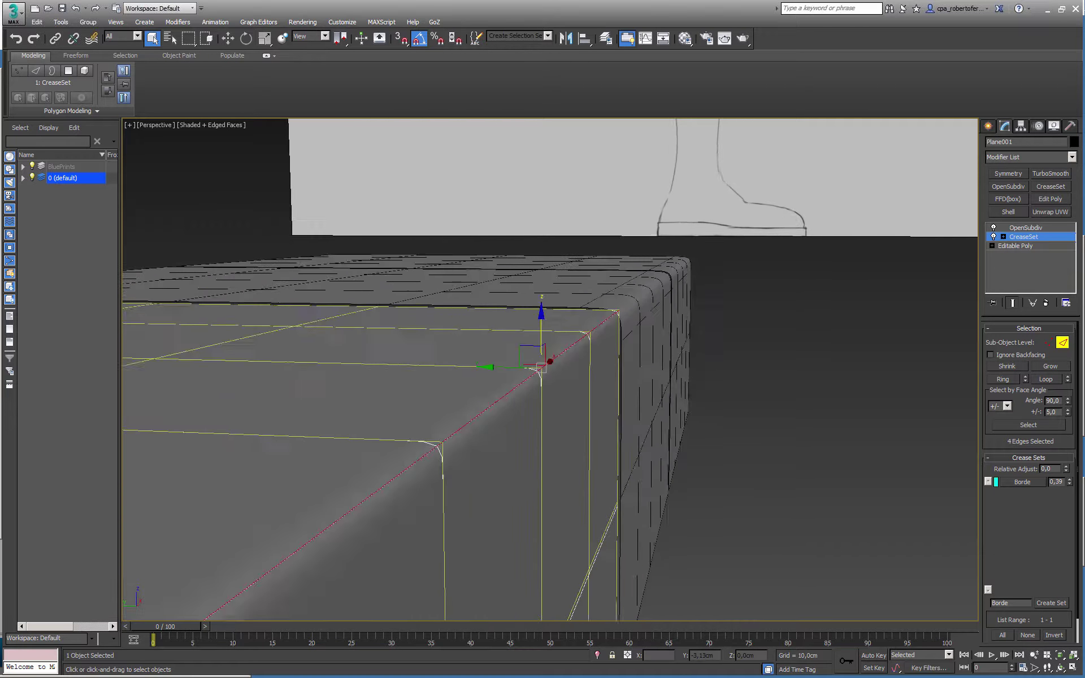
mouse_move(693, 470)
middle_mouse_down("alt")
mouse_move(660, 438)
mouse_move(684, 461)
middle_mouse_up("alt")
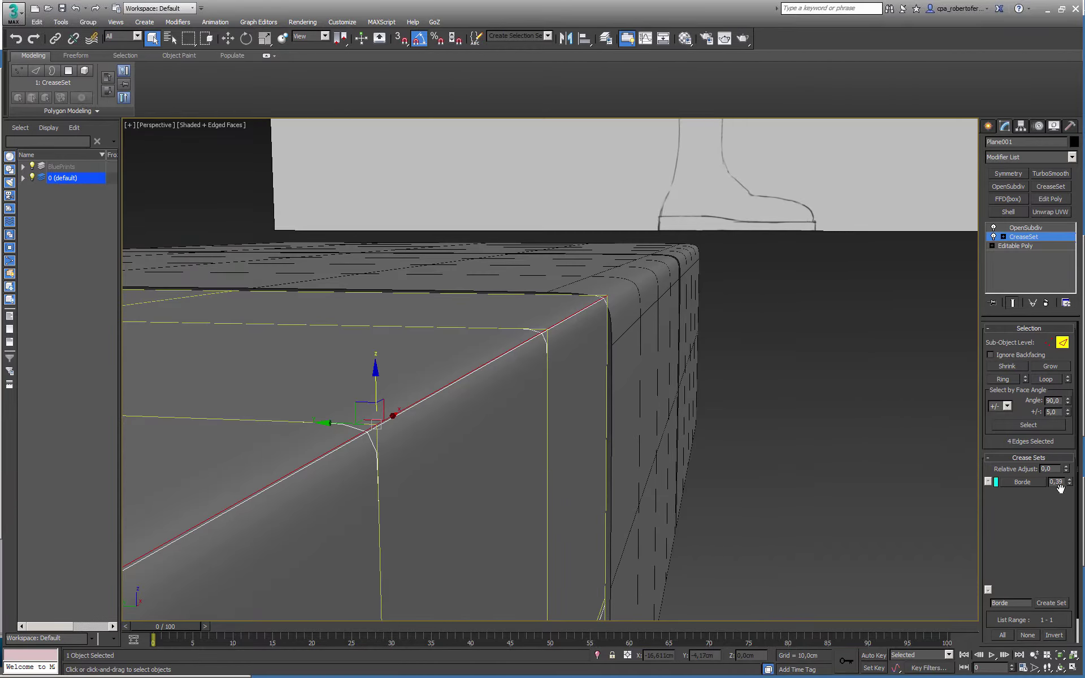
left_click_drag(1071, 485, 1065, 490)
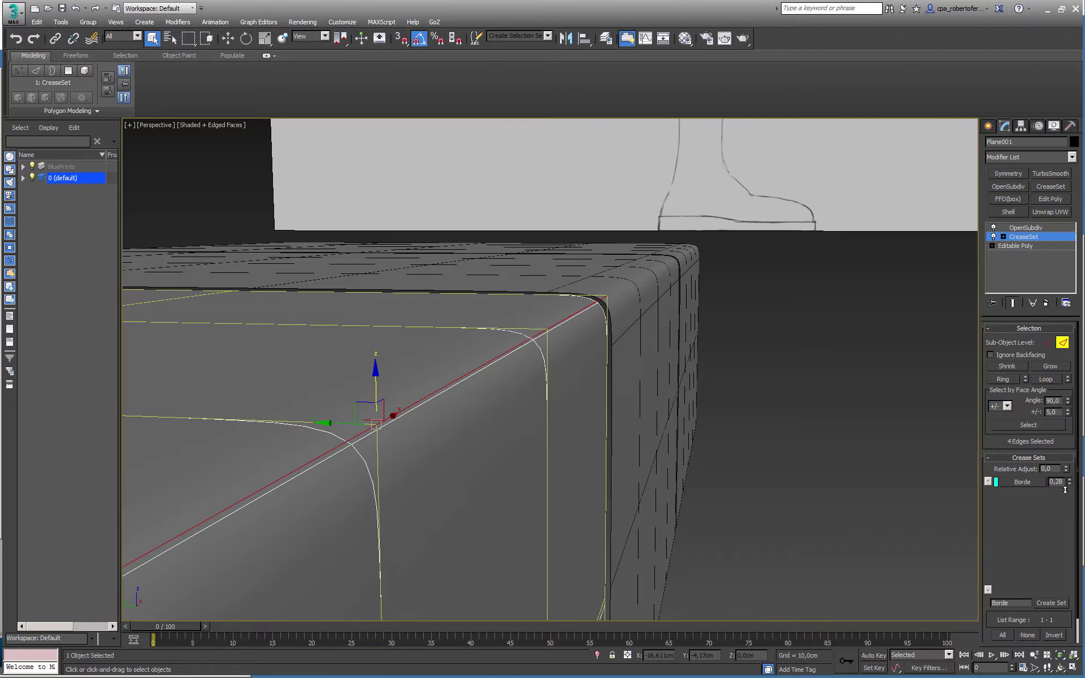
middle_click_drag(731, 447, 739, 441, "alt")
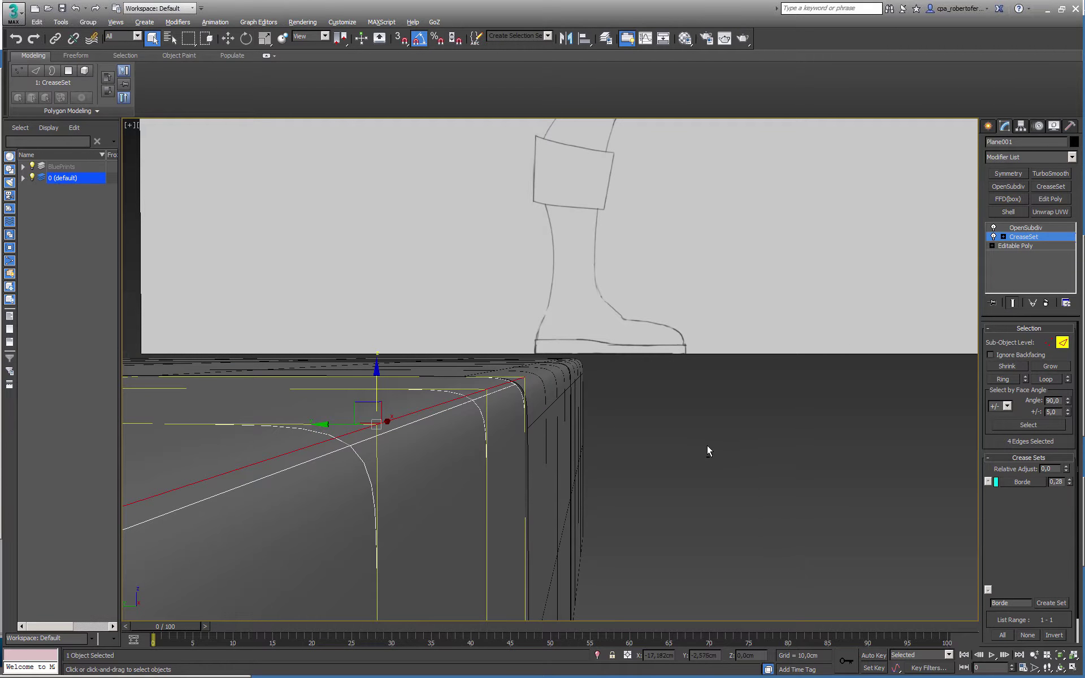
left_click_drag(1072, 487, 1069, 487)
middle_click_drag(662, 476, 528, 460, "alt")
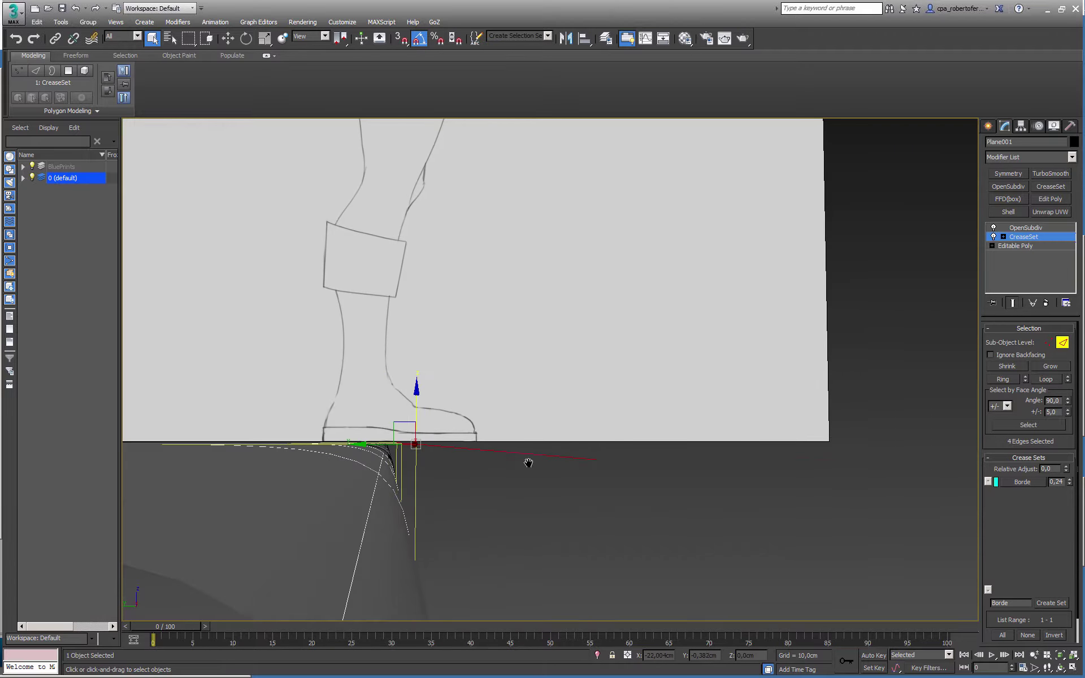
left_click(1070, 480)
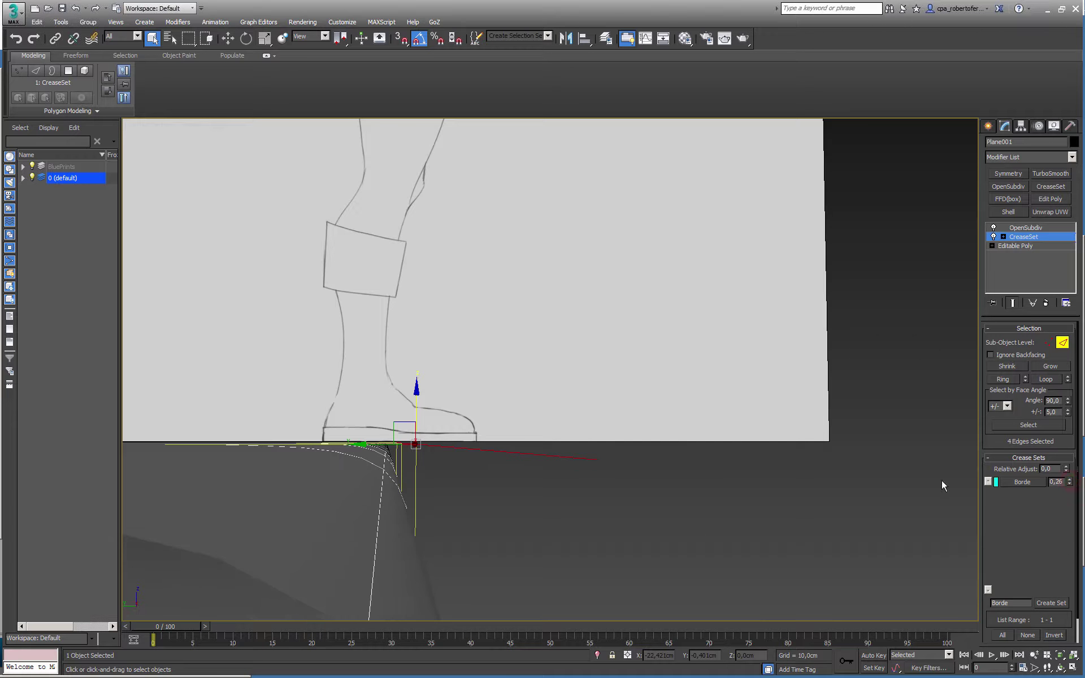
middle_click_drag(735, 467, 674, 531, "alt")
scroll(689, 477, "down", 1)
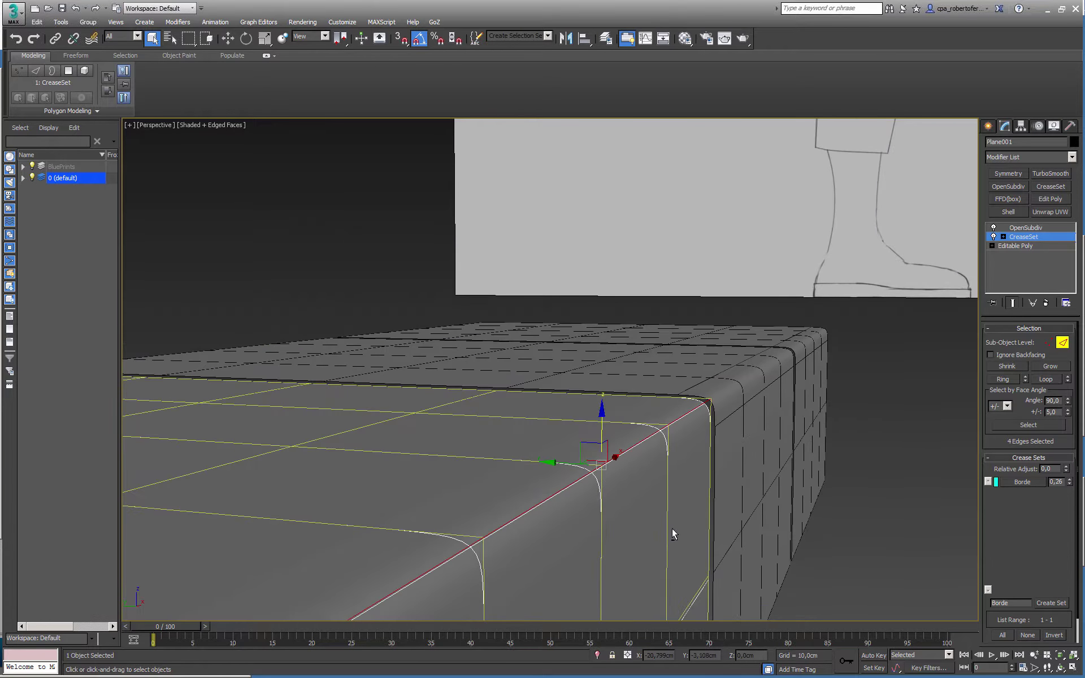
left_click(1064, 343)
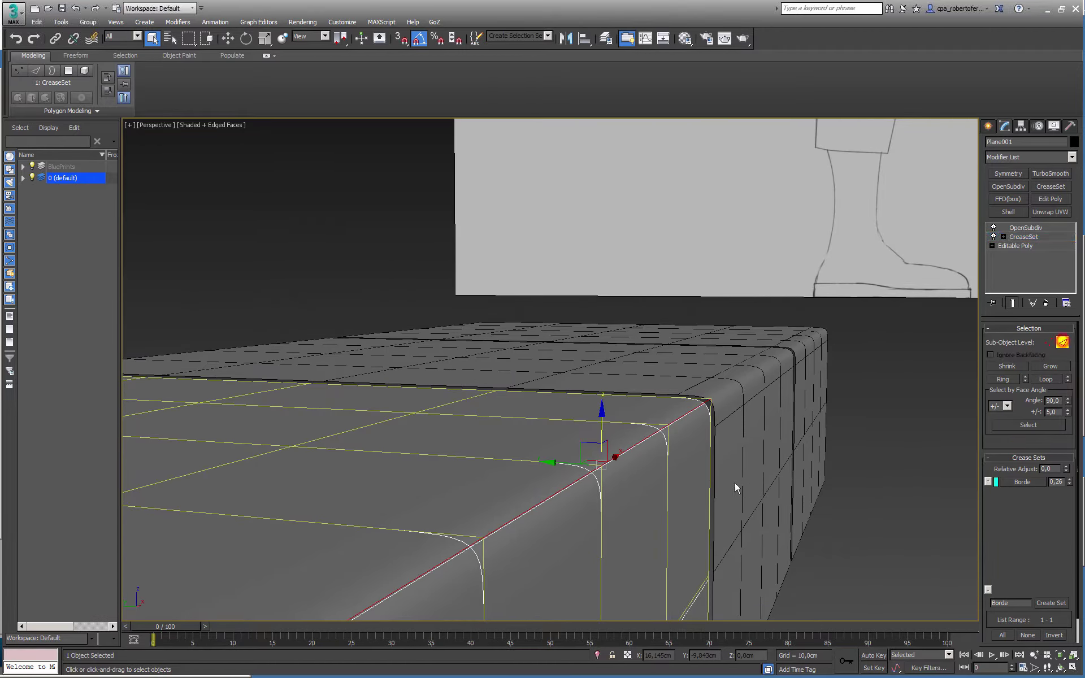
- Hide the edged faces, compare the corners of the three meshes and review the nearest mesh's OpenSubdiv and CreaseSet modifiers
middle_click_drag(736, 487, 531, 435, "alt")
key("F4")
left_click_drag(667, 472, 627, 469, "alt")
middle_click_drag(644, 472, 799, 391)
scroll(590, 475, "down", 3)
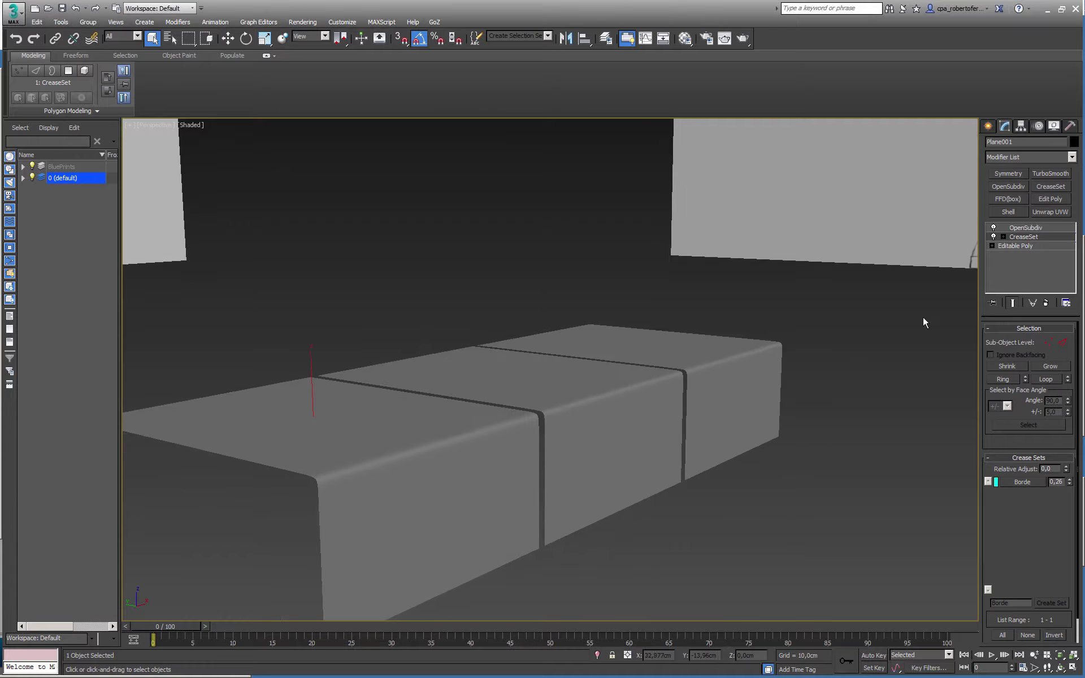
left_click(1045, 228)
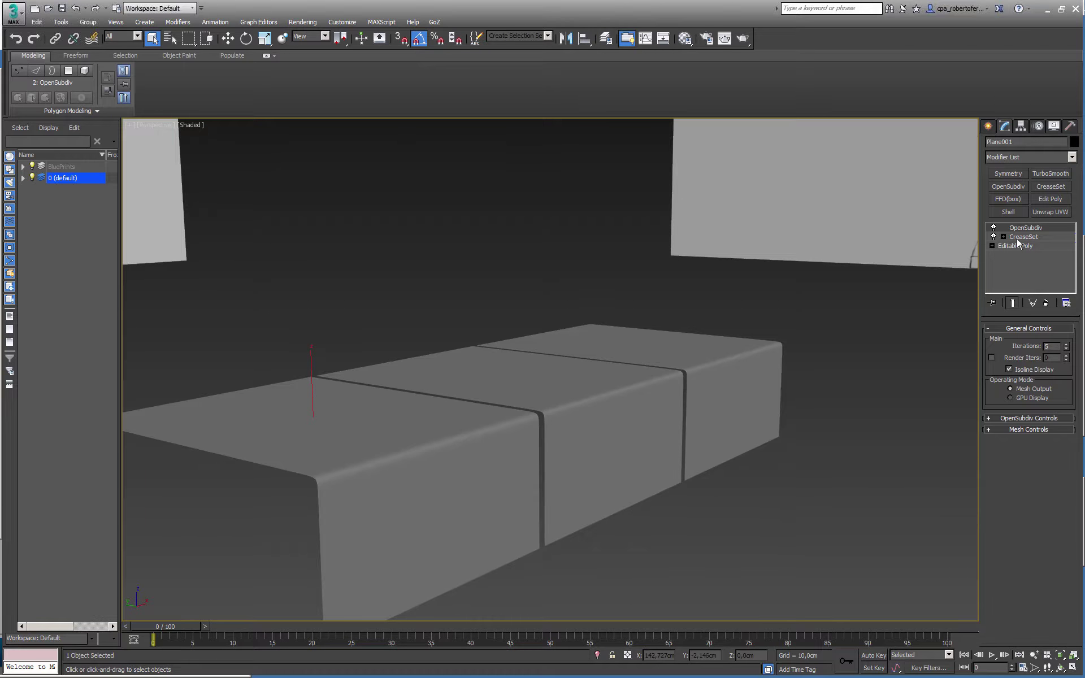
left_click(1019, 237)
- Delete the three comparison meshes and bring the helmet and reference blueprints back into view
left_click(724, 387)
middle_click_drag(645, 449, 680, 448, "alt")
scroll(680, 447, "down", 2)
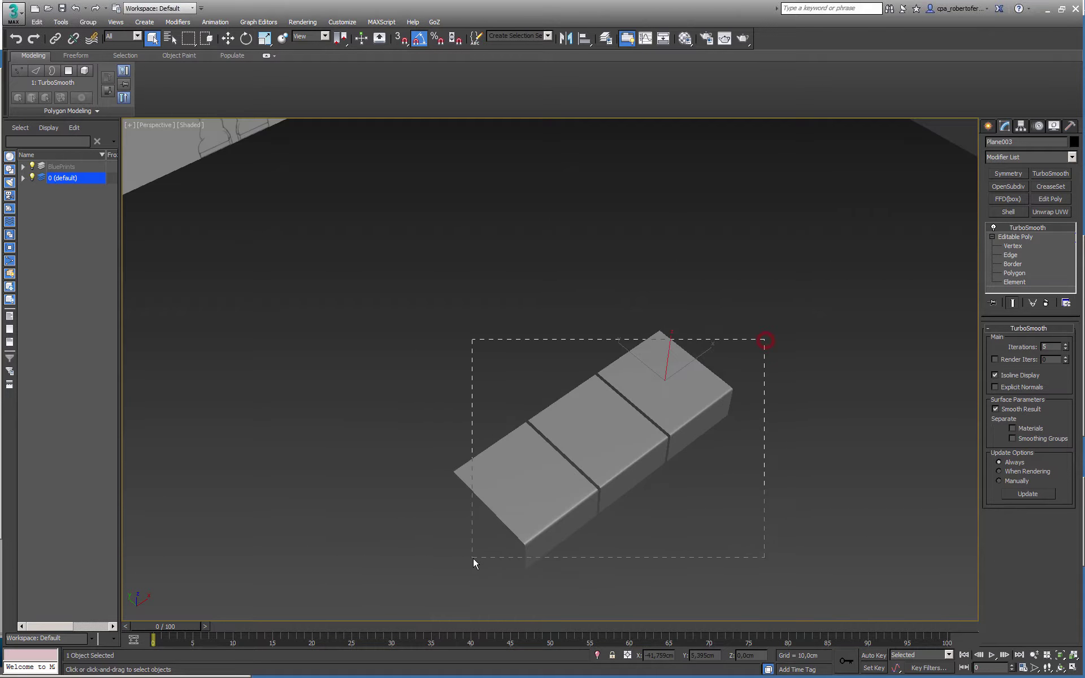
left_click_drag(473, 558, 473, 558)
middle_click_drag(544, 547, 552, 521)
key("Delete")
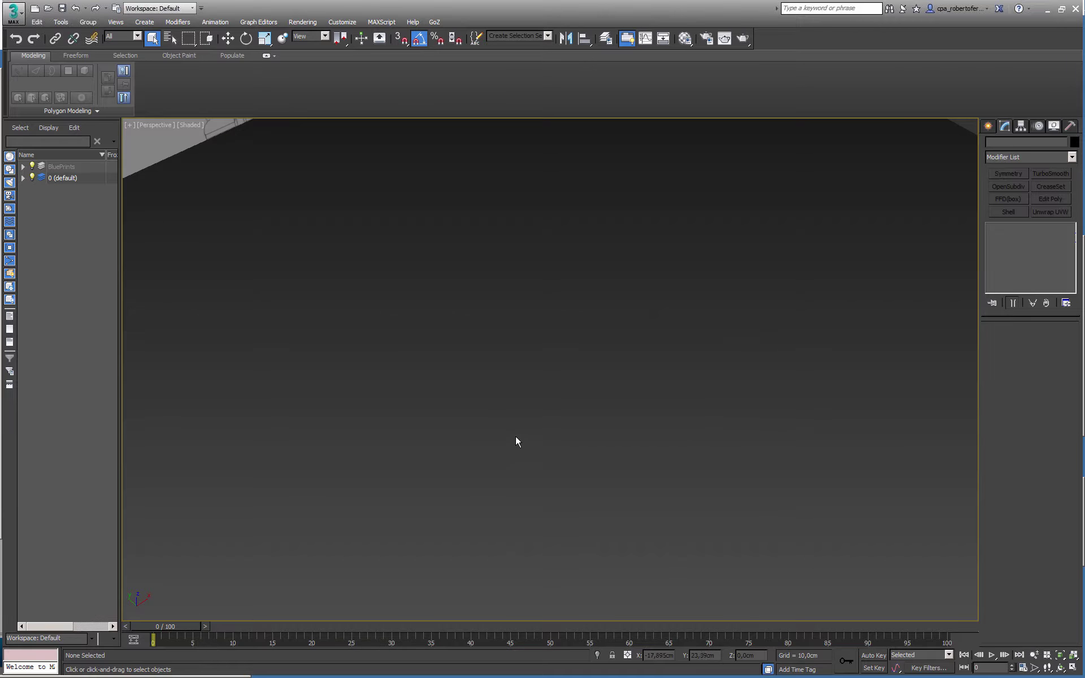
mouse_move(516, 440)
middle_mouse_down("alt")
mouse_move(513, 508)
mouse_move(530, 417)
mouse_move(510, 457)
middle_mouse_up("alt")
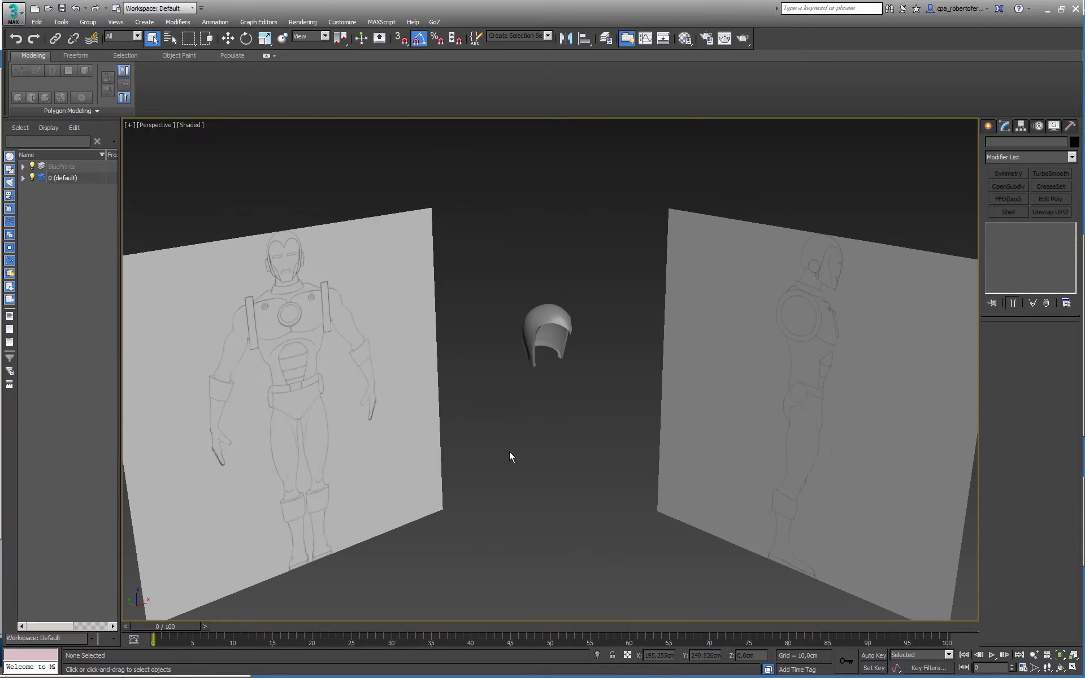
- Select the helmet, show it in the maximized Front view and hide it so the head blueprint is exposed
left_click(547, 334)
key("z")
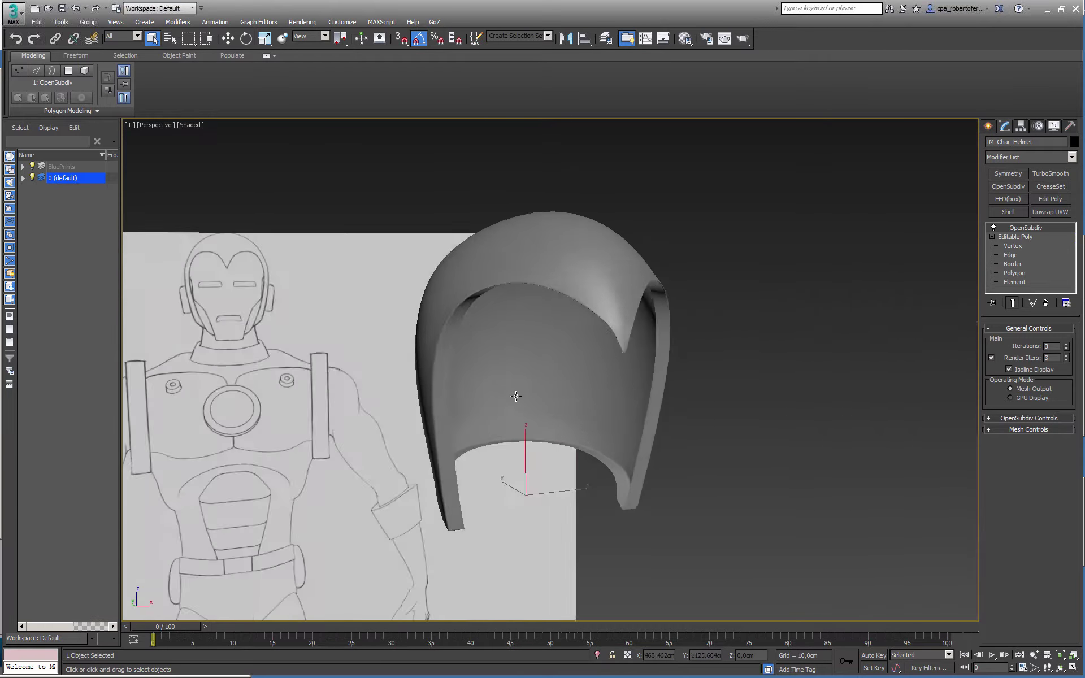
mouse_move(516, 396)
middle_mouse_down("alt")
mouse_move(543, 388)
mouse_move(503, 392)
middle_mouse_up("alt")
key("alt+w")
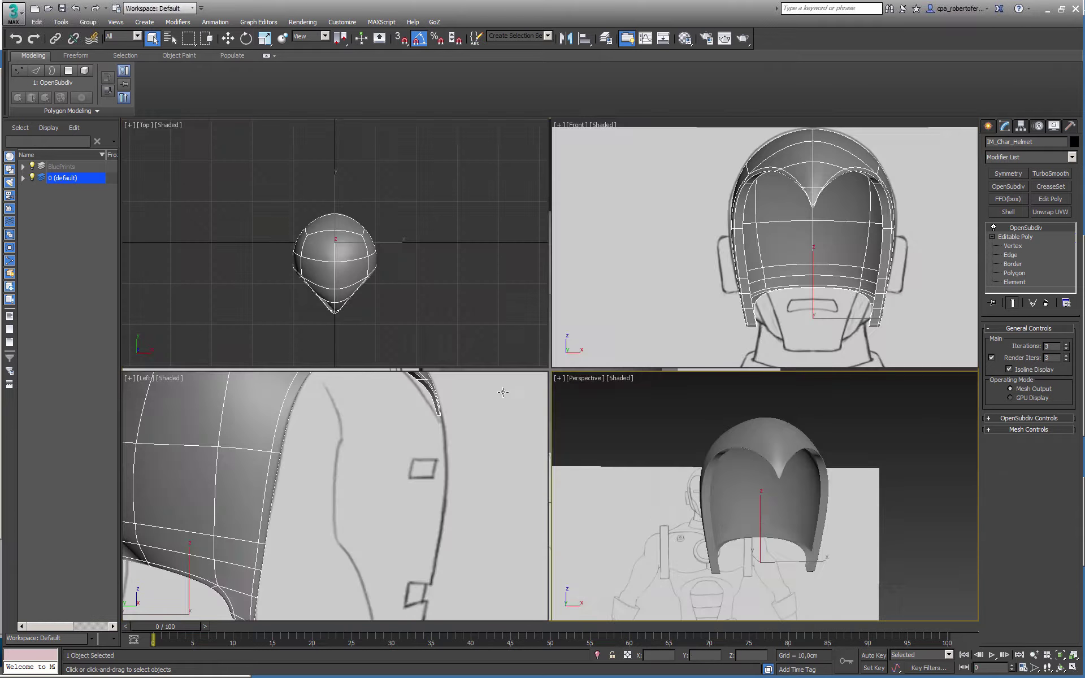
right_click(686, 279)
key("alt+w")
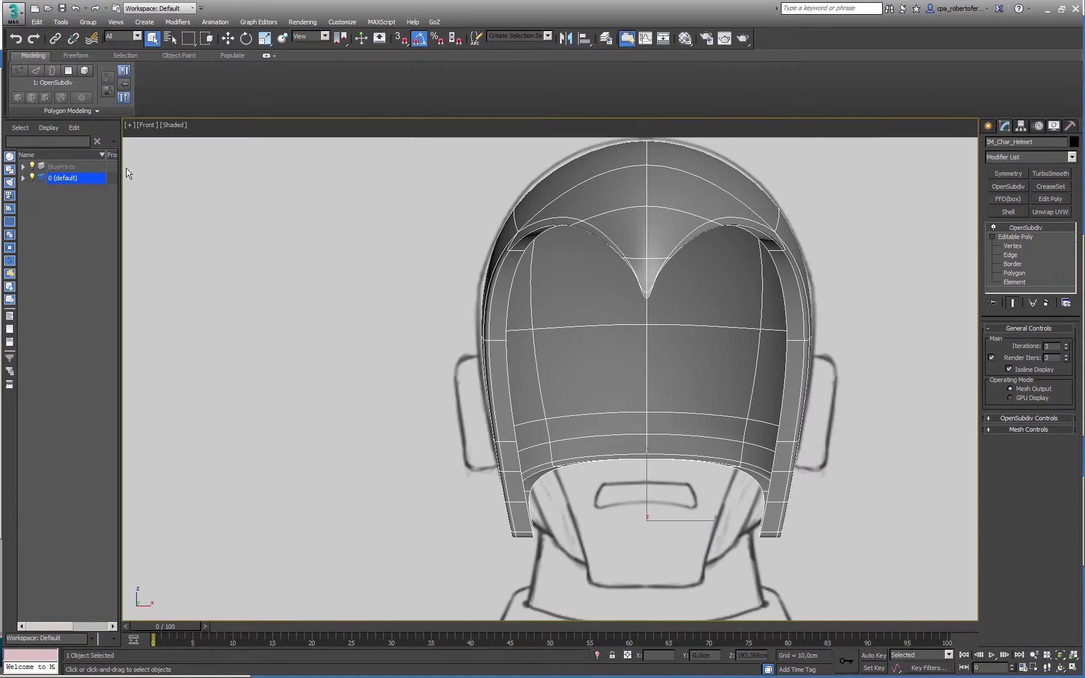
left_click(23, 178)
left_click(42, 187)
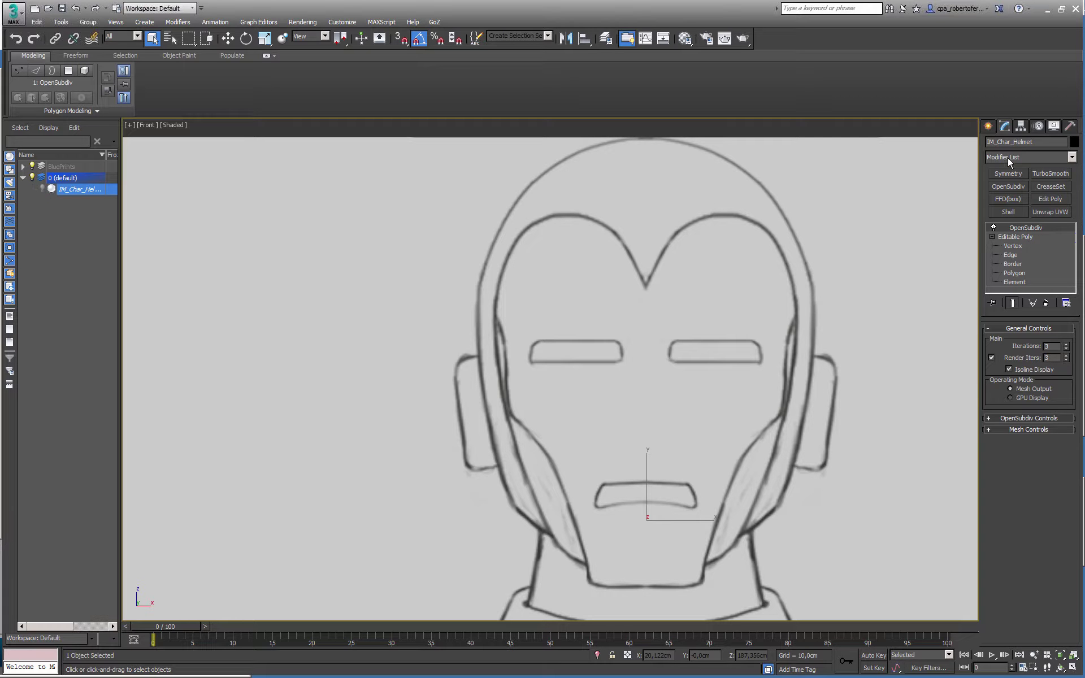
- Create a plane with 4 by 4 segments over the blueprint's head, about 28.6 cm long and 24.4 cm wide
left_click(989, 126)
left_click(1052, 245)
scroll(376, 292, "down", 3)
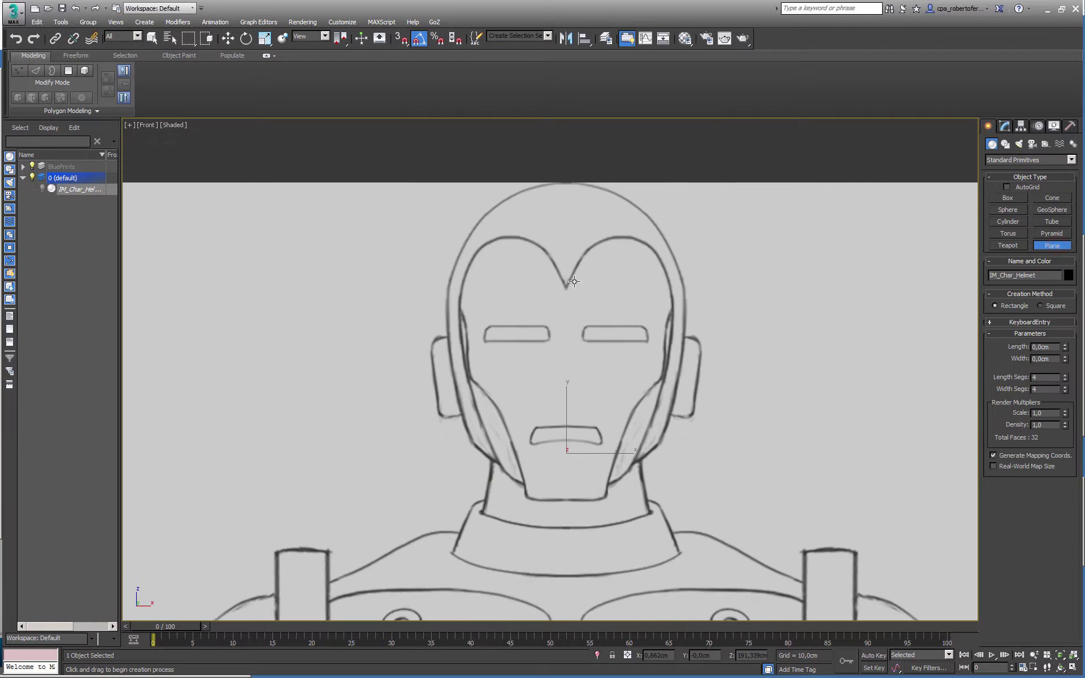
left_click_drag(434, 184, 705, 500)
- Assign the grey Model material to the new plane and close the Material Editor
key("m")
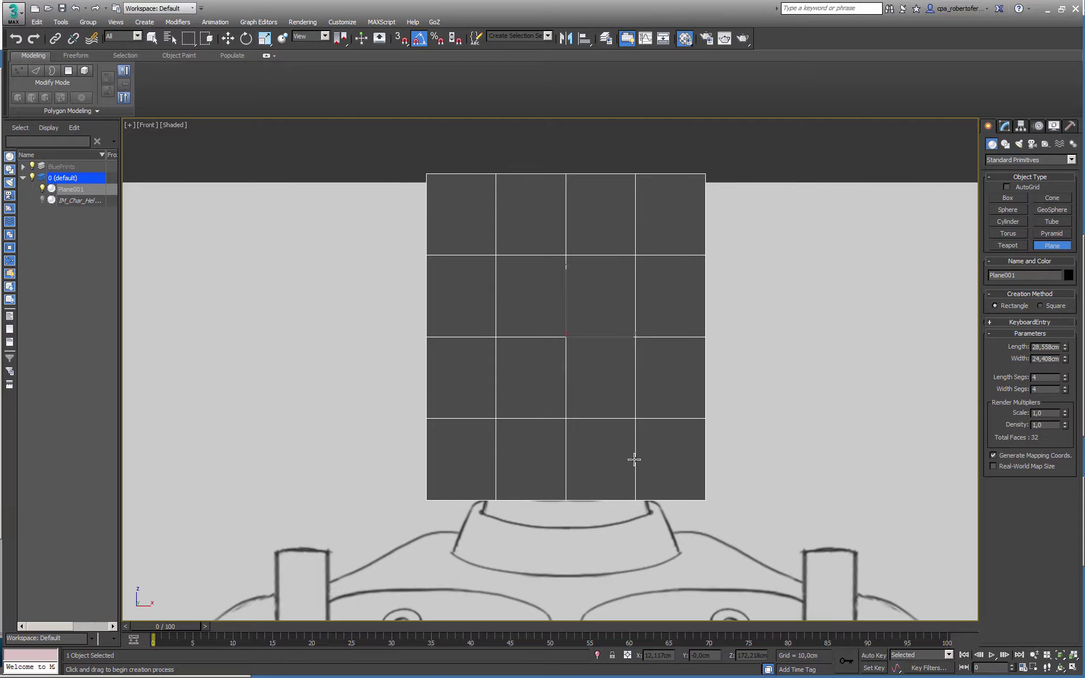
left_click_drag(123, 212, 486, 274)
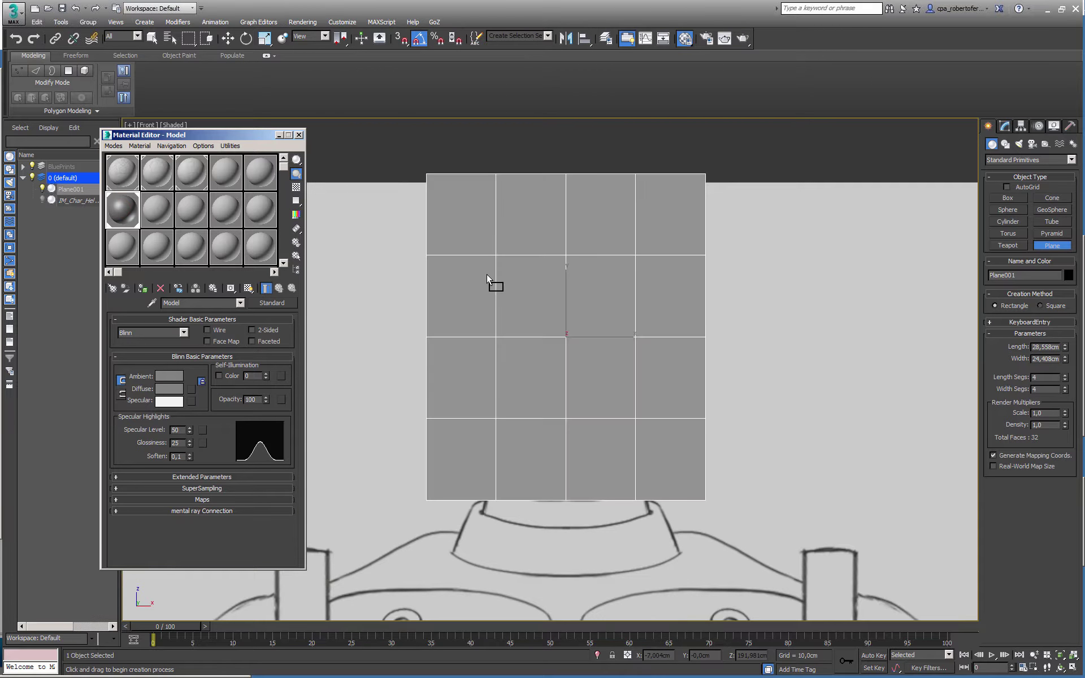
key("m")
middle_click_drag(599, 320, 561, 321)
middle_click_drag(562, 321, 562, 311, "ctrl+alt")
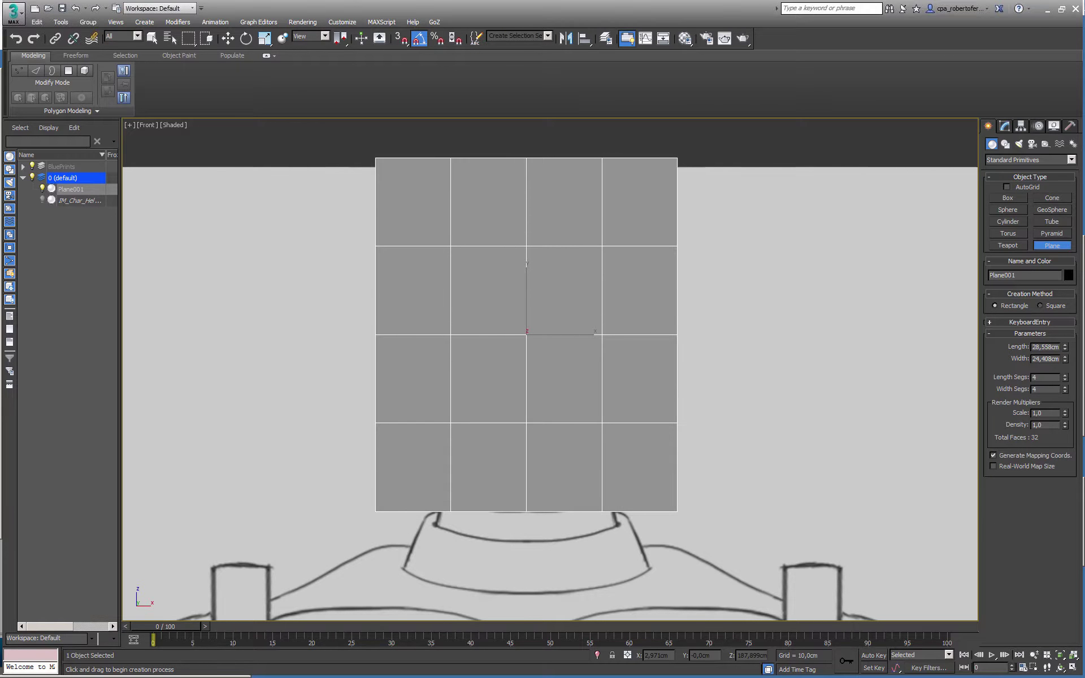
- Centre the plane on the head by setting its X position to 0
left_click(228, 38)
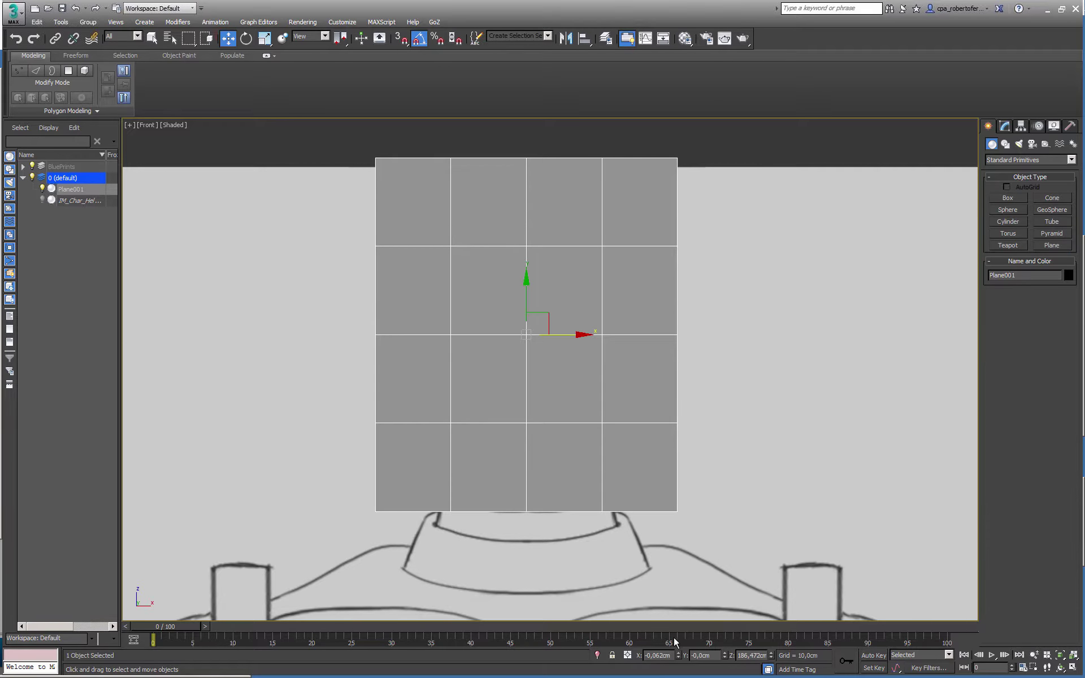
left_click_drag(671, 655, 576, 668)
type("0")
key("Tab")
middle_click_drag(543, 480, 536, 474)
scroll(537, 475, "down", 1)
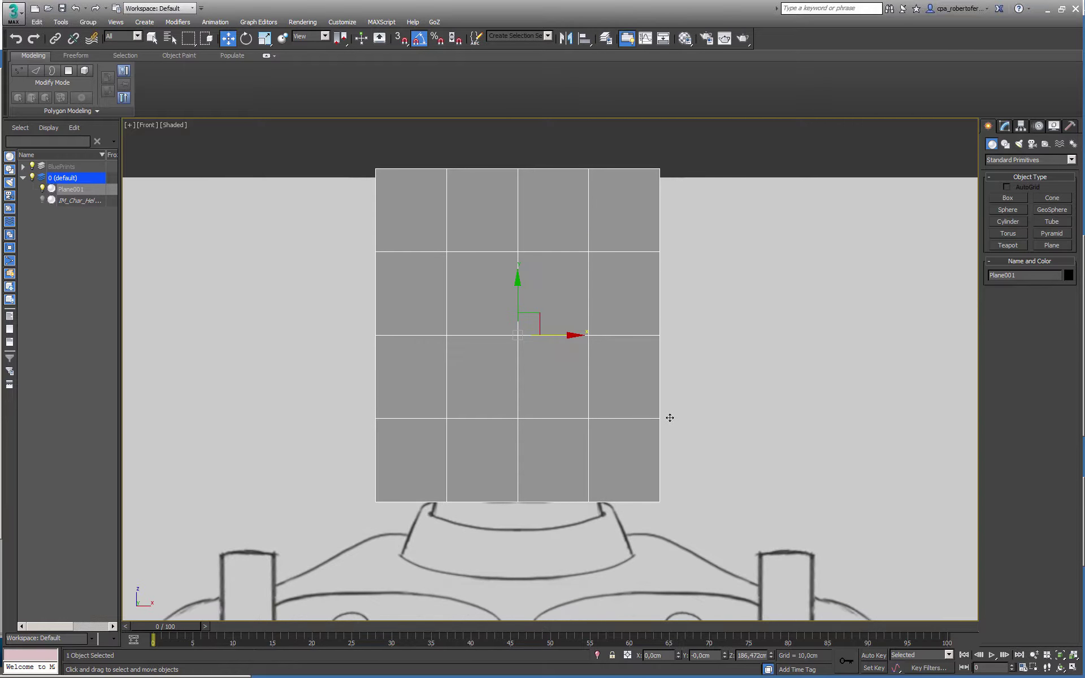
- Make the plane See-Through and convert it to an Editable Poly
left_click(1054, 126)
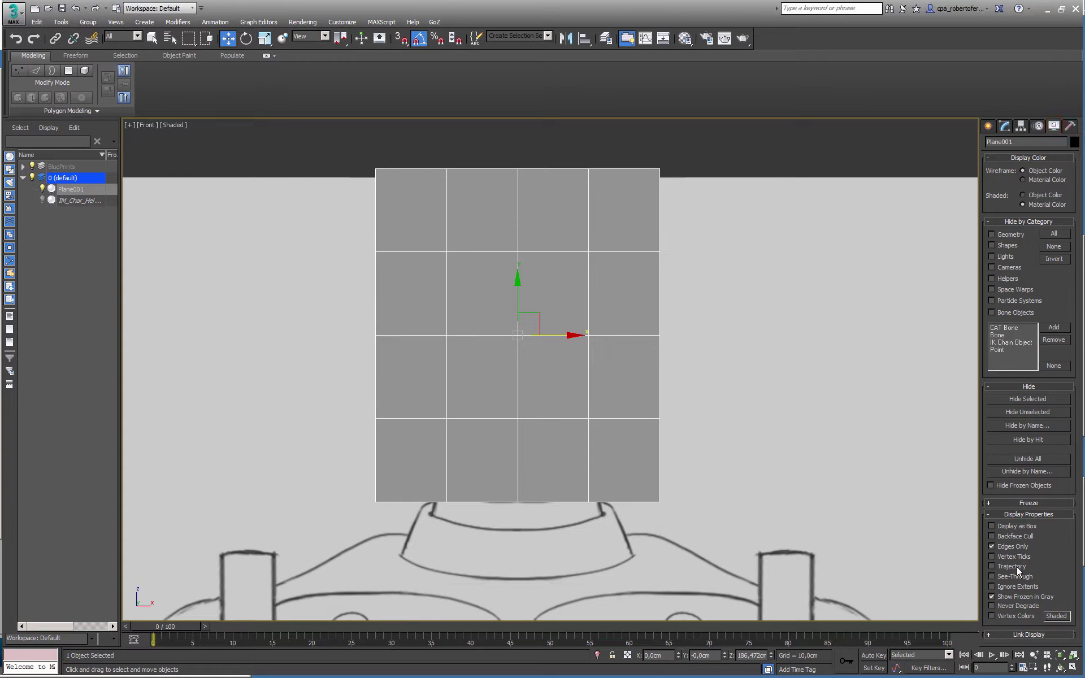
left_click(992, 576)
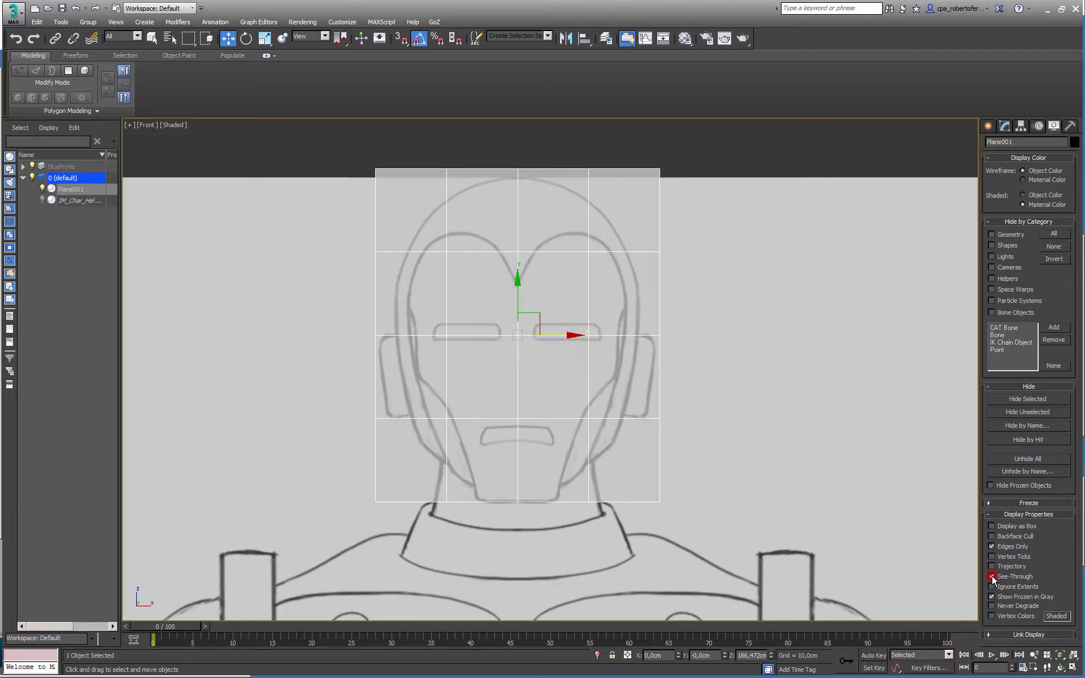
right_click(477, 270)
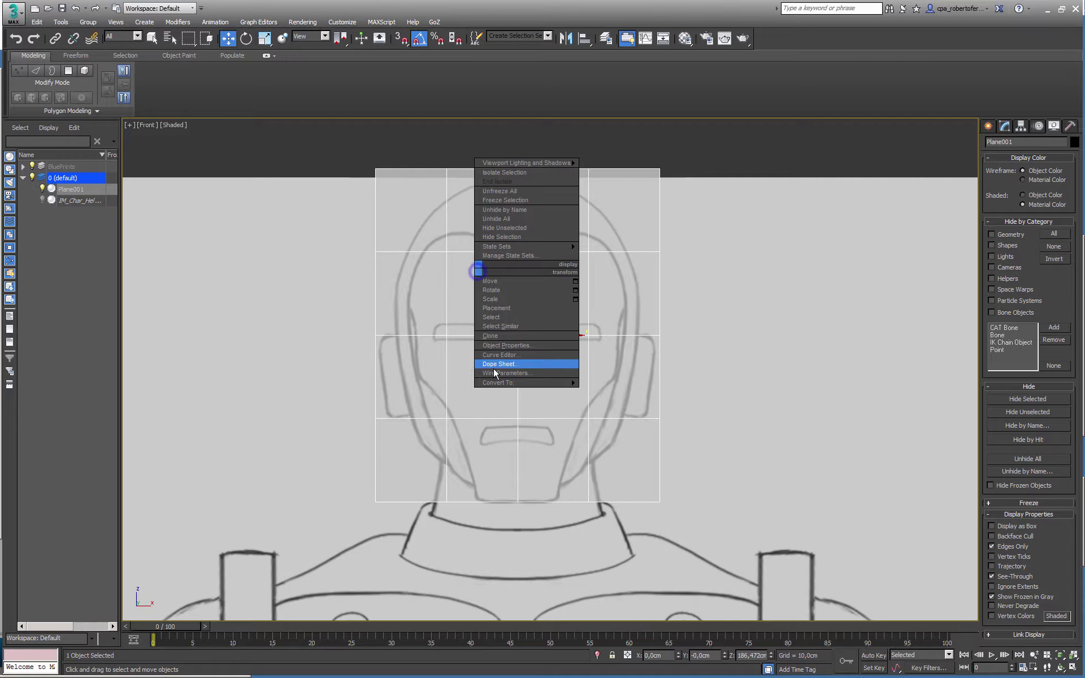
mouse_move(513, 382)
left_click(446, 391)
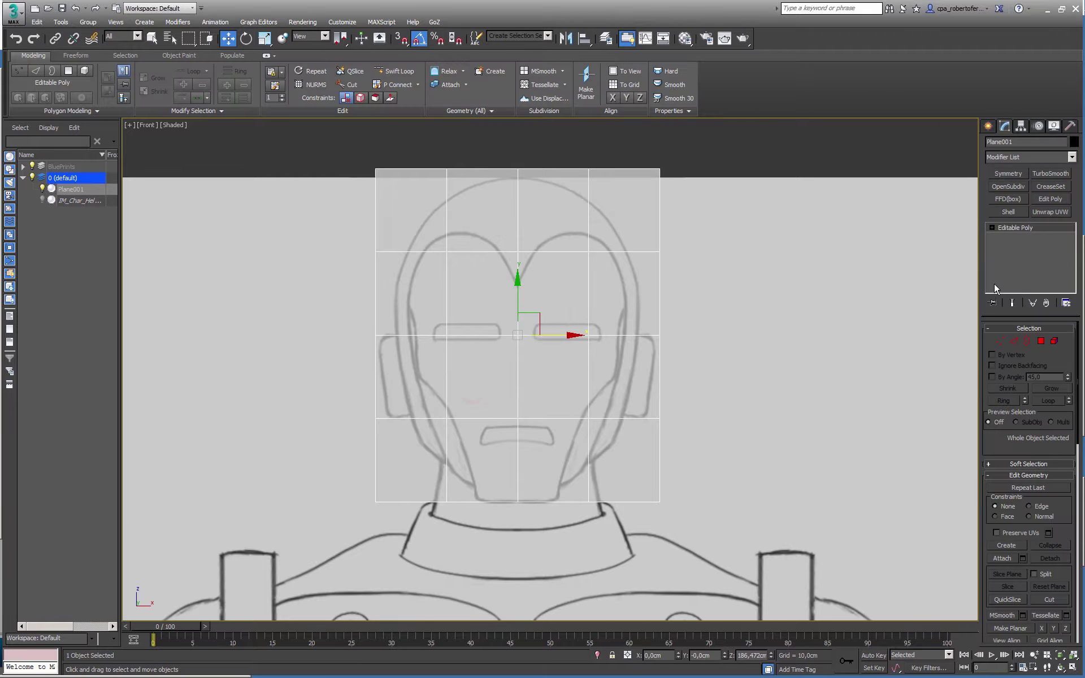
- At vertex level, move the plane's middle vertex row to the top of the eyes and the row below to the bottom of the eyes
left_click(999, 341)
middle_click_drag(439, 279, 416, 291)
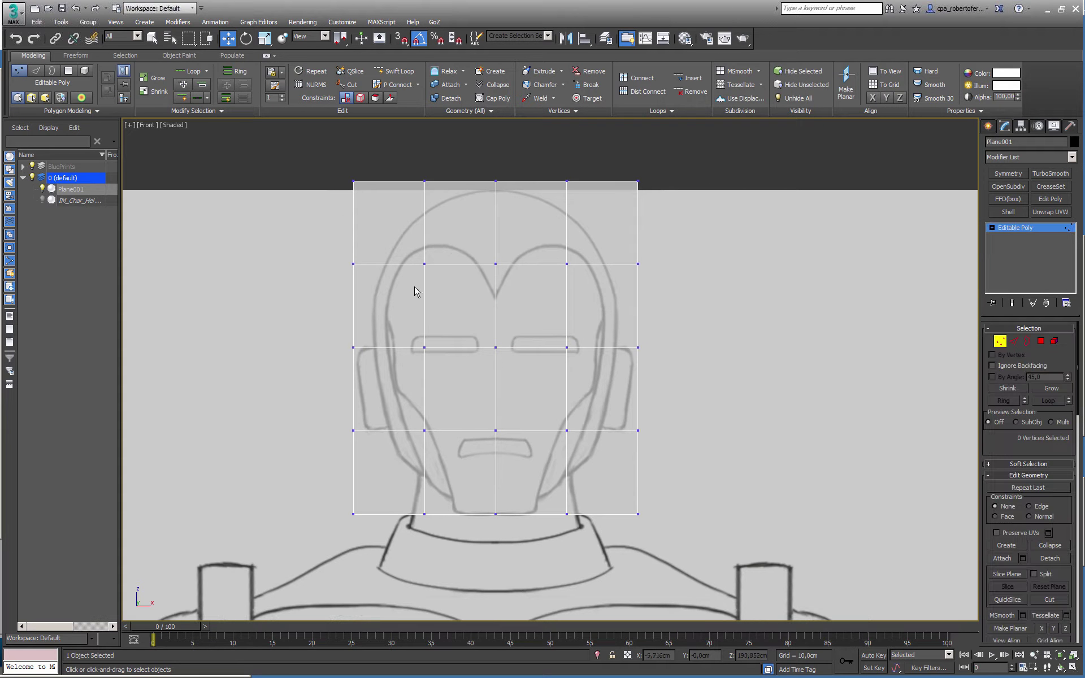
left_click_drag(302, 298, 644, 361)
scroll(596, 368, "up", 2)
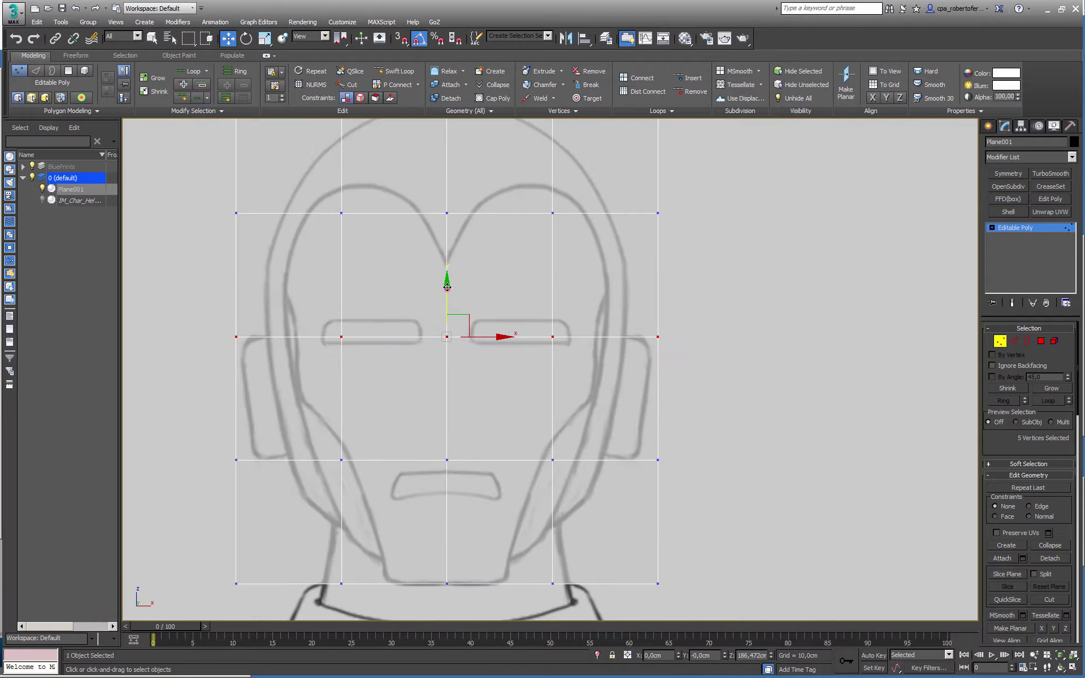
left_click_drag(447, 287, 447, 270)
left_click_drag(213, 416, 724, 491)
left_click_drag(446, 411, 460, 295)
middle_click_drag(467, 313, 458, 412)
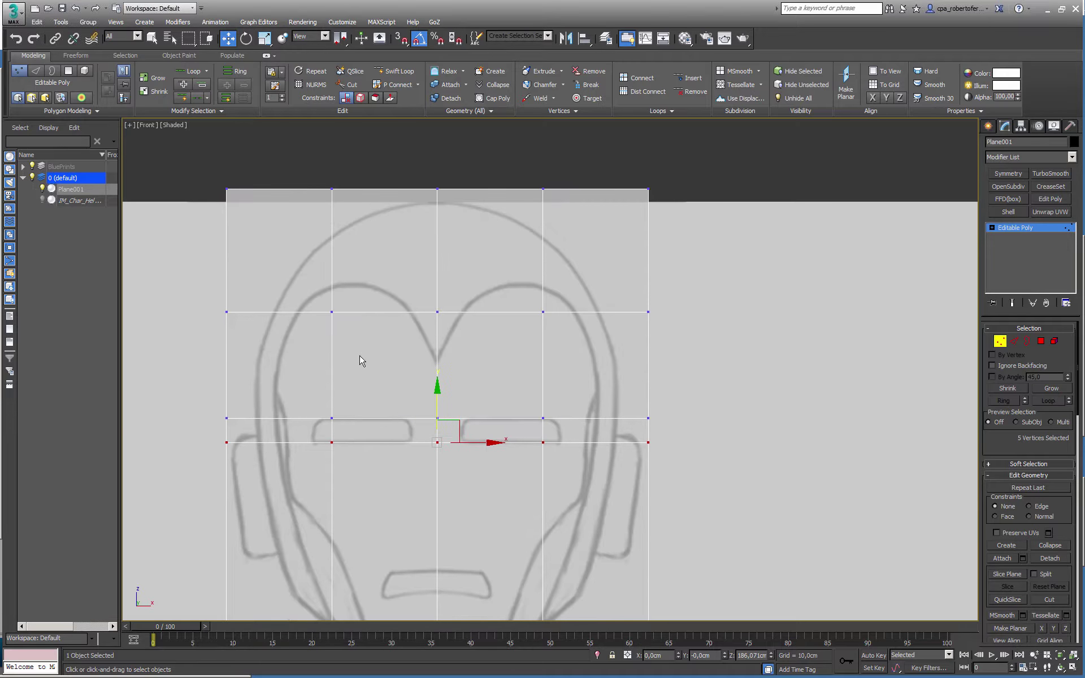
- Lower the two upper vertex rows, fitting the top one above the mask's brow arches and the second at the forehead V's tip
left_click_drag(178, 163, 721, 346)
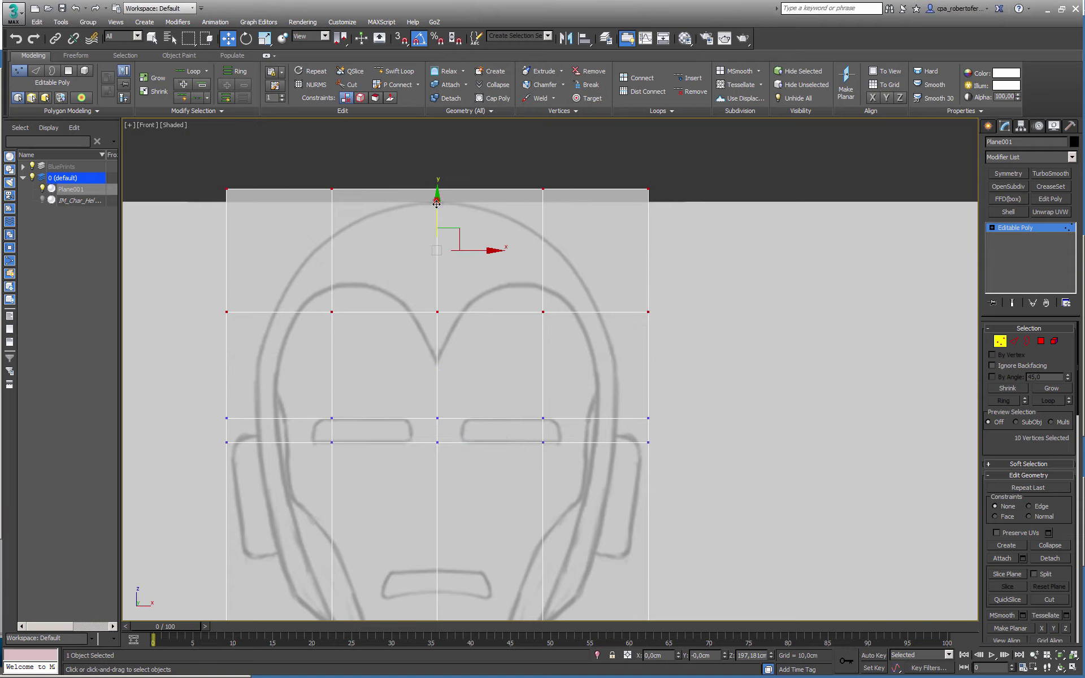
left_click_drag(436, 204, 437, 257)
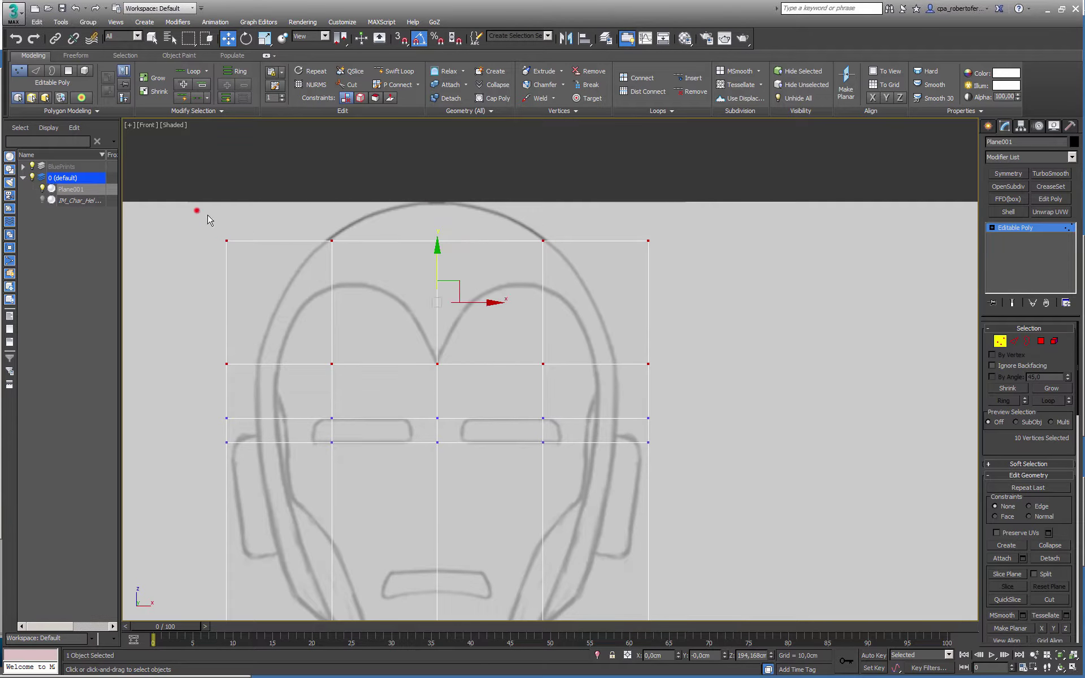
left_click_drag(209, 219, 780, 304)
left_click_drag(440, 197, 436, 220)
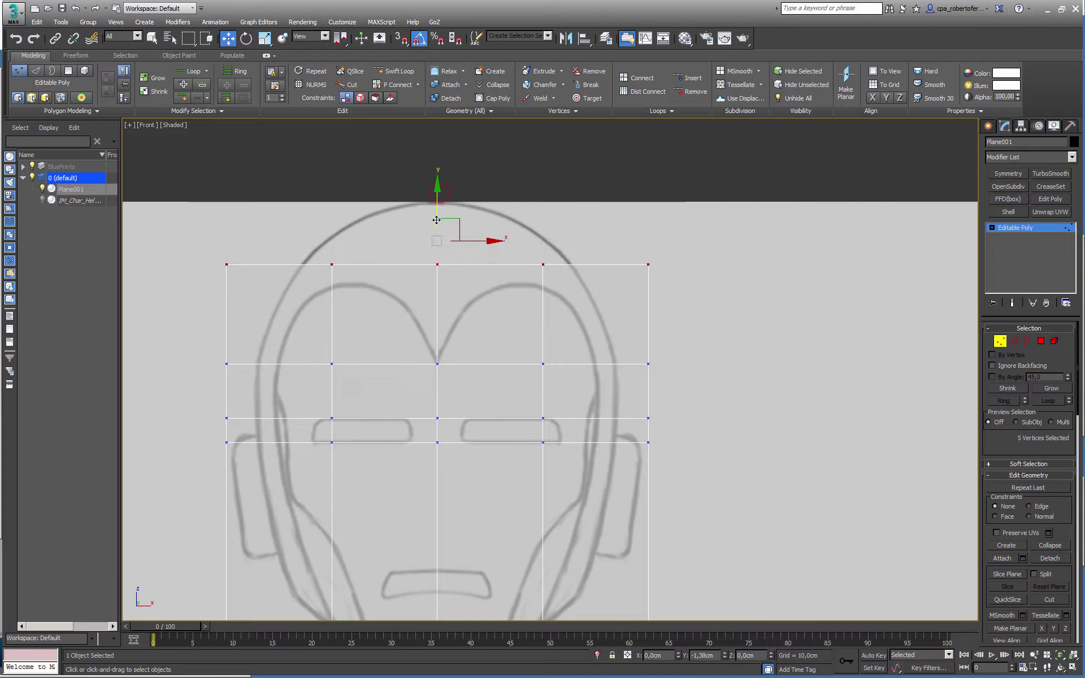
middle_click_drag(421, 341, 388, 261)
left_click_drag(201, 256, 747, 313)
left_click_drag(452, 233, 452, 224)
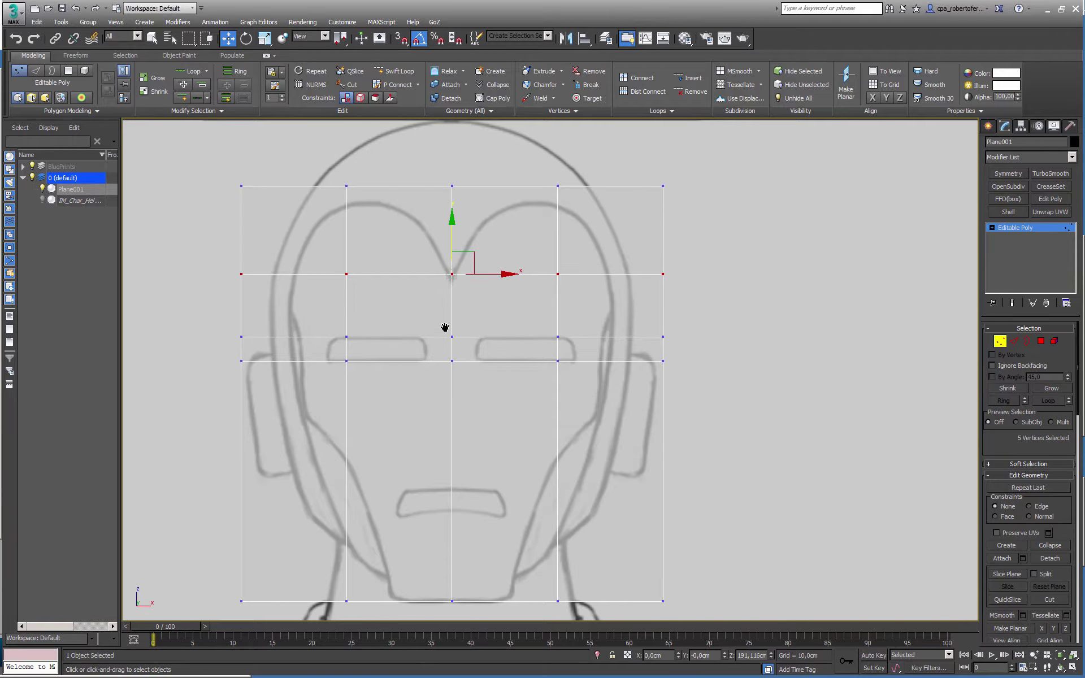
- Connect the vertical edges between the eyes and the chin with a new edge row and align it with the mouth's upper edge
middle_click_drag(445, 327, 400, 307)
left_click_drag(198, 448, 711, 543)
left_click(1014, 341)
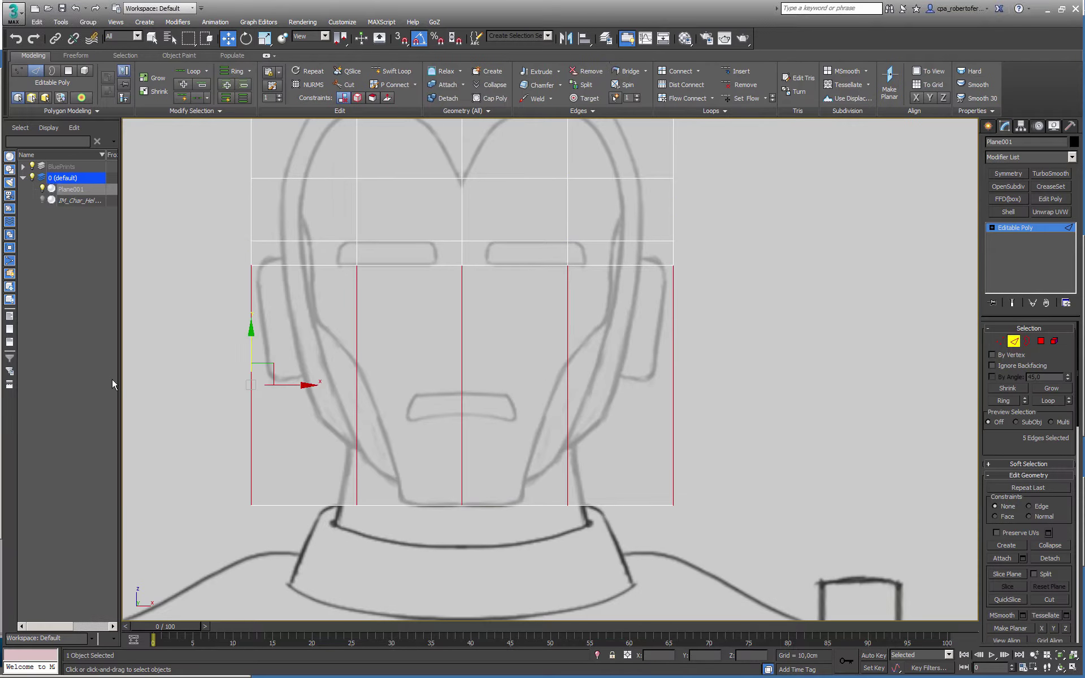
left_click(679, 71)
left_click_drag(461, 334, 461, 344)
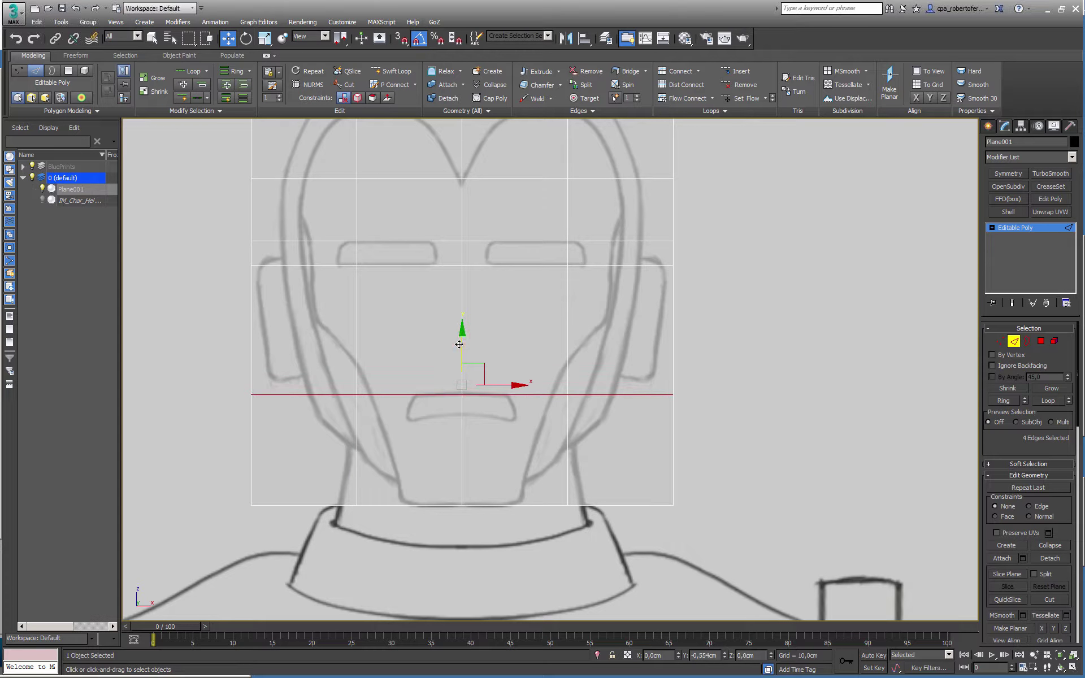
- Connect the vertical edges below the mouth row and raise the new edge row to the mouth's lower edge
left_click_drag(298, 448, 690, 452)
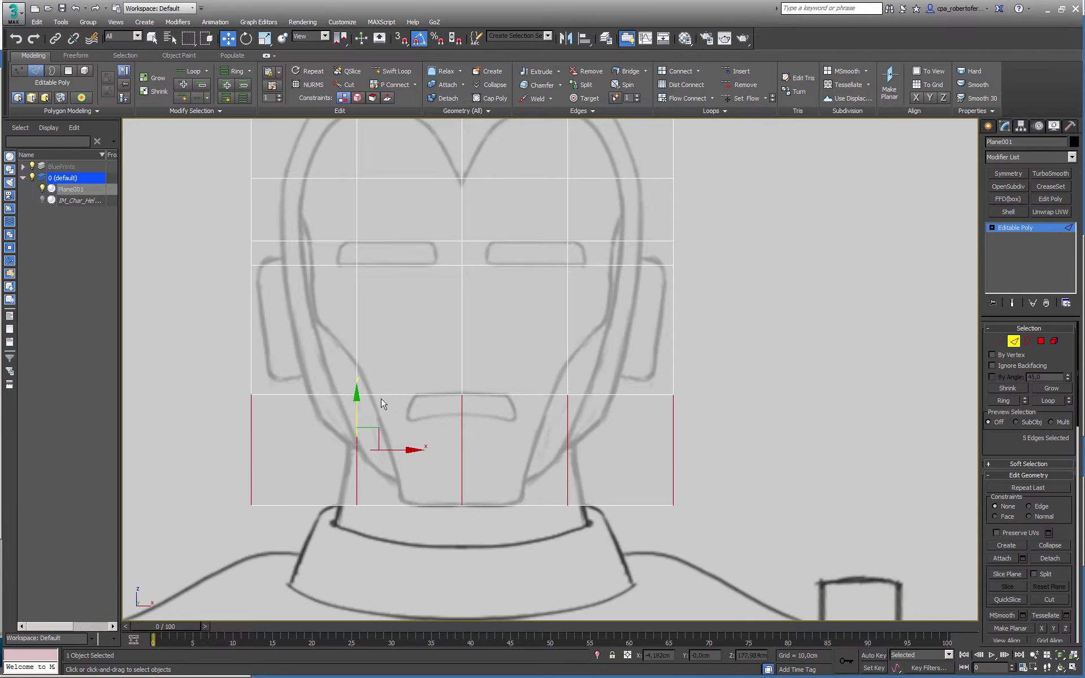
left_click(678, 71)
left_click_drag(460, 410, 467, 375)
middle_click_drag(499, 358, 486, 402)
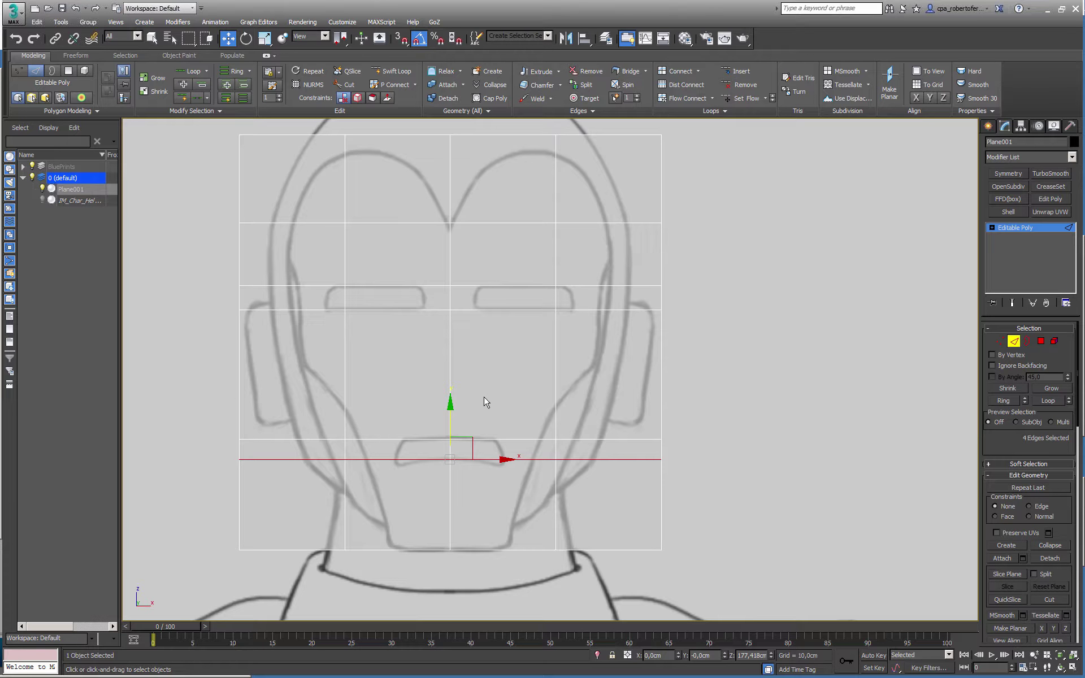
- Fine-tune the two horizontal eye edge loops, moving the upper one slightly down and the lower one slightly up
double_click(402, 286)
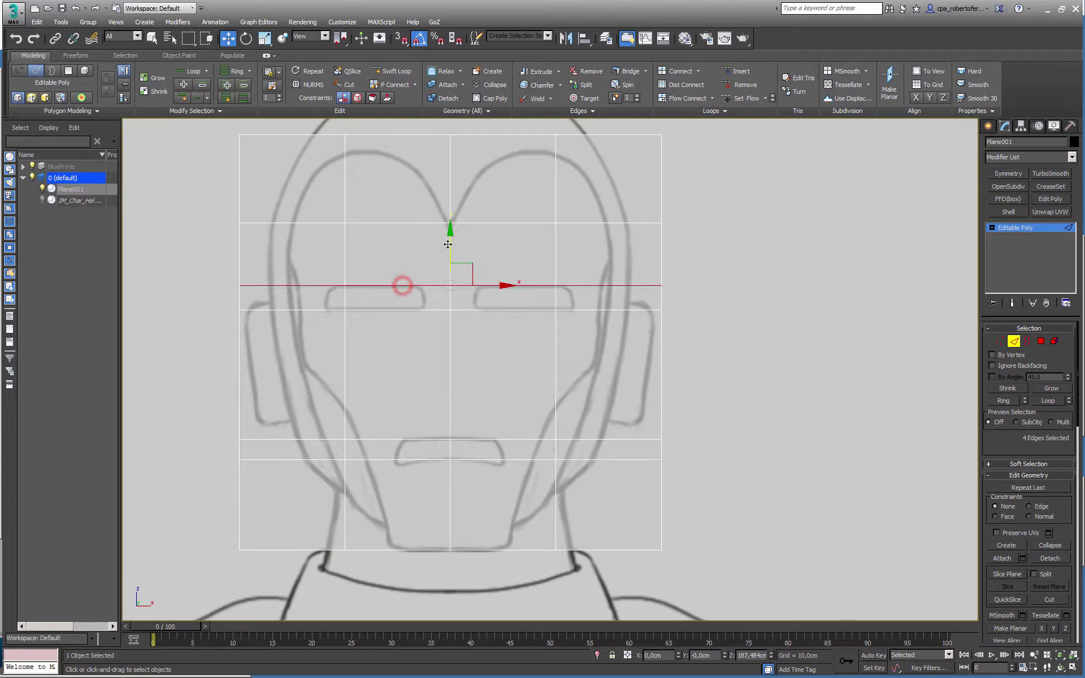
left_click_drag(446, 243, 446, 247)
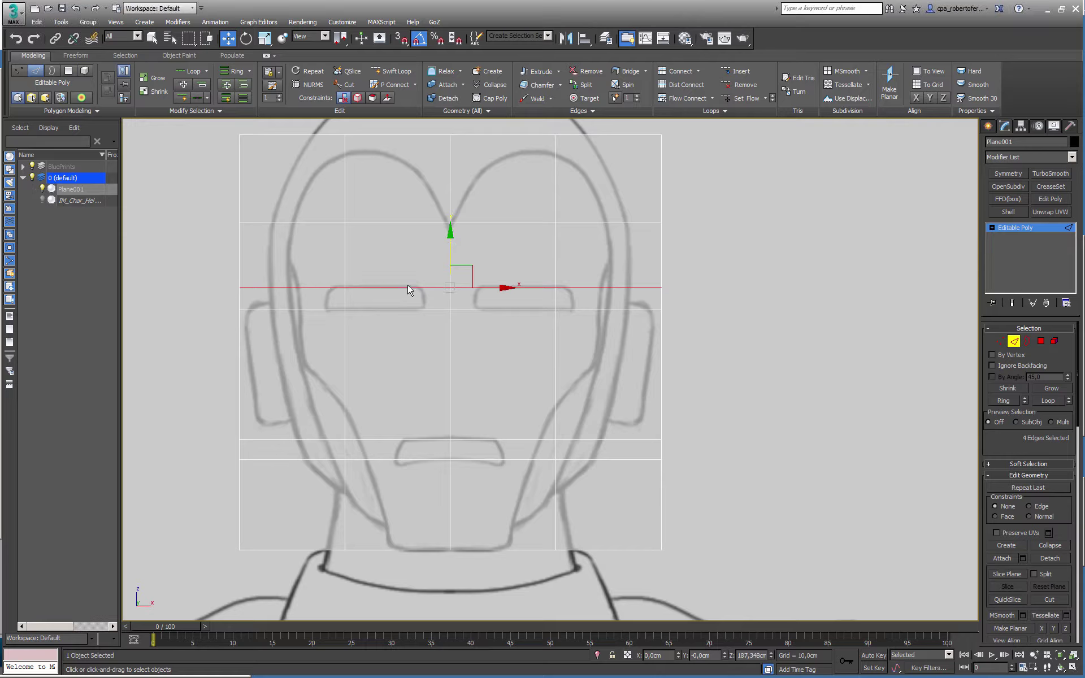
left_click(387, 310)
double_click(386, 310)
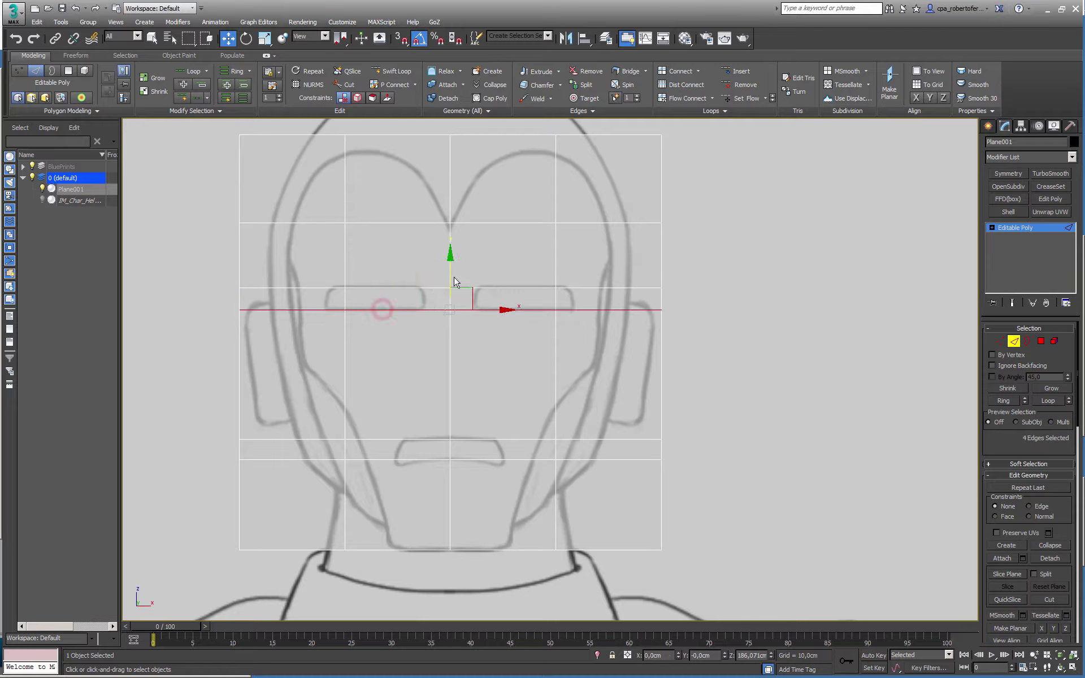
left_click_drag(451, 275, 450, 272)
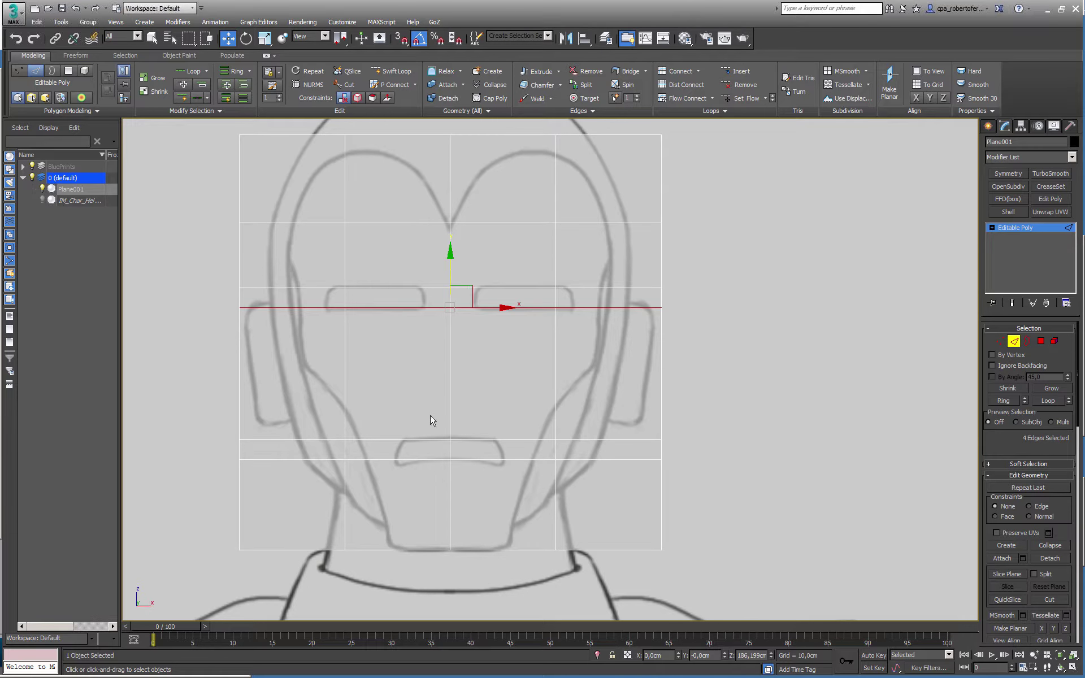
- Connect the vertical edges between the eyes and mouth, and raise the new edge row slightly to the cheek corners
left_click_drag(197, 361, 735, 381)
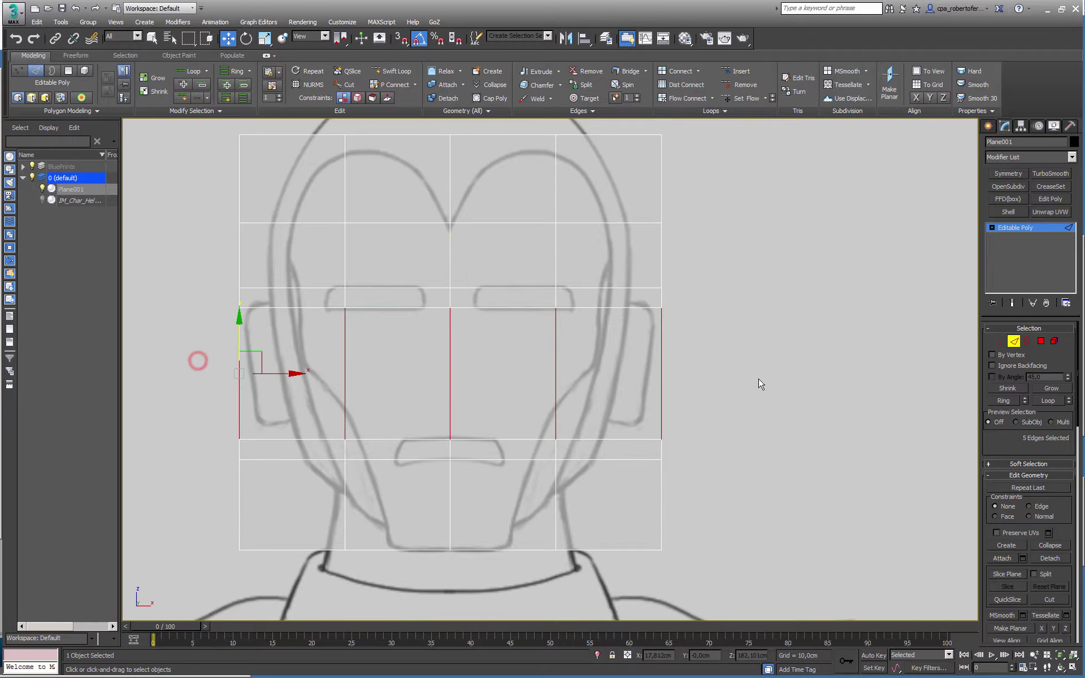
left_click(688, 75)
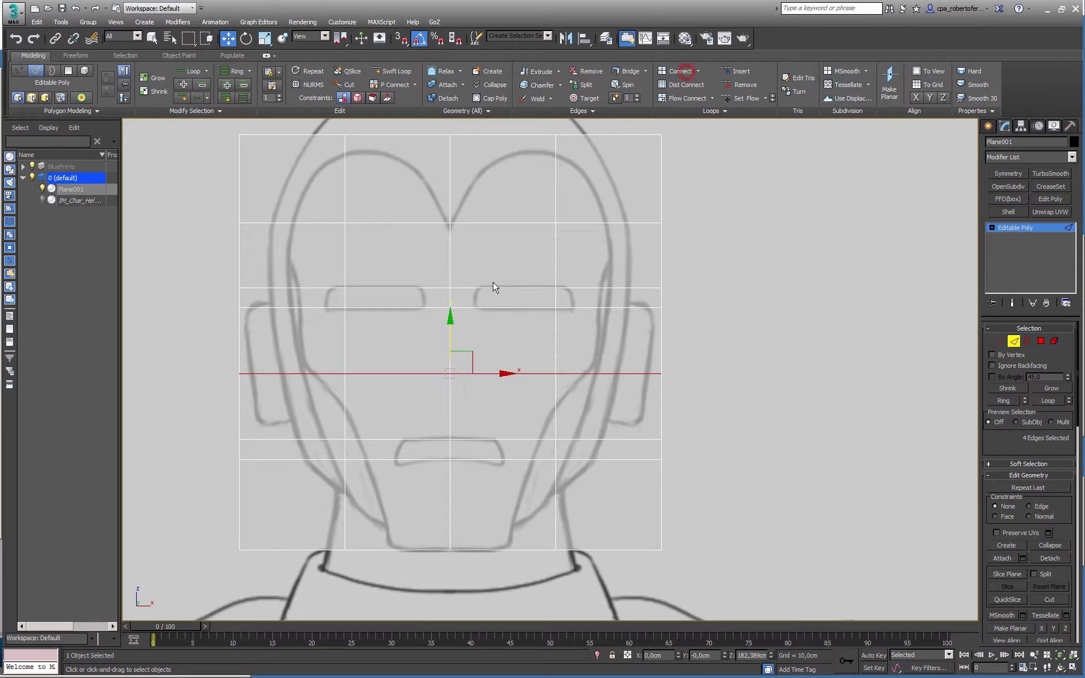
left_click_drag(450, 334, 450, 329)
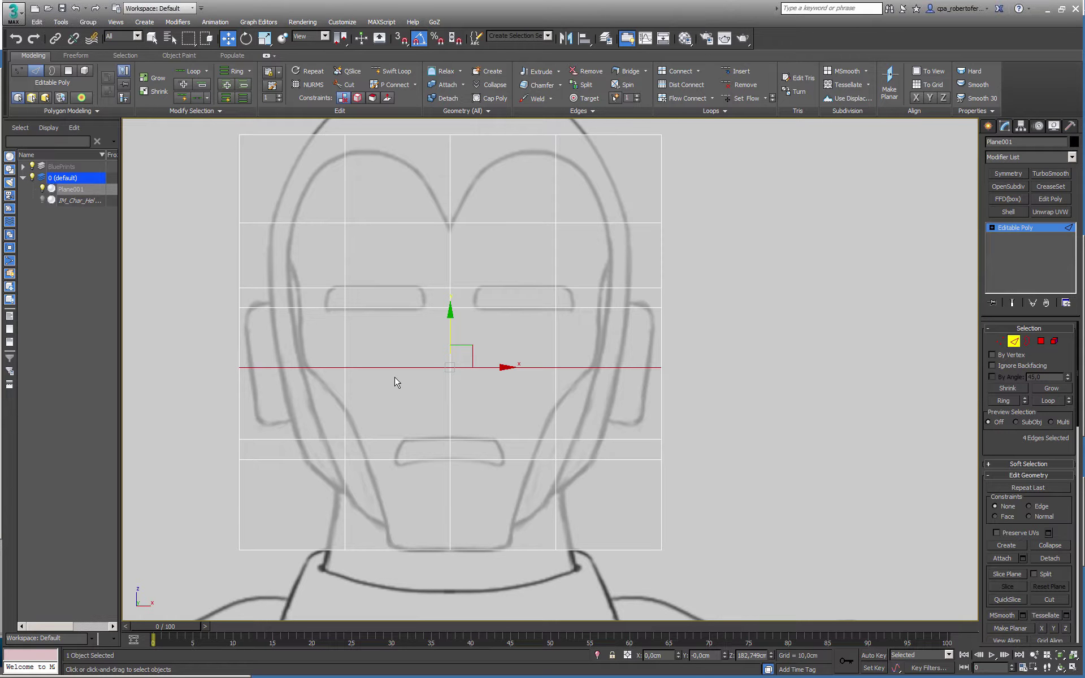
left_click(1000, 341)
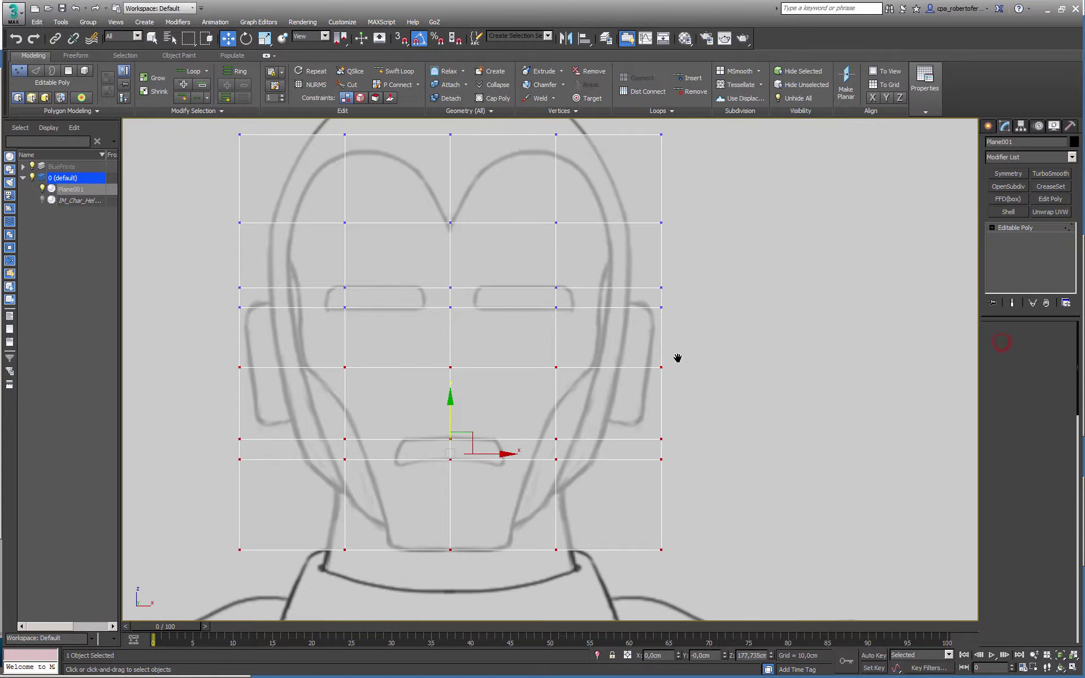
scroll(658, 368, "down", 3)
left_click_drag(415, 187, 460, 515)
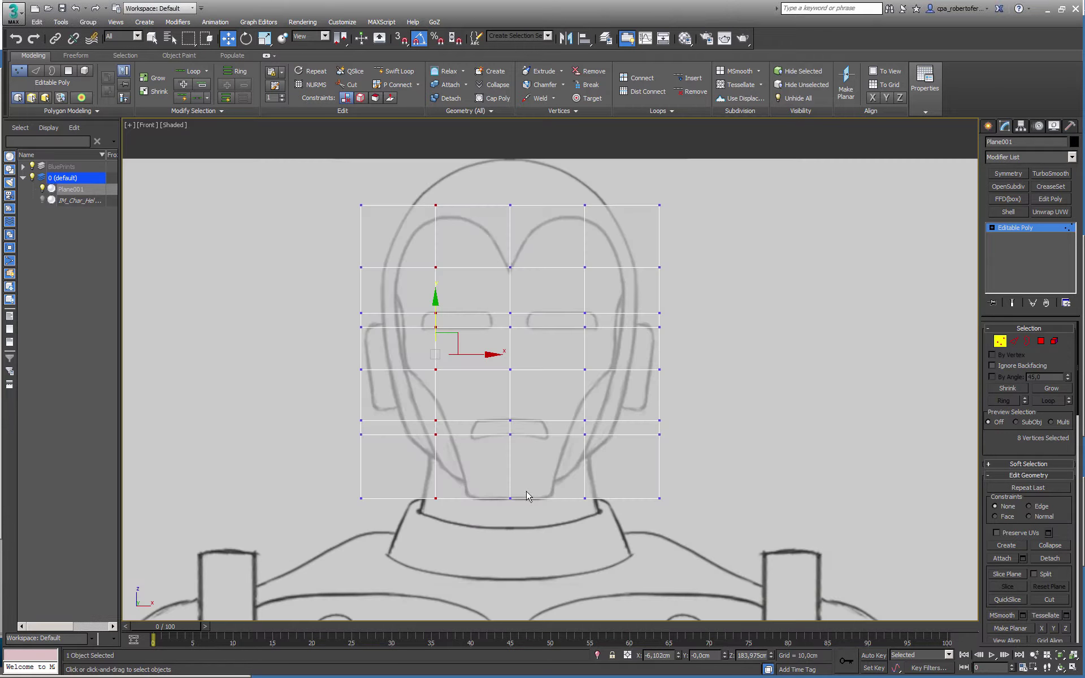
- Delete all polygons of the plane on the +X half of the face, keeping the -X half
left_click(1041, 342)
left_click_drag(712, 177, 584, 454)
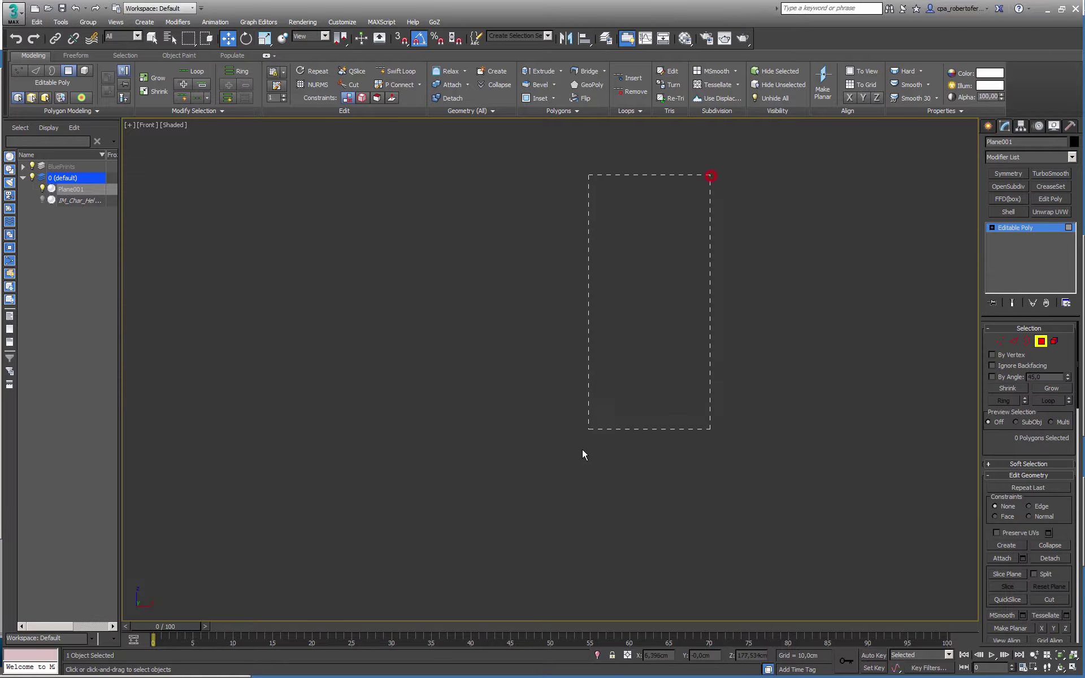
left_click_drag(534, 524, 533, 524)
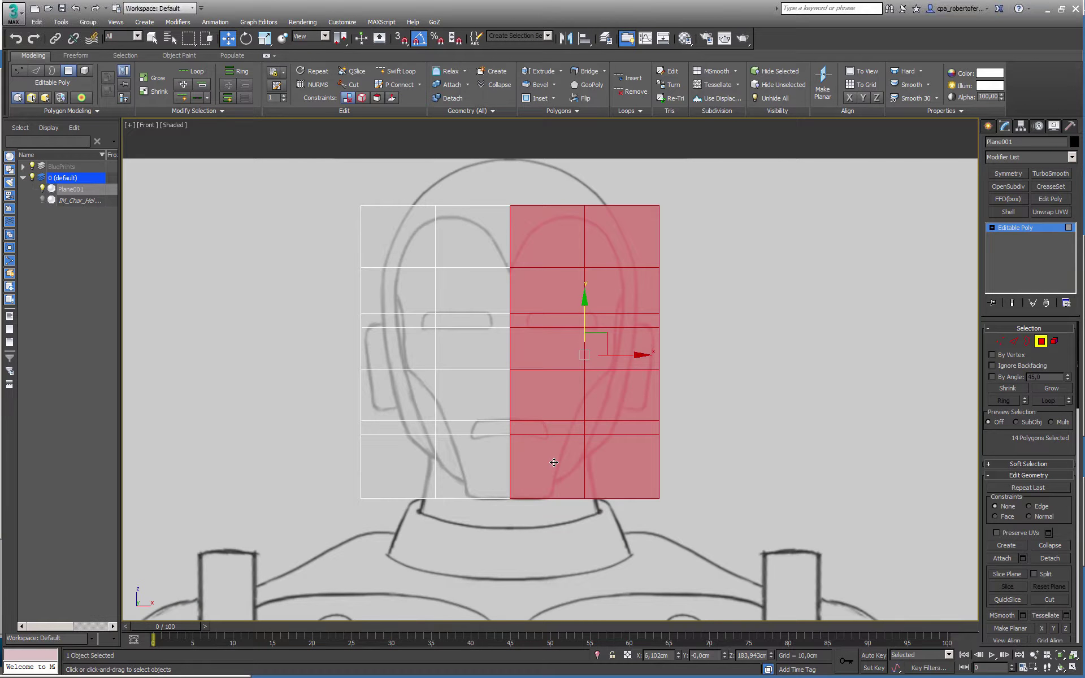
key("Delete")
- Add a Symmetry modifier mirrored on X with Flip enabled, and return to the Editable Poly's vertices with the mirrored end result shown
left_click(1047, 346)
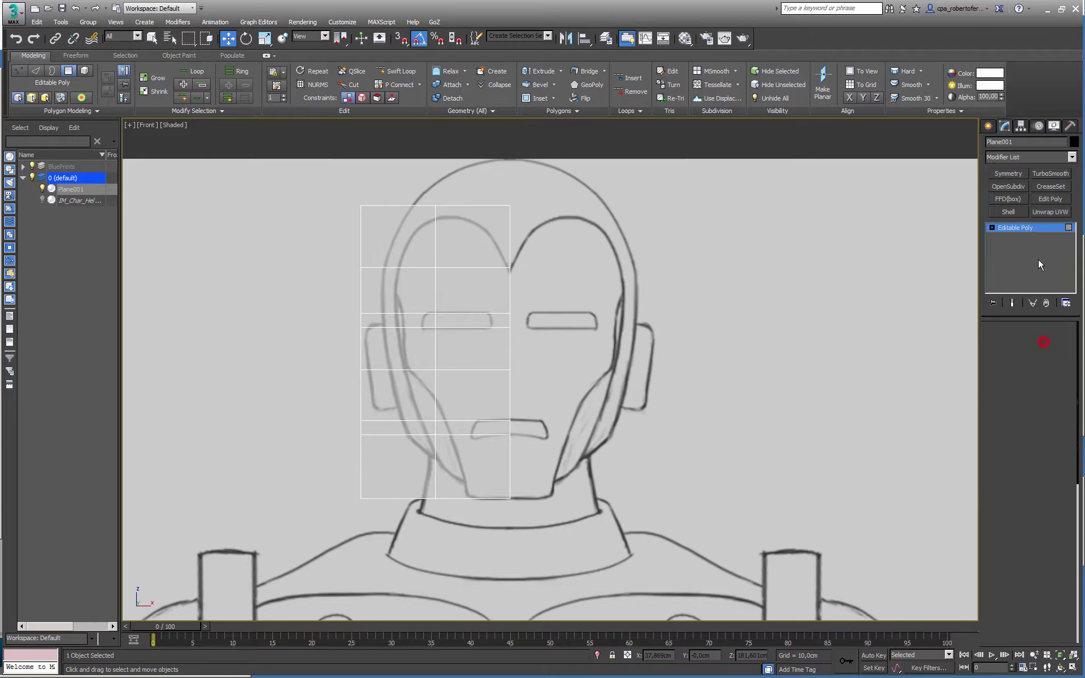
left_click(1008, 173)
left_click(1007, 361)
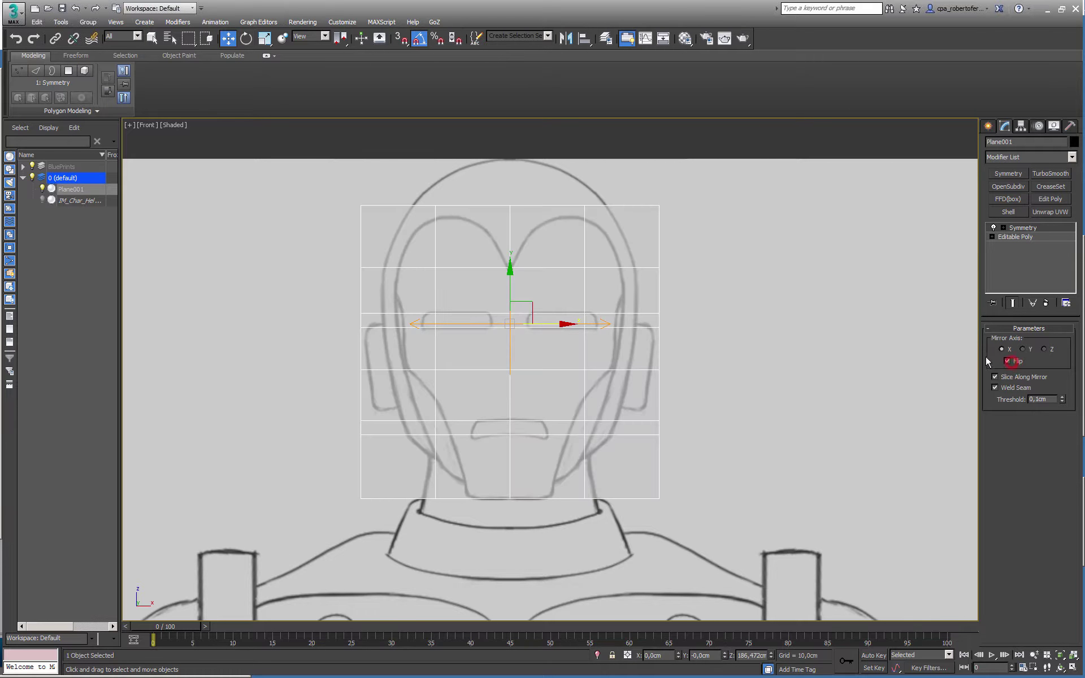
left_click(992, 237)
left_click(1009, 247)
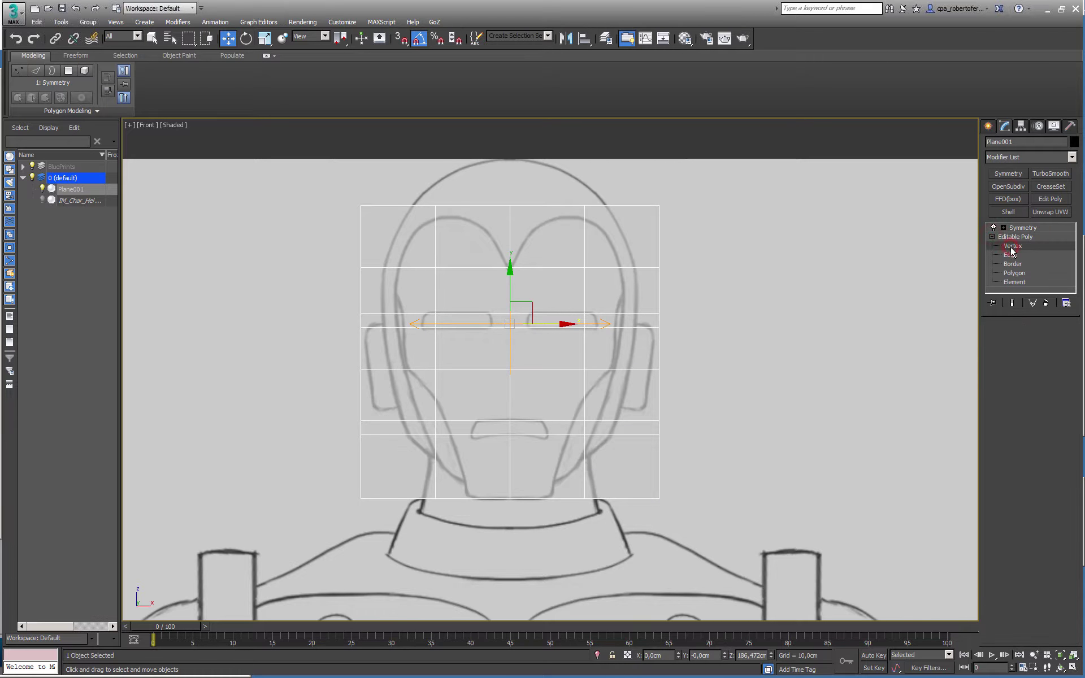
left_click(1012, 304)
- Move the inner vertical column of vertices toward the centre line until it meets the mouth's outer corner
middle_click_drag(555, 336, 548, 330)
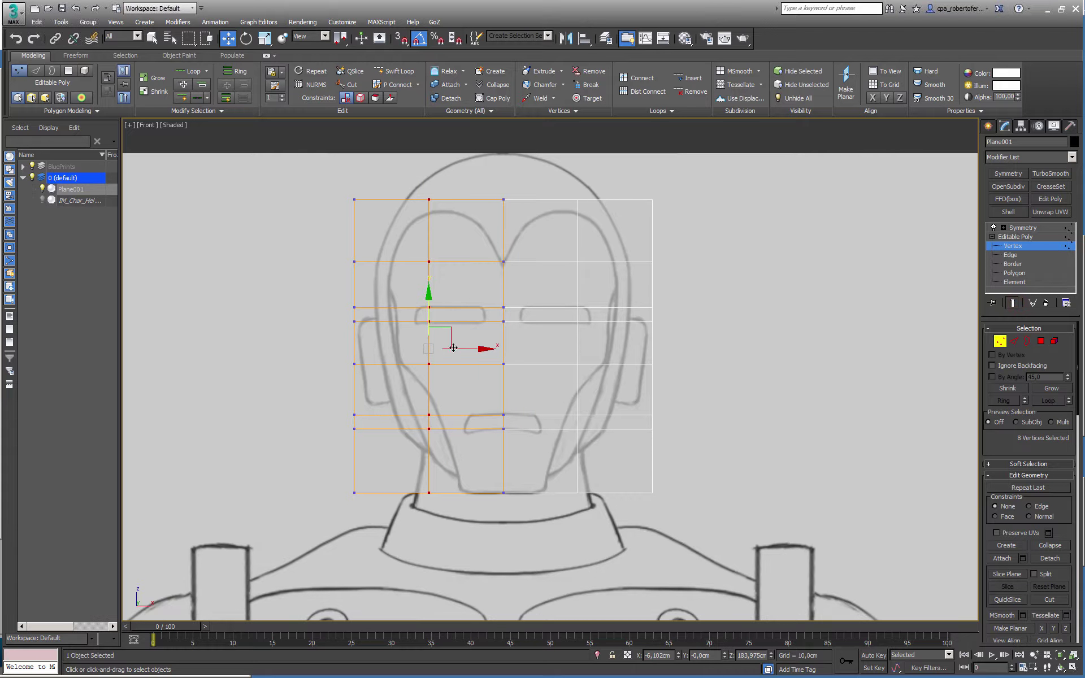
left_click_drag(472, 348, 511, 349)
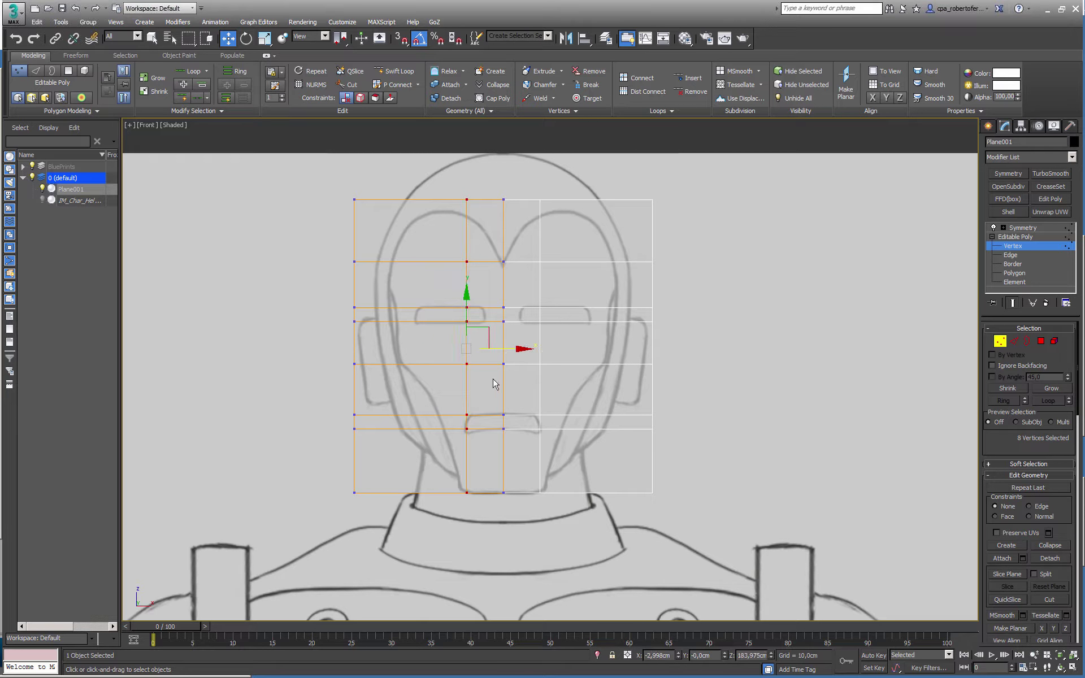
scroll(482, 400, "up", 5)
middle_click_drag(461, 365, 448, 310)
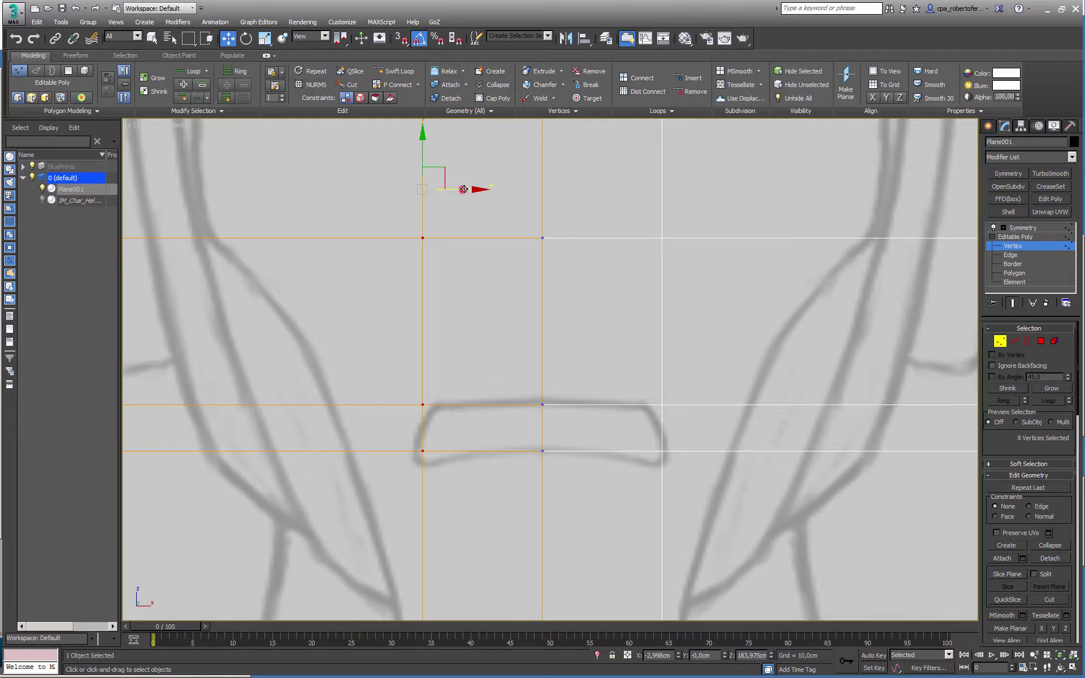
scroll(457, 338, "down", 3)
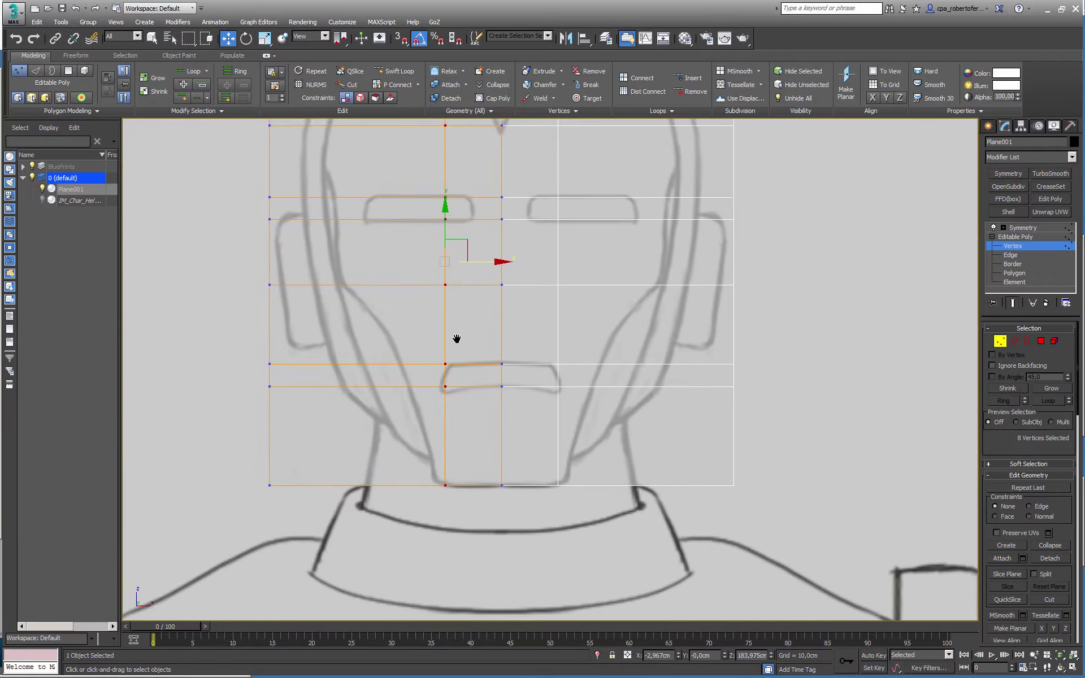
- Move that column's four vertices from the forehead row to the cheek row outward to the middle of the eye
middle_click_drag(457, 339, 454, 400)
left_click_drag(420, 171, 469, 351)
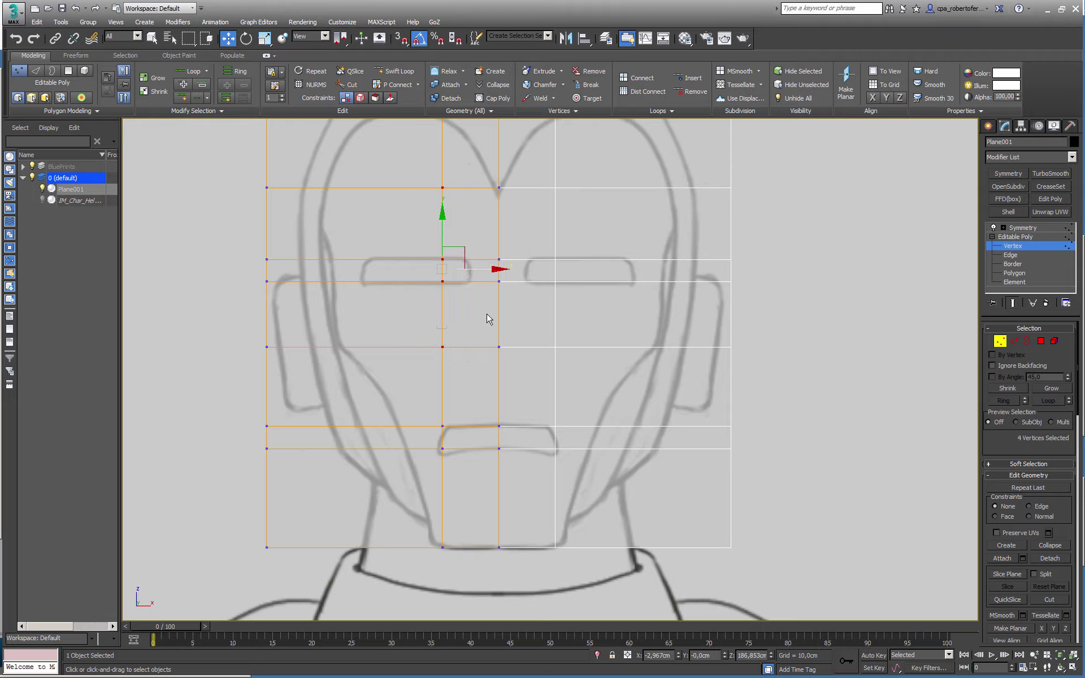
left_click_drag(482, 272, 457, 272)
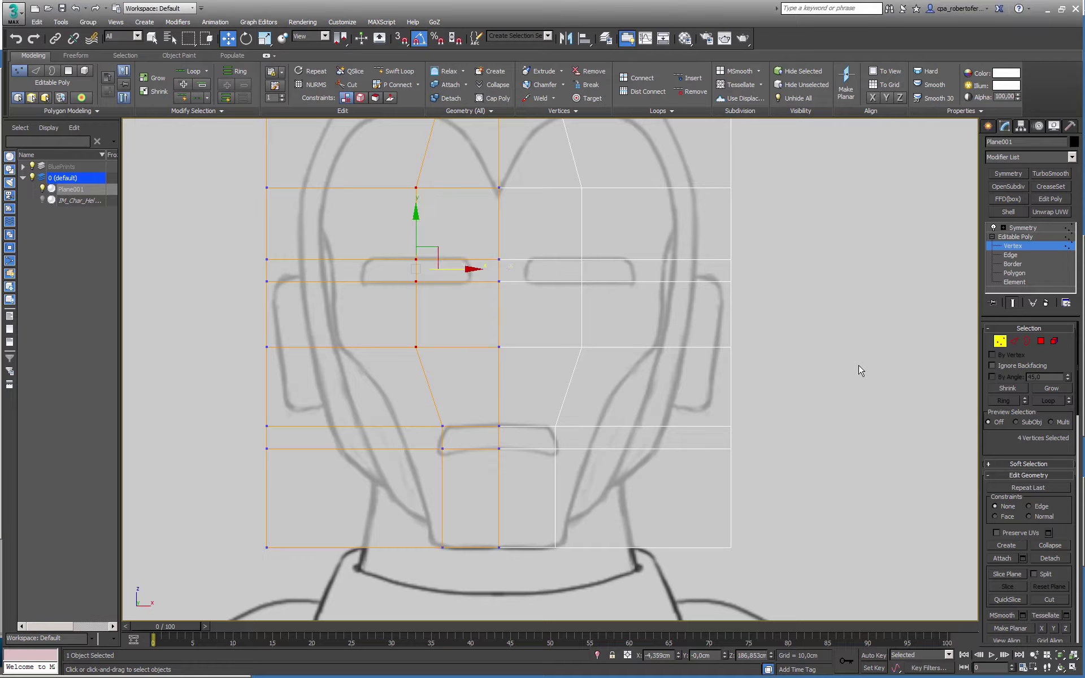
- Connect the ring of horizontal edges beside the centre line with a new vertical edge loop
left_click(1015, 341)
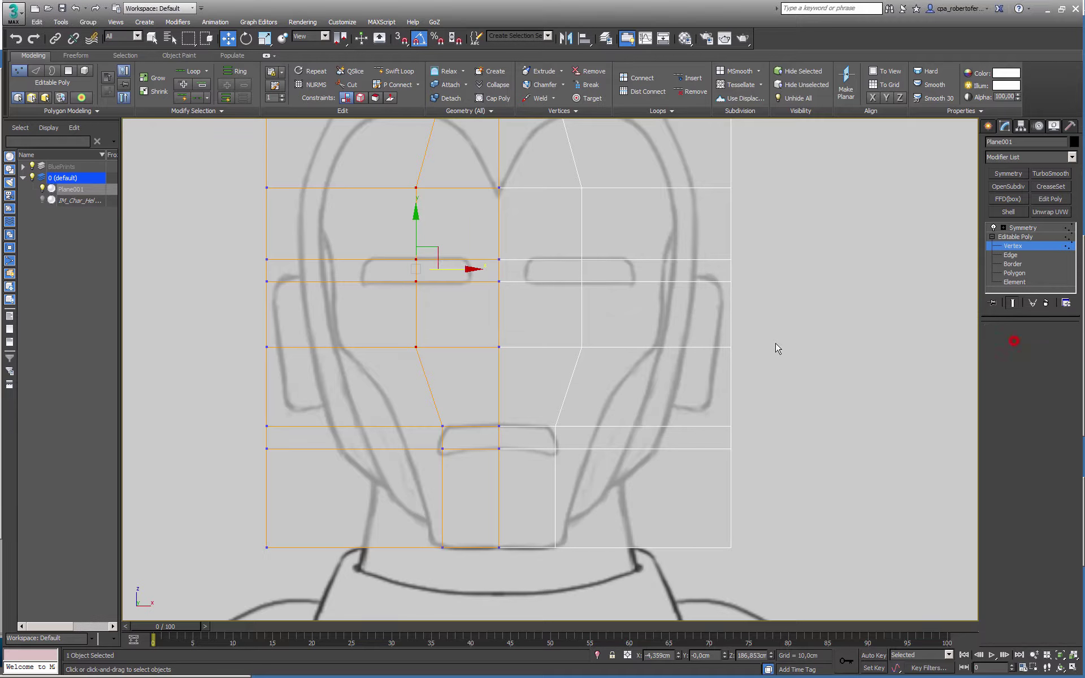
left_click(475, 334)
left_click(468, 281, "shift")
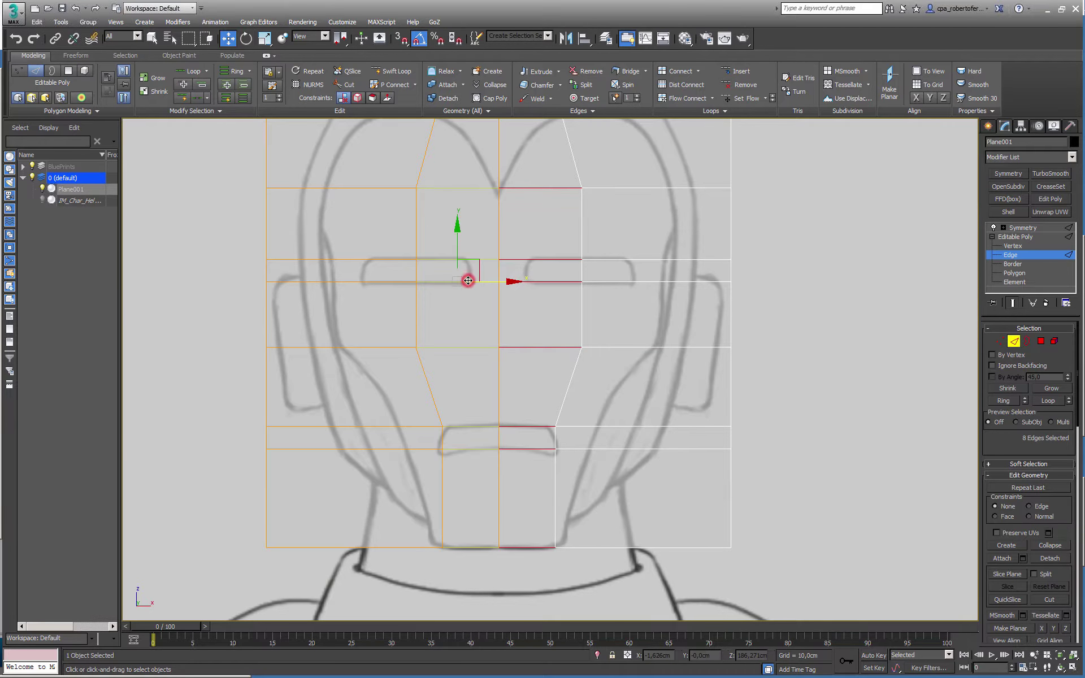
left_click(678, 71)
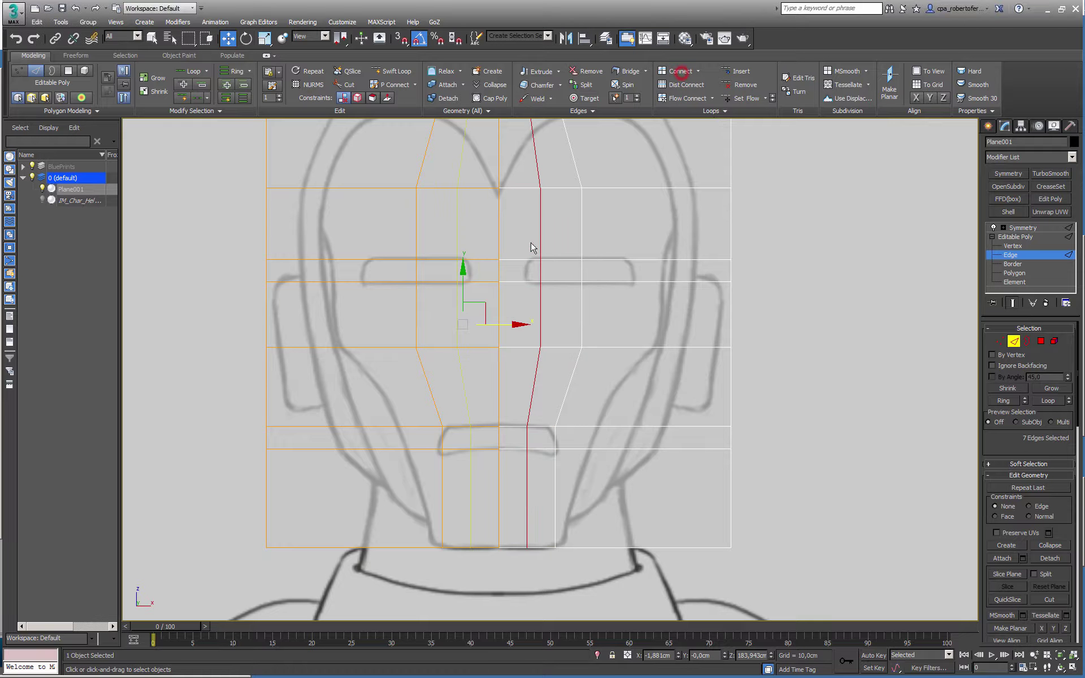
- Move the new loop's eye and cheek vertices to the eye's inner corner, and shift its forehead vertex toward the centre line
left_click(1001, 341)
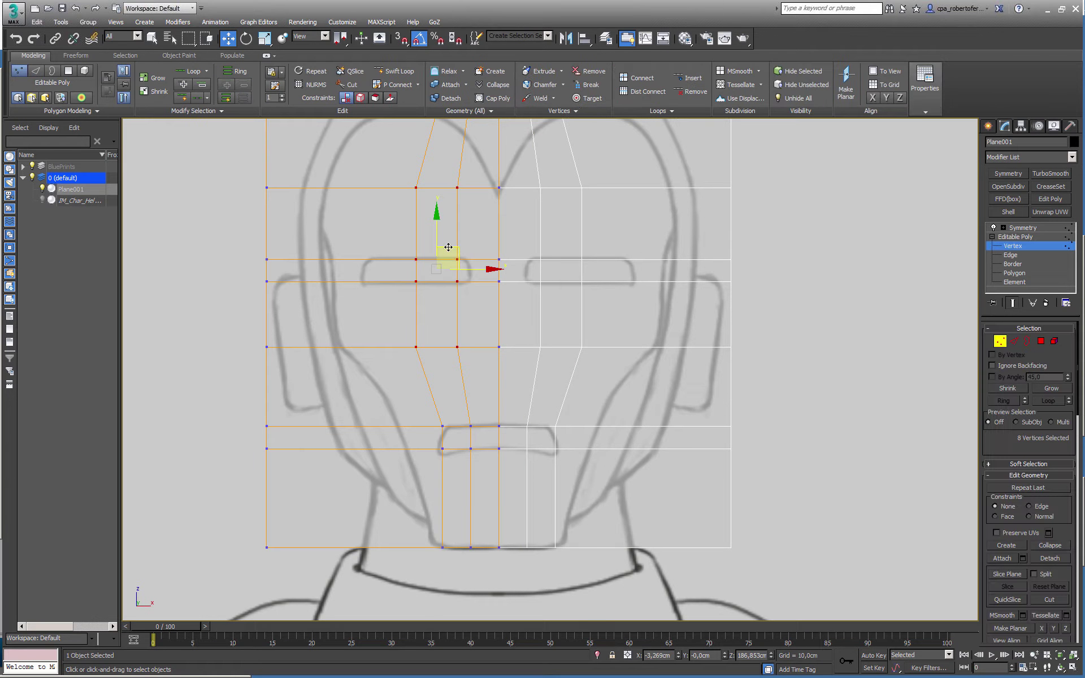
left_click_drag(478, 243, 443, 291)
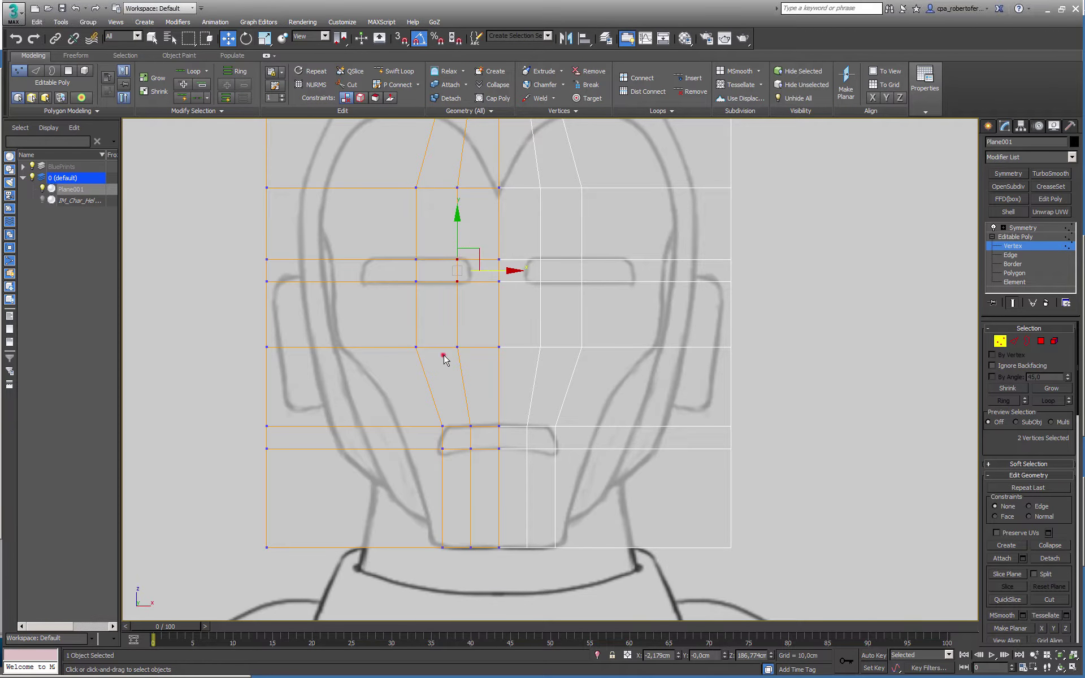
left_click_drag(444, 355, 471, 245)
left_click_drag(489, 298, 500, 299)
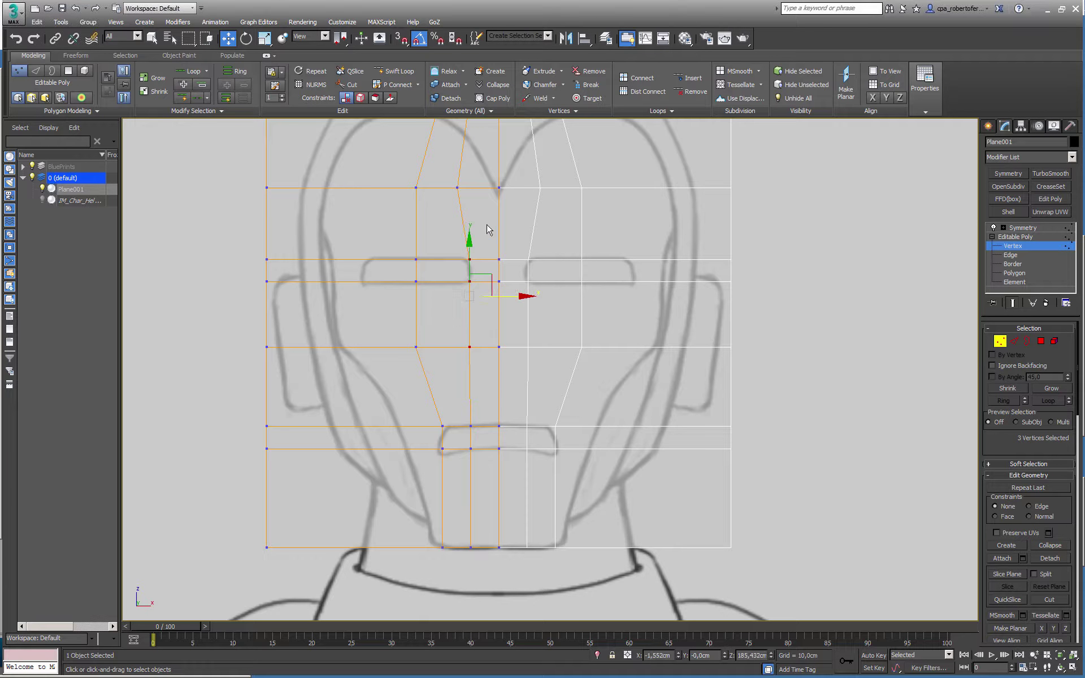
left_click(459, 187)
left_click_drag(488, 188, 497, 193)
left_click(1000, 342)
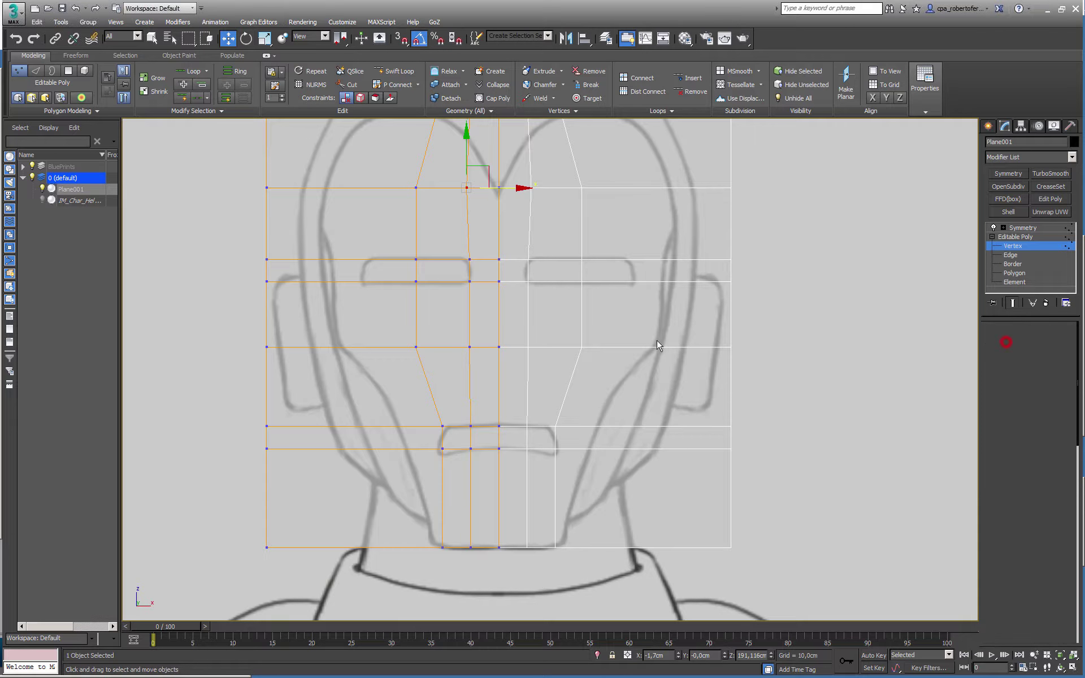
- Connect the outer ring of horizontal edges with a vertical edge loop and move it inward to the eye's outer corner
scroll(405, 354, "down", 2)
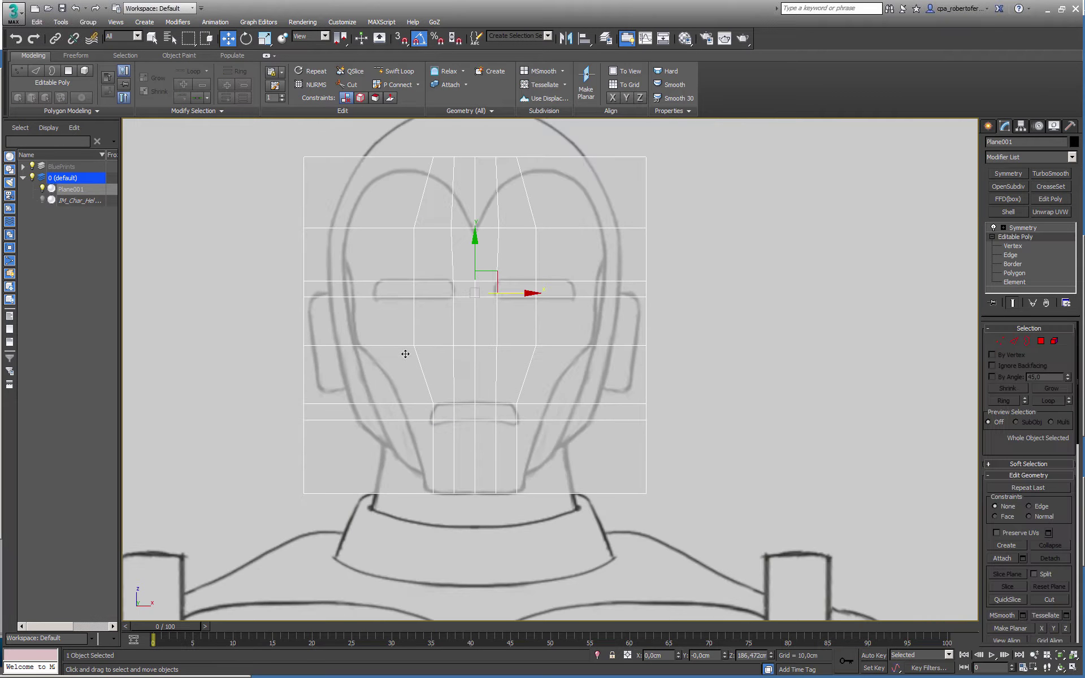
left_click(1018, 341)
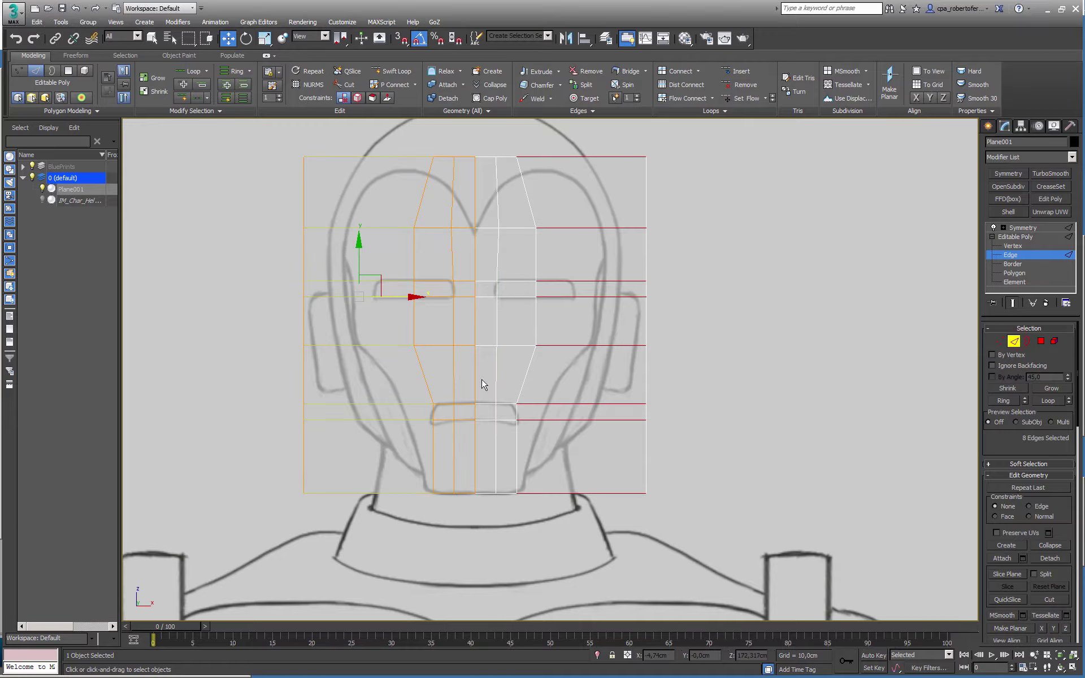
left_click(689, 71)
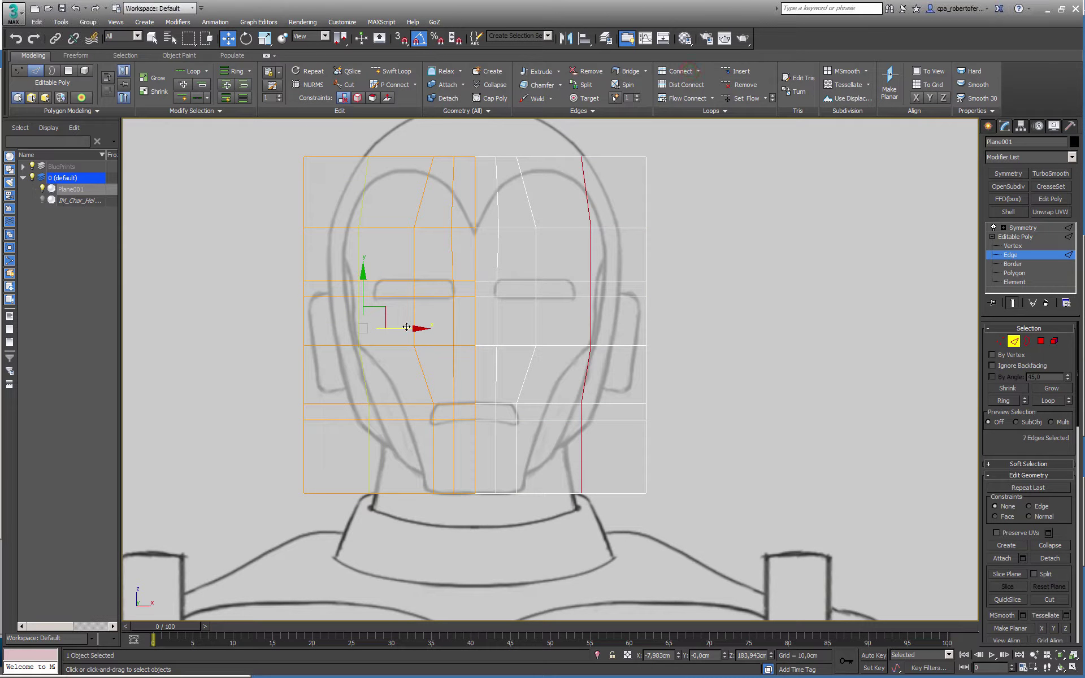
left_click_drag(406, 327, 417, 328)
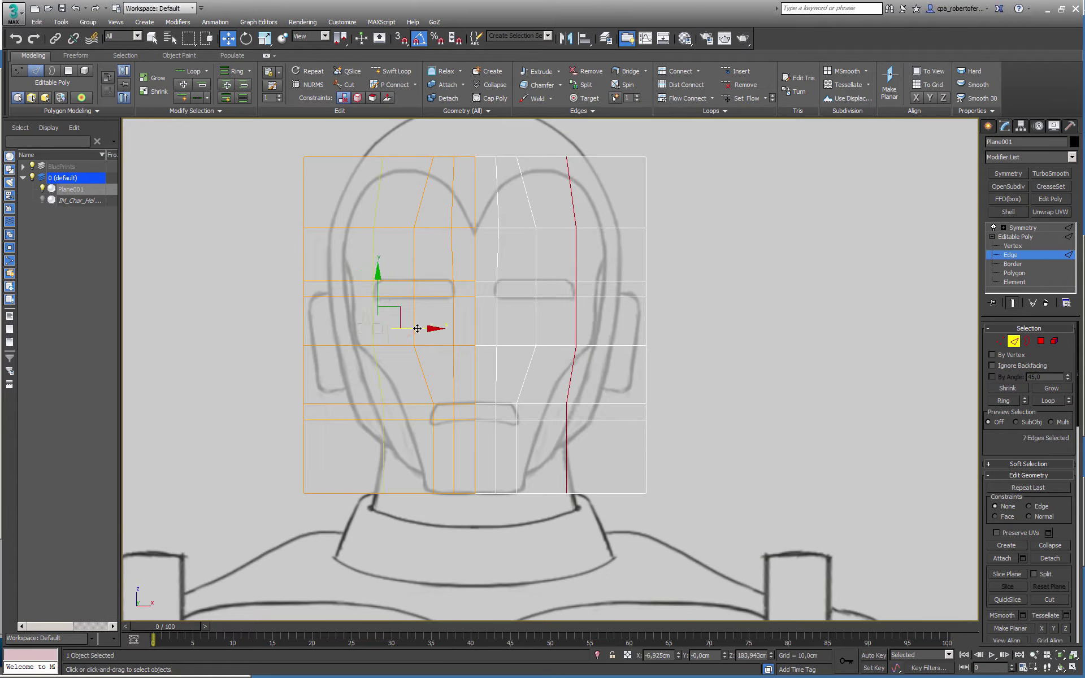
- Align the new outer loop's two eye vertices with the eye's outer corner
key("1")
scroll(365, 274, "up", 3)
left_click_drag(359, 262, 405, 290)
scroll(392, 334, "down", 3)
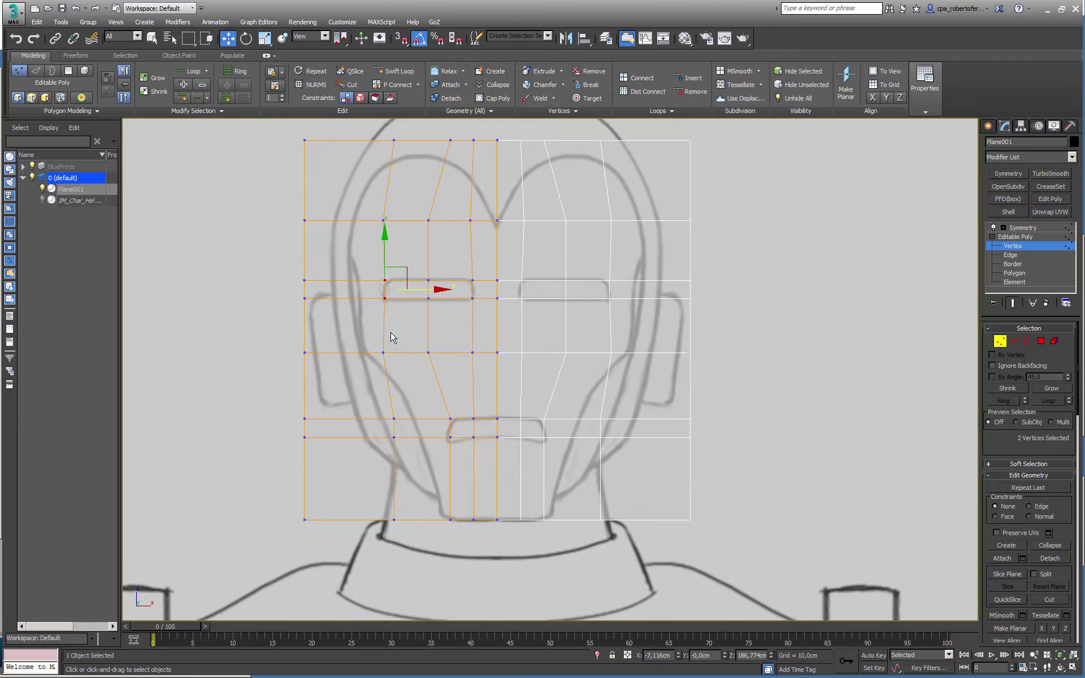
- Move the two outer vertex columns of the mouth and chin rows inward toward the jaw outline
left_click_drag(330, 427, 370, 472)
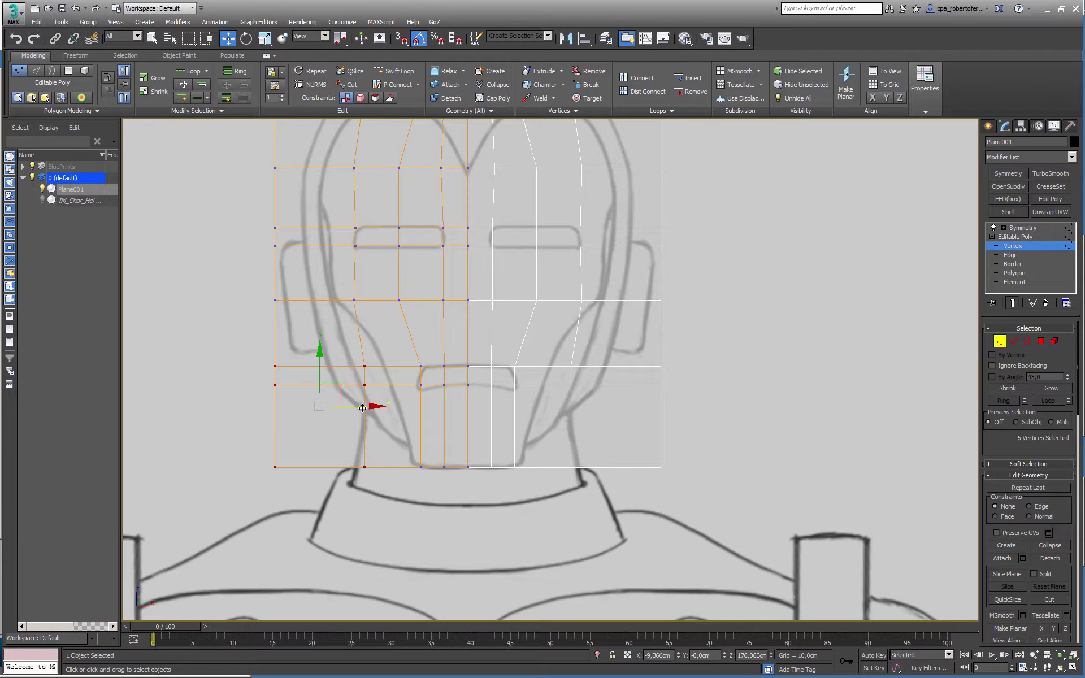
left_click_drag(365, 420, 407, 422)
left_click_drag(294, 487, 348, 367)
left_click_drag(366, 407, 435, 419)
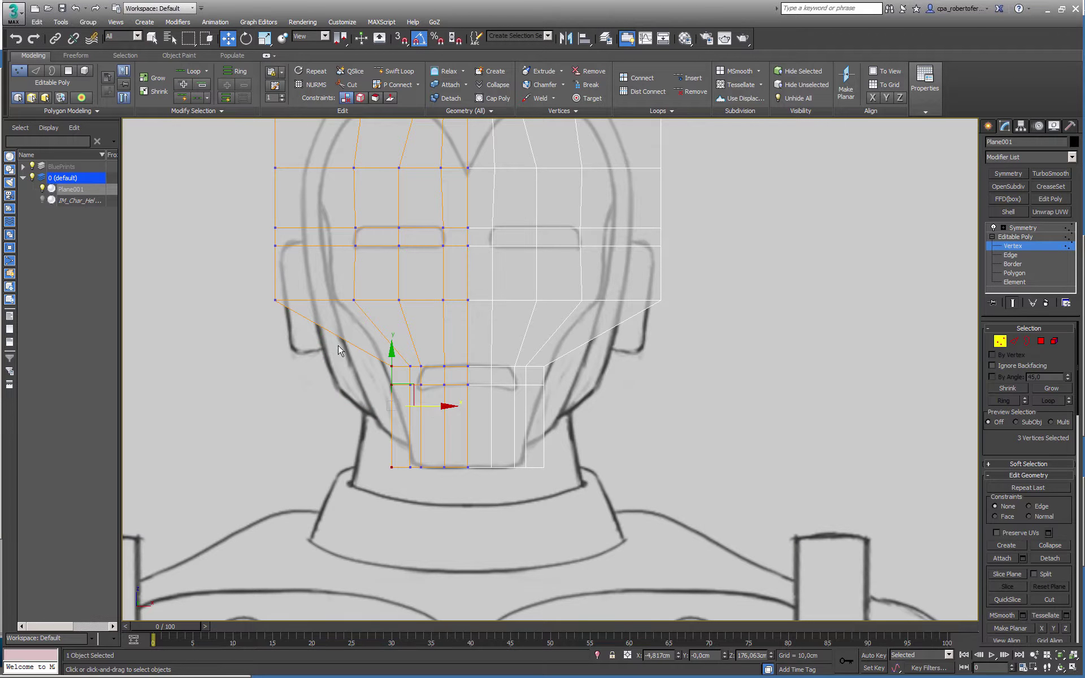
- Move the five outermost vertices from the top row to the cheek row inward to the face mask's side outline
middle_click_drag(229, 350, 229, 416)
left_click_drag(218, 415, 300, 138)
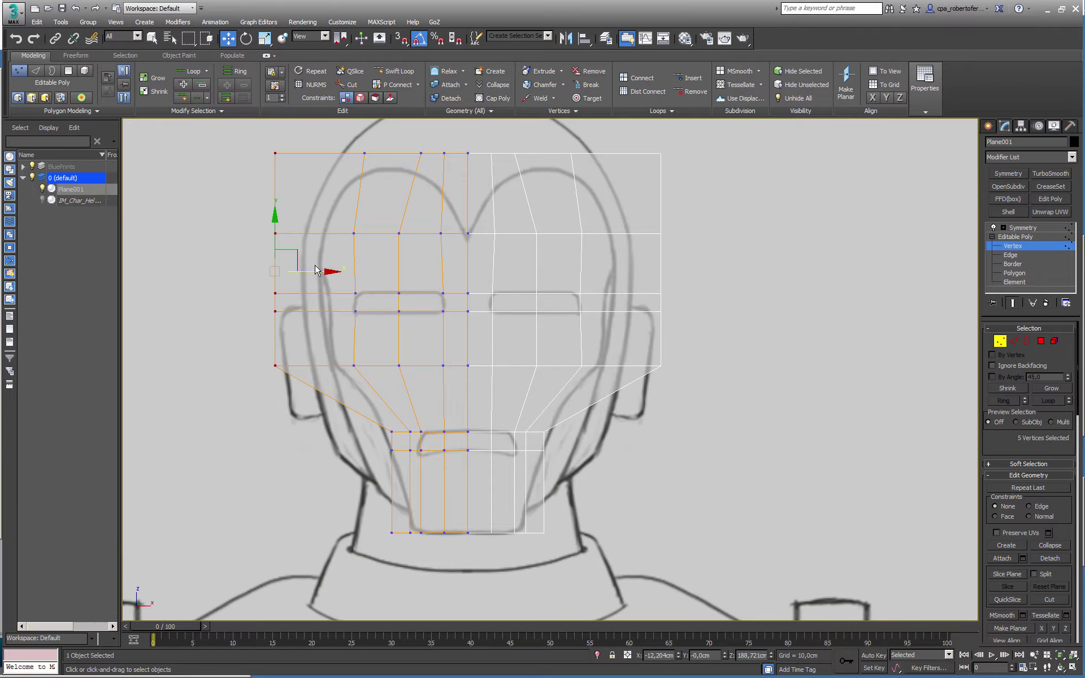
left_click_drag(316, 272, 373, 284)
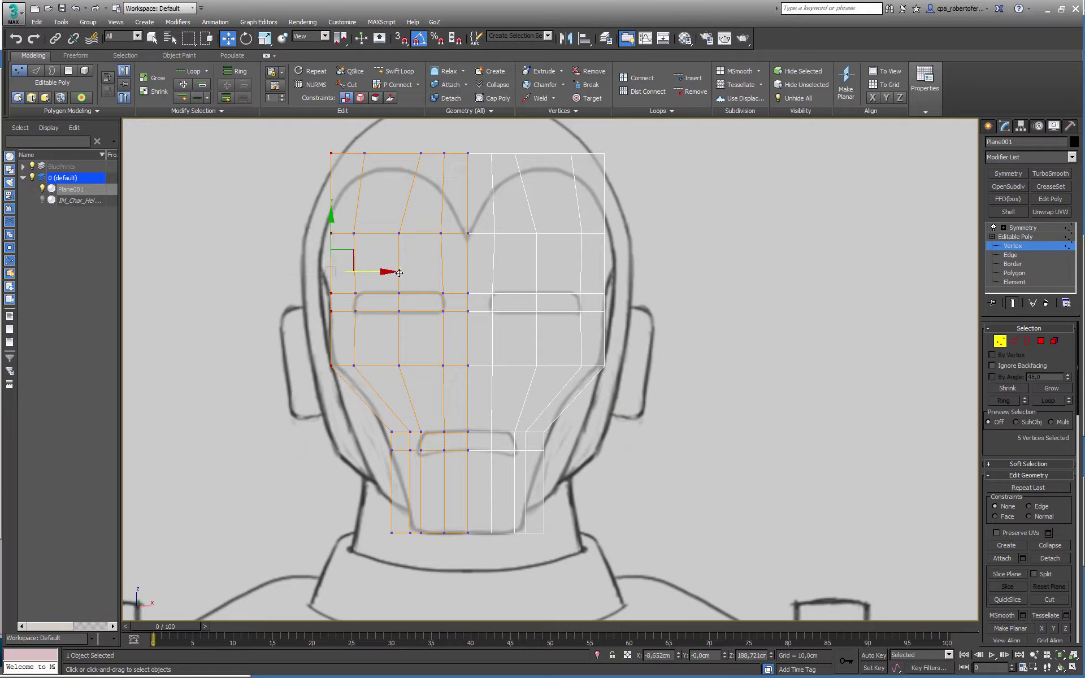
- Shift the second and third outer vertices of the cheek row inward to even out their spacing
scroll(398, 386, "up", 3)
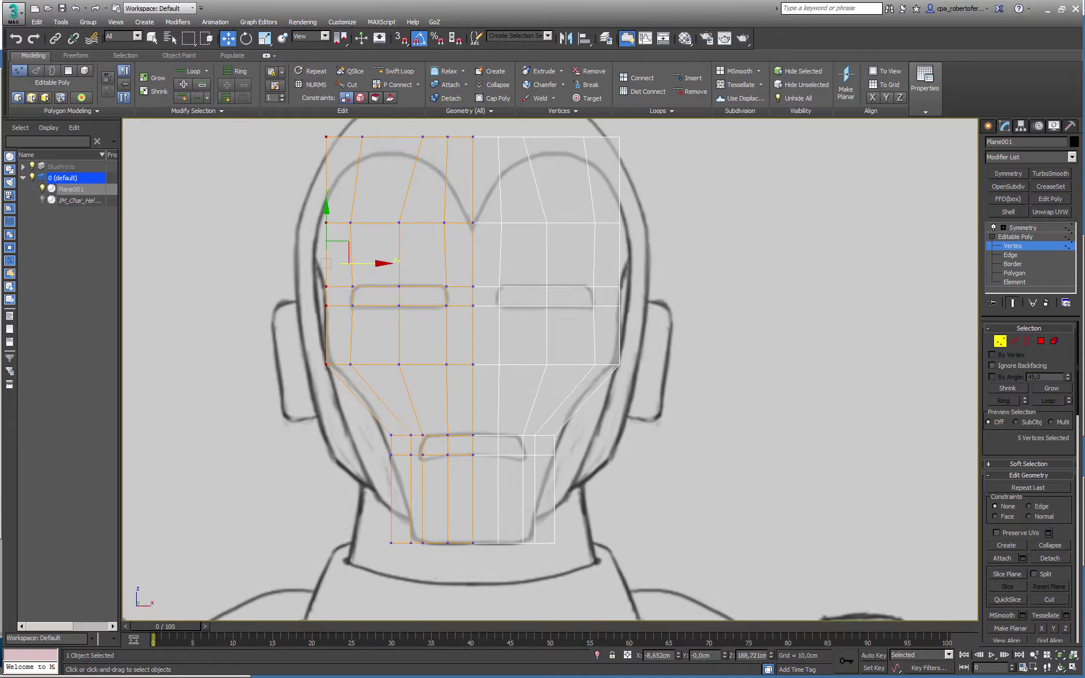
left_click_drag(357, 348, 443, 363)
middle_click_drag(495, 390, 491, 314)
scroll(448, 389, "up", 3)
- Move the outermost vertex of the mouth's upper row outward onto the jaw outline
left_click_drag(437, 377, 412, 424)
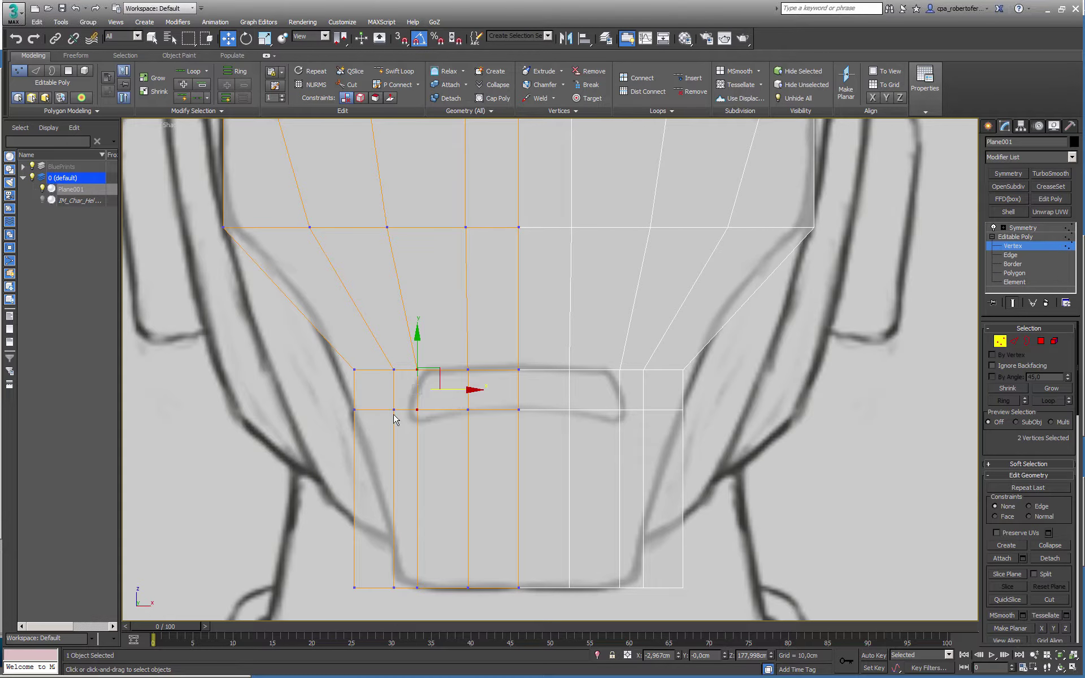
left_click_drag(371, 382, 376, 369)
left_click_drag(337, 403, 367, 415)
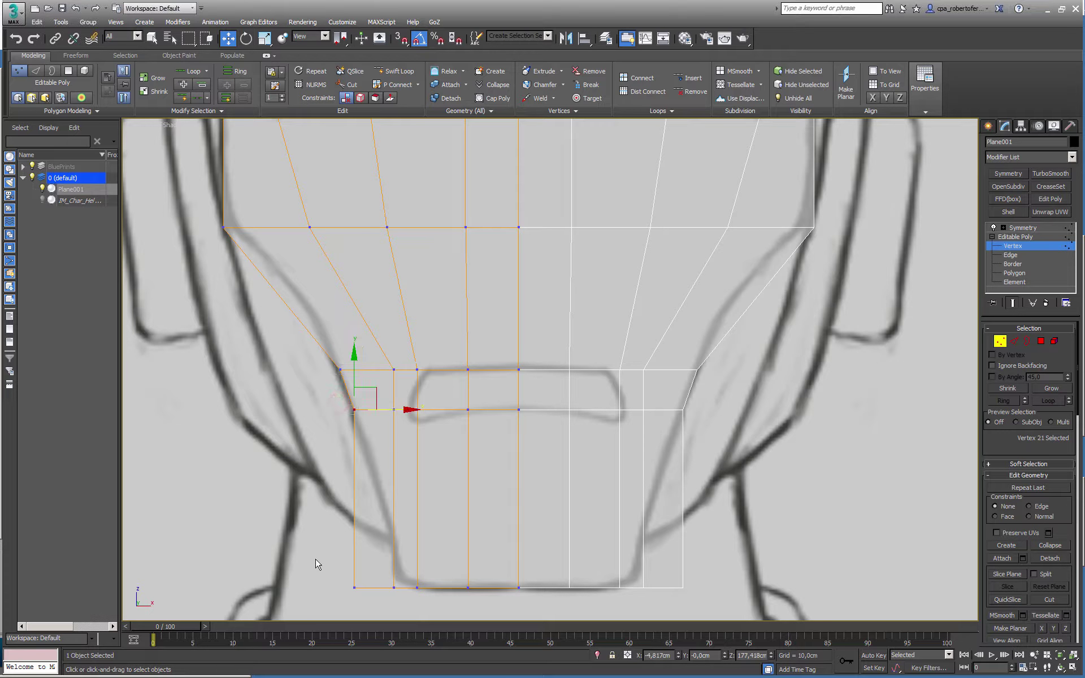
- Fit the chin row to the blueprint by moving its outer vertex to the chin corner and spacing the other vertices toward the centre
left_click_drag(312, 553, 459, 590)
left_click_drag(365, 605, 365, 606)
left_click_drag(471, 588, 490, 588)
left_click_drag(385, 598, 519, 586)
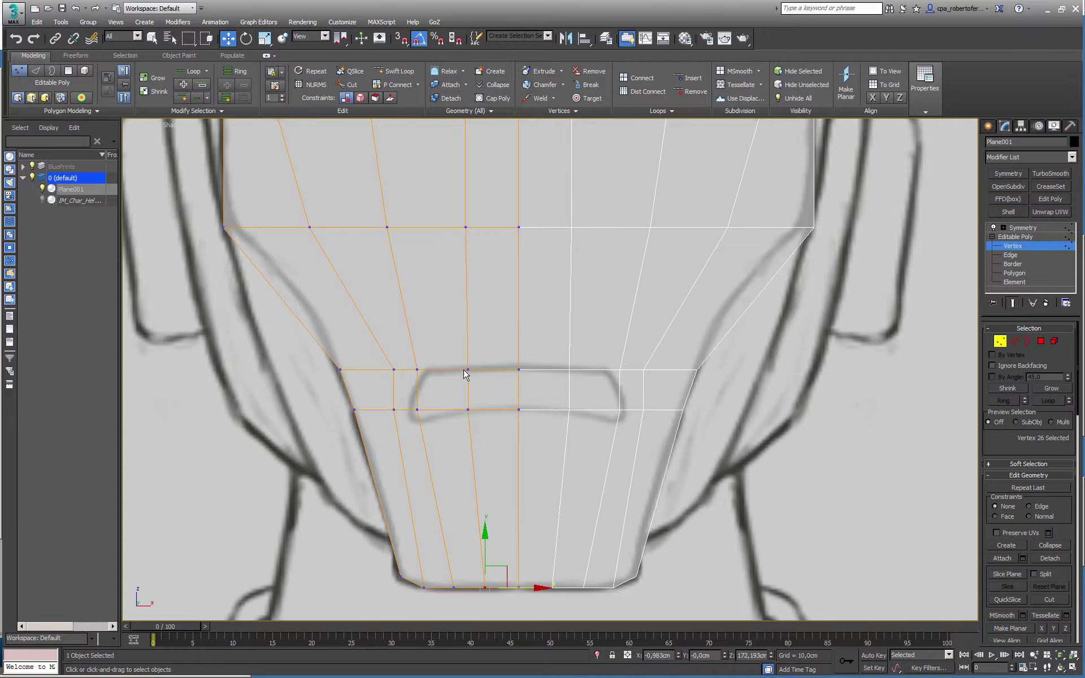
- Move the two vertices between the mouth corner and the jaw outline outward on the upper and lower mouth rows
middle_click_drag(465, 374, 462, 416)
left_click_drag(398, 408, 378, 452)
left_click(391, 452)
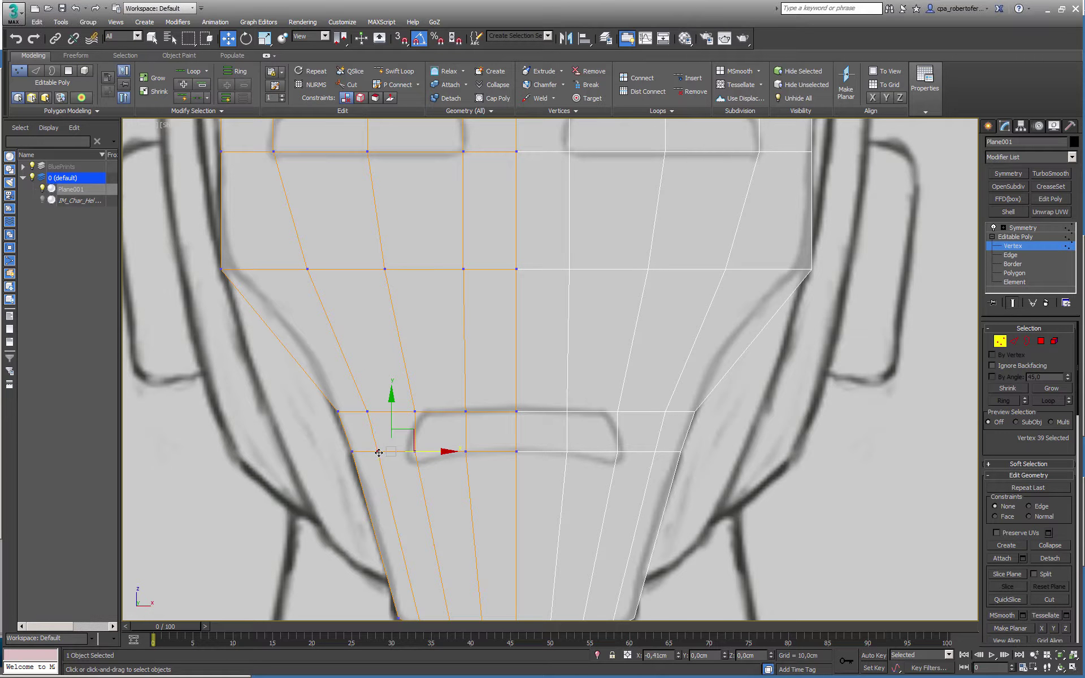
left_click(369, 412)
left_click_drag(369, 412, 360, 411)
left_click(378, 451)
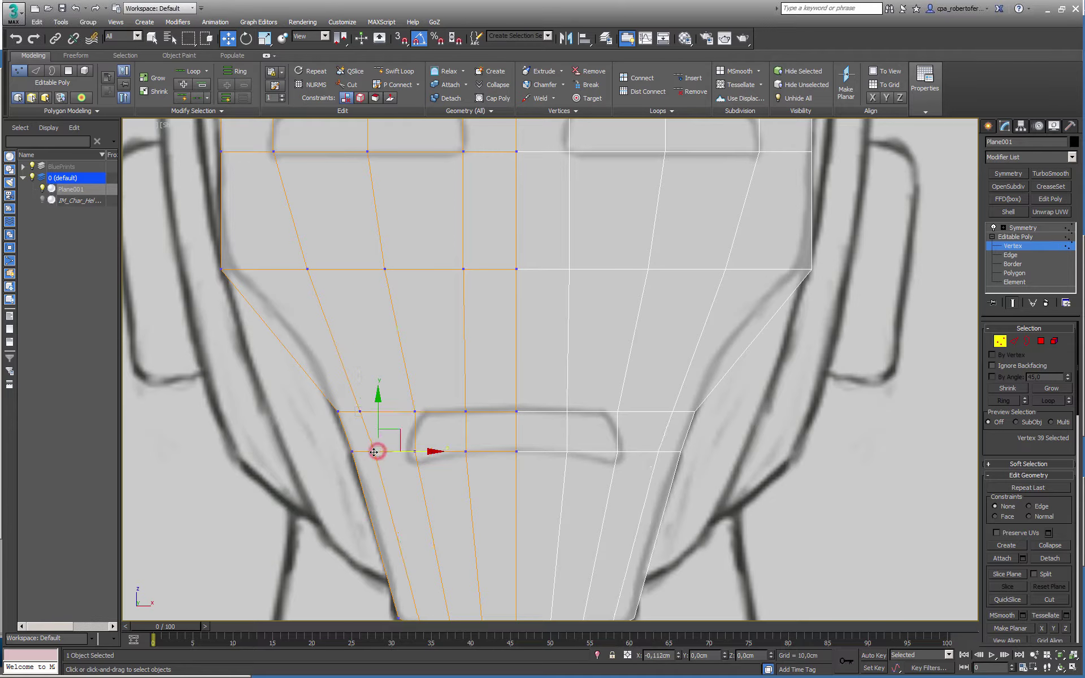
- Nudge the lower mouth row's vertex nearest the jaw outline slightly outward
left_click_drag(377, 451, 373, 452)
- Lower the forehead's top row progressively toward its outer end, placing the two outermost vertices on the brow curve
middle_click_drag(397, 306, 423, 414)
middle_click_drag(379, 385, 404, 462)
middle_click_drag(349, 333, 361, 406)
middle_click_drag(305, 282, 310, 387)
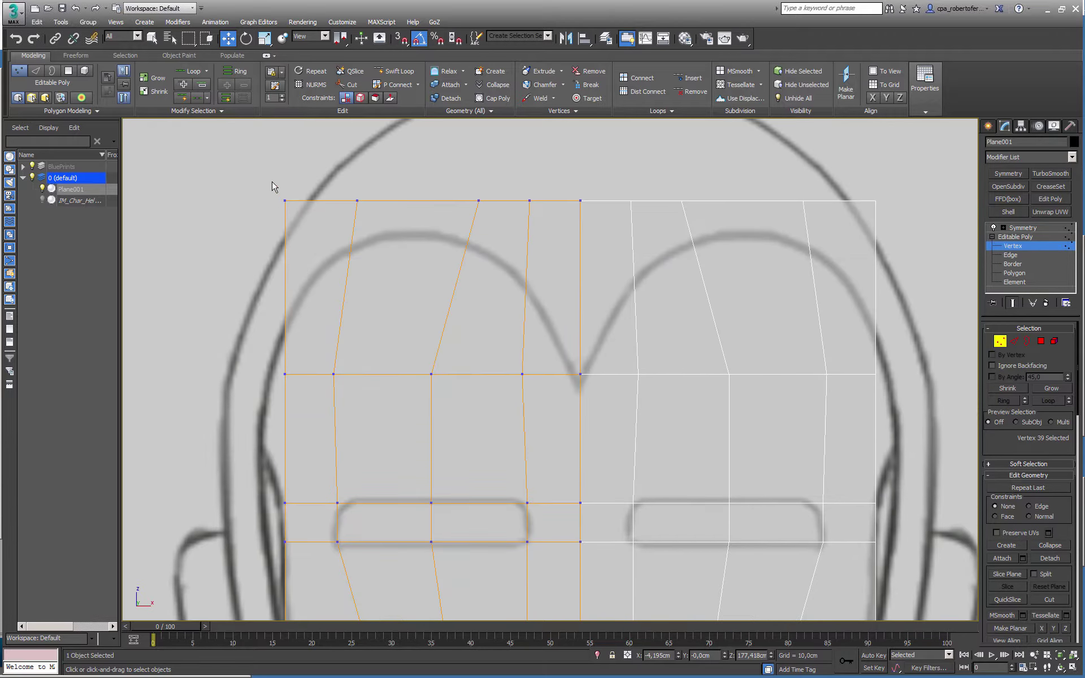
left_click_drag(259, 159, 532, 253)
left_click_drag(413, 158, 413, 164)
left_click_drag(243, 176, 514, 245)
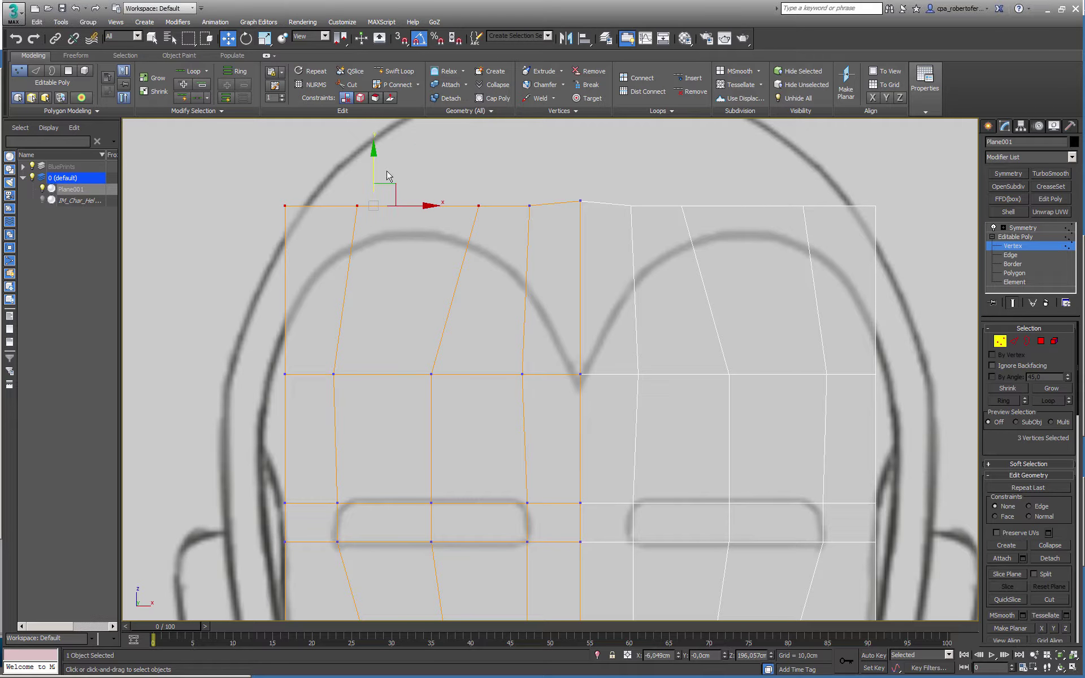
left_click_drag(370, 164, 371, 181)
left_click_drag(259, 189, 380, 243)
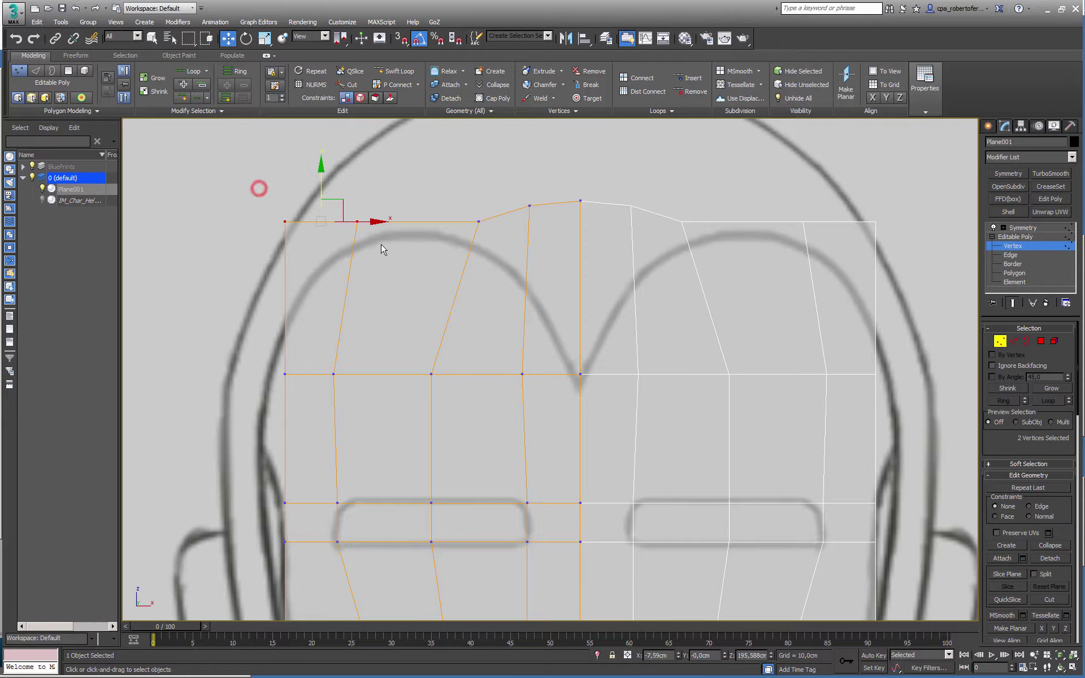
left_click_drag(322, 185, 324, 262)
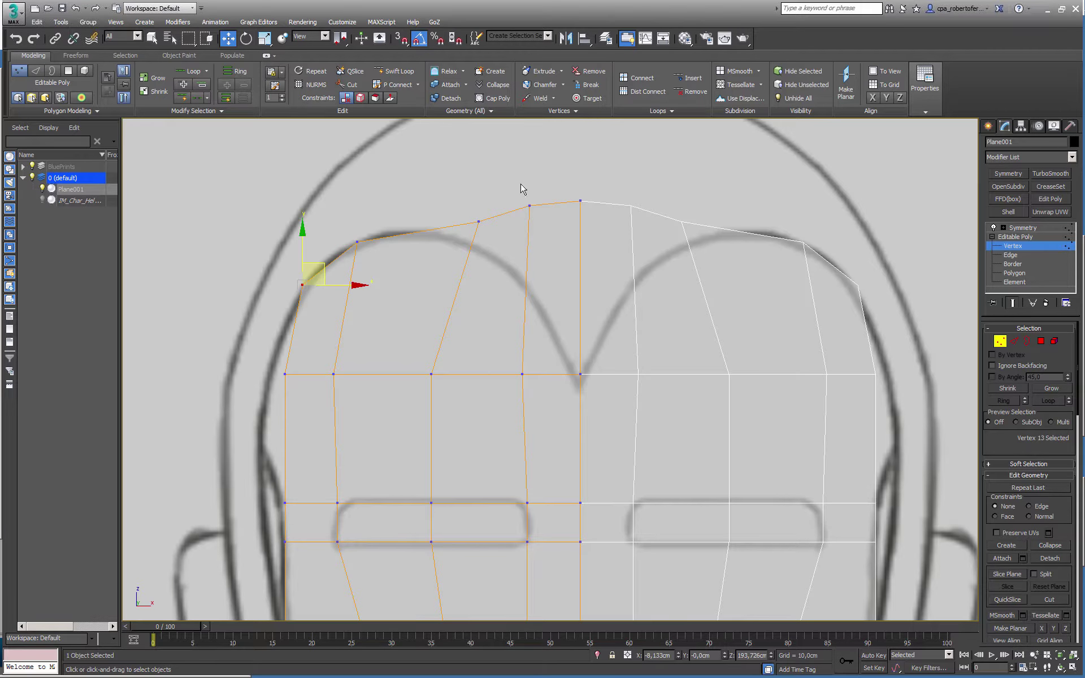
- Raise the outer forehead vertices above the brow curve and level the three vertices nearest the centre line
left_click_drag(501, 205, 266, 309)
left_click_drag(378, 207, 380, 183)
left_click_drag(551, 192, 531, 157)
left_click_drag(563, 236, 580, 160)
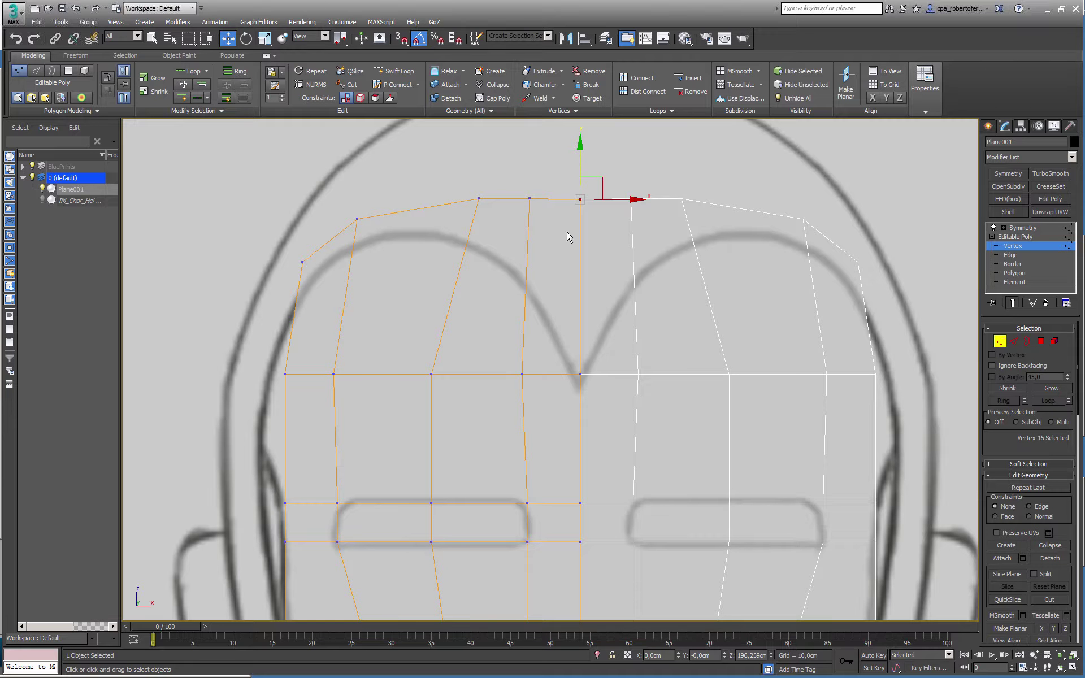
- Cut a loop of edges with chamfered corners around the eye opening
scroll(530, 278, "down", 8)
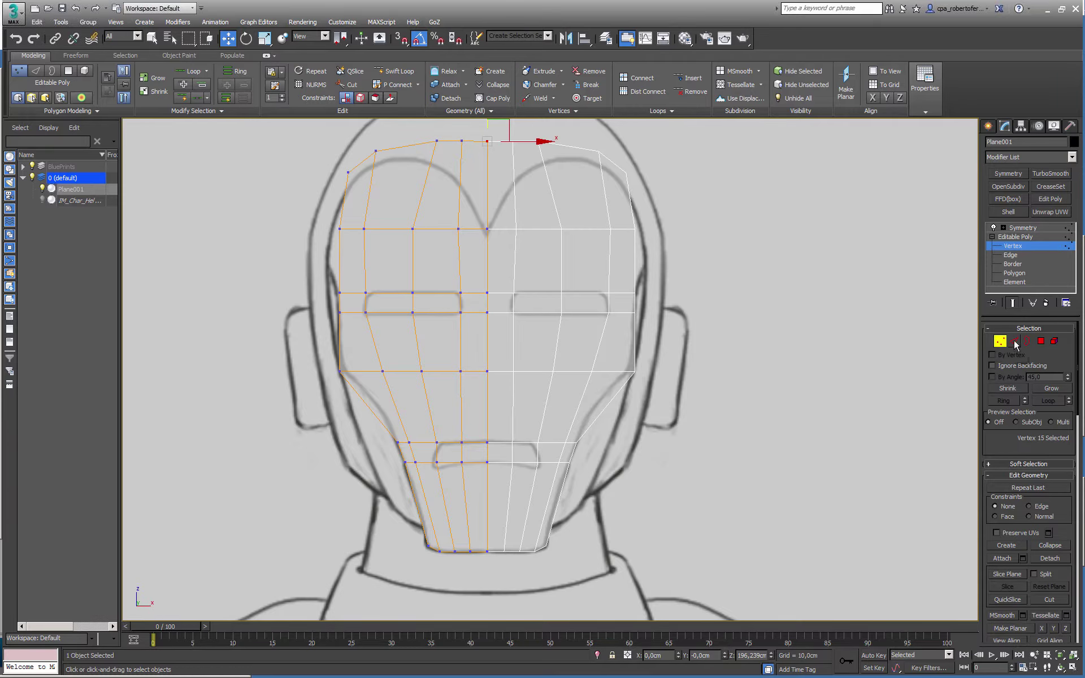
scroll(415, 317, "up", 3)
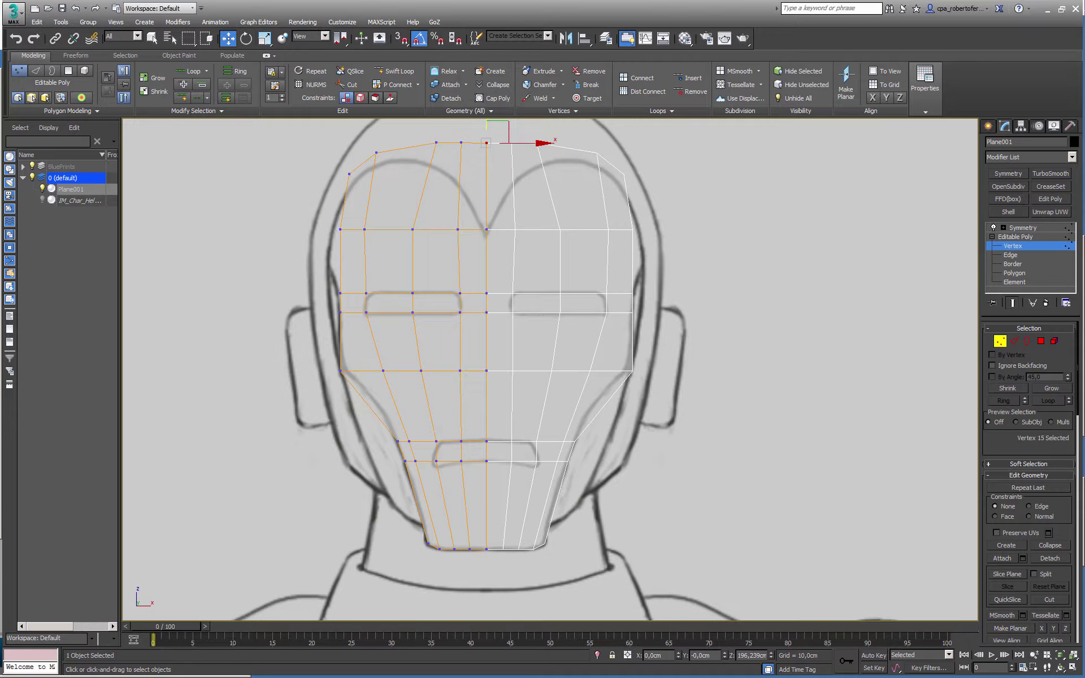
middle_click_drag(414, 318, 431, 378)
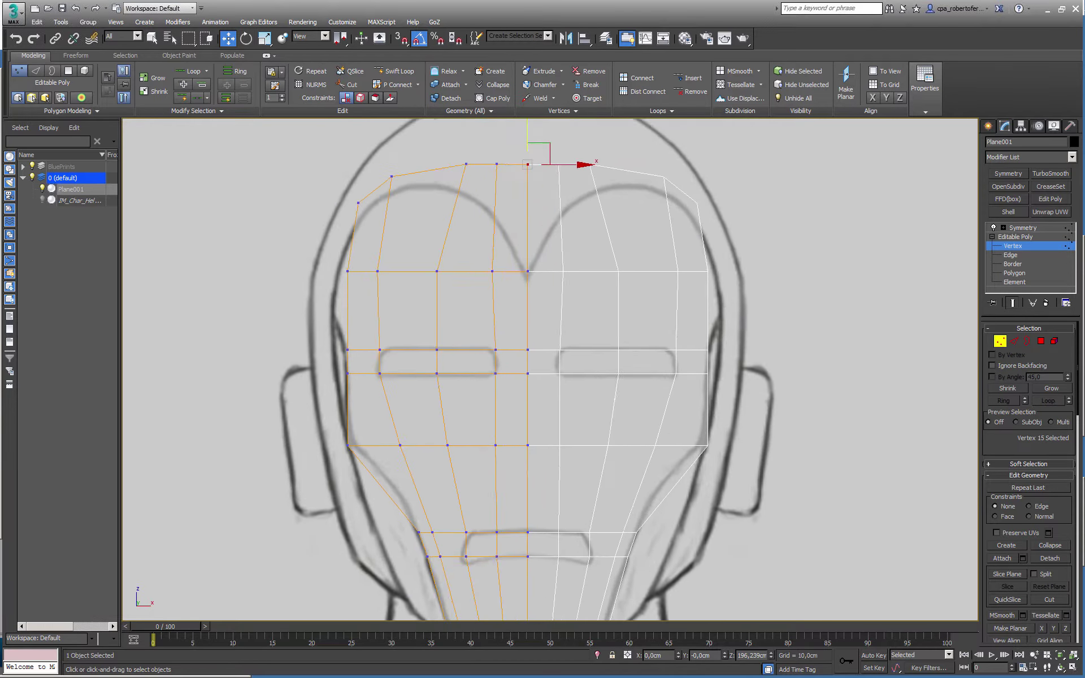
scroll(432, 379, "up", 5)
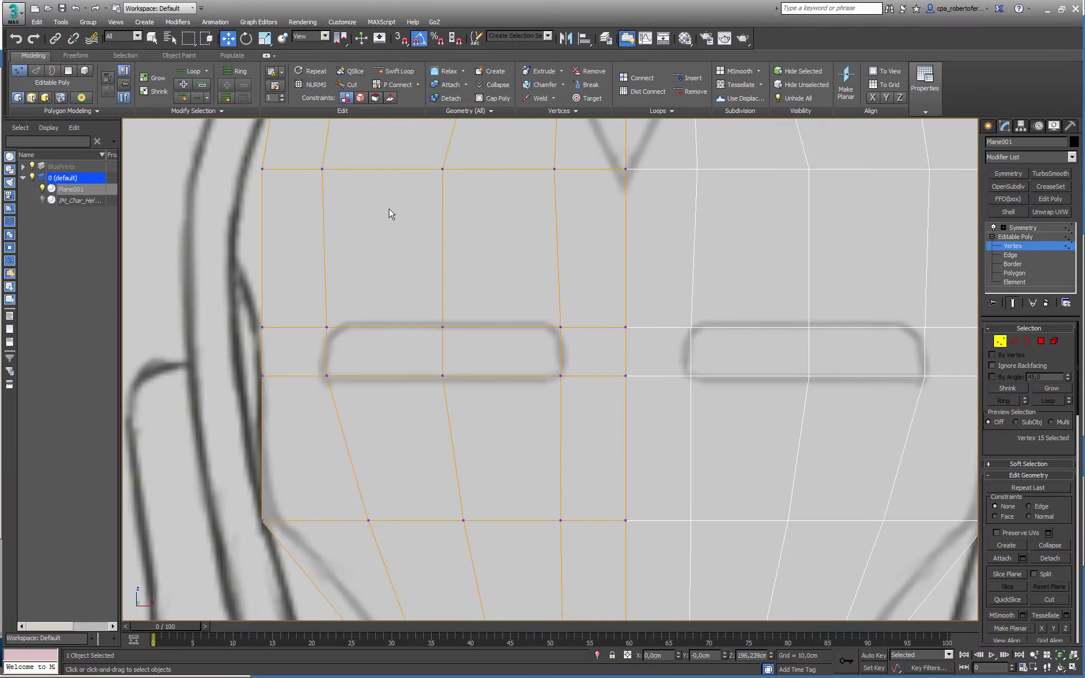
left_click(352, 85)
left_click(325, 295)
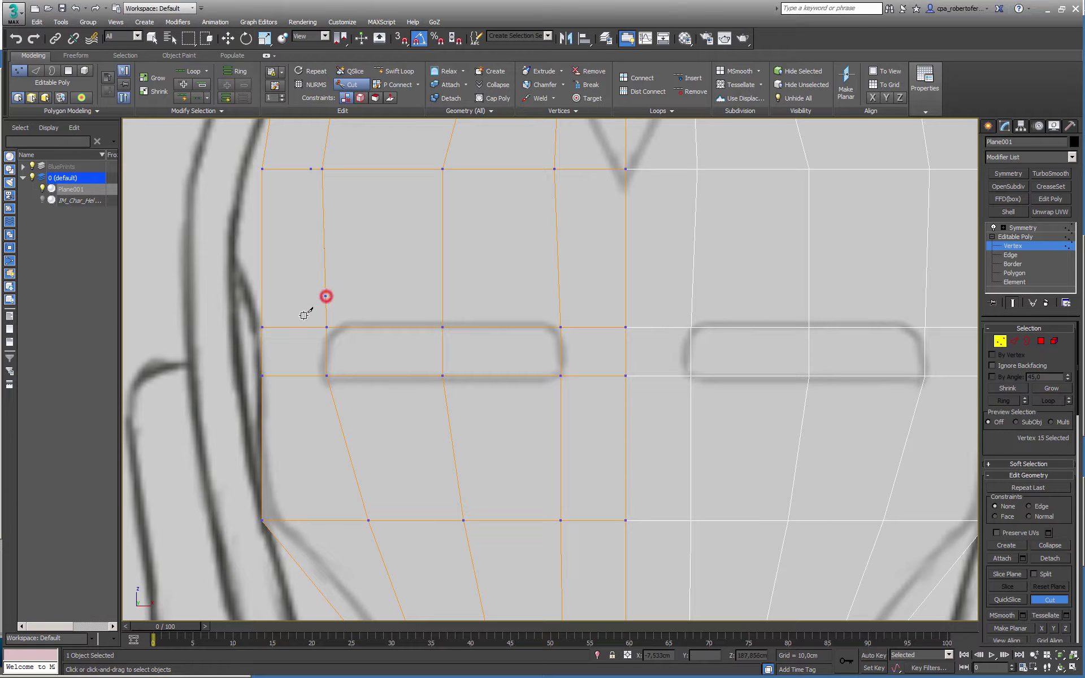
left_click(297, 326)
left_click(296, 375)
left_click(334, 403)
left_click(336, 402)
left_click(447, 404)
left_click(559, 406)
left_click(626, 405)
right_click(626, 406)
- Cut a chamfered loop of edges around the mouth opening, starting and ending at the centre line
middle_click_drag(565, 508, 468, 178)
left_click(529, 338)
left_click(466, 337)
left_click(399, 340)
left_click(370, 366)
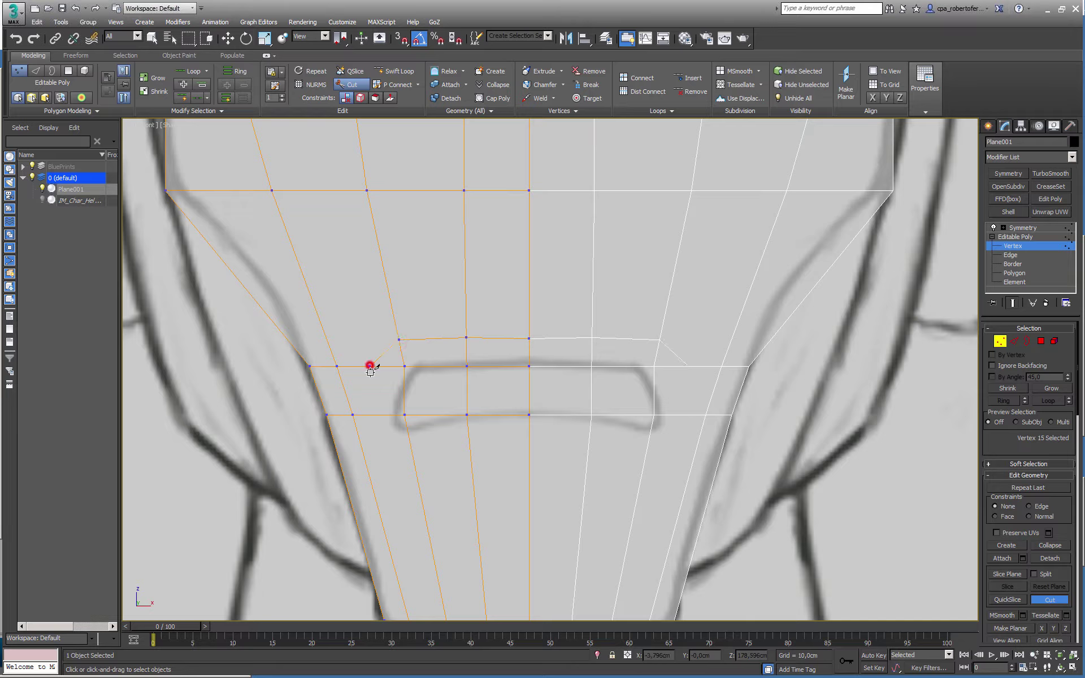
left_click(371, 415)
left_click(411, 449)
left_click(470, 449)
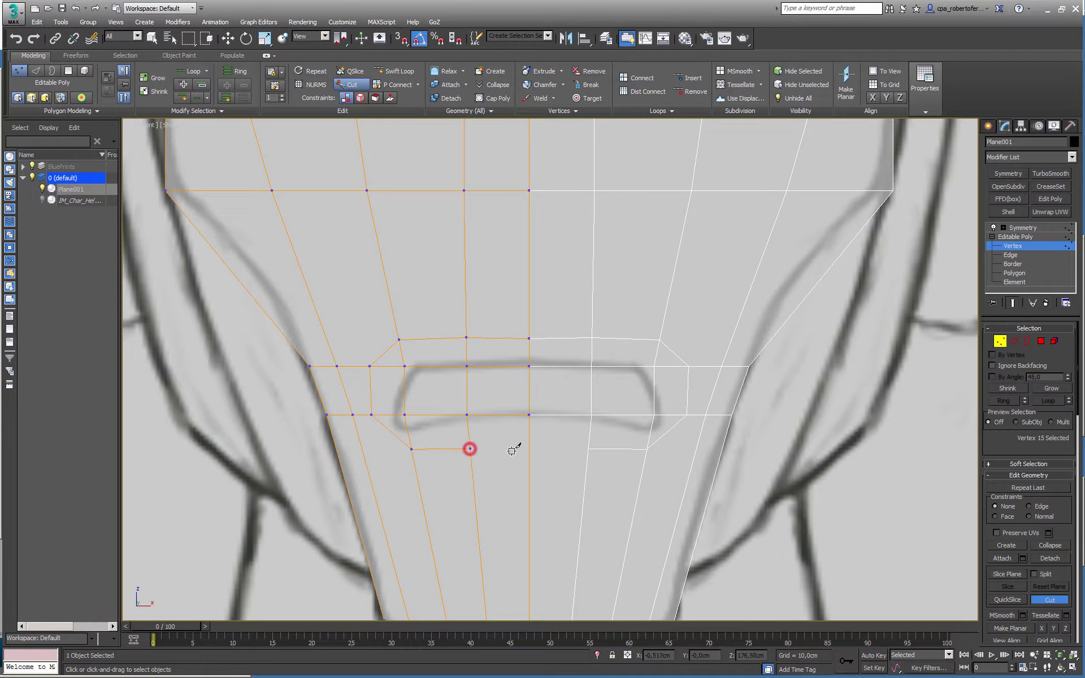
left_click(526, 451)
scroll(543, 440, "down", 5)
middle_click_drag(516, 426, 505, 448)
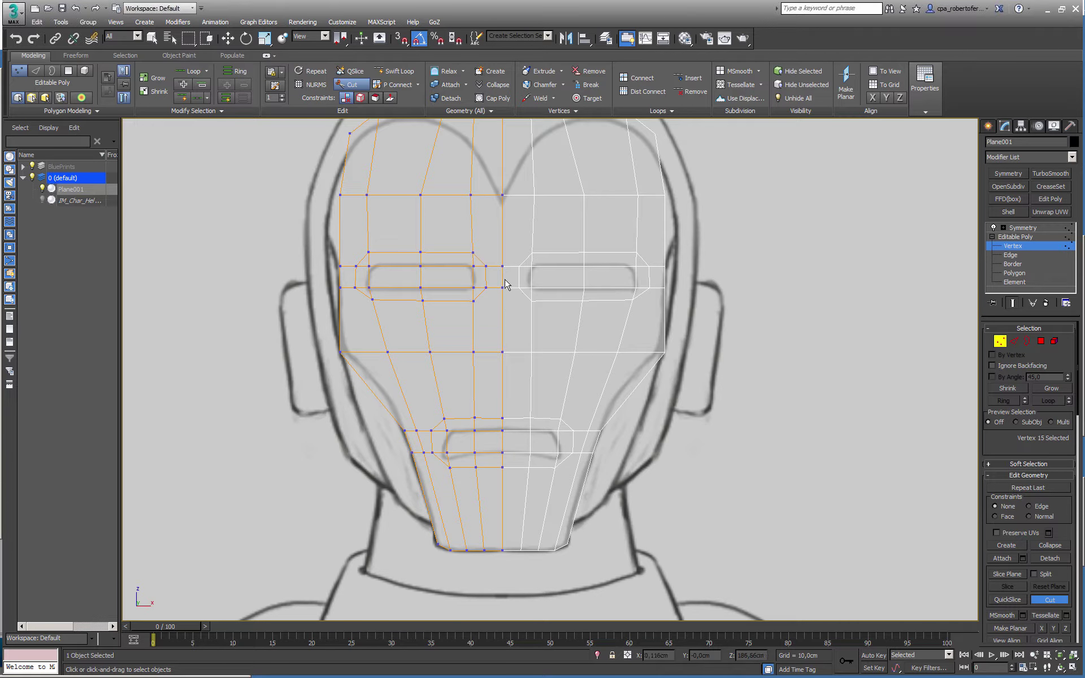
- Connect the horizontal edges of the mask's outermost column from forehead to chin with a new vertical edge line
key("2")
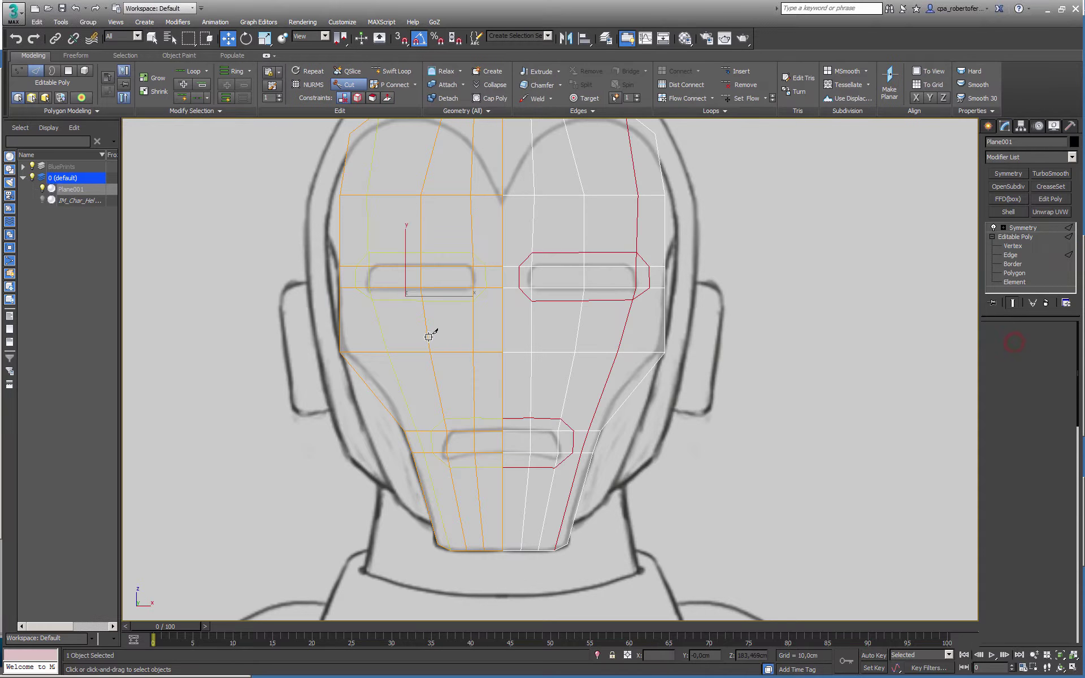
scroll(429, 337, "up", 2)
right_click(347, 290)
left_click(325, 274)
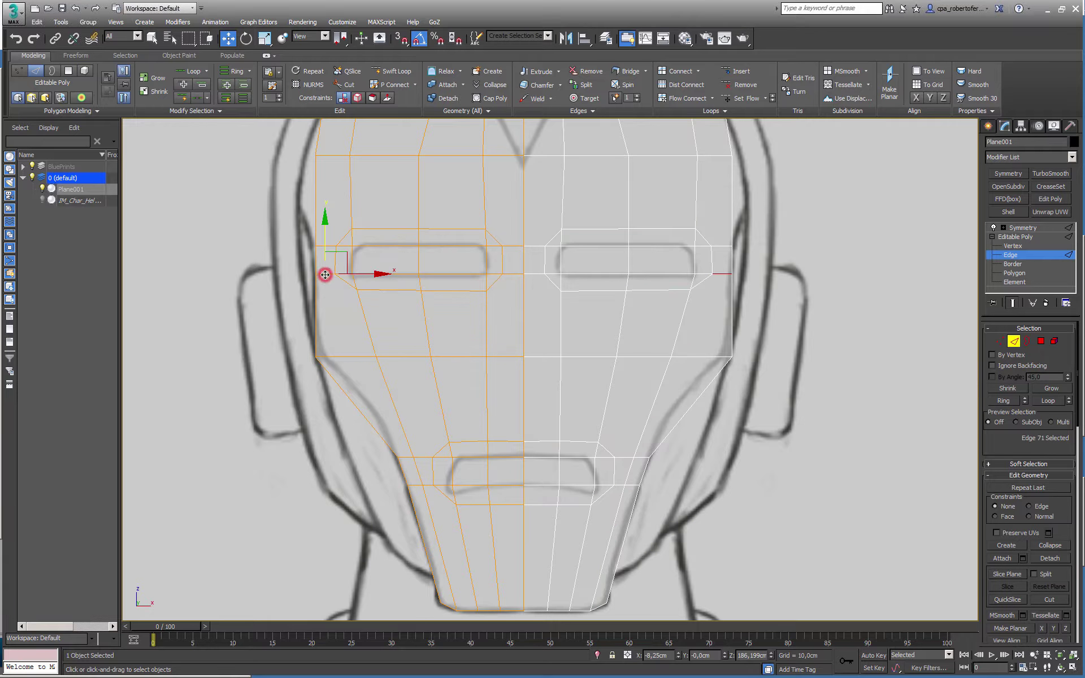
left_click(237, 72)
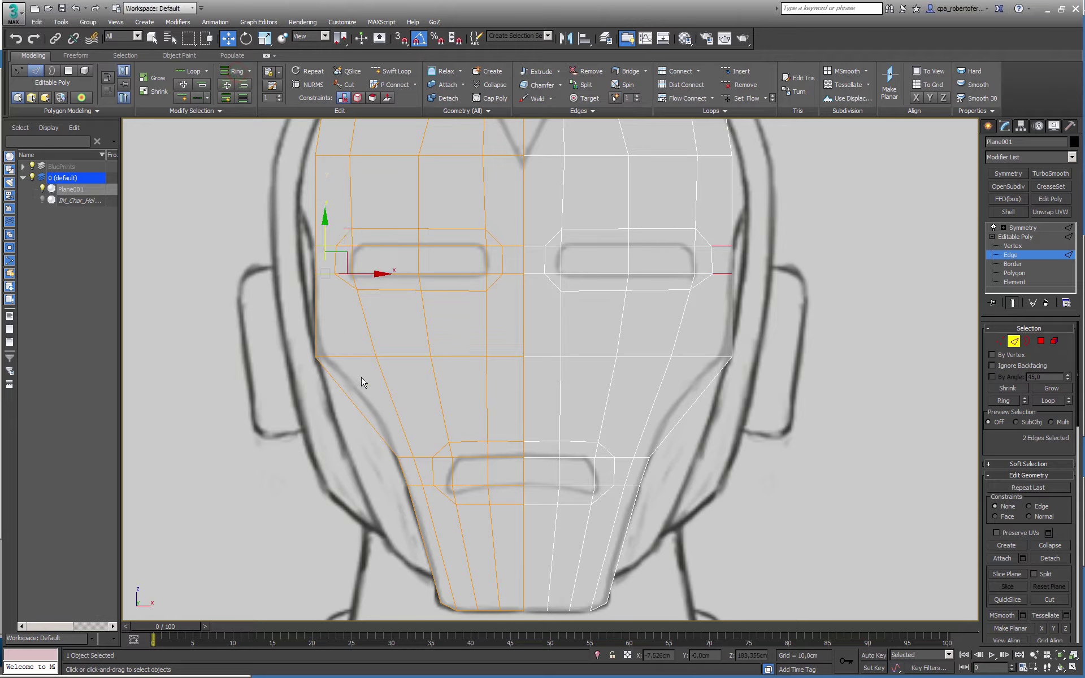
left_click(333, 155, "ctrl")
scroll(381, 403, "up", 3)
middle_click_drag(382, 403, 287, 277)
left_click(223, 194, "ctrl")
left_click(331, 378, "ctrl")
left_click(346, 422, "ctrl")
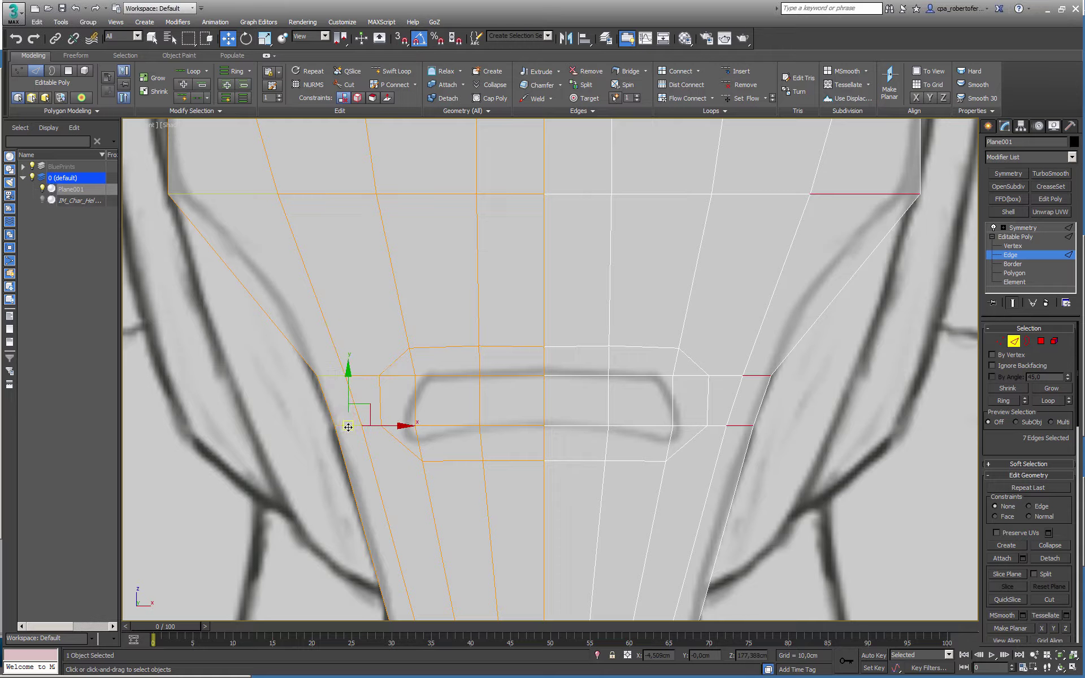
middle_click_drag(631, 468, 617, 362)
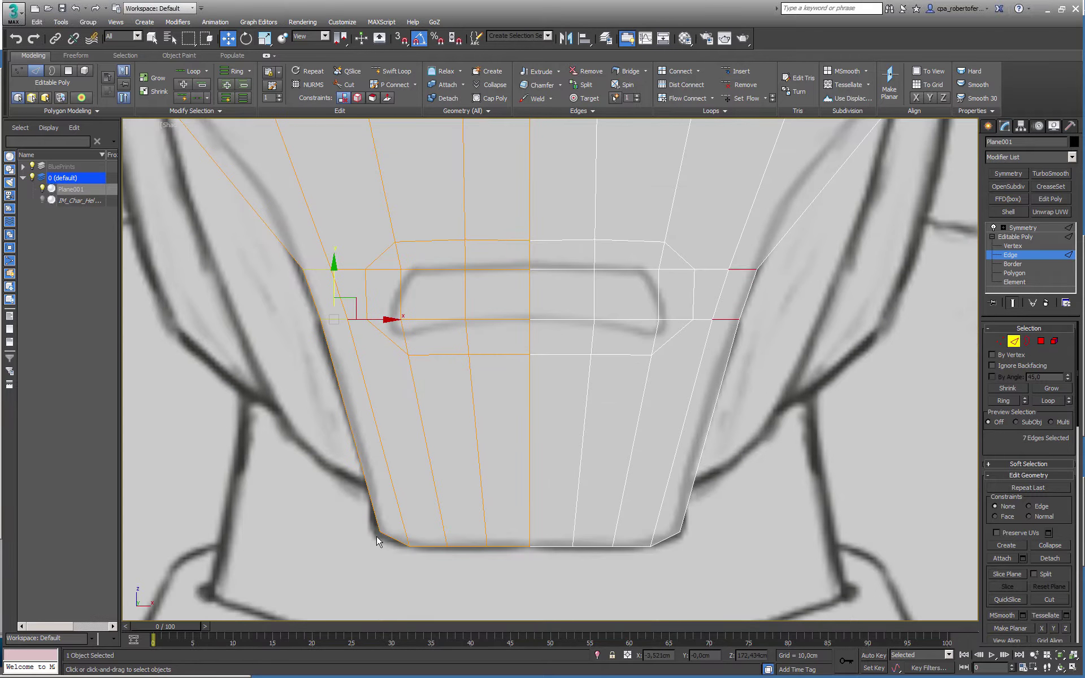
left_click(394, 538, "ctrl")
scroll(402, 460, "down", 4)
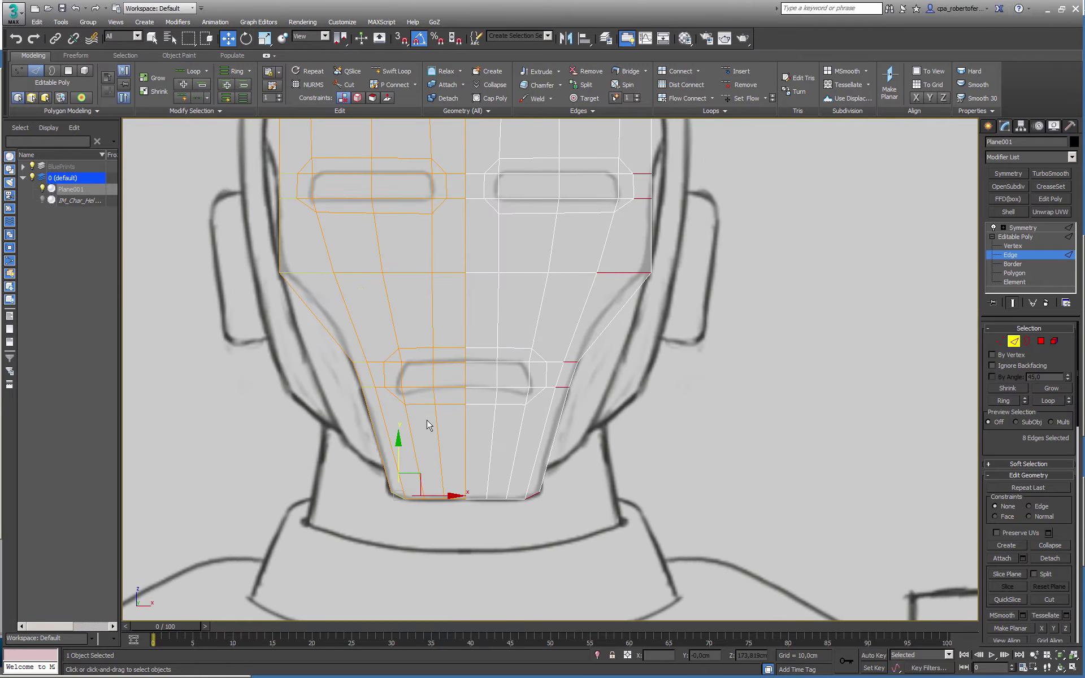
left_click(680, 74)
- Examine the new edge line beside the eye and the polygons at the eye's upper outer corner
middle_click_drag(342, 235, 340, 375)
scroll(301, 346, "up", 3)
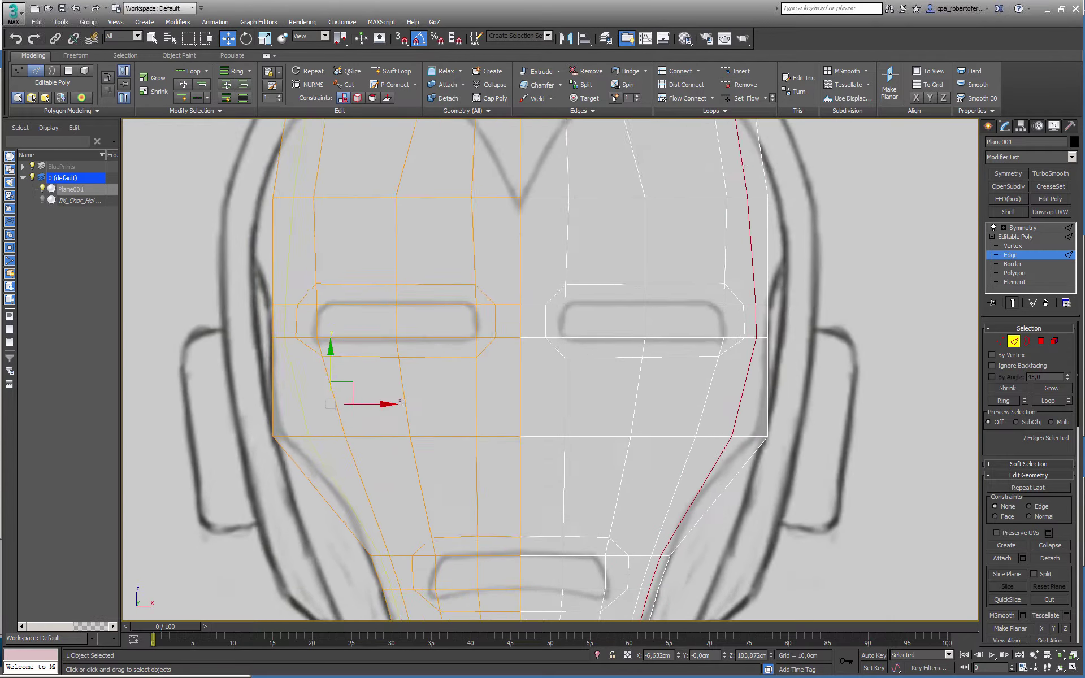
left_click(284, 316)
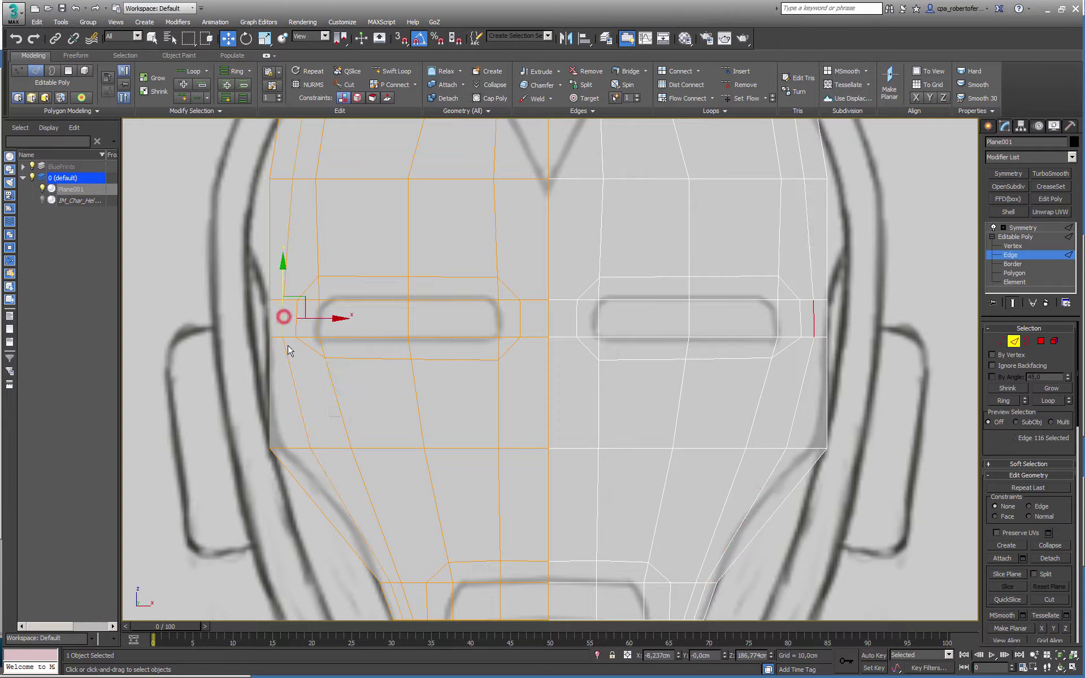
left_click(303, 365)
scroll(371, 397, "down", 2)
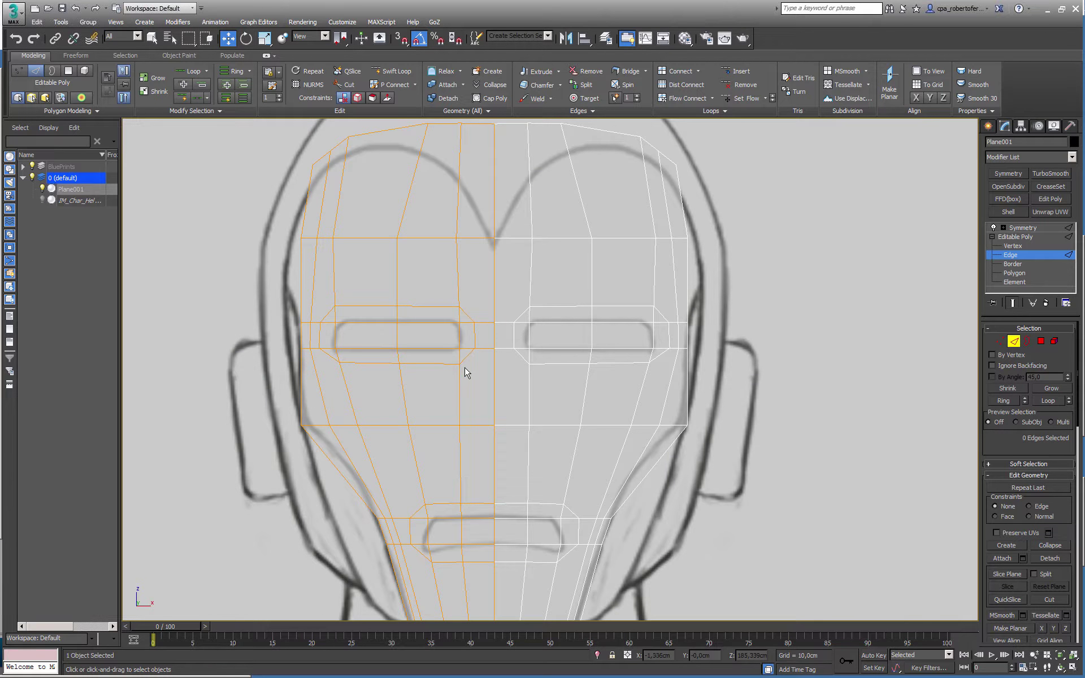
left_click(1052, 343)
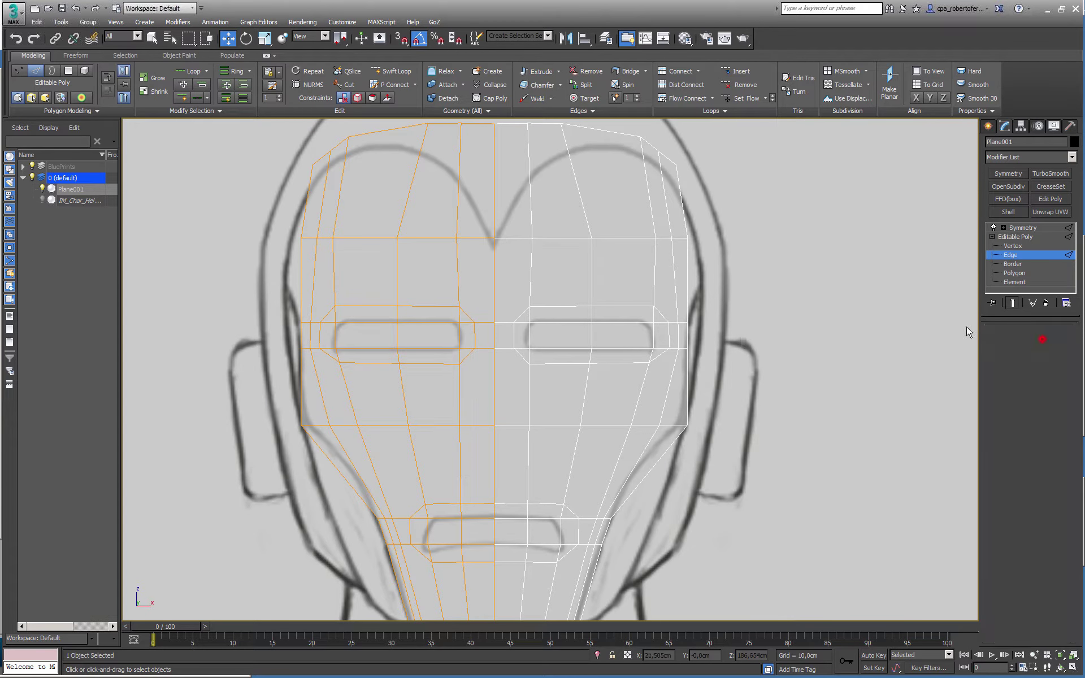
left_click(327, 294)
left_click(332, 318, "ctrl")
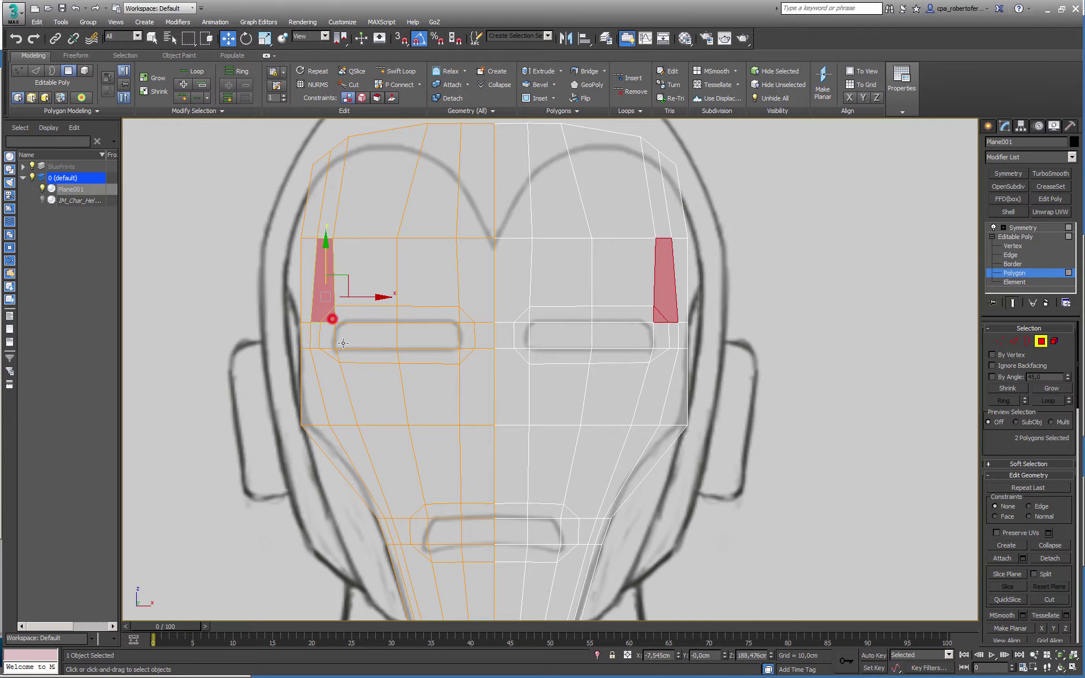
- Select the mask's polygons by number of sides, first those with 5 sides and then those with 3
left_click(124, 55)
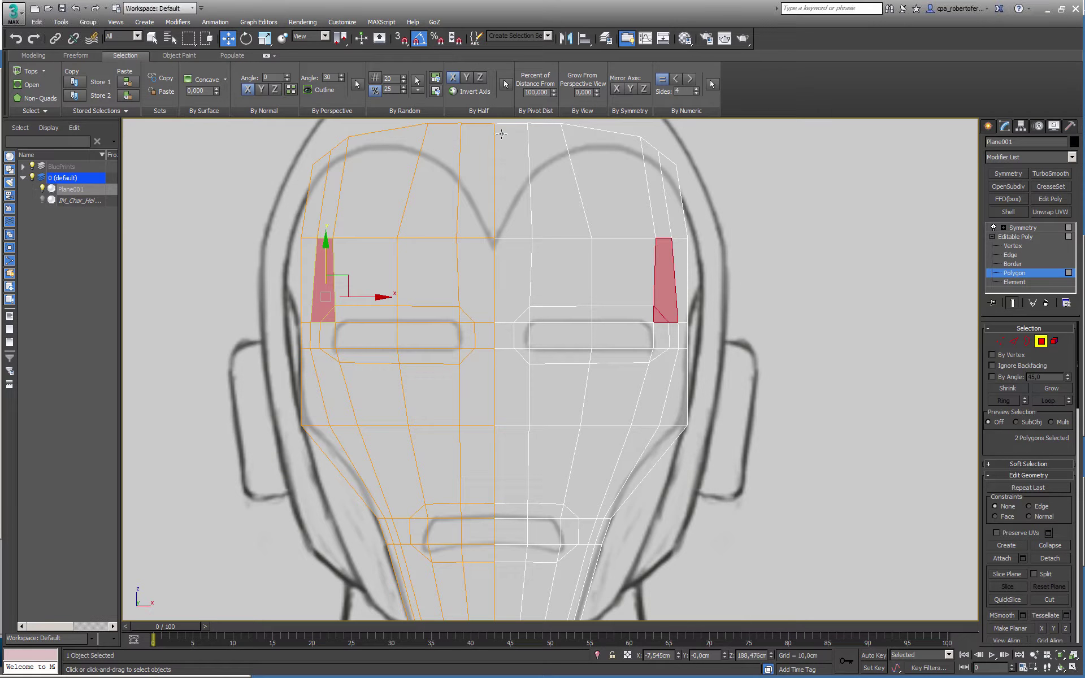
left_click(711, 85)
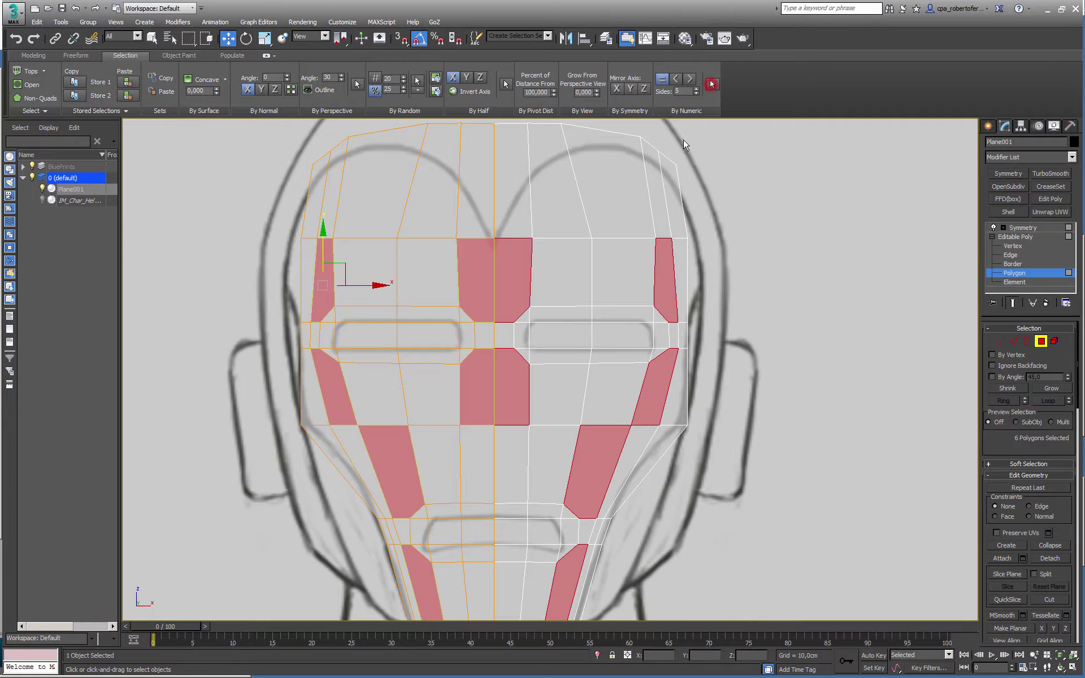
scroll(514, 225, "down", 3)
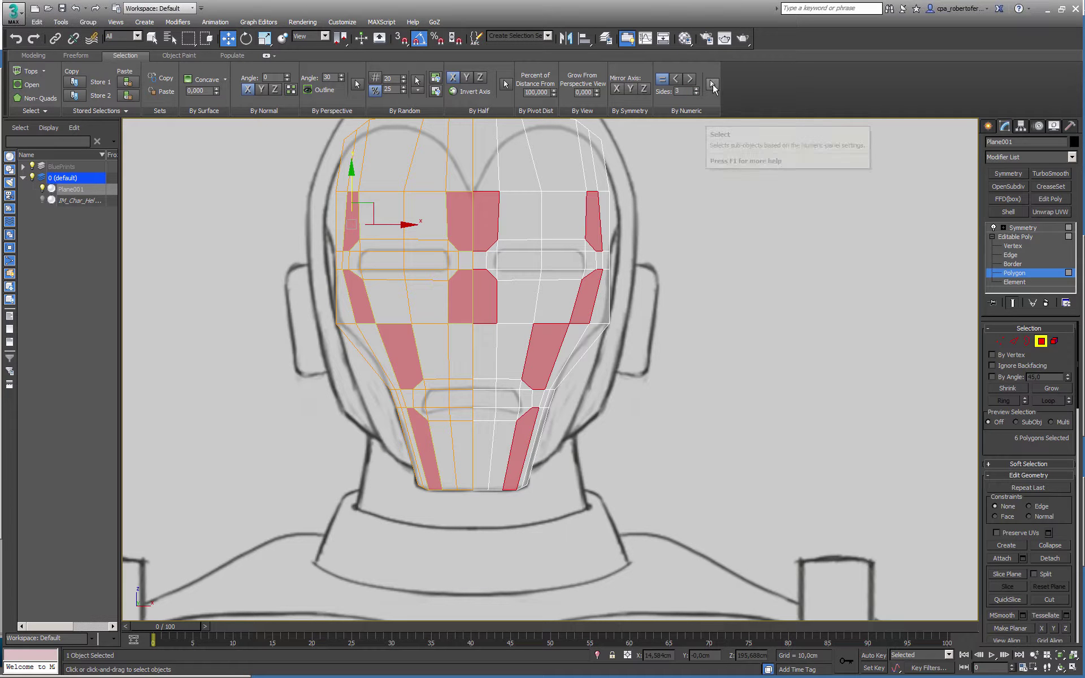
left_click(713, 85)
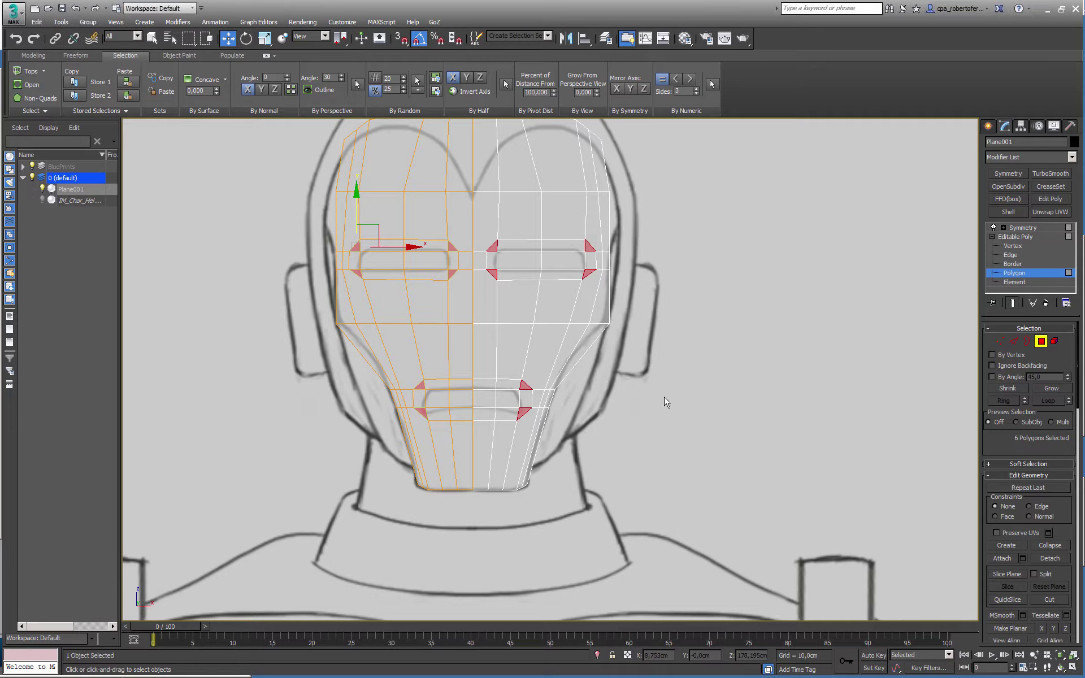
- Cut edges from the eye loop's upper and lower outer corners to the mask's outer border
left_click(1003, 343)
middle_click_drag(380, 338, 396, 432)
scroll(368, 337, "up", 7)
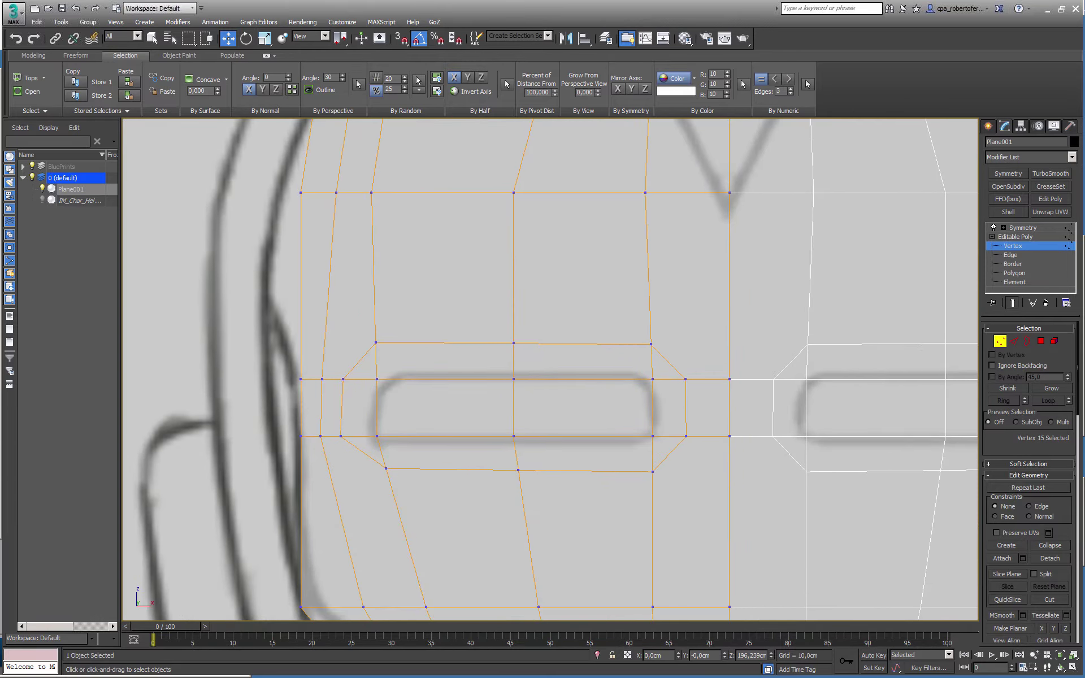
key("alt+c")
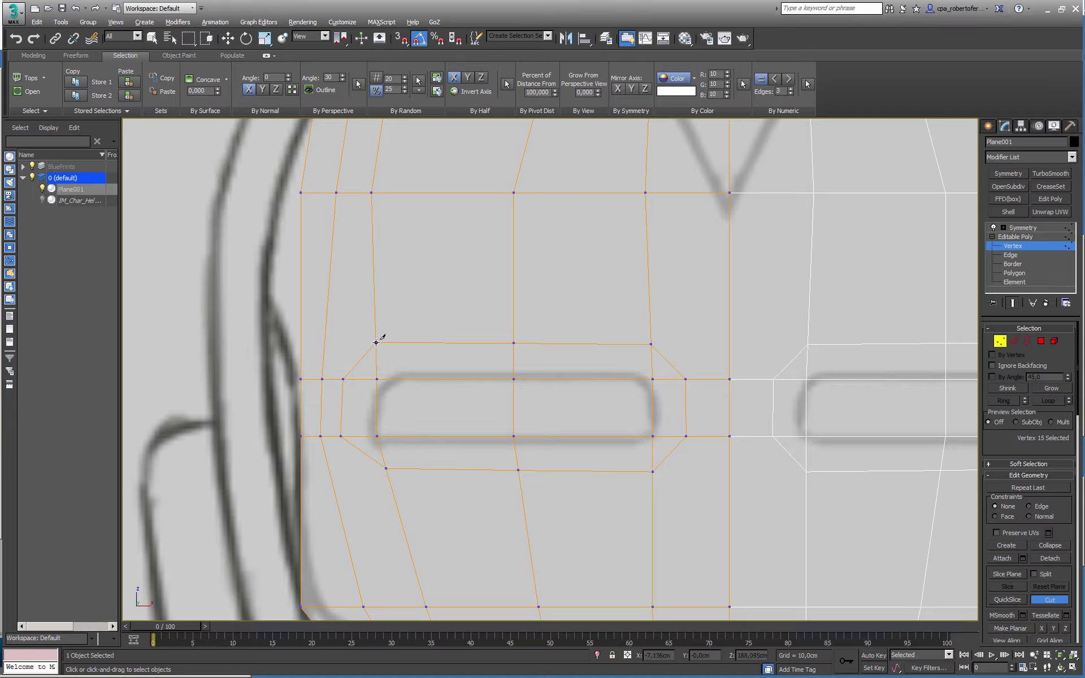
left_click(376, 342)
left_click(300, 338)
right_click(362, 438)
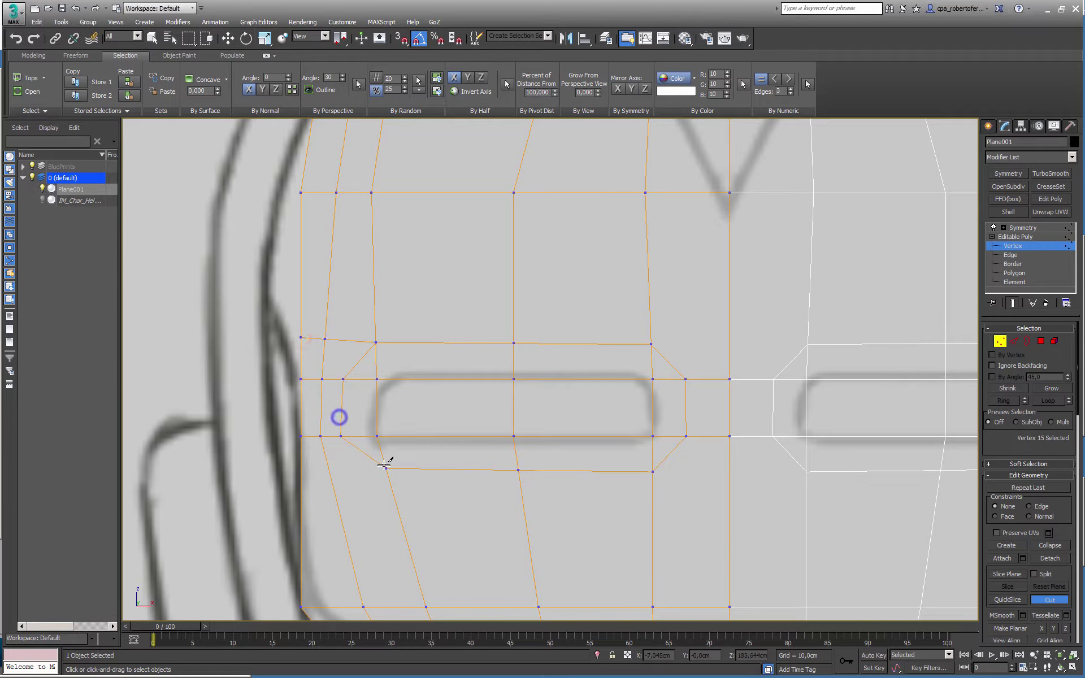
left_click(301, 484)
right_click(367, 492)
- Cut edges from the eye loop's upper and lower inner corners to the centre line
mouse_move(397, 465)
middle_mouse_down()
mouse_move(364, 458)
mouse_move(281, 404)
mouse_move(358, 341)
middle_mouse_up()
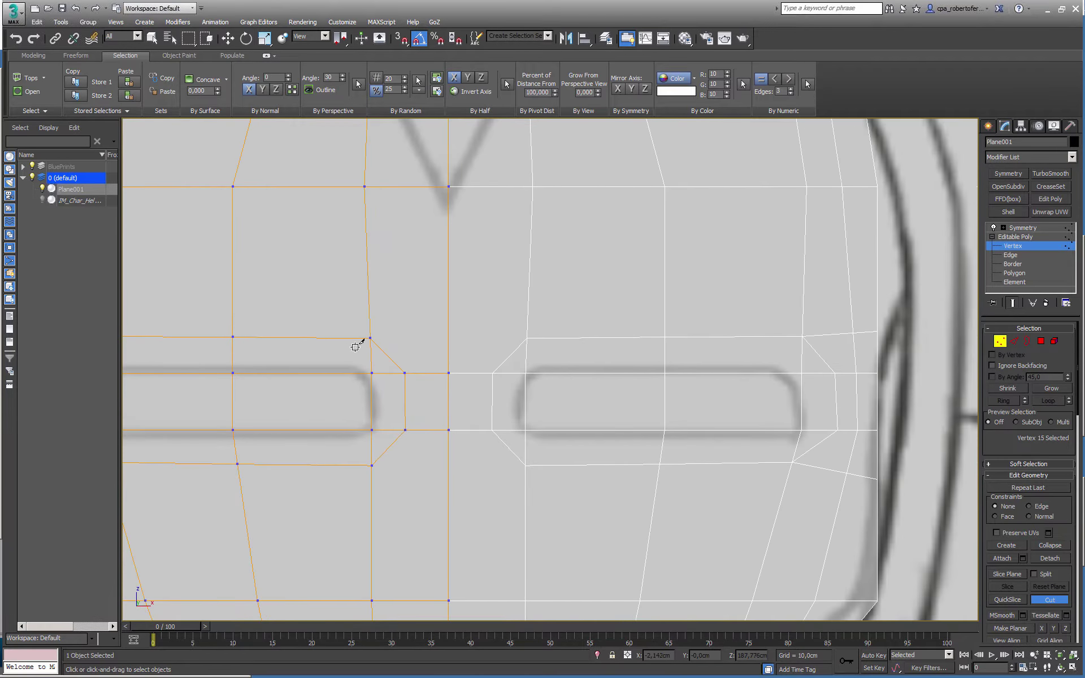
left_click(370, 338)
left_click(448, 329)
right_click(427, 382)
left_click(371, 465)
left_click(448, 476)
- Cut an edge from the mouth loop's upper outer corner to the mask's outer border above the jaw
scroll(395, 460, "down", 6)
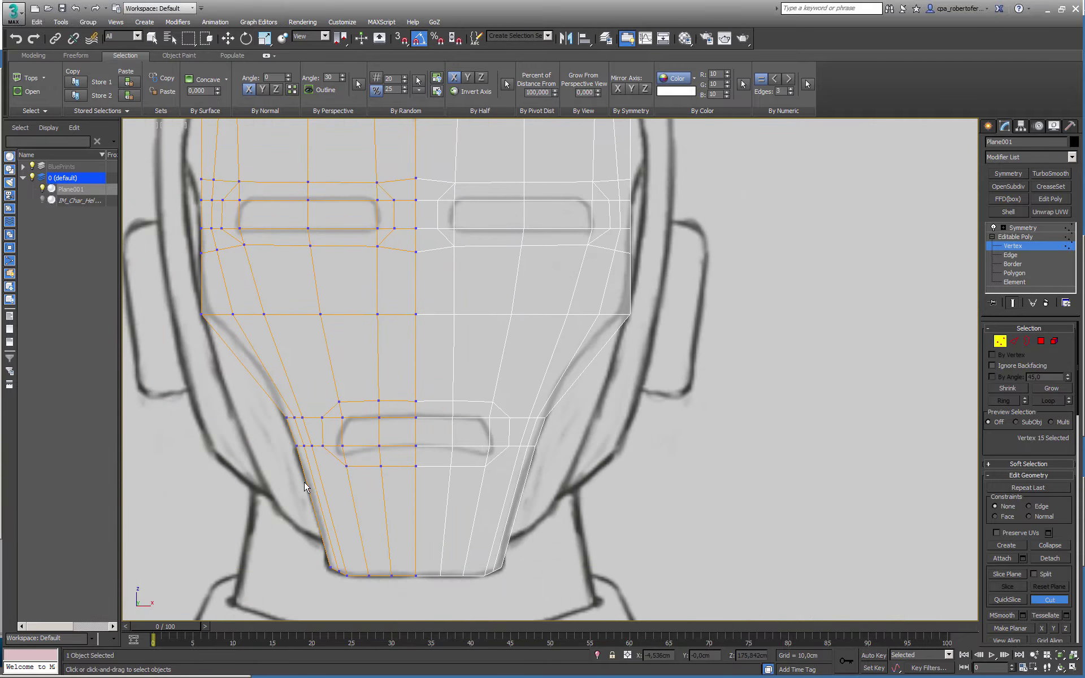
scroll(304, 486, "up", 4)
left_click(374, 319)
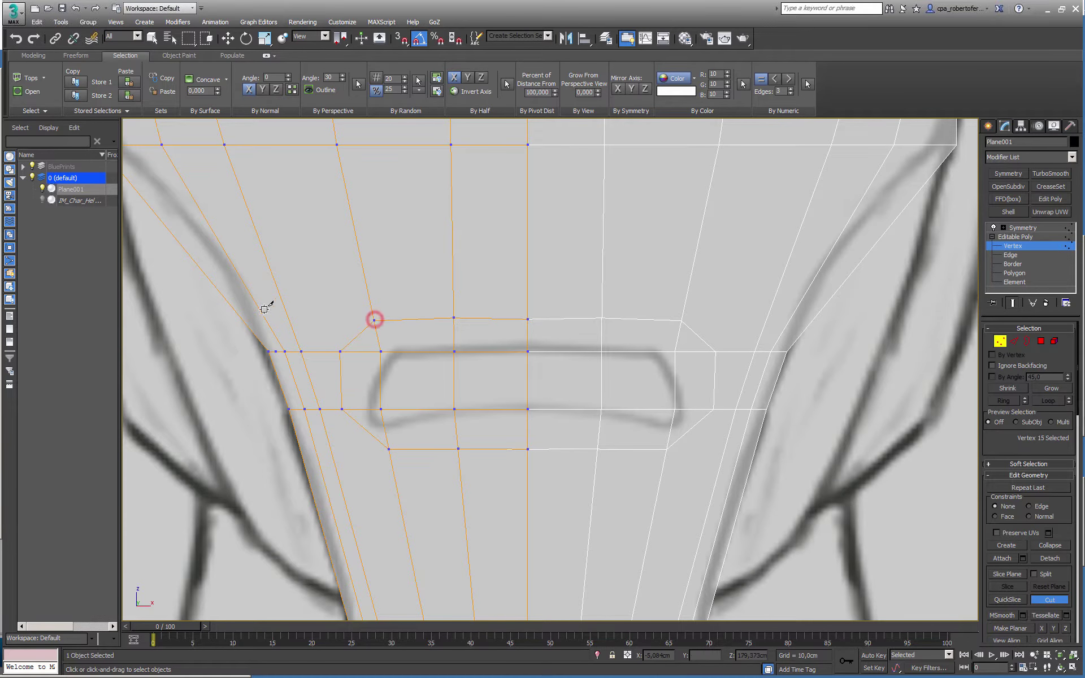
left_click(228, 304)
right_click(266, 412)
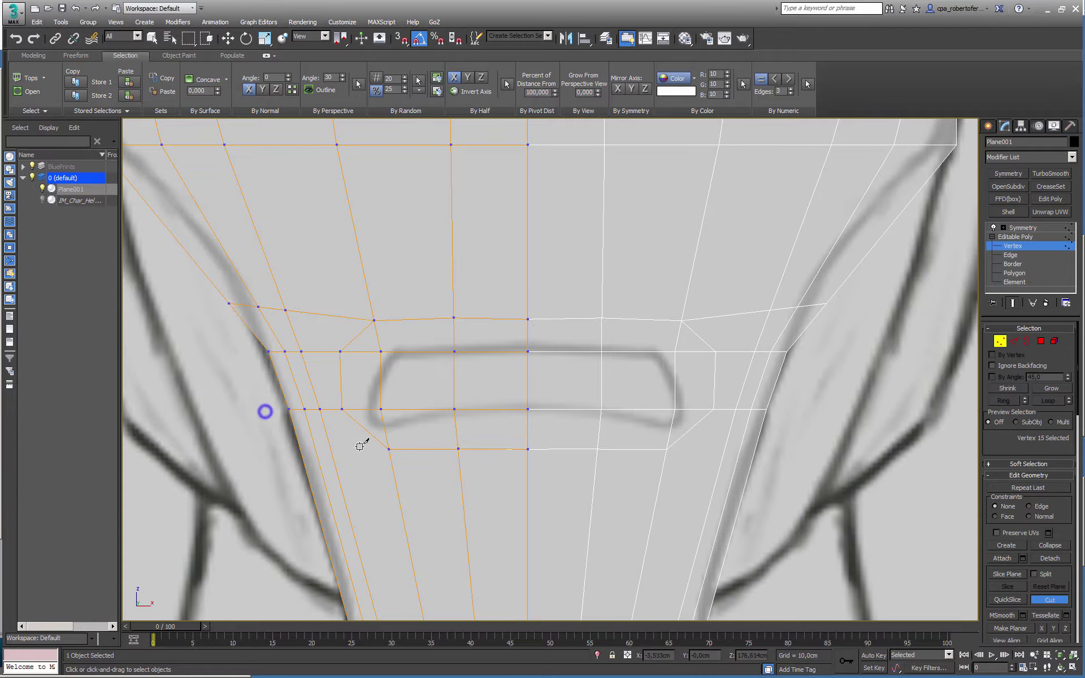
- Cut an edge from the mouth loop's lower outer corner to the mask's outer border at the jaw
left_click(389, 449)
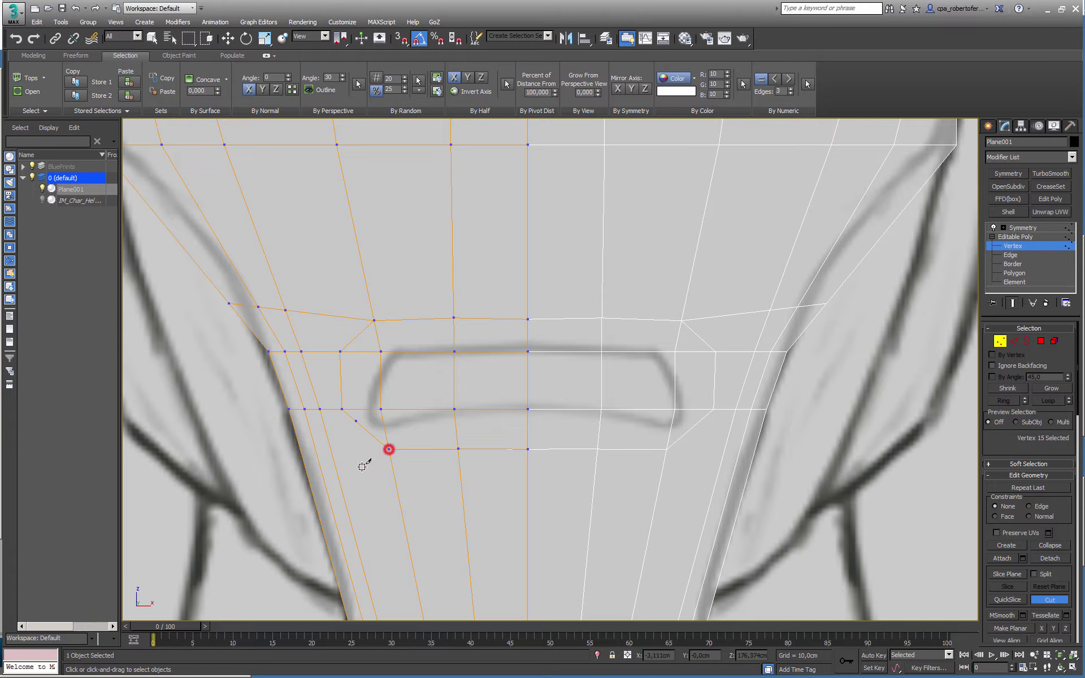
left_click(305, 473)
scroll(342, 474, "down", 8)
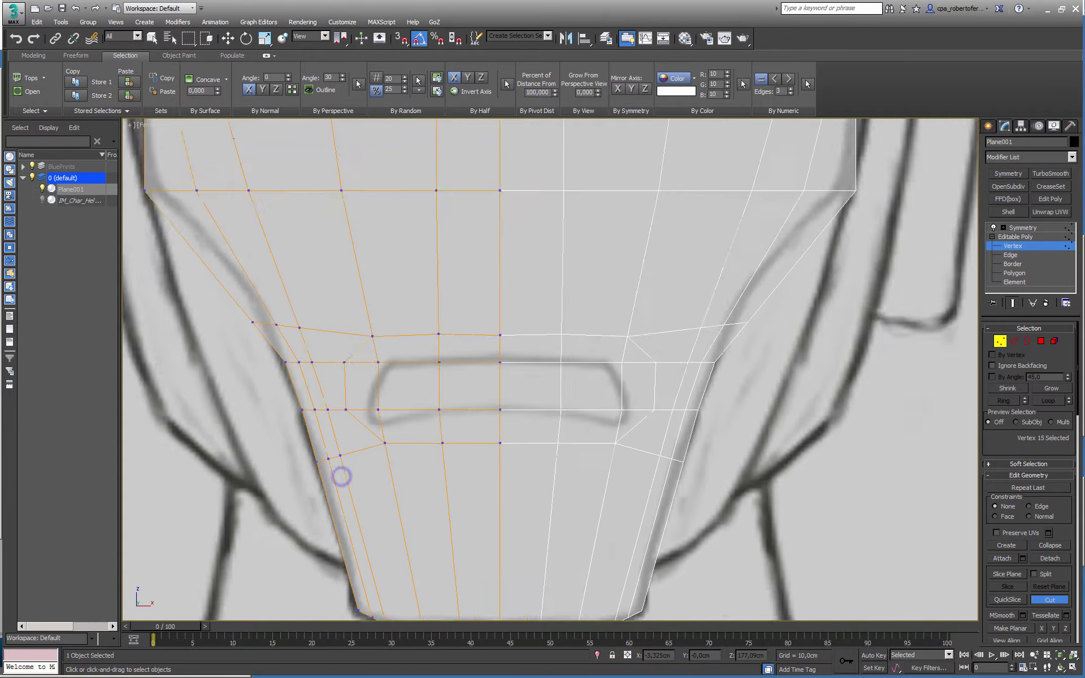
middle_click_drag(371, 444, 348, 466)
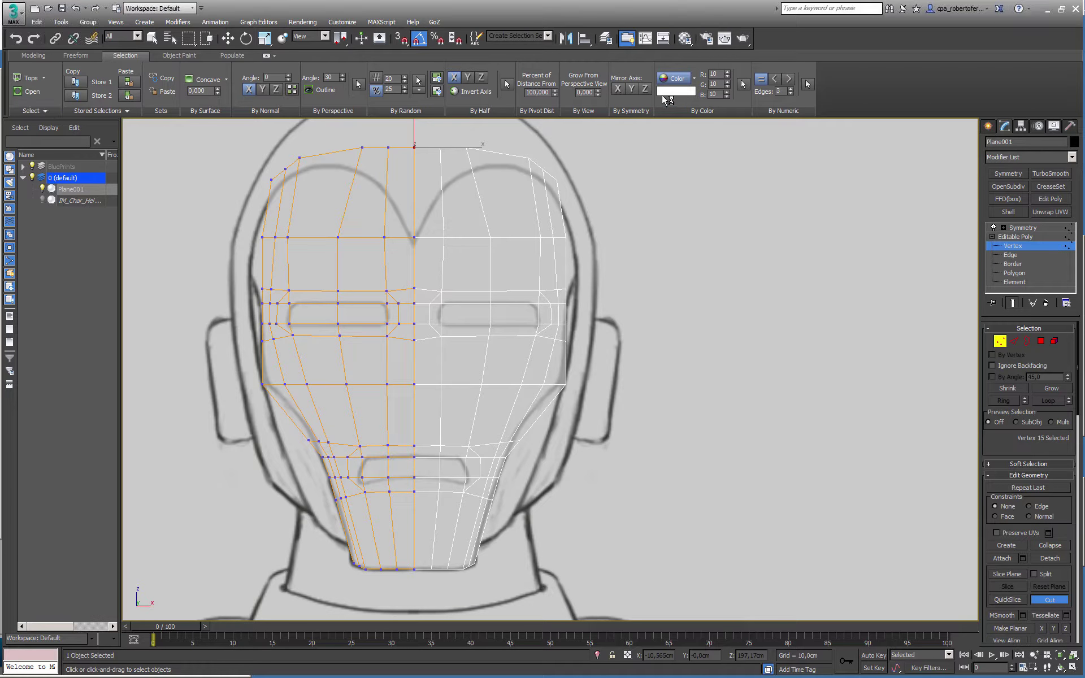
- Select the mask's polygons with 5 sides and then those with 3 sides to check the topology
left_click(1041, 342)
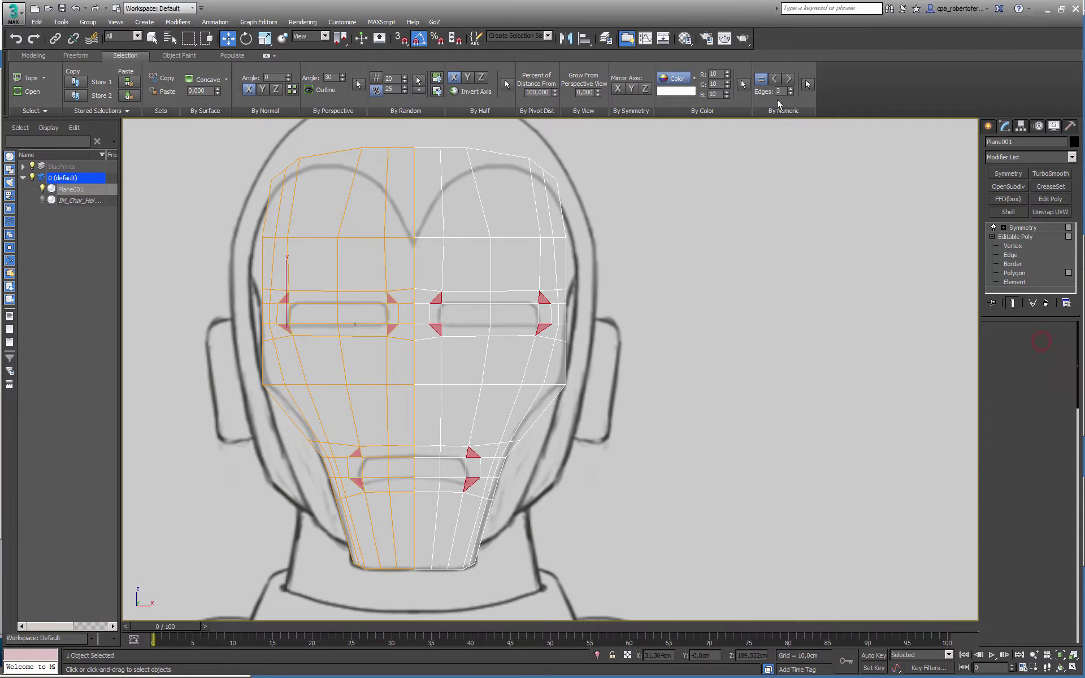
left_click(713, 83)
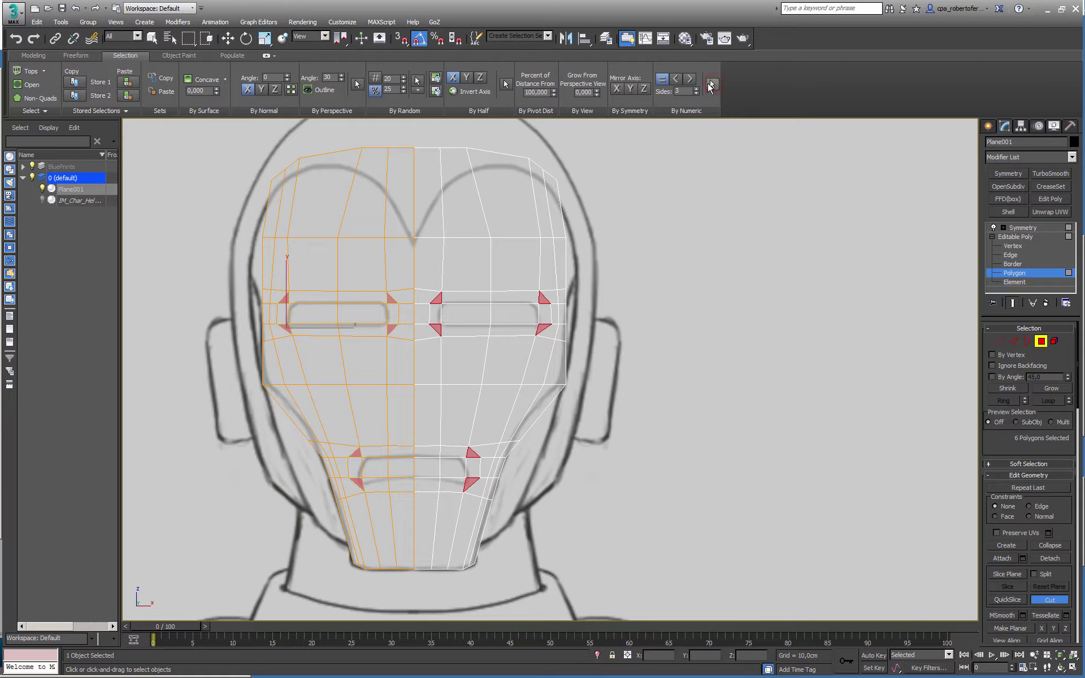
left_click(712, 84)
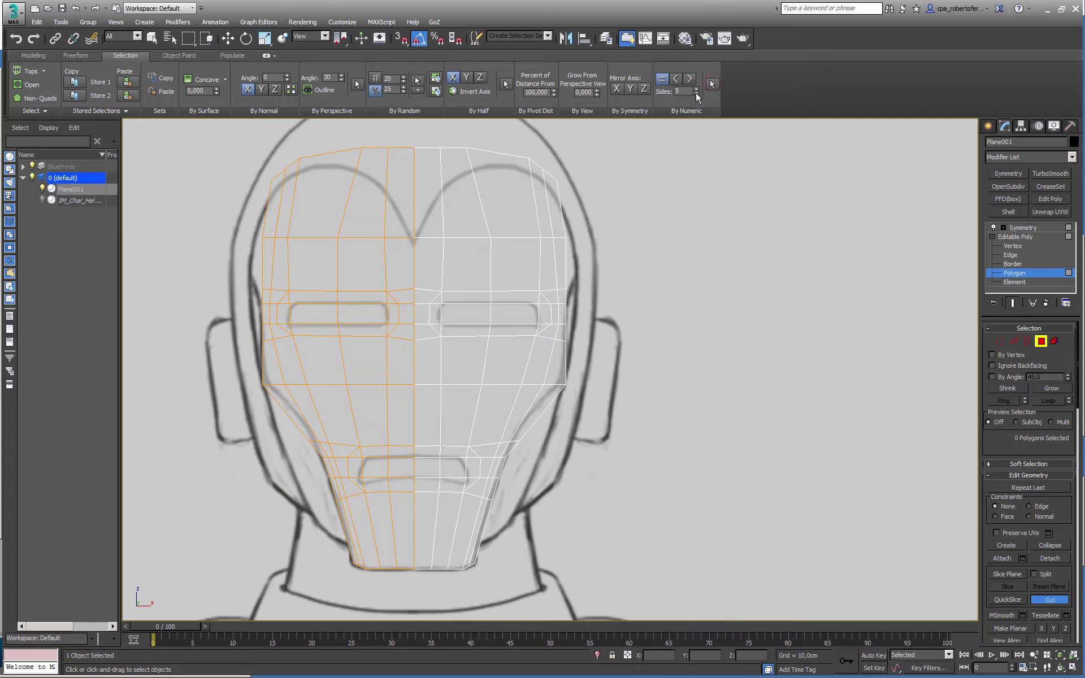
left_click(696, 94)
left_click(696, 94)
left_click(711, 84)
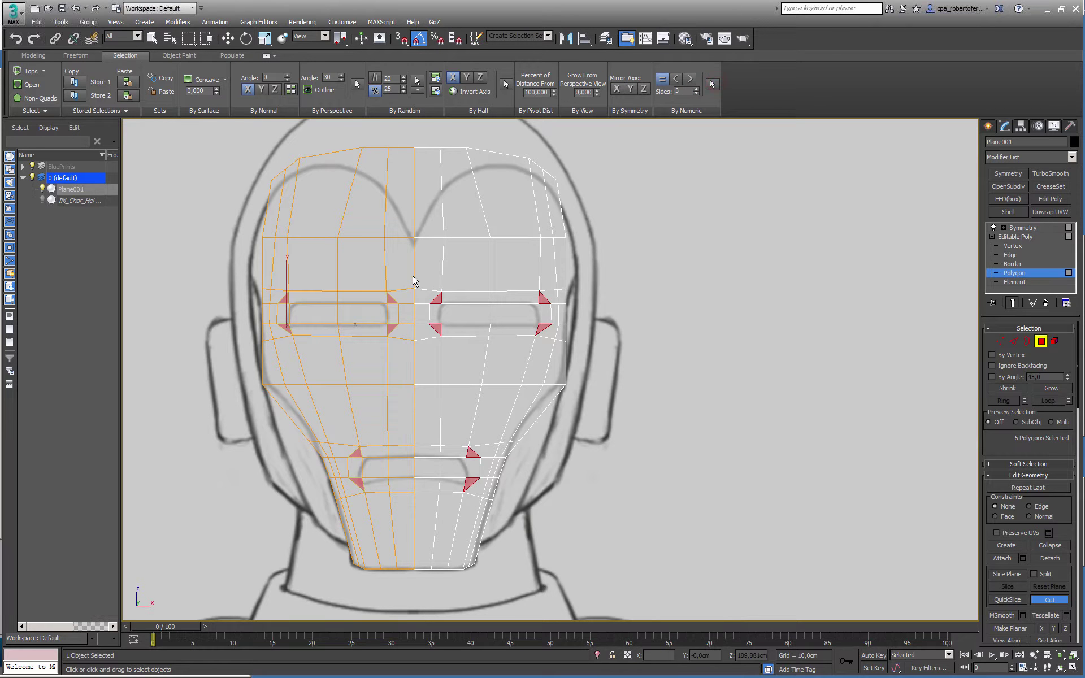
- Select the four corner vertices of the eye opening together
scroll(311, 334, "up", 10)
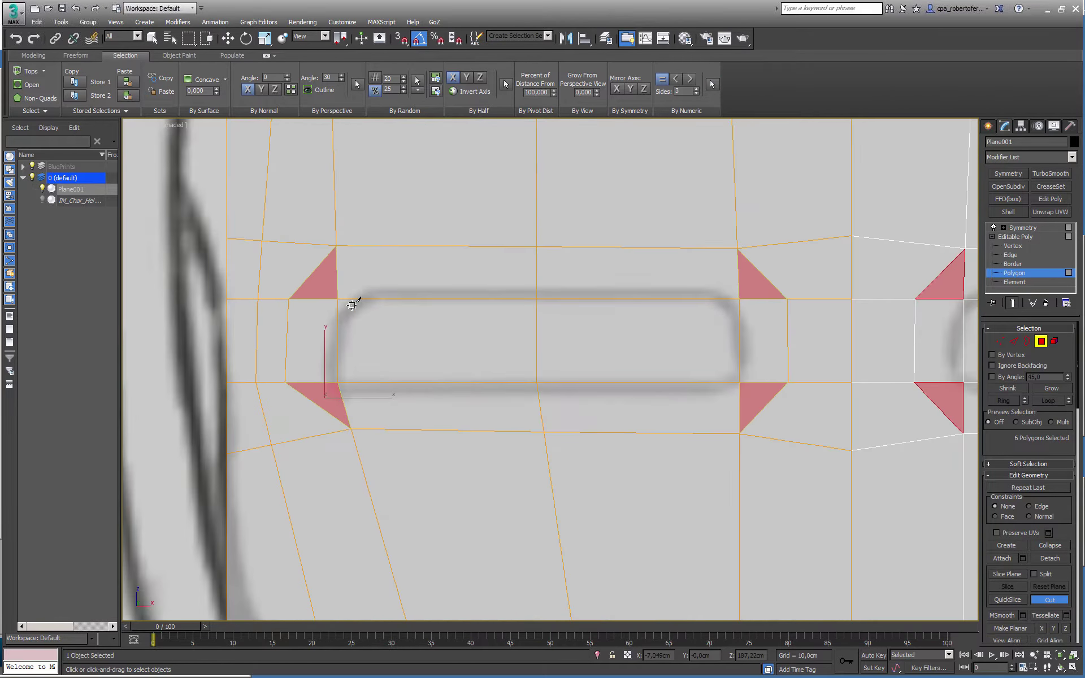
key("w")
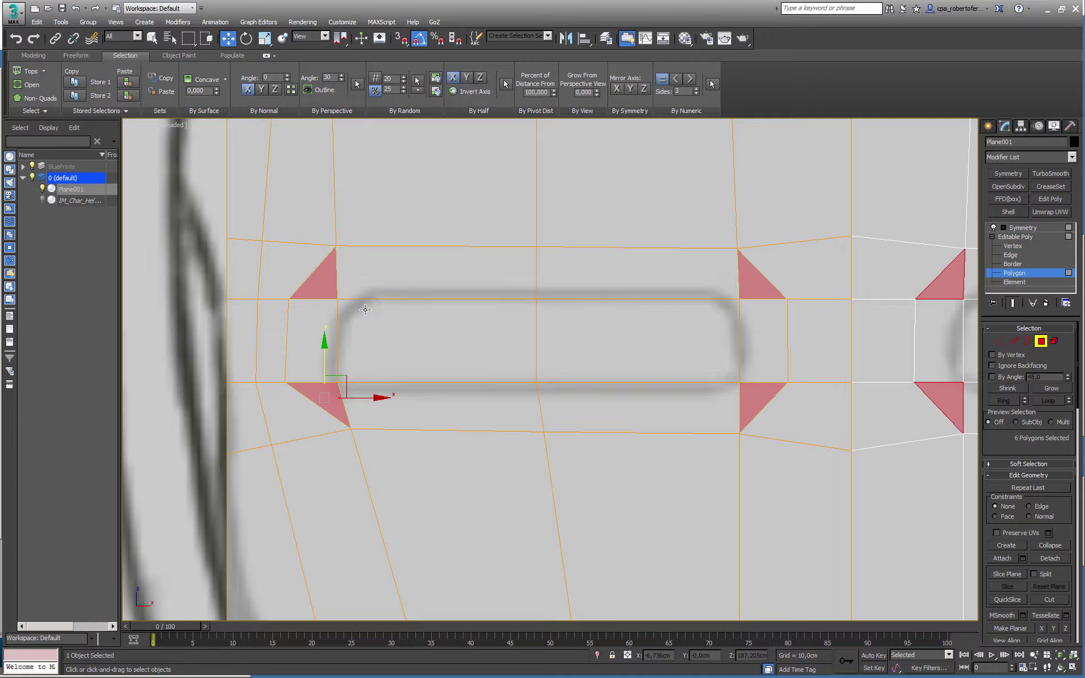
key("1")
scroll(360, 339, "up", 3)
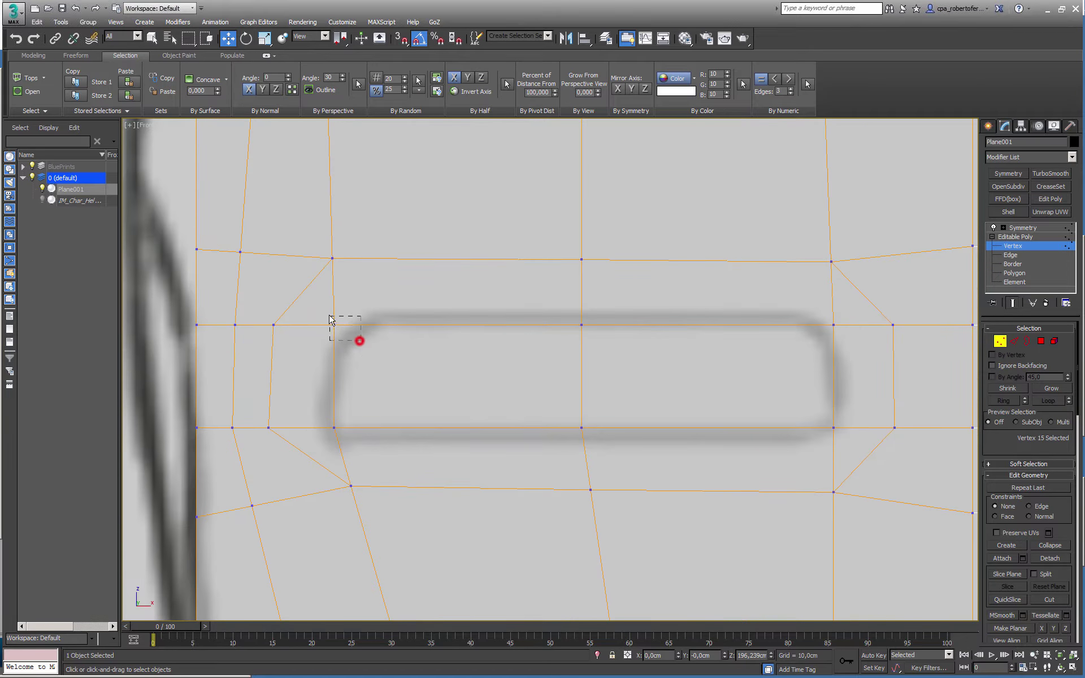
left_click_drag(330, 316, 360, 341)
scroll(362, 339, "up", 1)
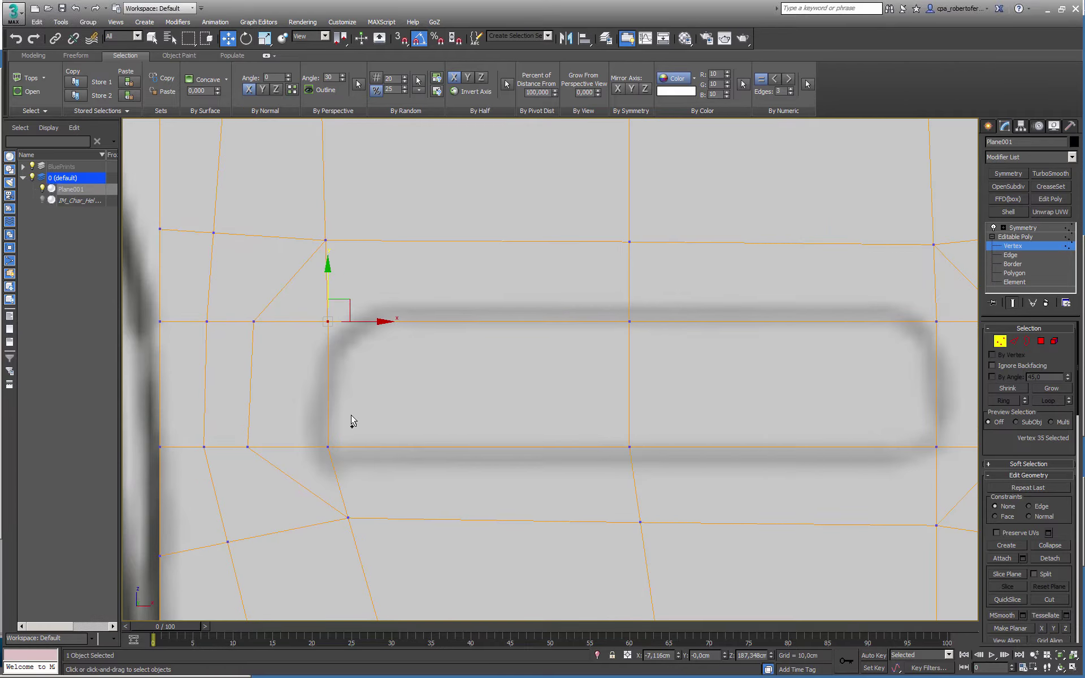
left_click_drag(340, 424, 317, 460, "ctrl")
middle_click_drag(511, 378, 426, 346)
left_click_drag(839, 412, 857, 434, "ctrl")
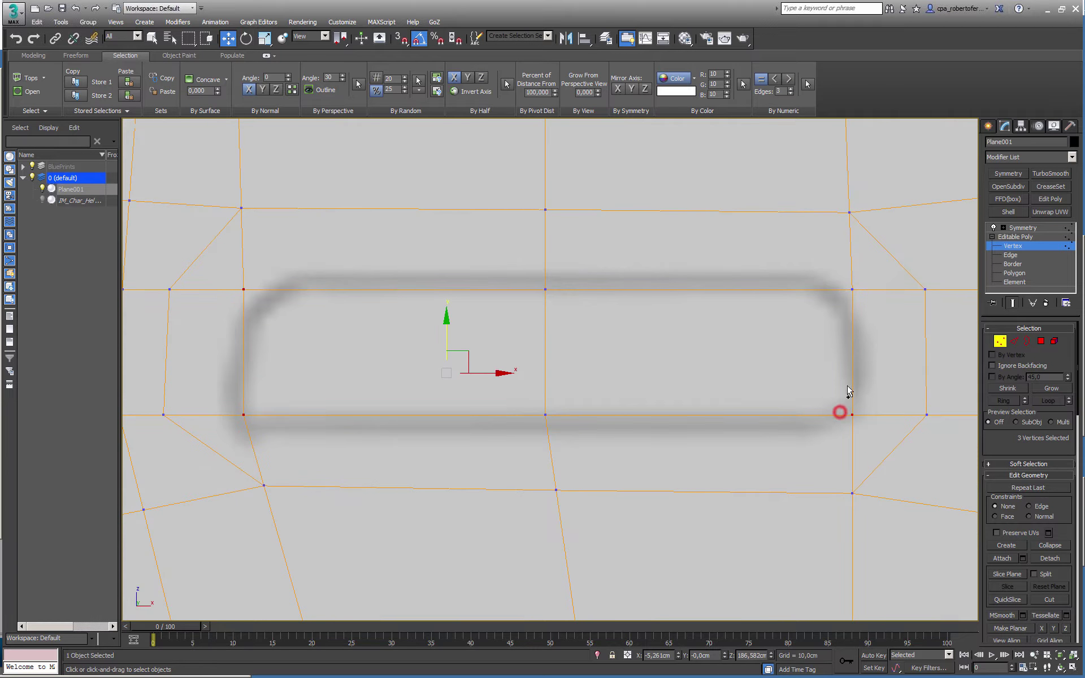
left_click_drag(840, 303, 866, 282, "ctrl")
- Add the mouth opening's upper and lower outer corner vertices to the selection
scroll(842, 304, "down", 3)
middle_click_drag(655, 319, 465, 174)
middle_click_drag(619, 475, 473, 296)
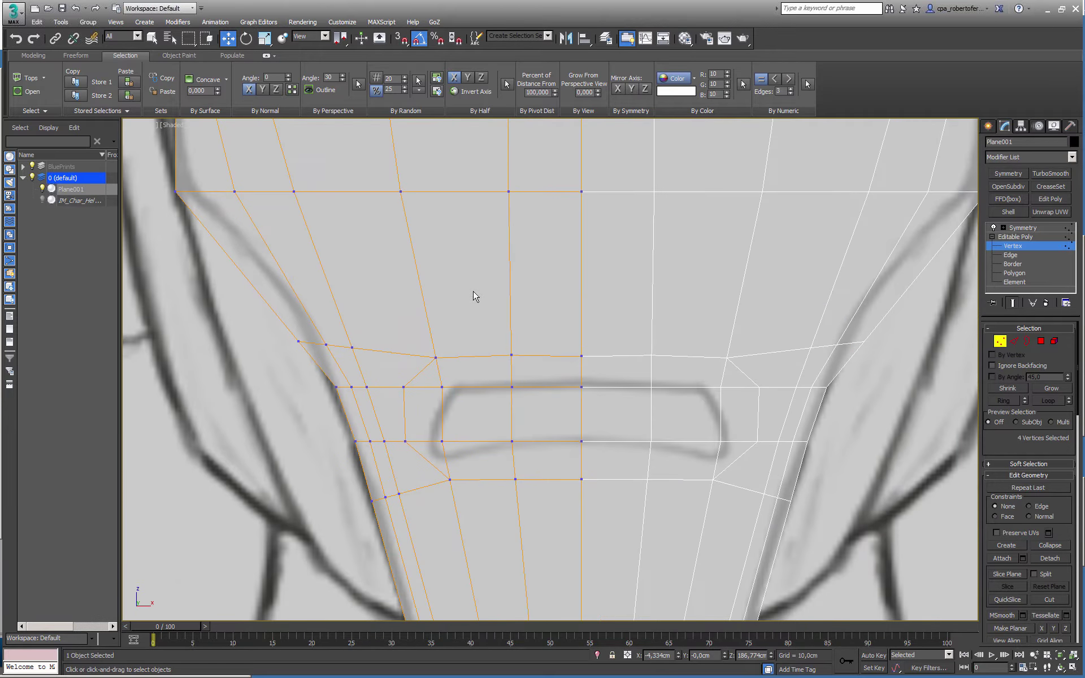
scroll(460, 399, "up", 2)
left_click_drag(446, 370, 424, 405, "ctrl")
left_click_drag(446, 457, 428, 472, "ctrl")
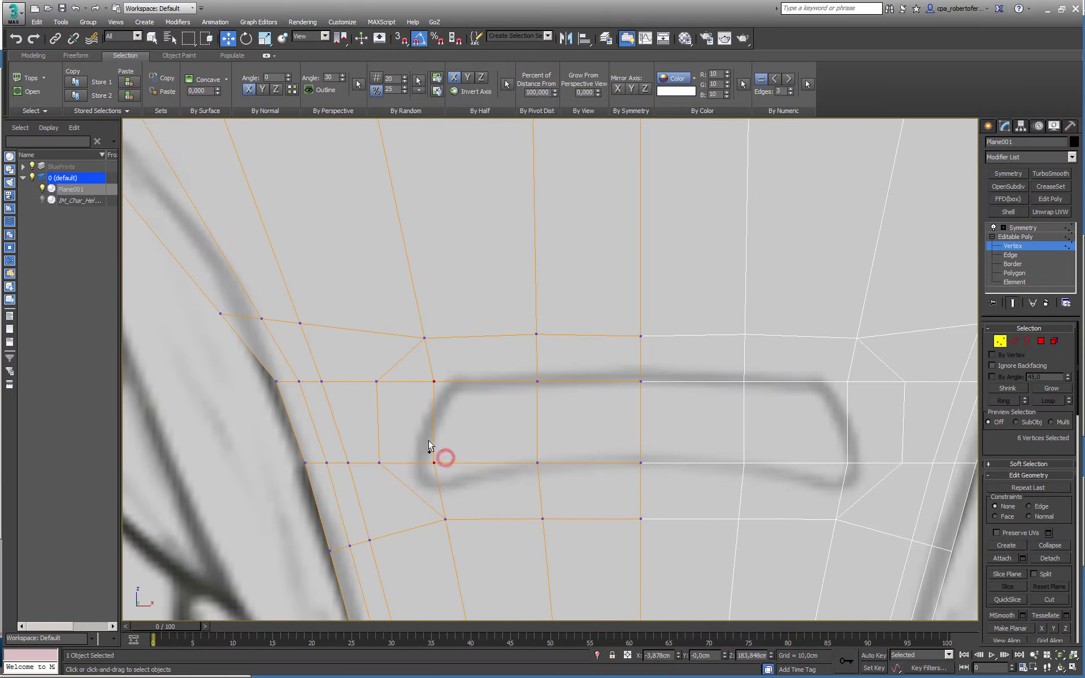
- Chamfer the selected eye and mouth corner vertices by 0.1 cm
scroll(417, 402, "down", 4)
scroll(417, 398, "up", 2)
middle_click_drag(369, 240, 396, 376)
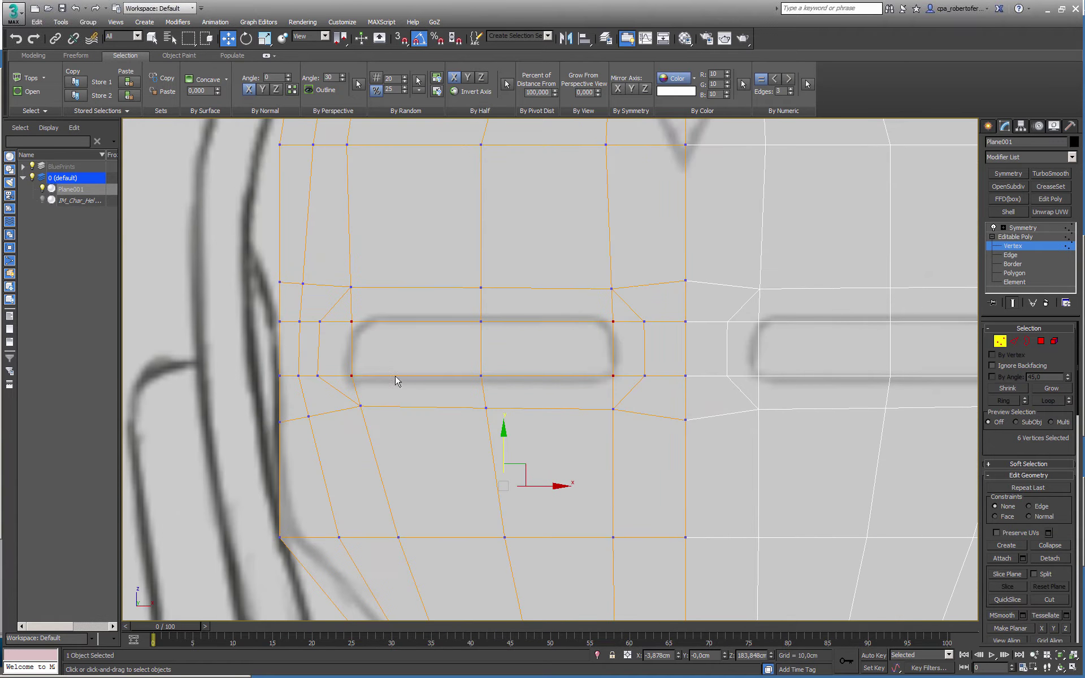
scroll(396, 380, "up", 2)
middle_click_drag(384, 308, 431, 344)
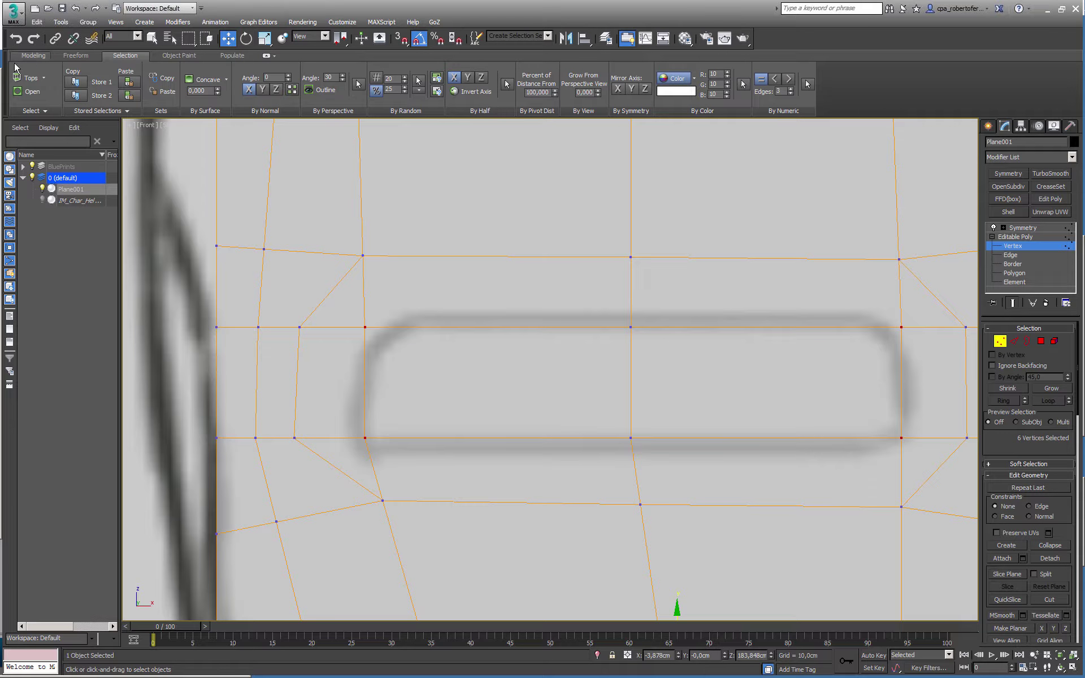
left_click(32, 56)
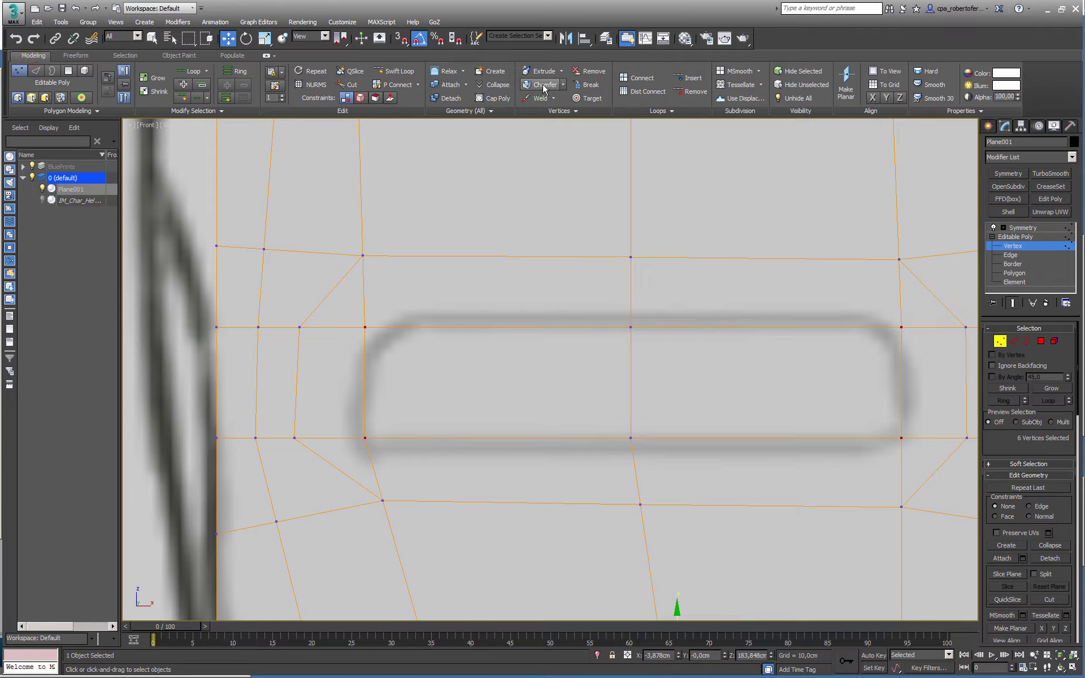
left_click(564, 86)
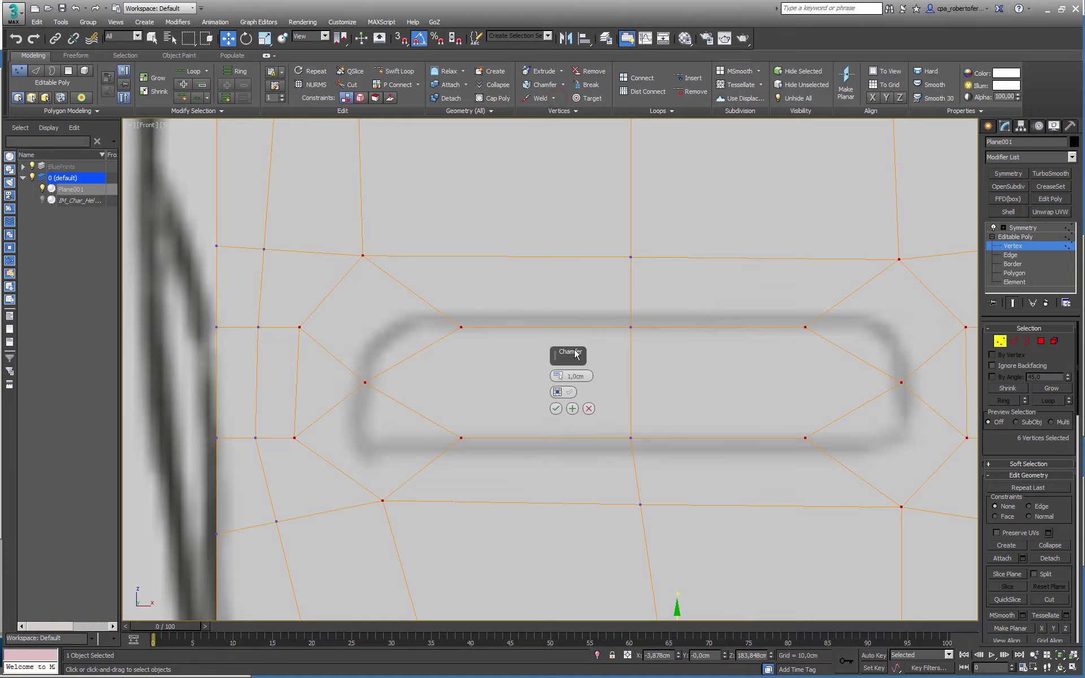
left_click_drag(559, 382, 563, 362)
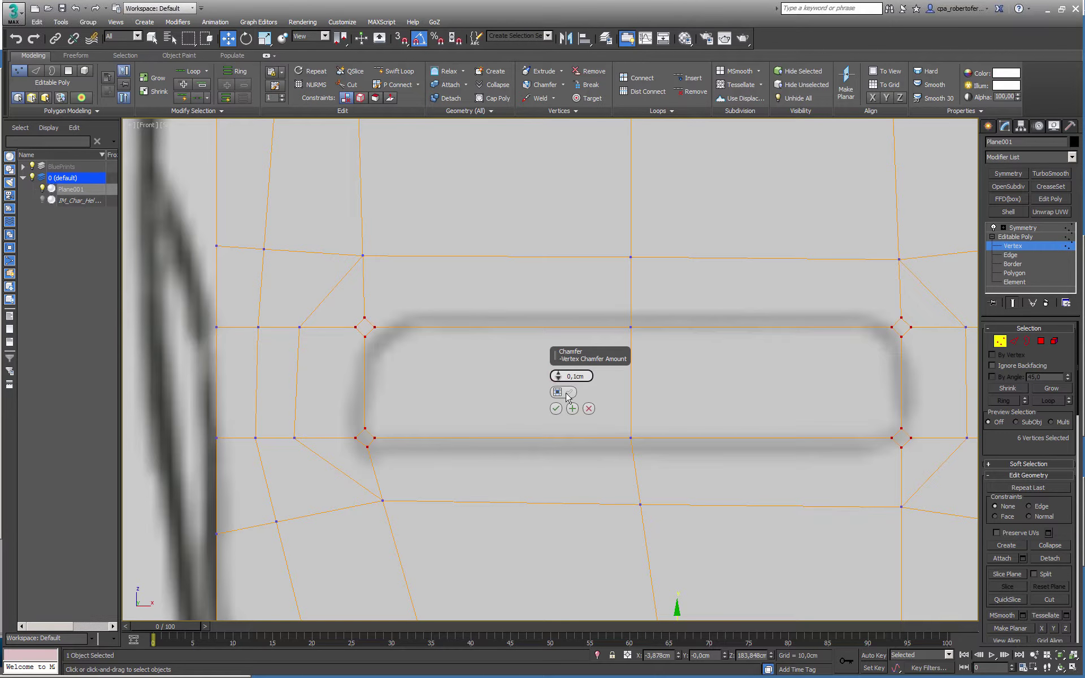
left_click(556, 409)
- Target-weld the outward chamfer vertices at the eye opening's two outer corners onto the neighbouring vertices on the opening's outline
middle_click_drag(433, 358, 380, 343)
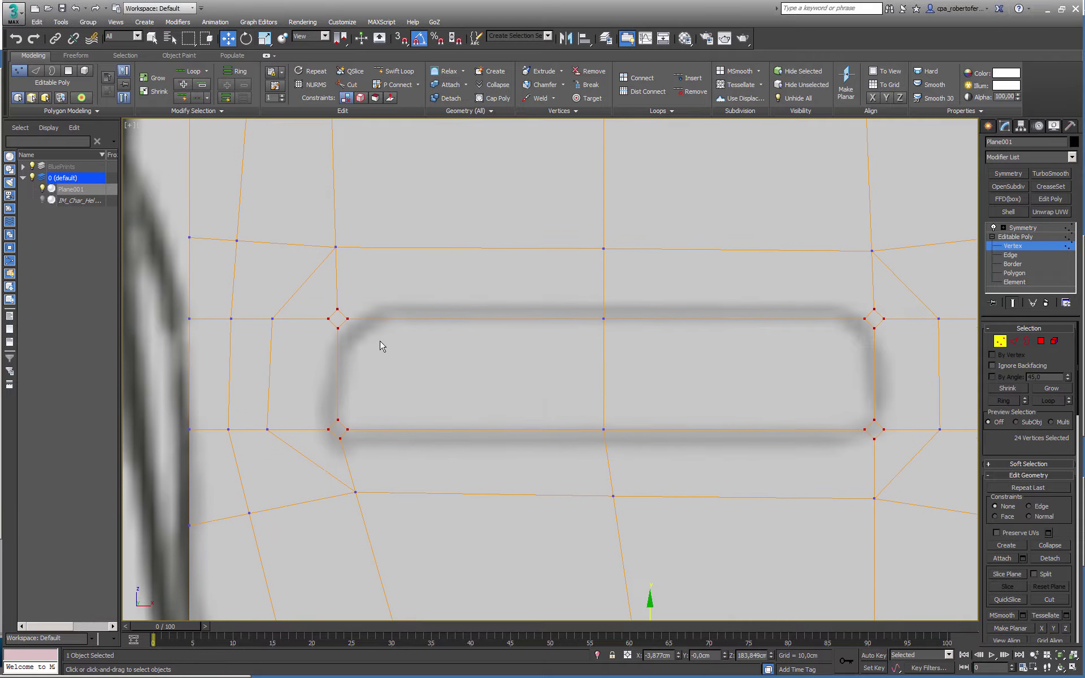
scroll(380, 343, "down", 2)
scroll(323, 332, "up", 3)
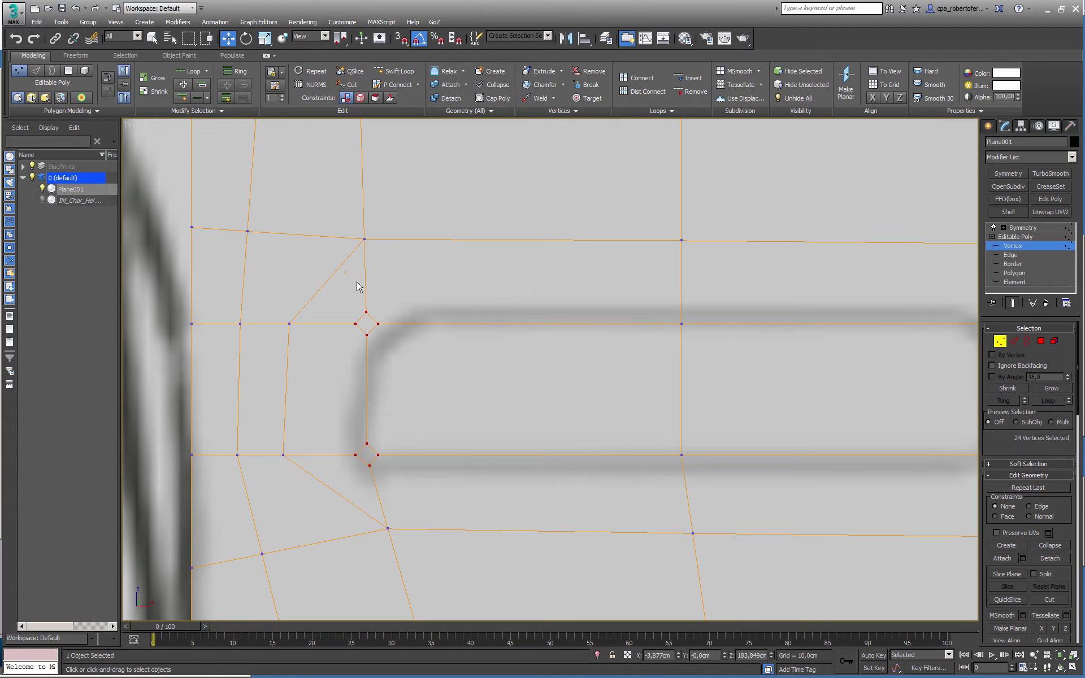
left_click(588, 98)
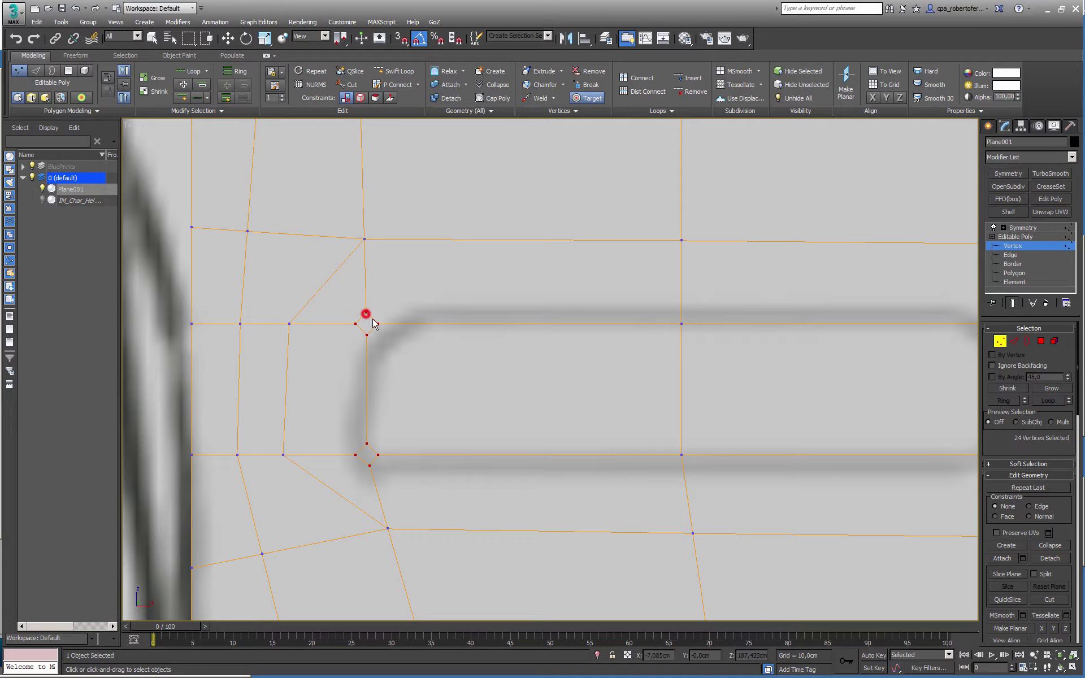
mouse_move(366, 314)
left_mouse_down()
mouse_move(378, 324)
mouse_move(367, 336)
left_mouse_up()
left_click_drag(356, 457, 379, 463)
left_click(378, 455)
- Target-weld the outward chamfer vertices at the eye opening's two inner corners onto the vertices on its outline
middle_click_drag(590, 409, 230, 383)
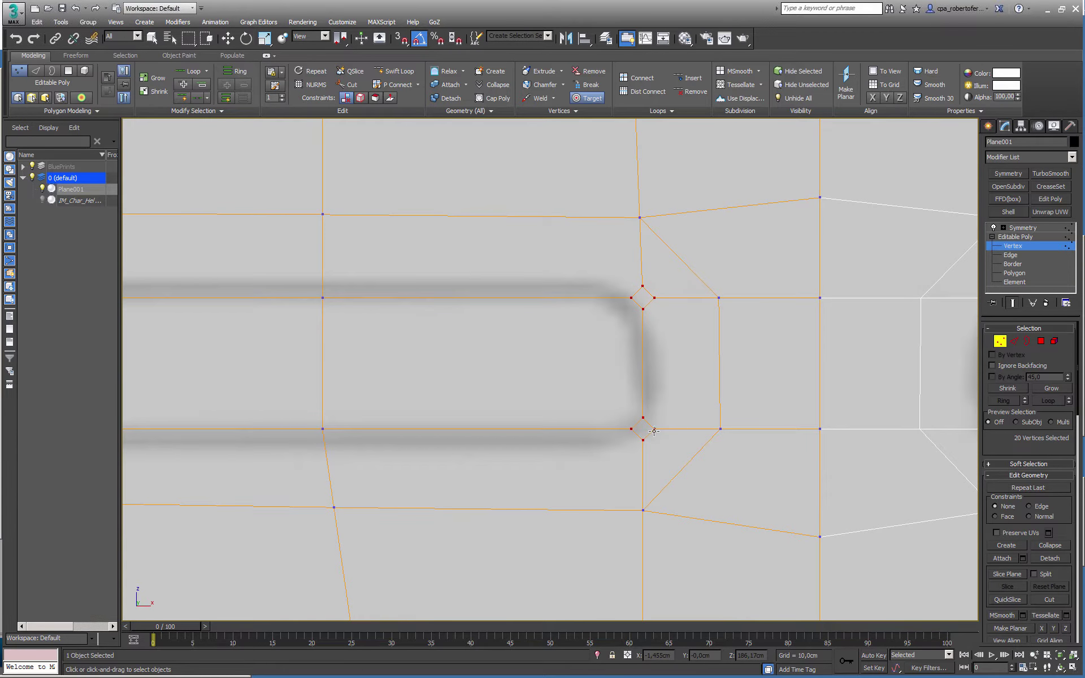
mouse_move(653, 429)
left_mouse_down()
mouse_move(643, 419)
mouse_move(631, 430)
left_mouse_up()
left_click_drag(653, 297, 643, 309)
left_click(642, 286)
left_click(632, 299)
- Target-weld the outward chamfer vertices at the mouth opening's upper and lower outer corners onto its outline, and leave welding mode
scroll(565, 326, "down", 7)
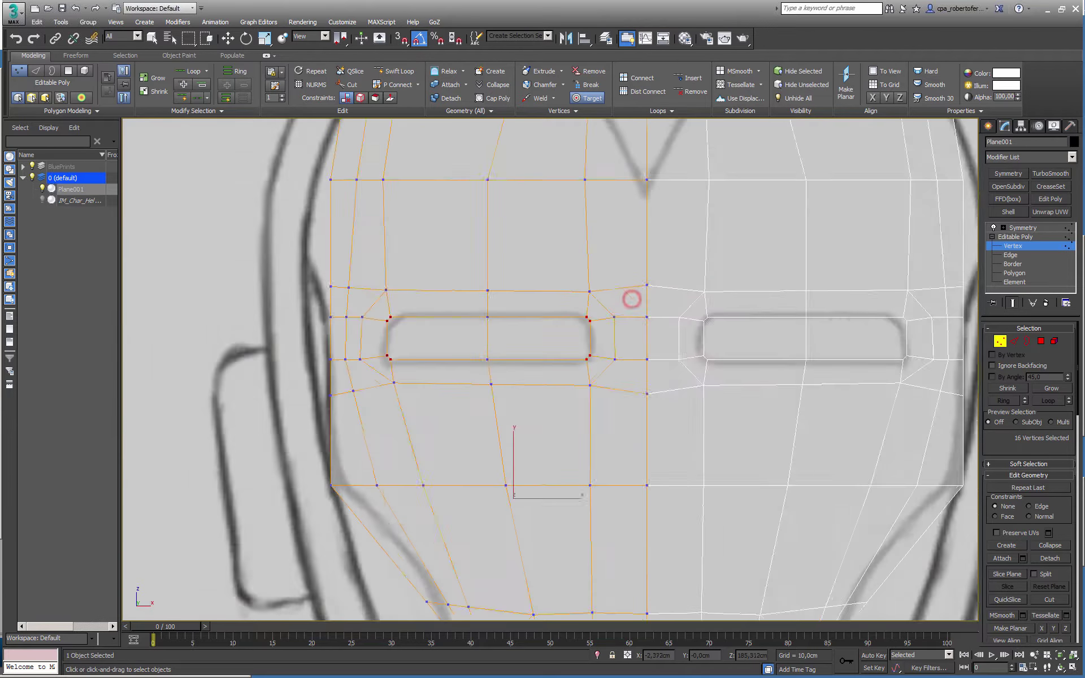
middle_click_drag(562, 531, 439, 350)
scroll(414, 402, "up", 7)
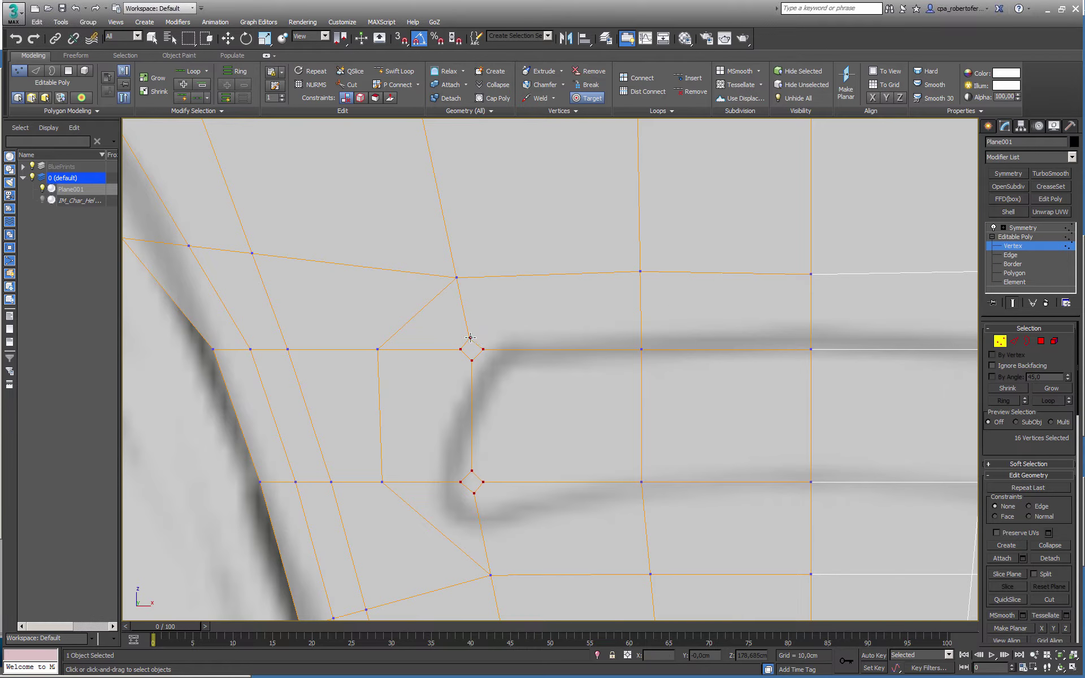
left_click(483, 349)
left_click(461, 349)
left_click(471, 360)
left_click(461, 482)
left_click(471, 471)
left_click(474, 493)
left_click(483, 482)
scroll(483, 482, "down", 8)
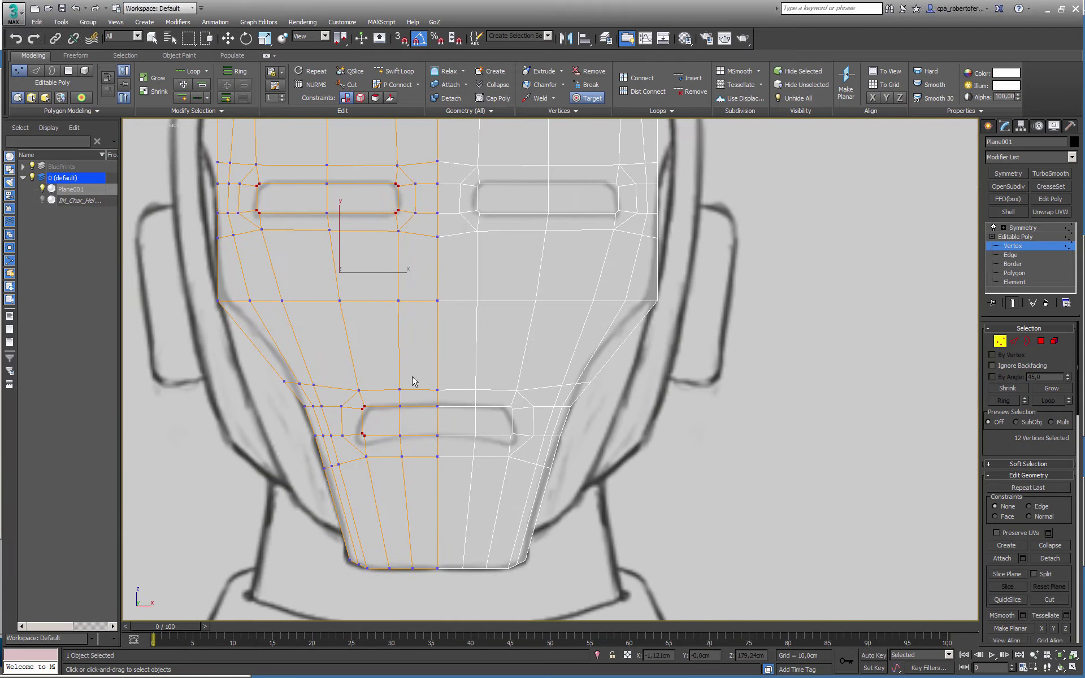
key("w")
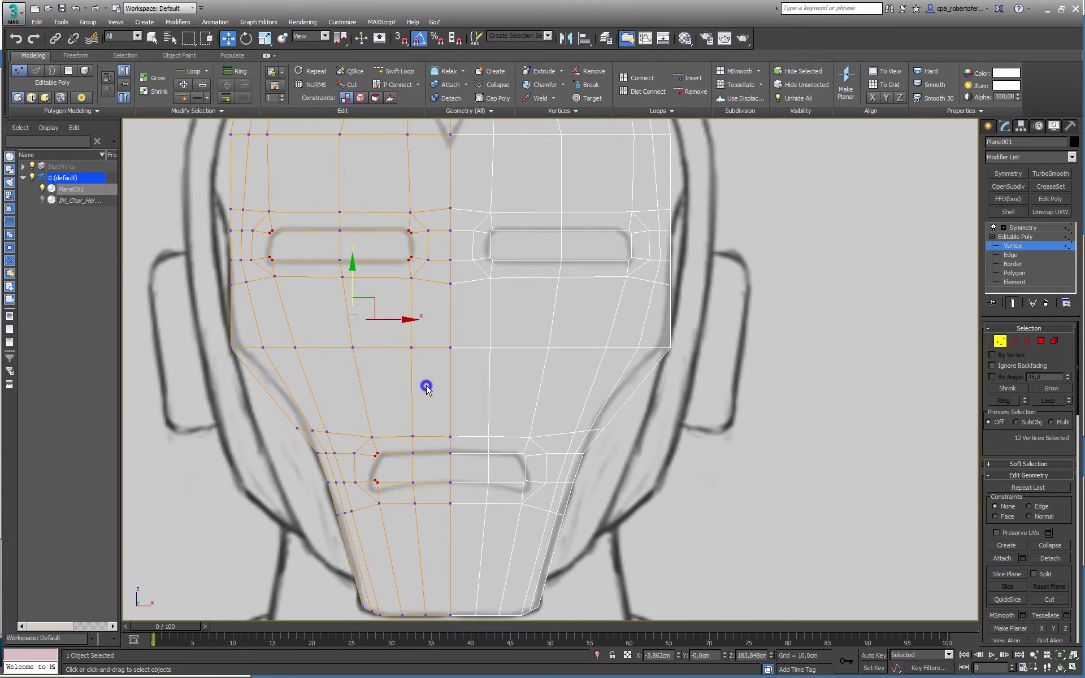
- Select the mask's polygons by number of sides, first those with 3 and then those with 5
left_click(1041, 340)
left_click(122, 55)
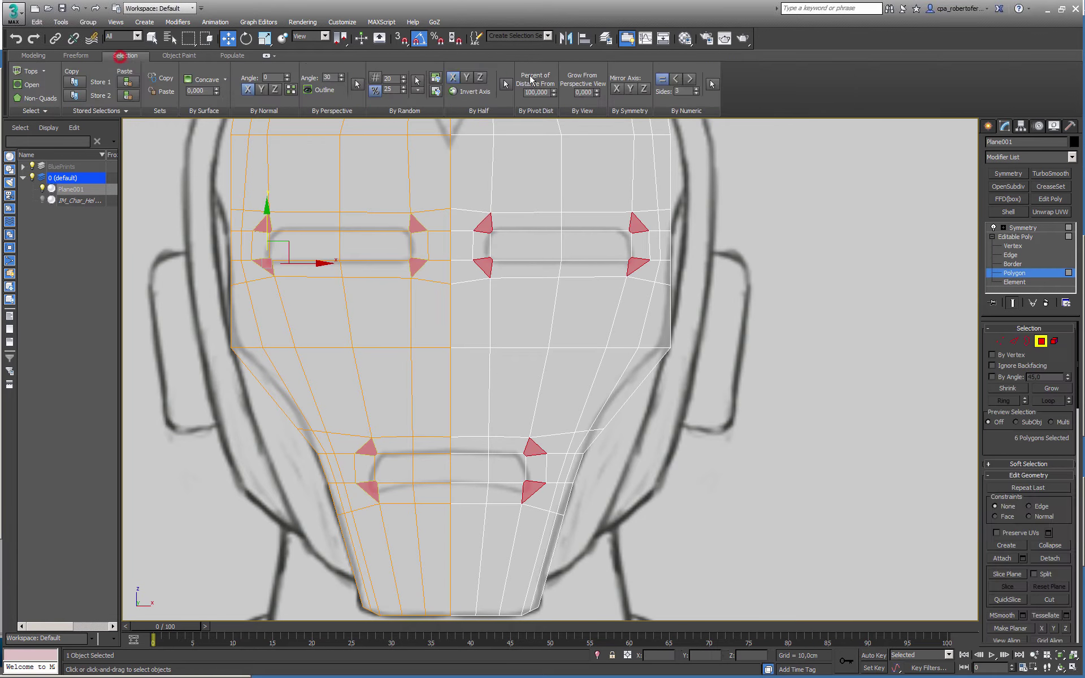
left_click(712, 84)
scroll(534, 290, "down", 5)
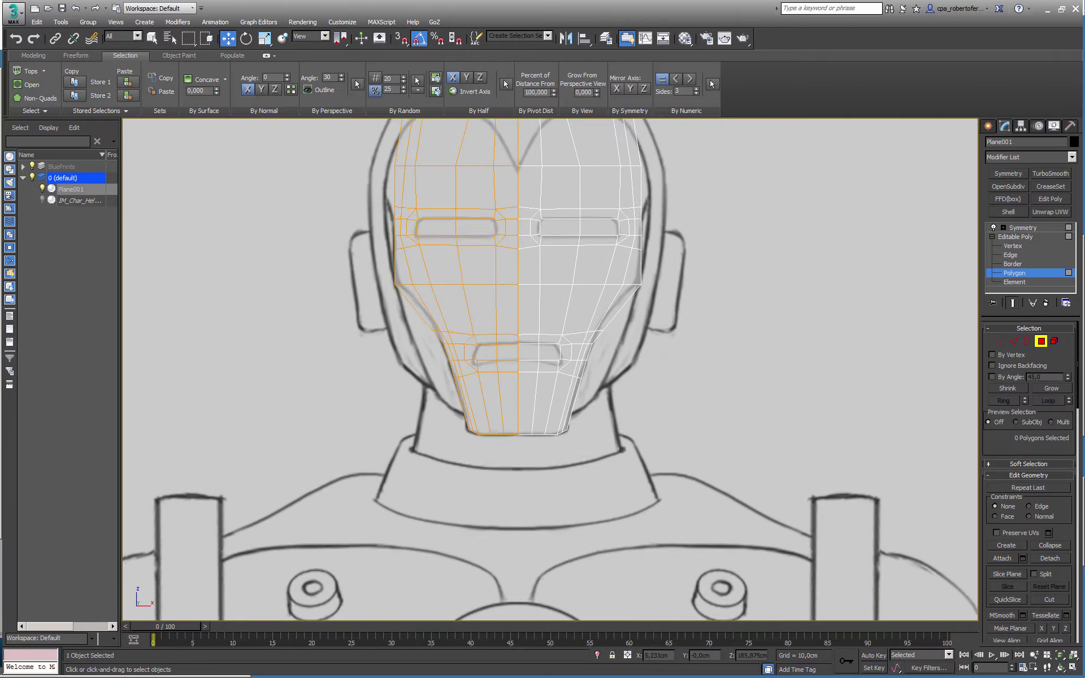
left_click(710, 84)
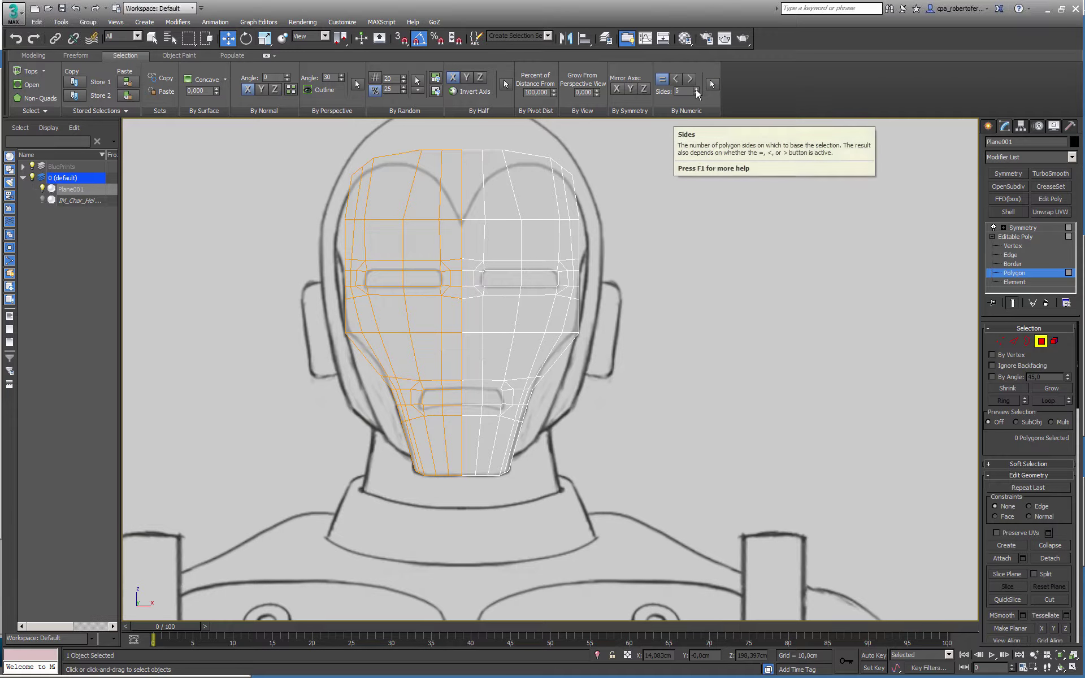
- Select the polygons with more than 4 sides, and replace that selection with the inner polygon just below the eye opening
left_click(696, 93)
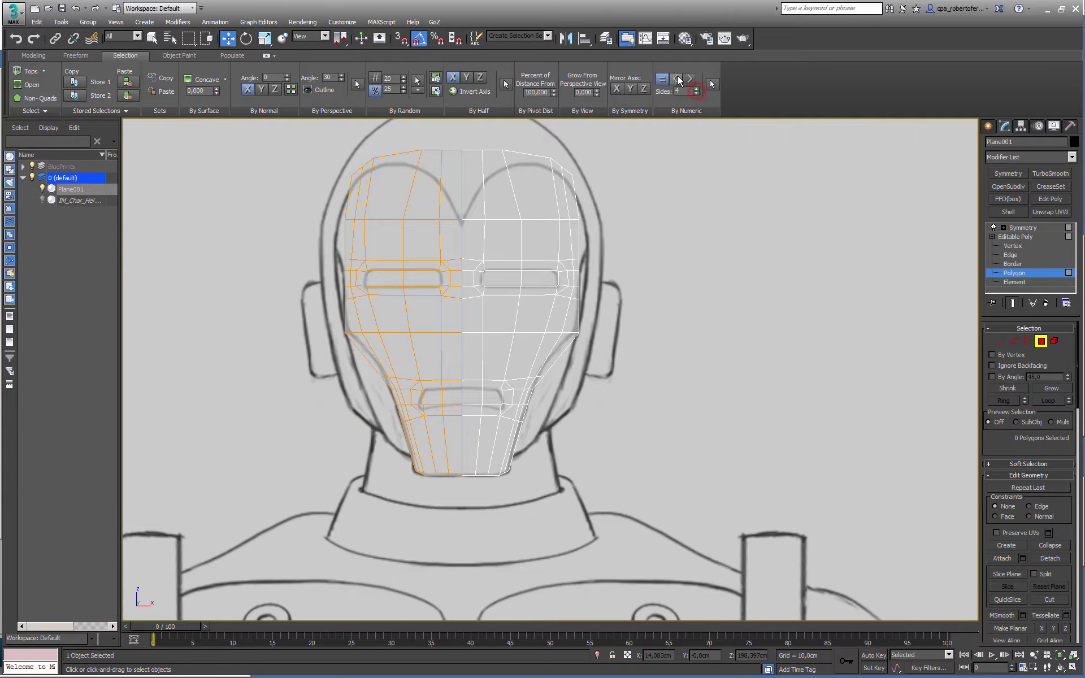
left_click(710, 85)
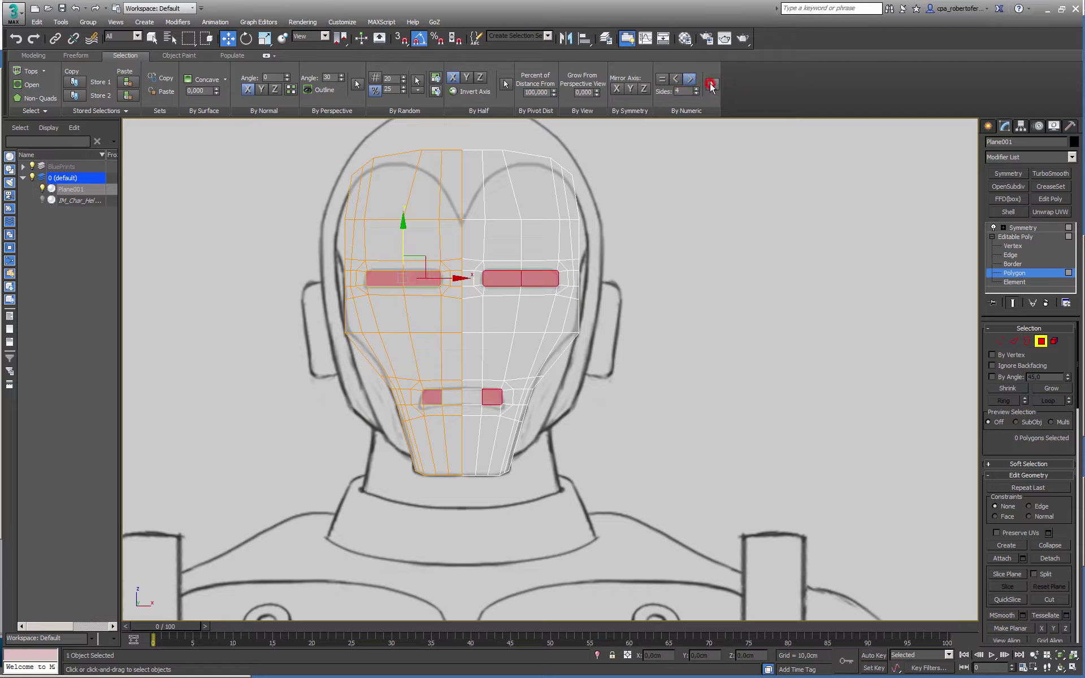
scroll(501, 238, "up", 3)
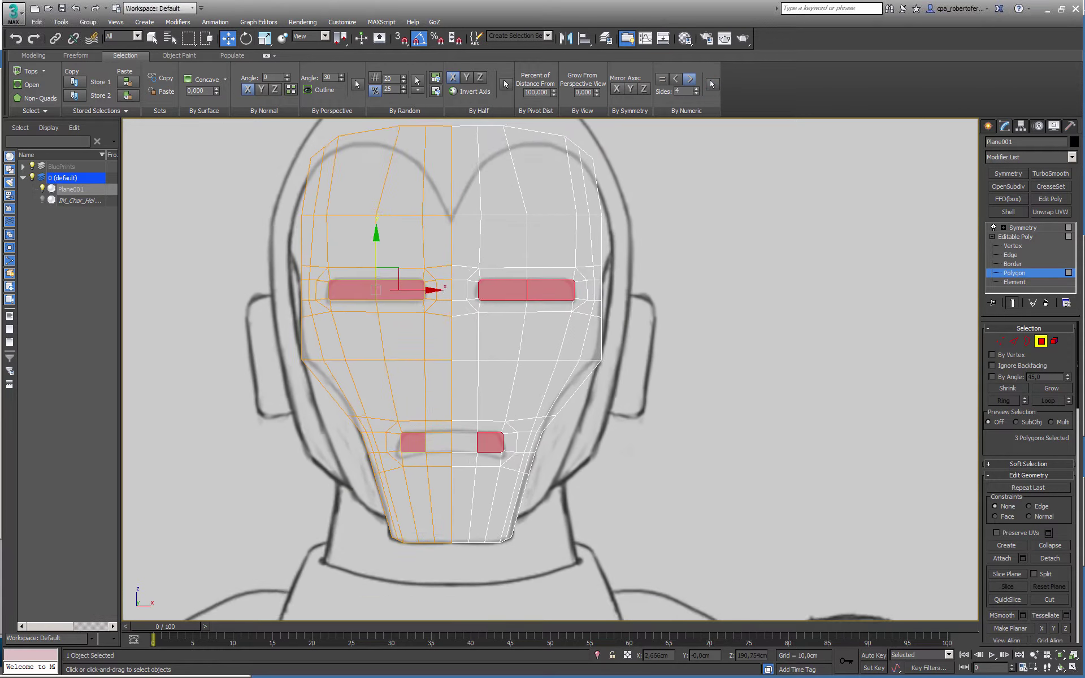
scroll(505, 324, "up", 1)
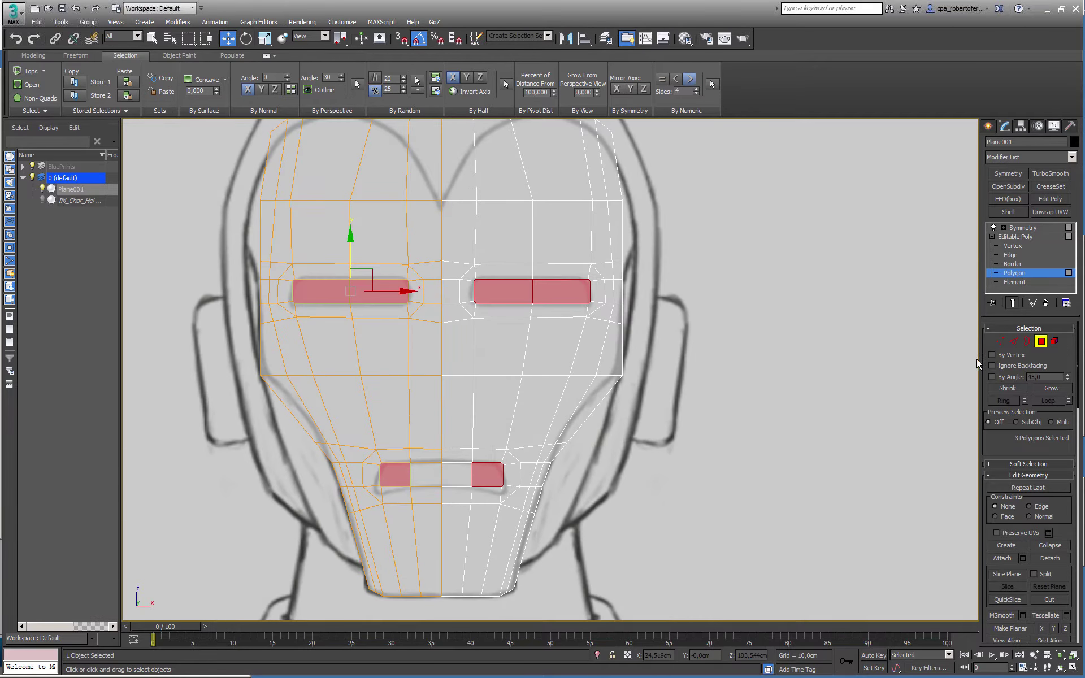
scroll(481, 441, "up", 3)
left_click(348, 321)
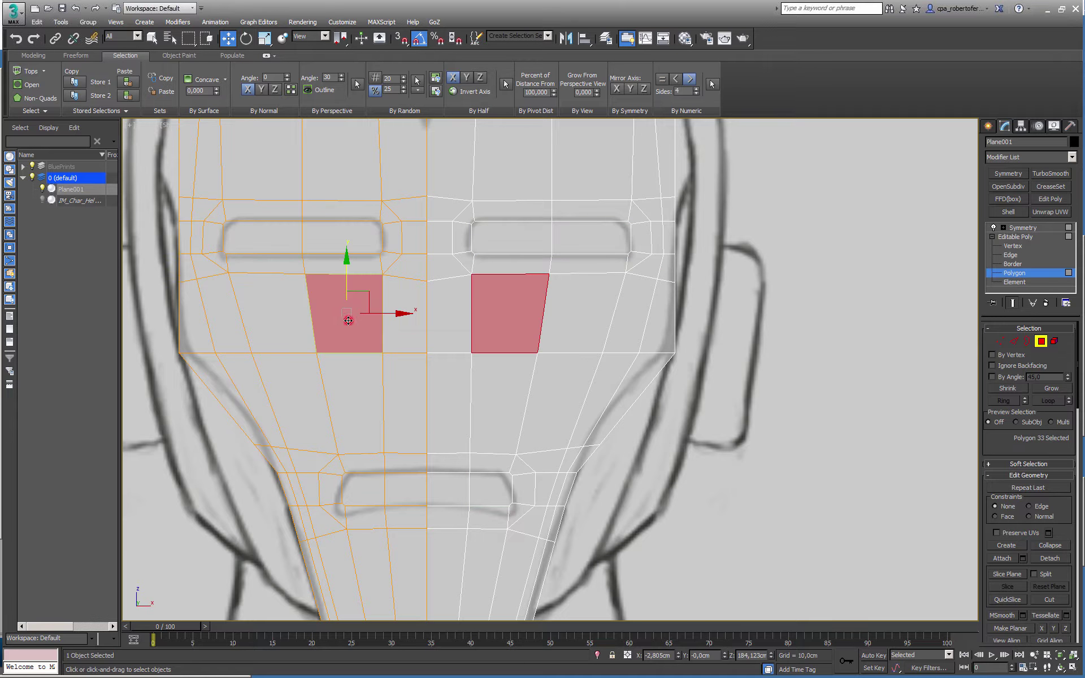
- Replace the selection with the polygons filling the eye and mouth openings and delete them
left_click(873, 374)
left_click(252, 243)
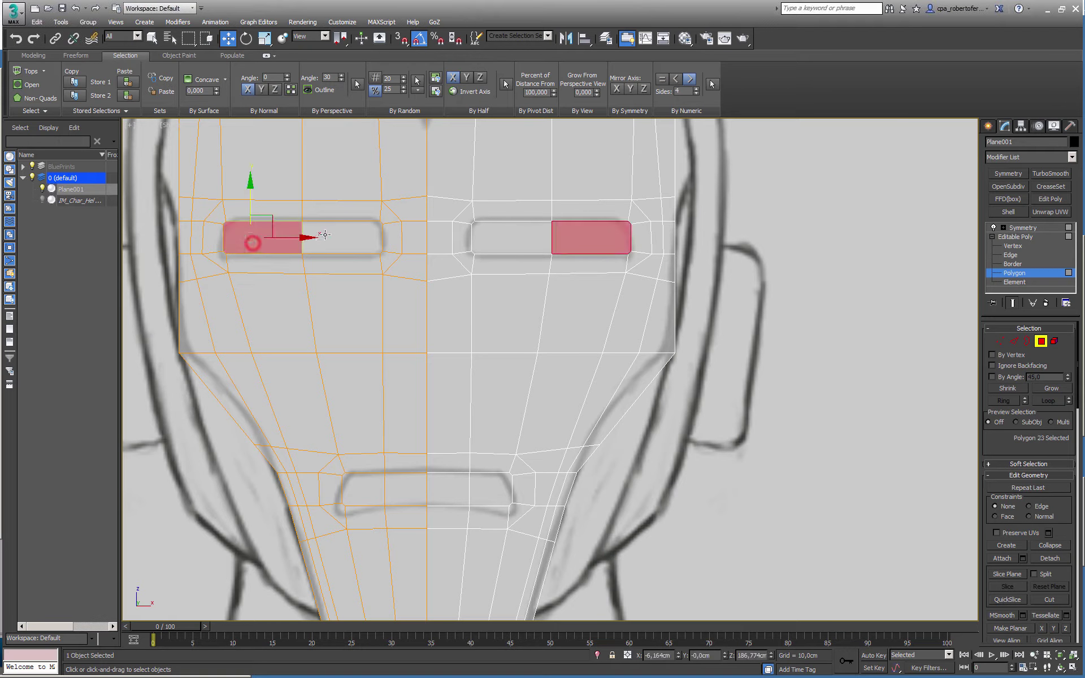
left_click(334, 233, "ctrl")
left_click(356, 483, "ctrl")
left_click(403, 485, "ctrl")
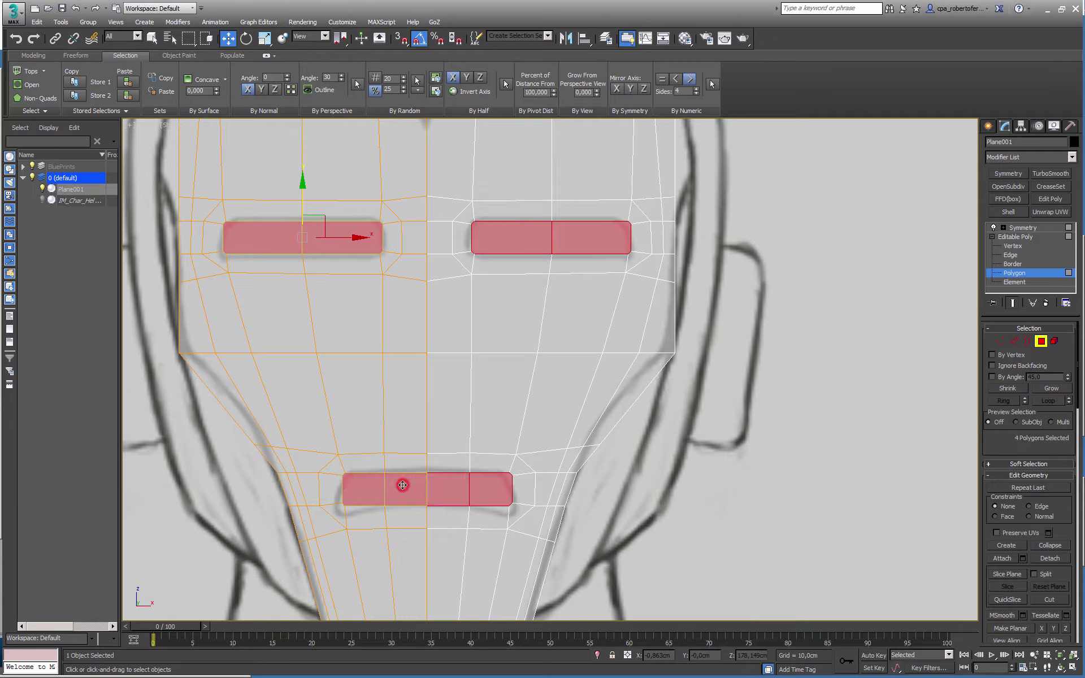
key("alt+w")
right_click(598, 516)
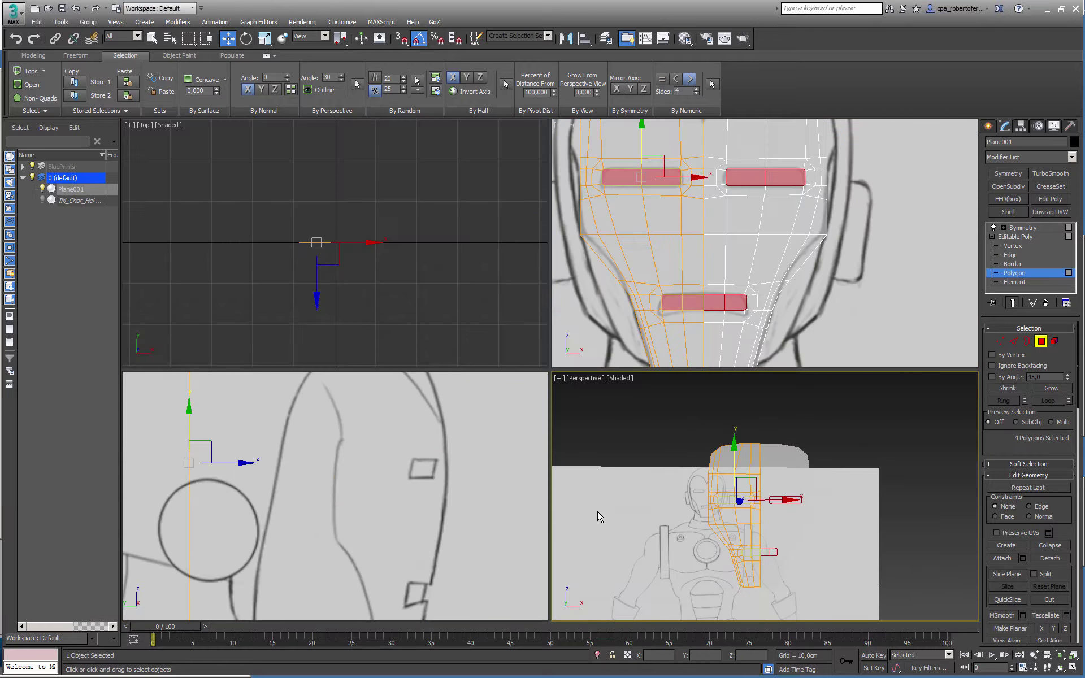
key("alt+w")
middle_click_drag(457, 433, 354, 448, "alt")
key("Delete")
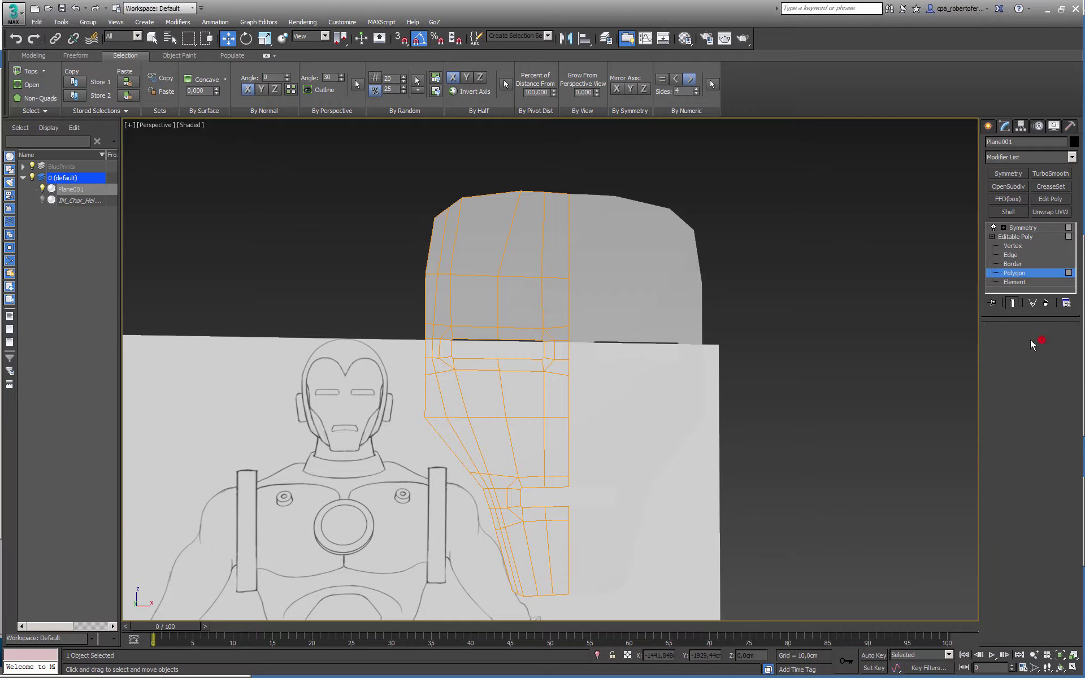
- Leave polygon editing and show the mask shaded with edged faces
left_click(1041, 342)
key("F4")
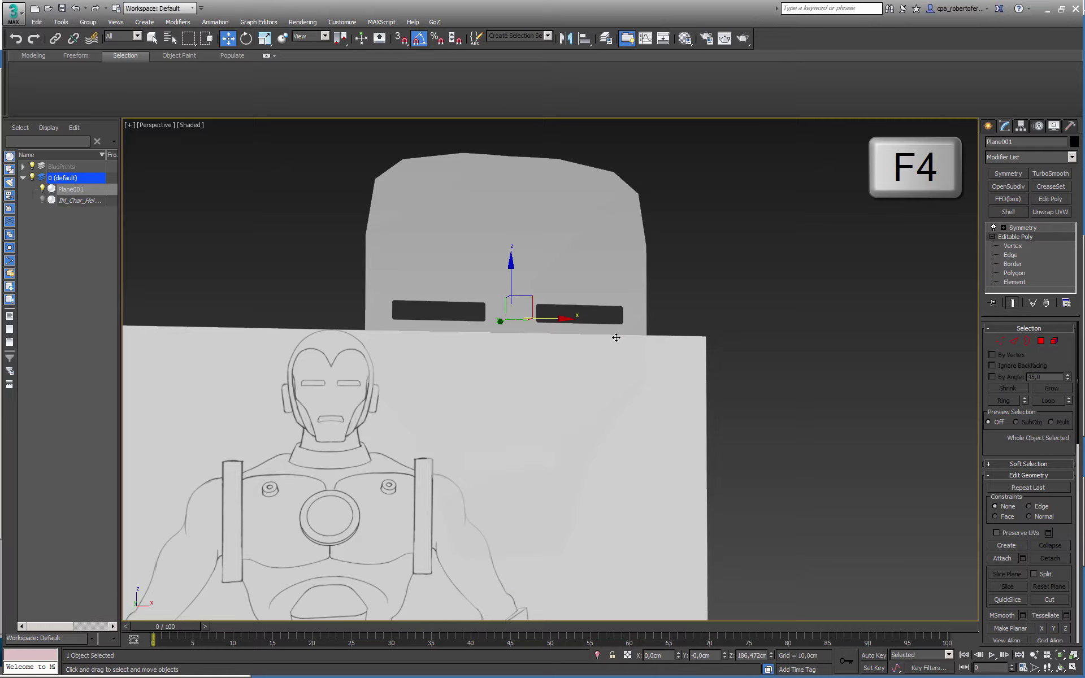
mouse_move(512, 289)
middle_mouse_down("alt")
mouse_move(536, 292)
mouse_move(515, 291)
middle_mouse_up("alt")
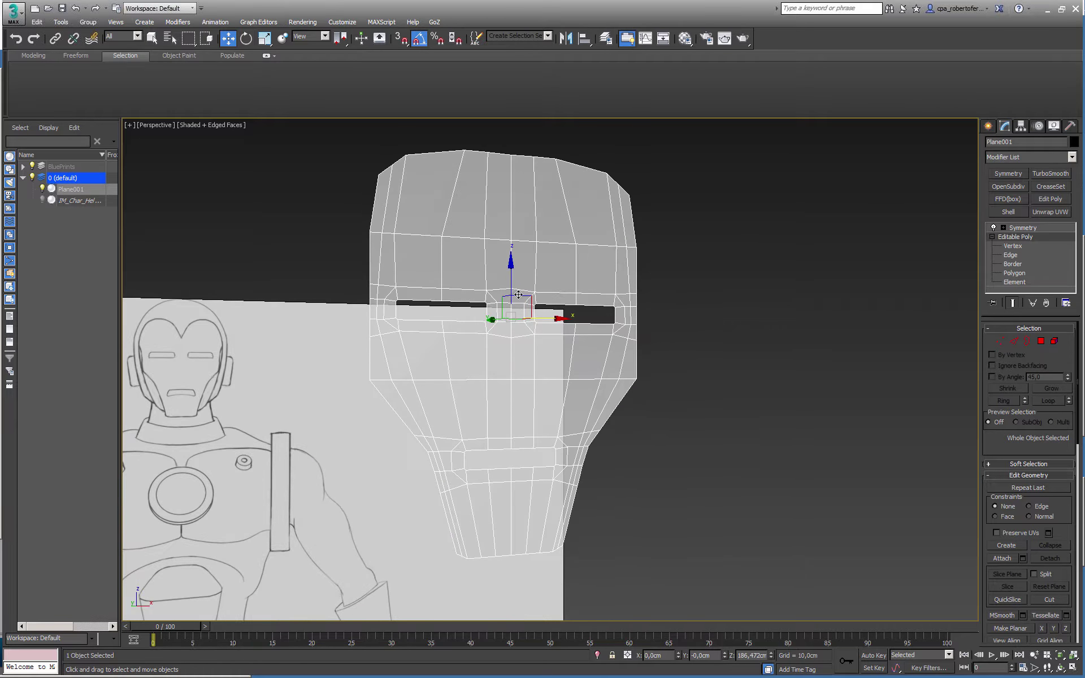
- Connect the vertical edges above the eyes, between the cheek and mouth rows and on the chin to add horizontal loops
left_click(1017, 342)
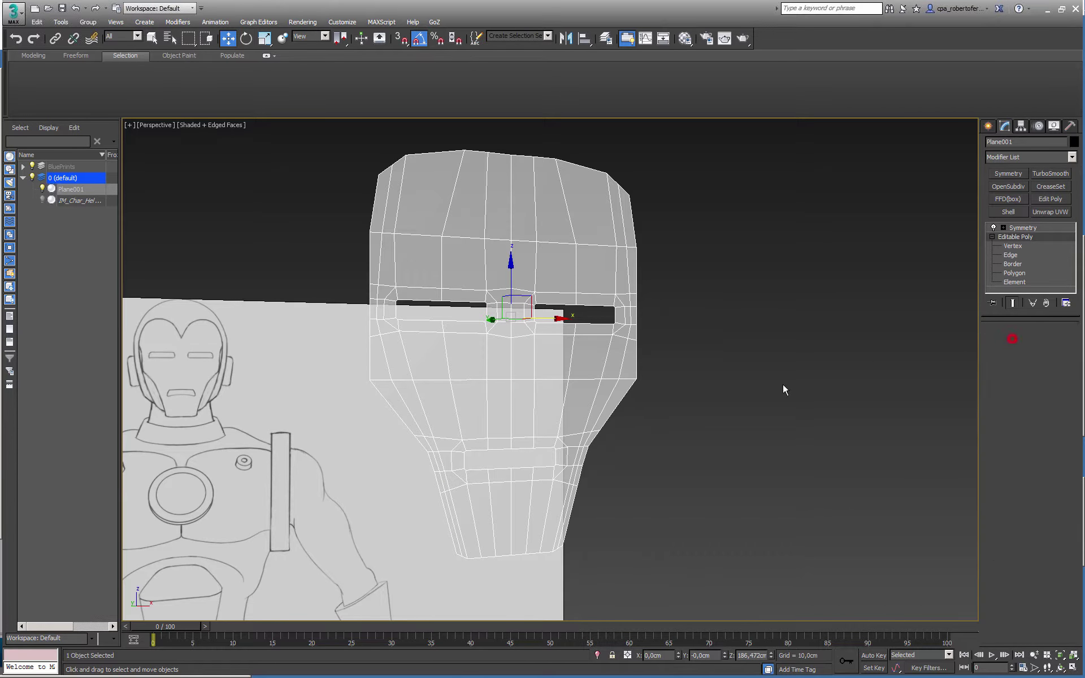
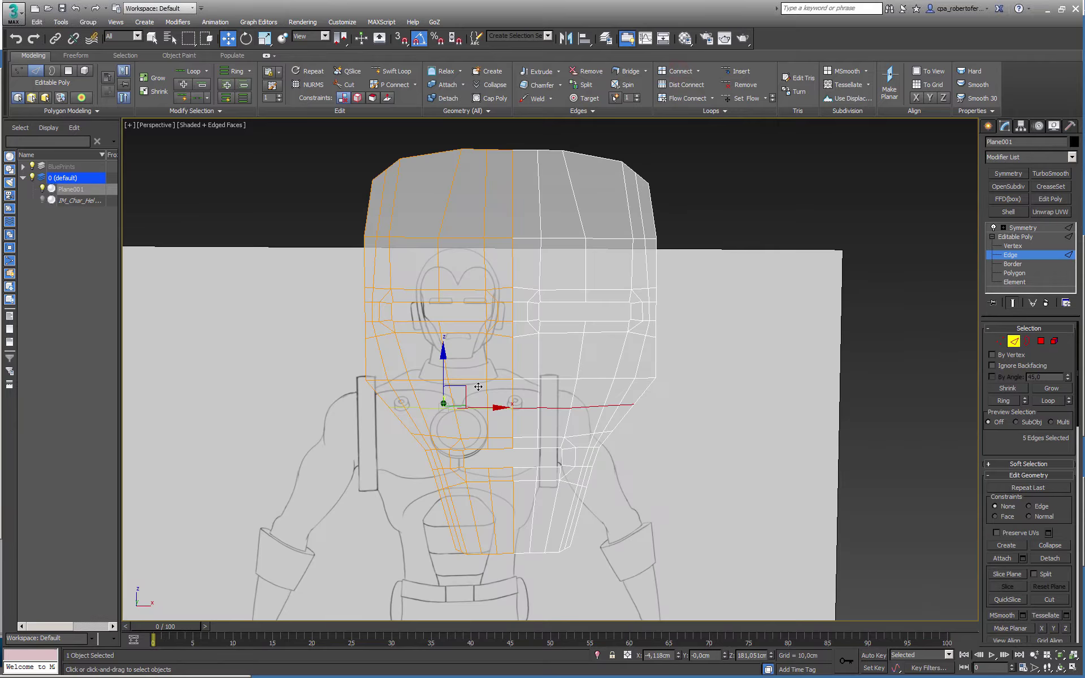
middle_click_drag(478, 387, 368, 271, "alt")
left_click_drag(500, 265, 691, 271)
left_click(676, 74)
left_click(679, 74)
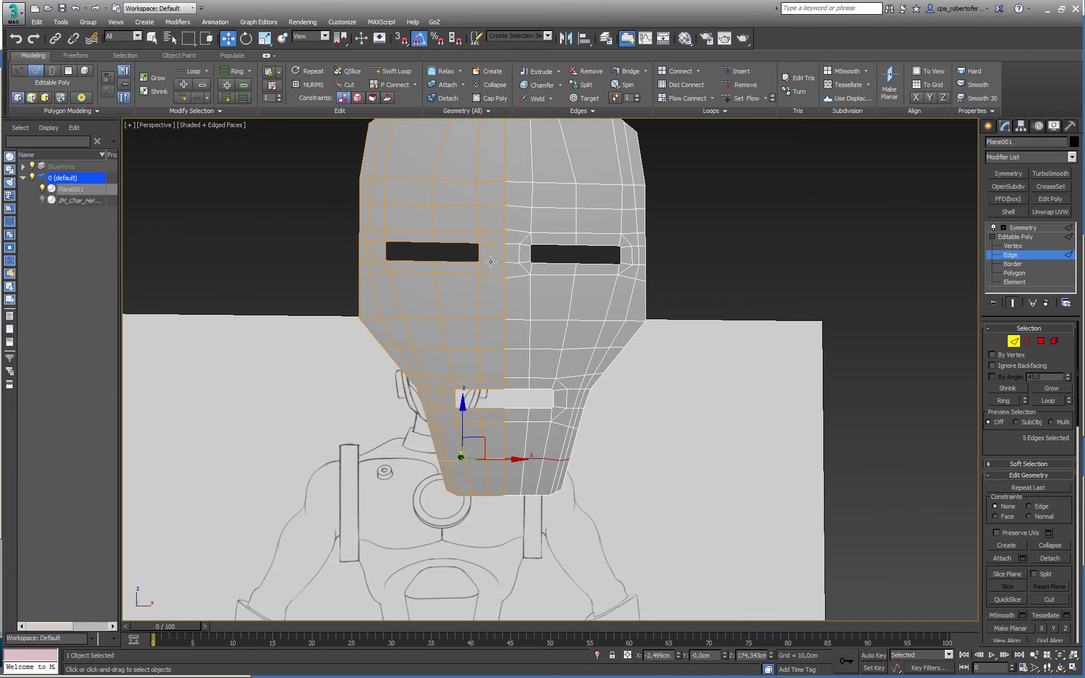
middle_click_drag(463, 350, 504, 327, "alt")
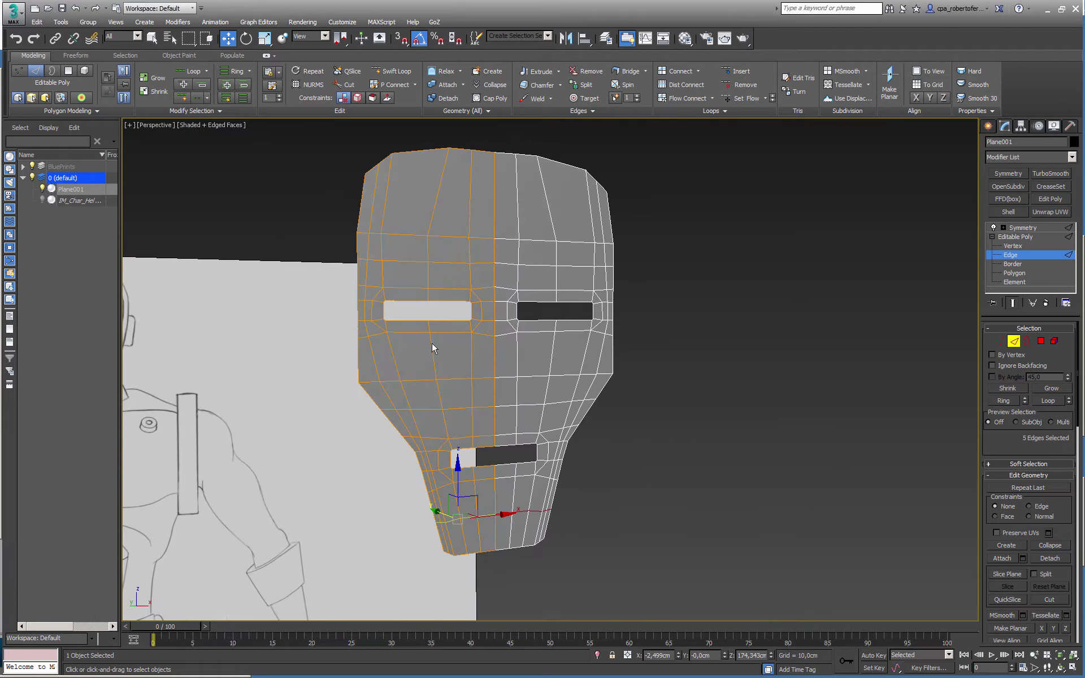
- Connect the vertical edges just below the eyes and those across the upper forehead, and leave edge editing
left_click_drag(339, 356, 641, 355)
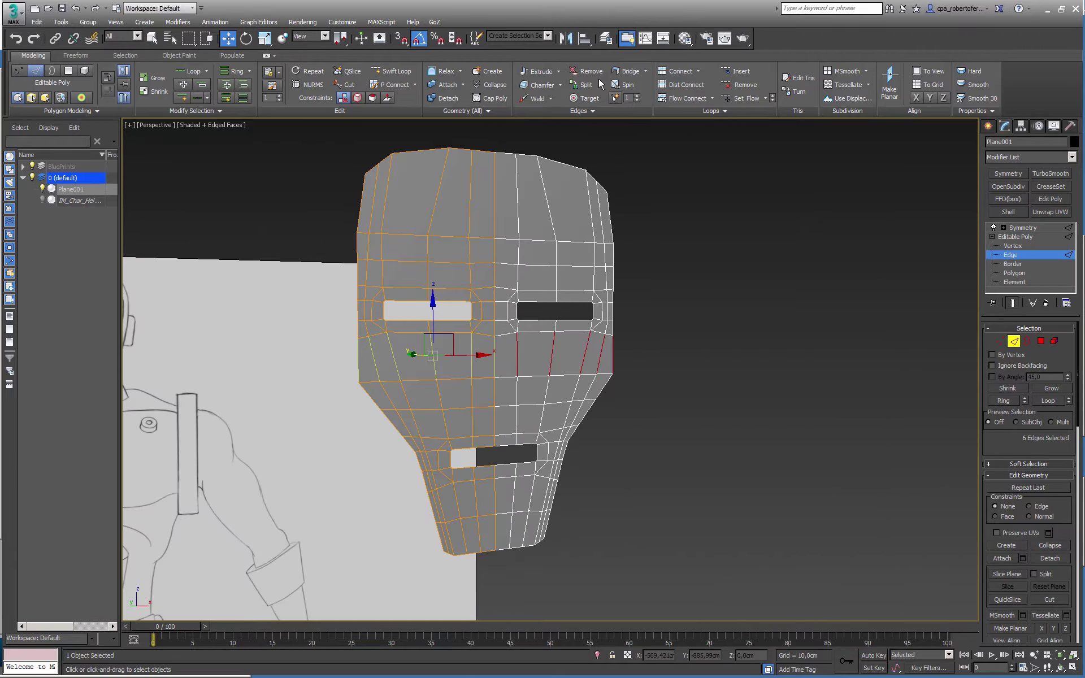
left_click(679, 72)
middle_click_drag(527, 238, 500, 271, "alt")
left_click_drag(320, 229, 655, 236)
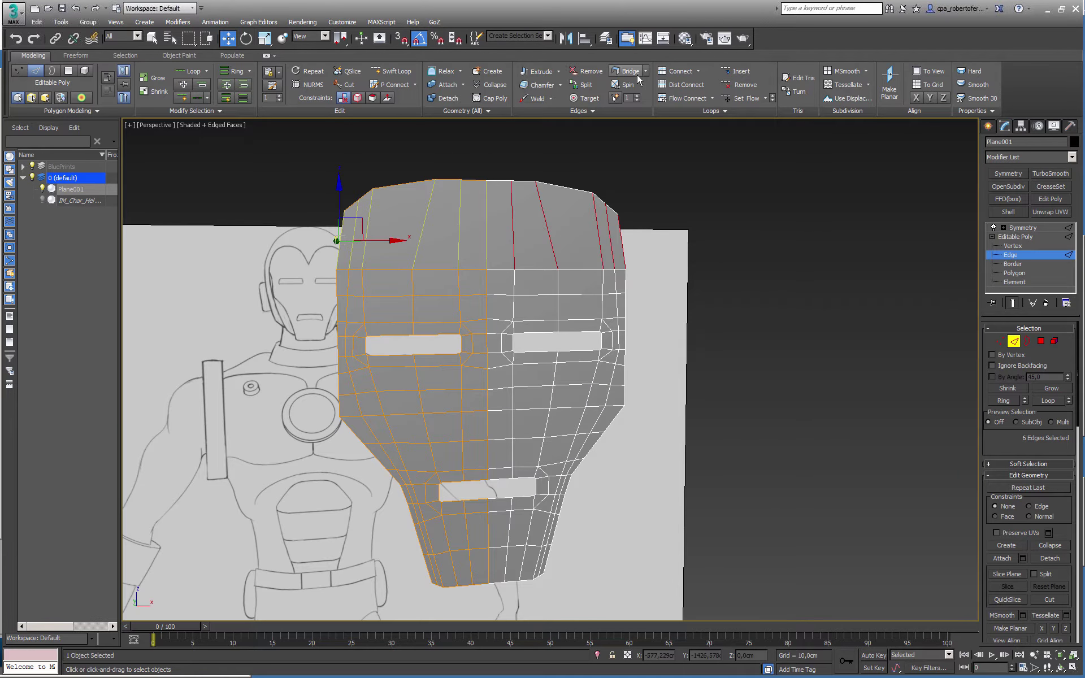
left_click(673, 72)
middle_click_drag(593, 333, 478, 332, "alt")
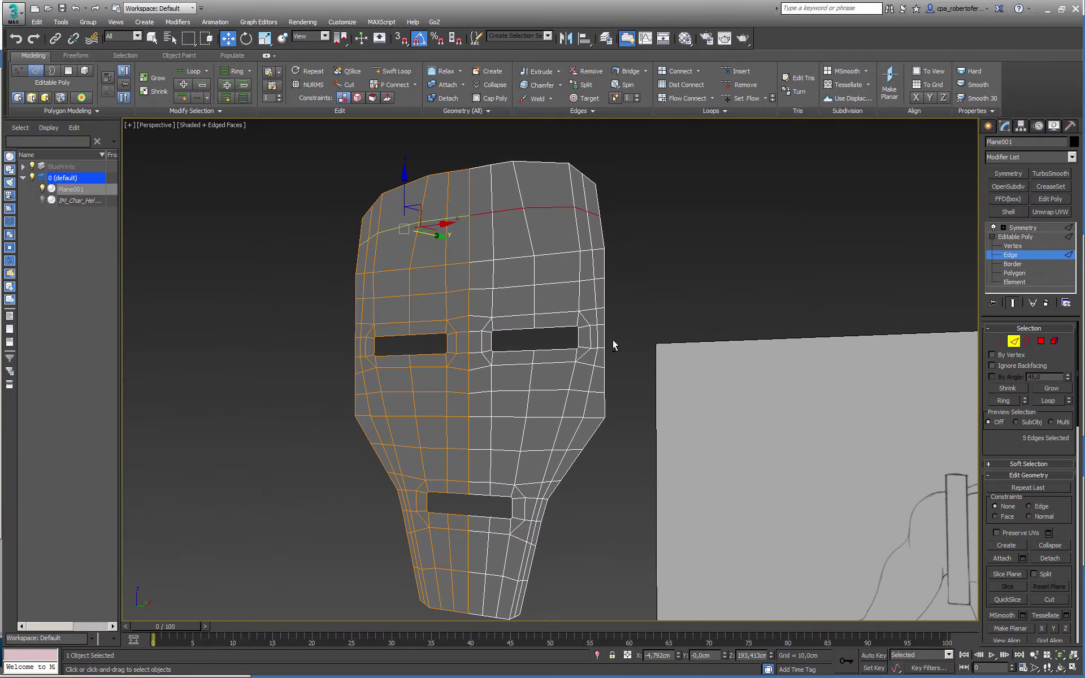
left_click(1013, 341)
middle_click_drag(566, 334, 595, 314, "alt")
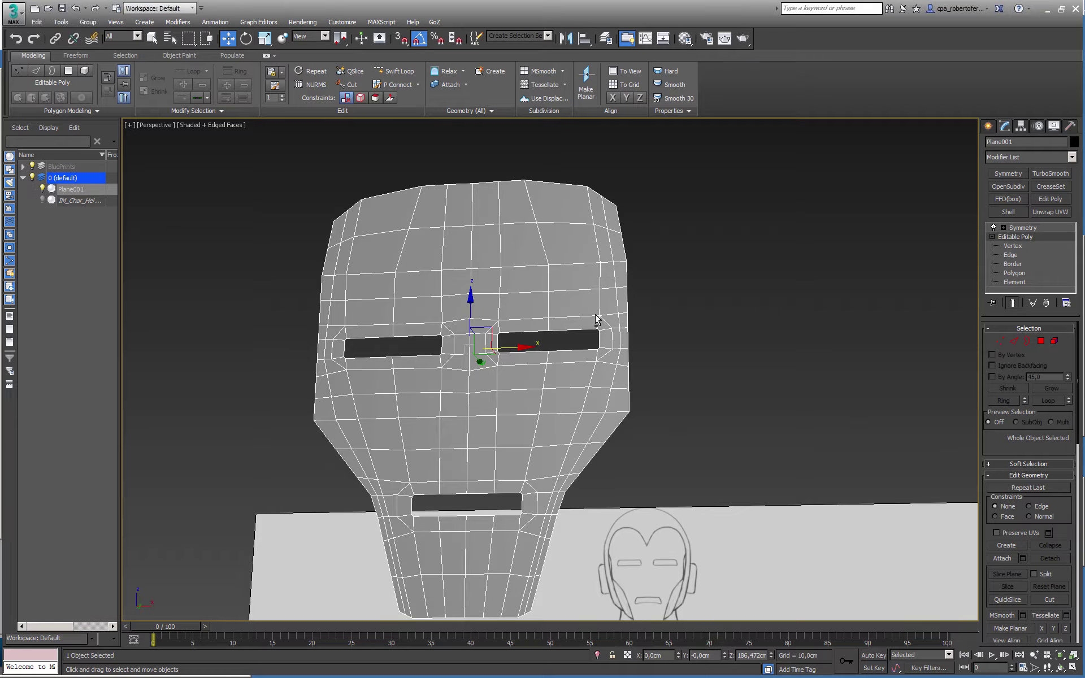
middle_click_drag(595, 314, 563, 300, "alt")
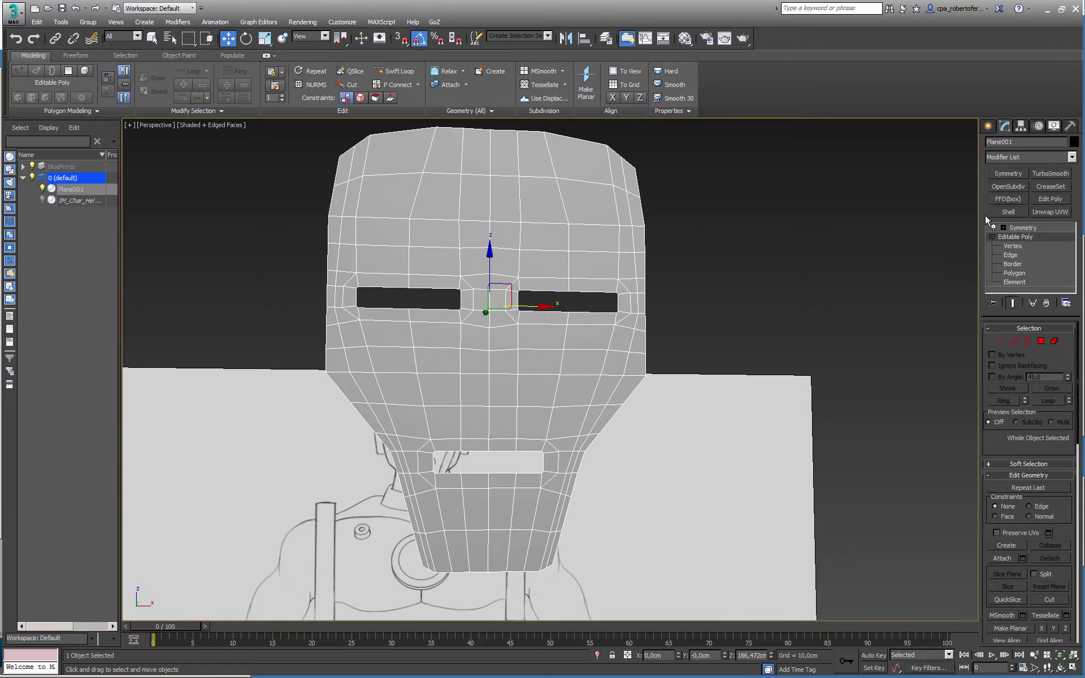
- Try a Bend modifier placed above Symmetry, with an angle of 61,5 on the X axis
left_click(1072, 157)
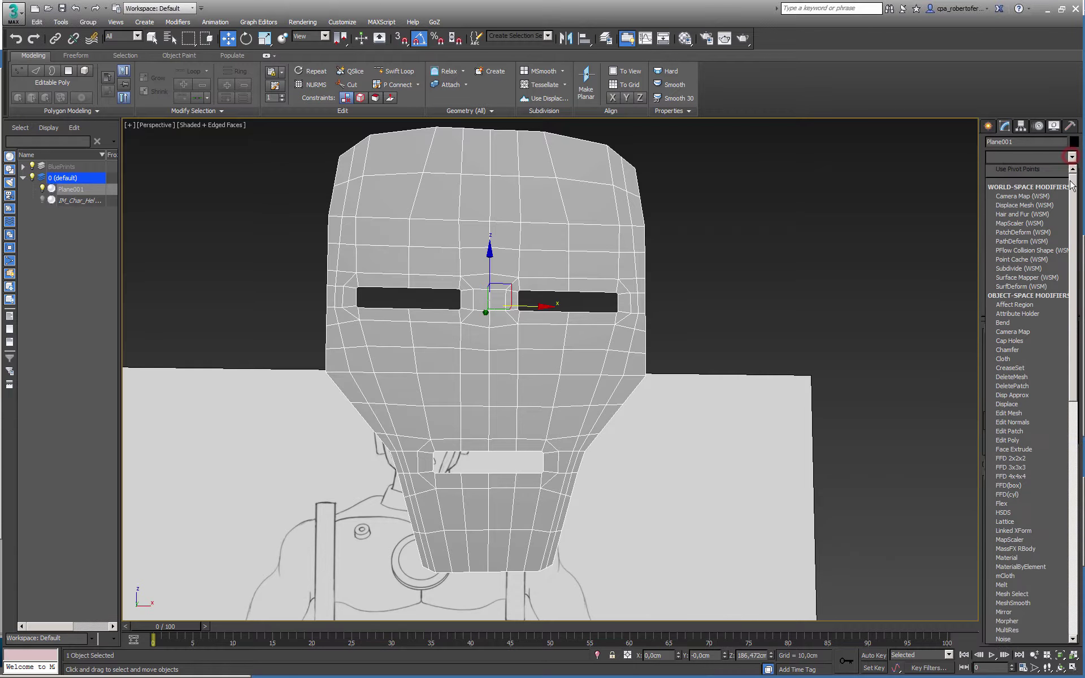
scroll(1074, 187, "down", 1)
left_click(1006, 316)
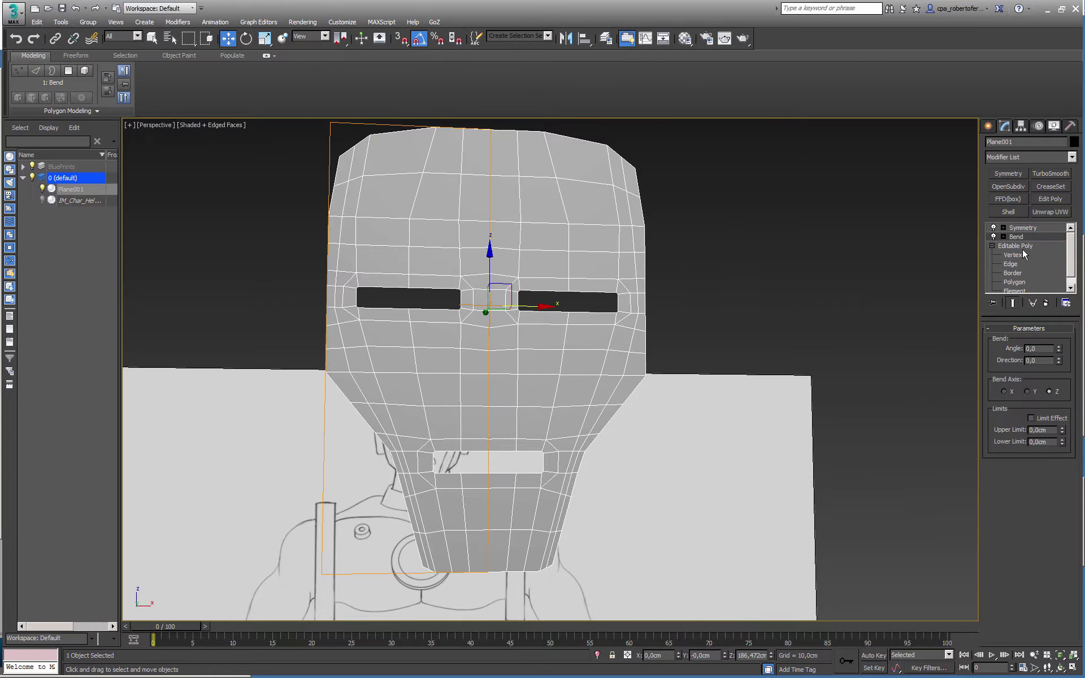
left_click_drag(1017, 240, 1028, 229)
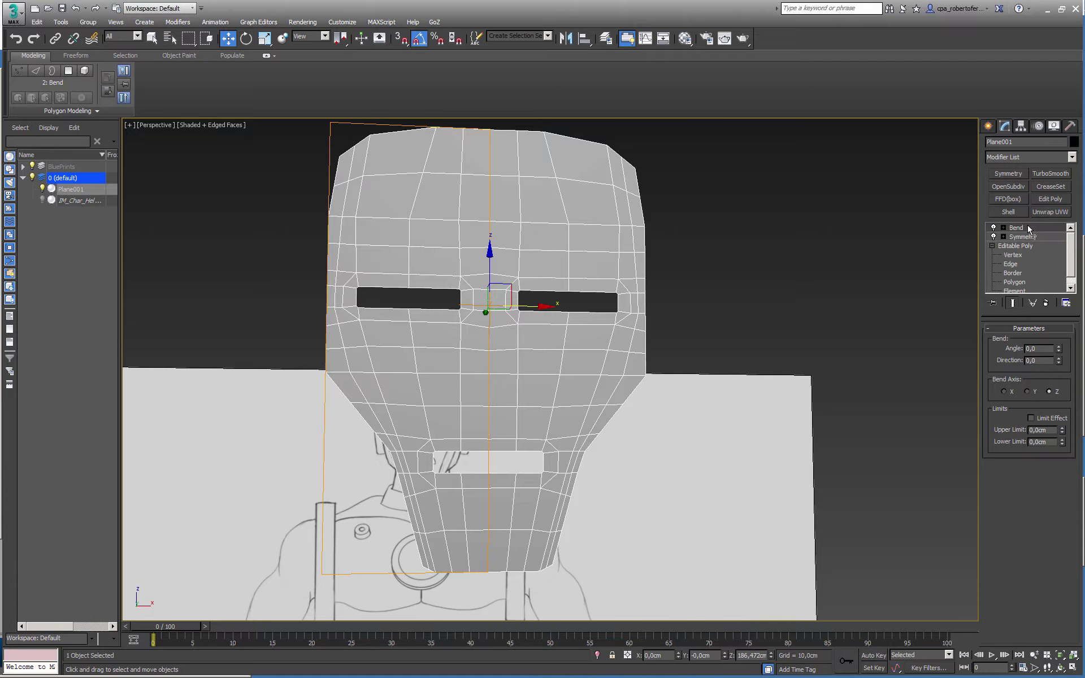
left_click_drag(1061, 352, 1052, 277)
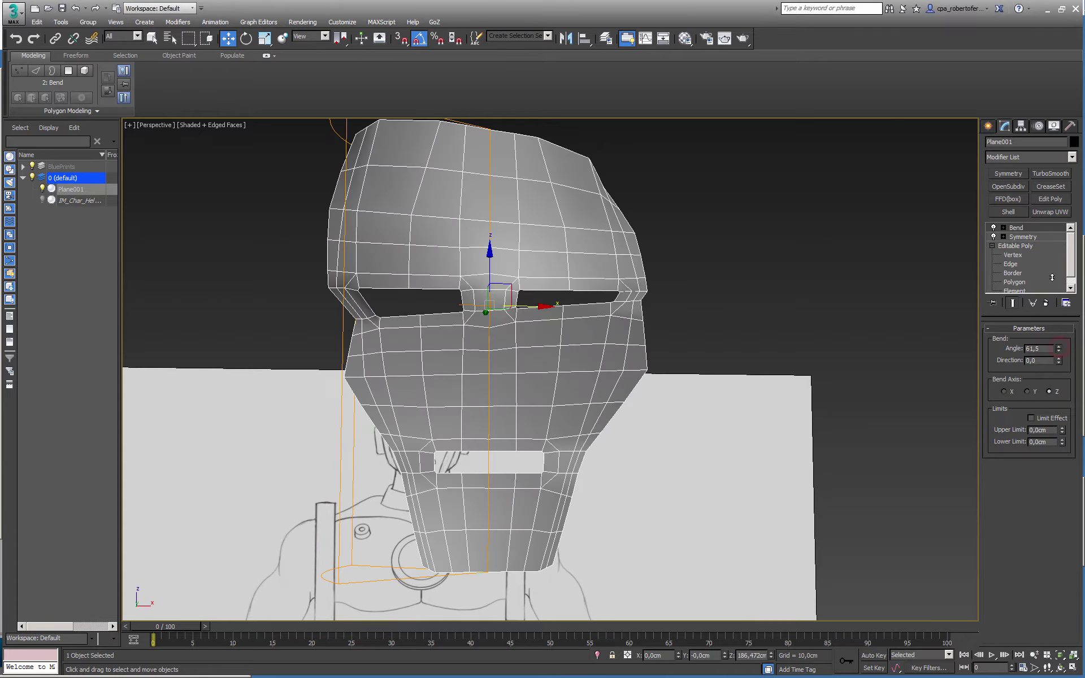
left_click(1004, 391)
- Try a Bend angle of 90 against the side-view blueprint
middle_click_drag(594, 395, 649, 390, "alt")
key("alt+w")
middle_click(430, 477)
key("alt+w")
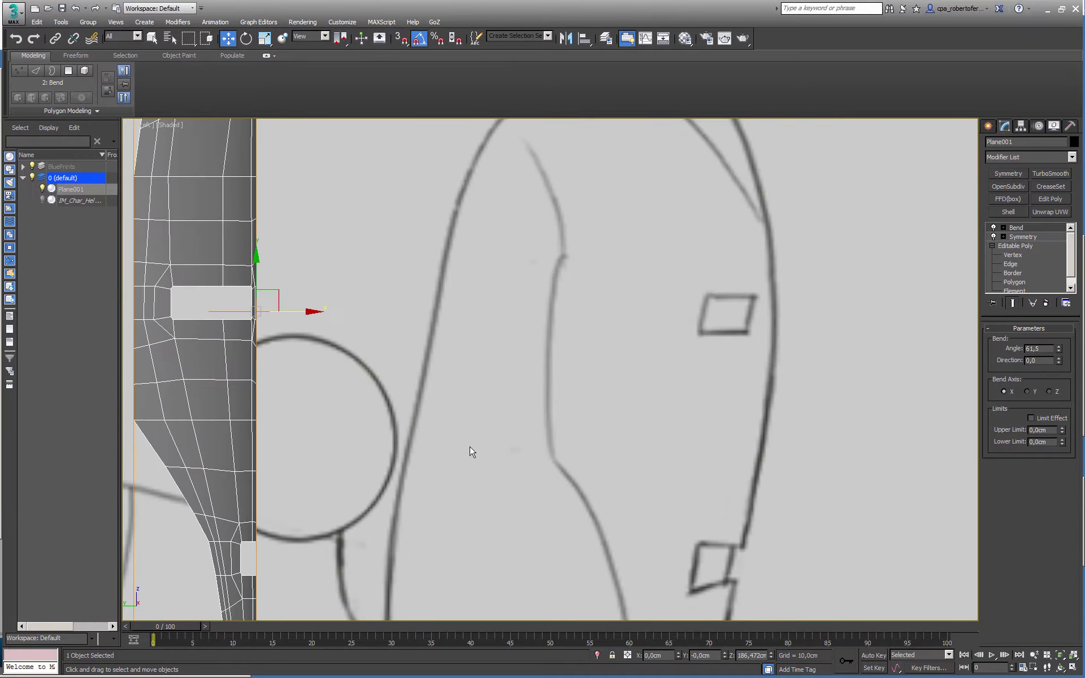
scroll(470, 454, "down", 3)
mouse_move(371, 364)
left_mouse_down()
mouse_move(626, 364)
mouse_move(624, 310)
mouse_move(641, 296)
left_mouse_up()
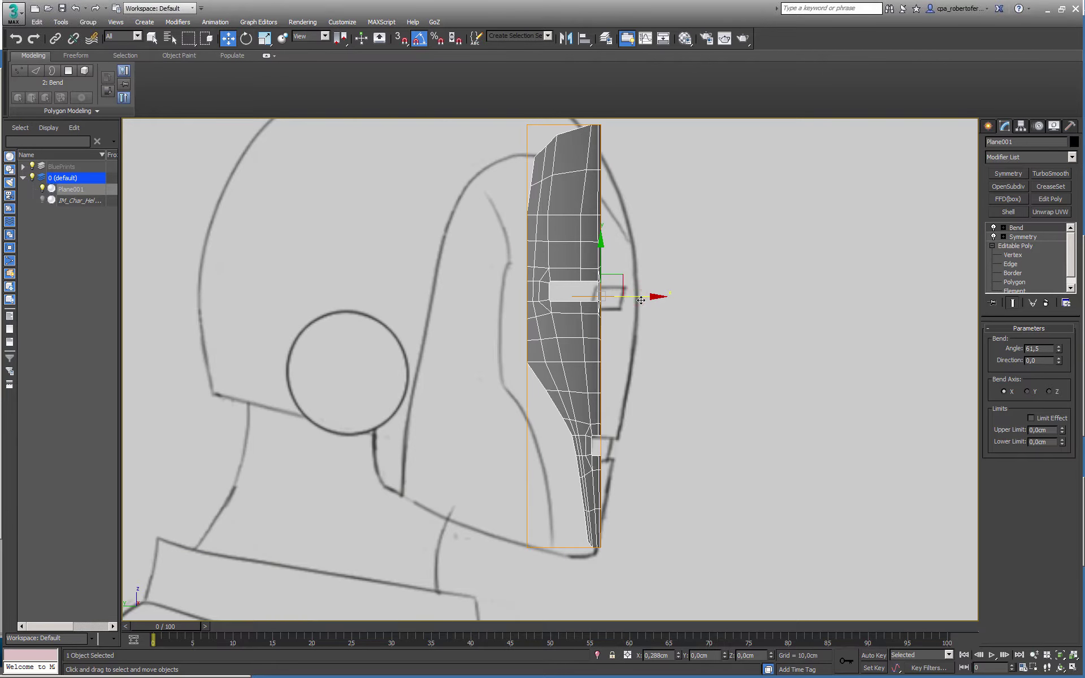
left_click_drag(1061, 353, 1062, 315)
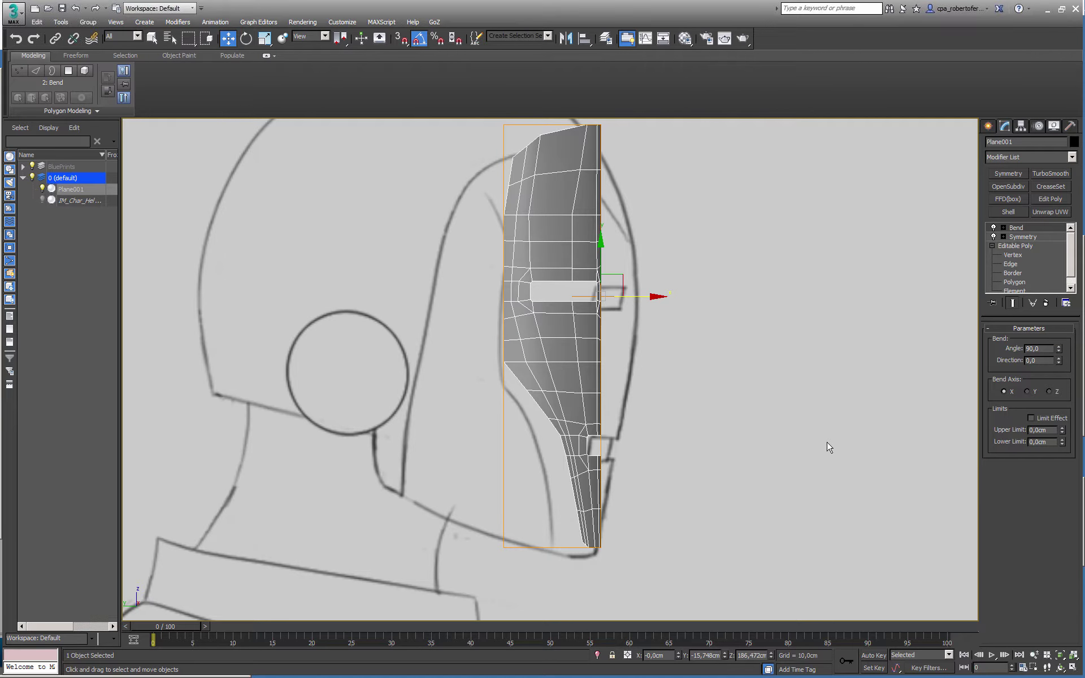
- Inspect the bent mask in perspective and remove the Bend modifier
key("alt+w")
middle_click(792, 472)
key("alt+w")
middle_click_drag(791, 472, 628, 435, "alt")
middle_click_drag(786, 440, 727, 441, "alt")
middle_click_drag(898, 450, 757, 448, "alt")
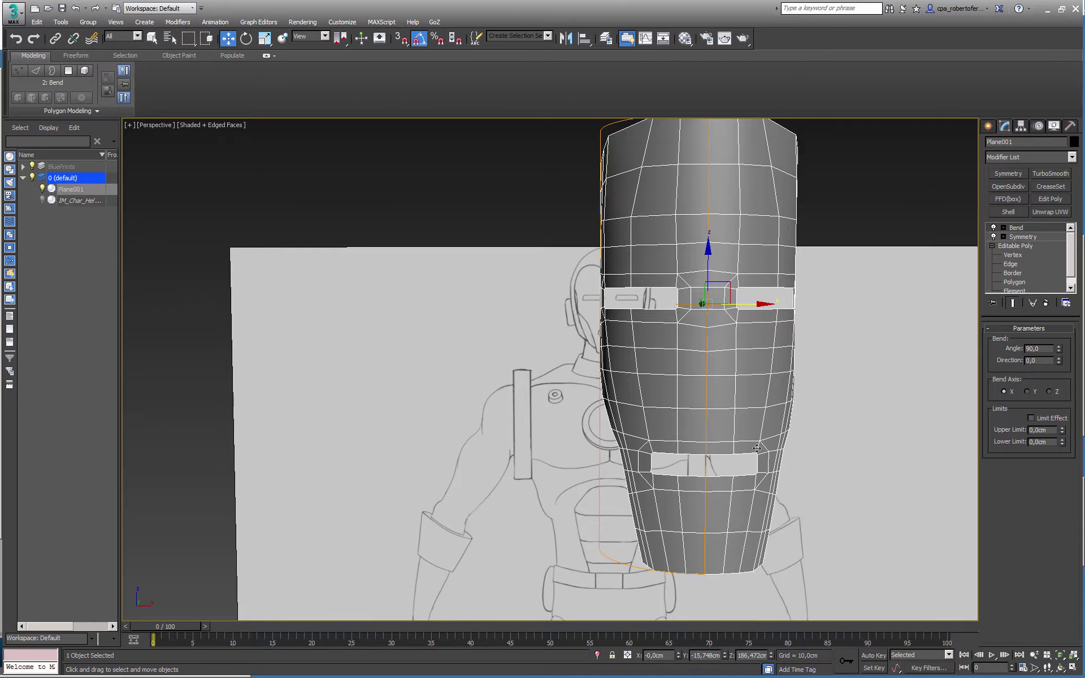
left_click(1045, 303)
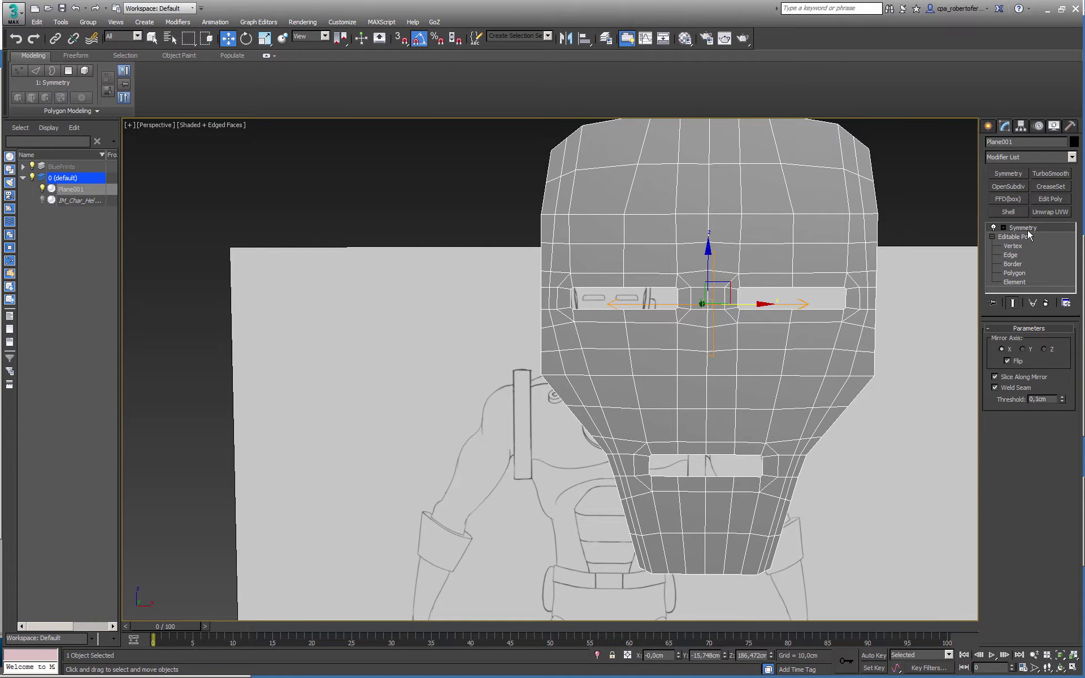
- Add a Bend modifier above Symmetry with the X axis and an angle of 89,5, and compare it with the side-view blueprint
left_click(1072, 158)
key("b")
key("Return")
left_click(1003, 392)
left_click_drag(1059, 349, 1059, 247)
key("l")
middle_click_drag(791, 406, 790, 420)
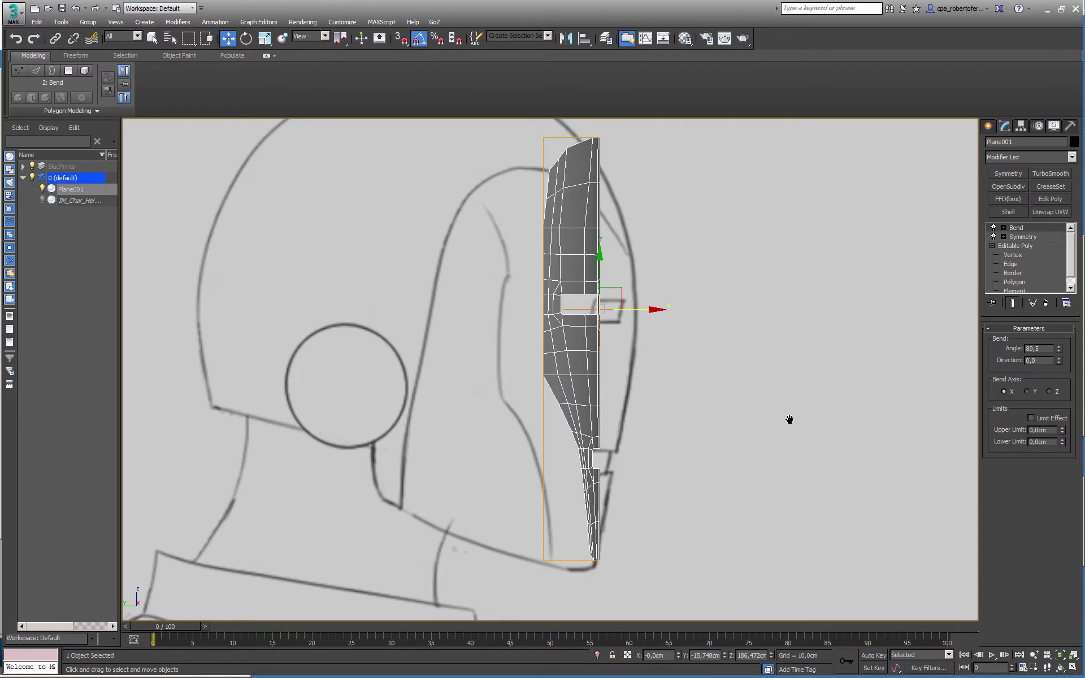
- Add a second Bend modifier on top of the first and set its upper limit to 2,906 cm
left_click(1072, 158)
scroll(1055, 243, "down", 1)
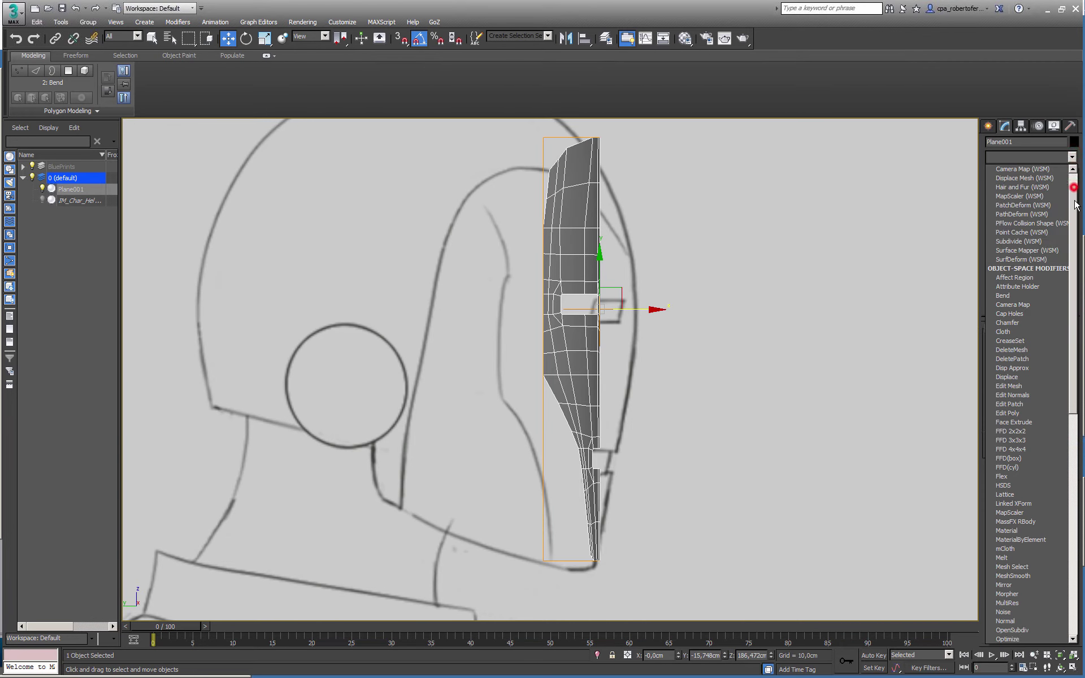
left_click(1021, 298)
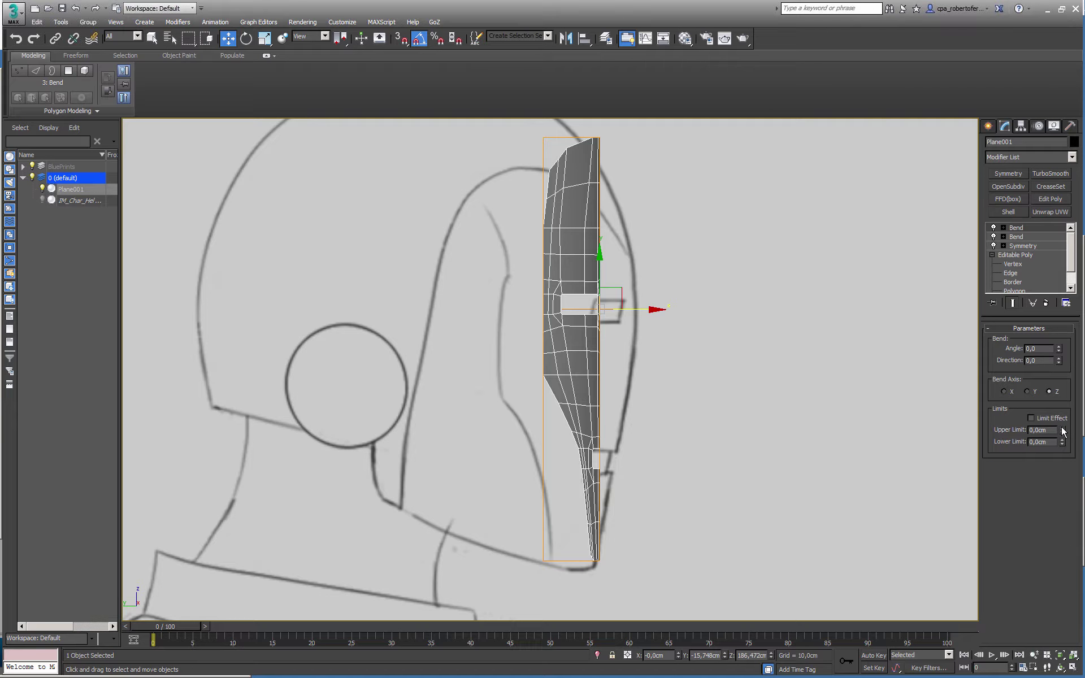
left_click_drag(1062, 430, 1066, 403)
key("alt+w")
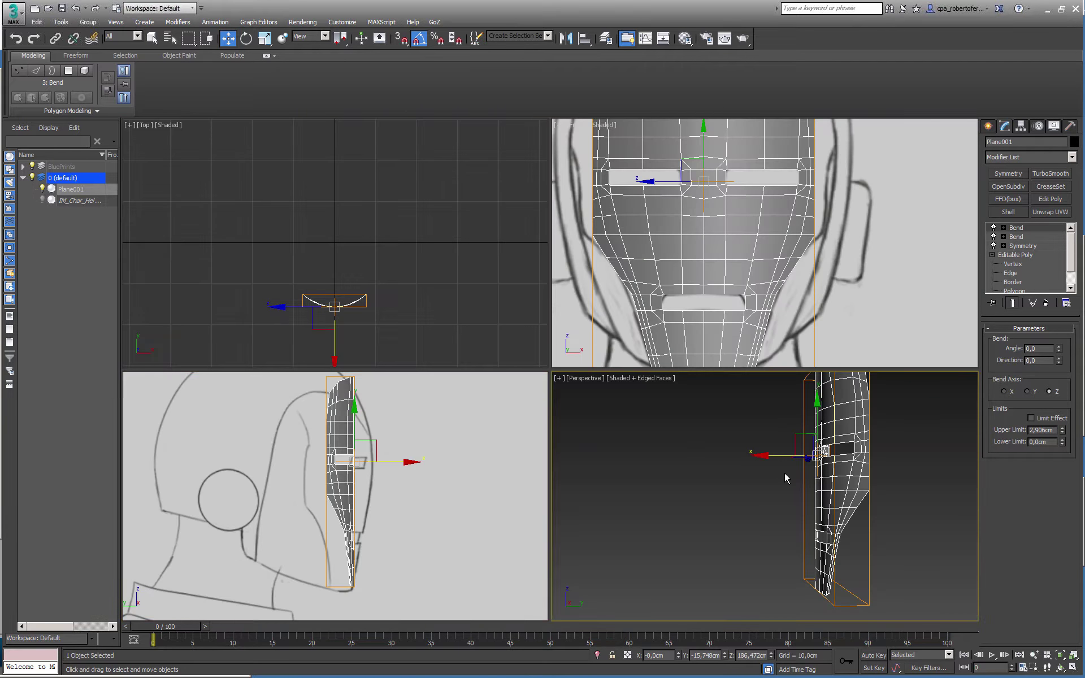
key("alt+w")
middle_click_drag(656, 452, 726, 459, "alt")
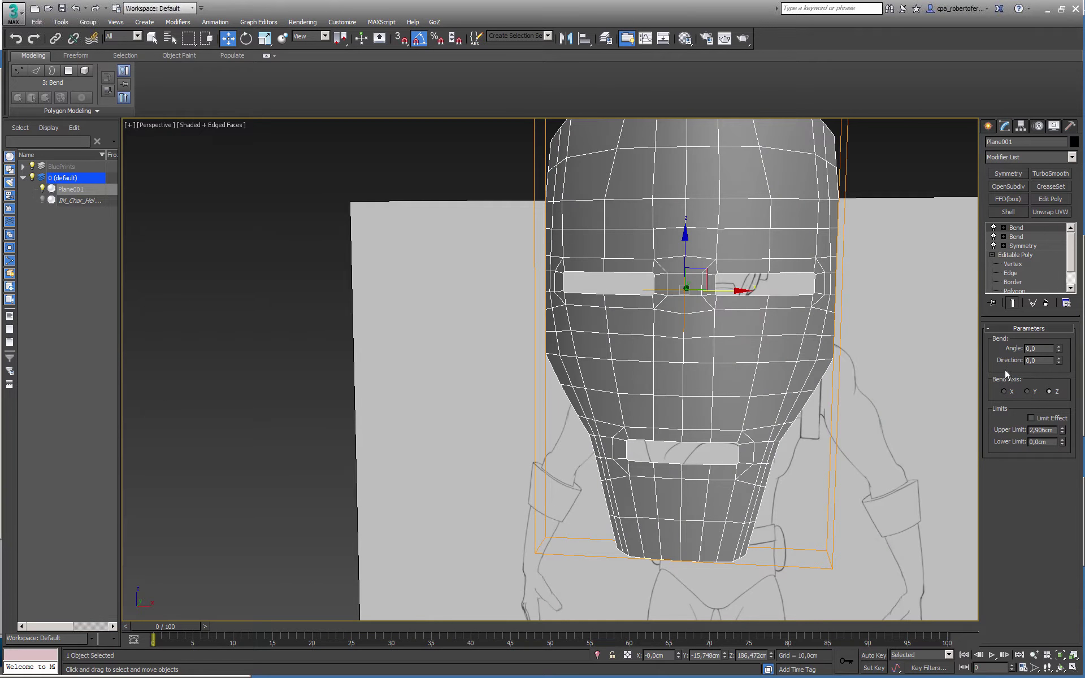
- Set the second Bend's angle to 45,5, its axis to Y and its direction to 90
left_click_drag(1060, 351, 1059, 342)
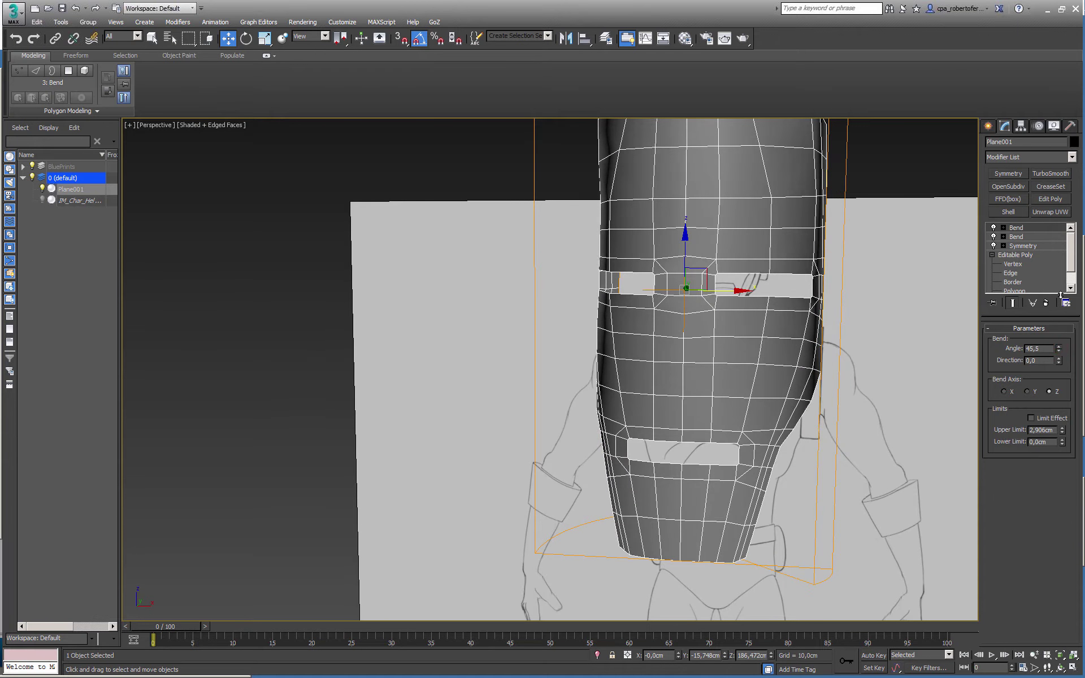
left_click(1028, 391)
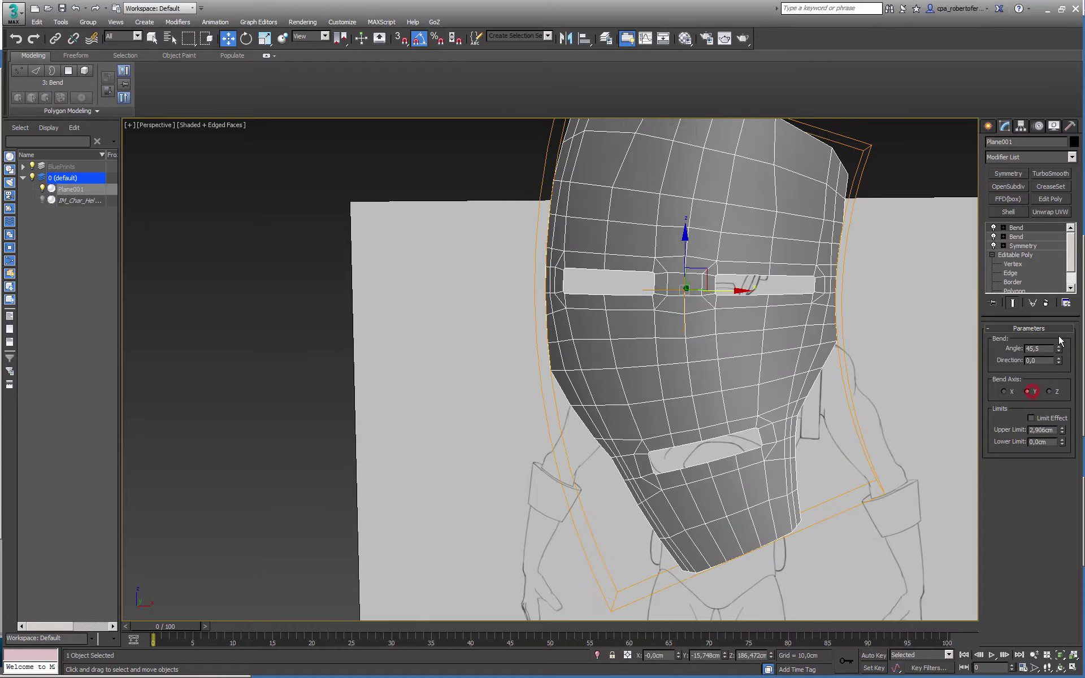
double_click(1040, 360)
type("90")
key("Return")
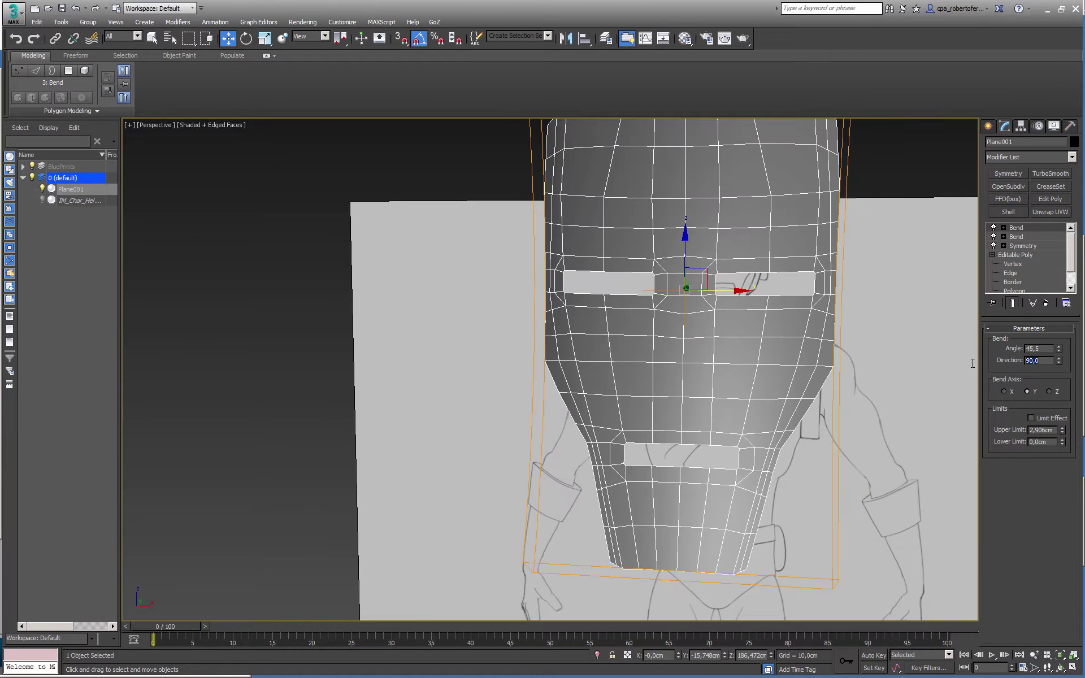
middle_click_drag(782, 318, 921, 367, "alt")
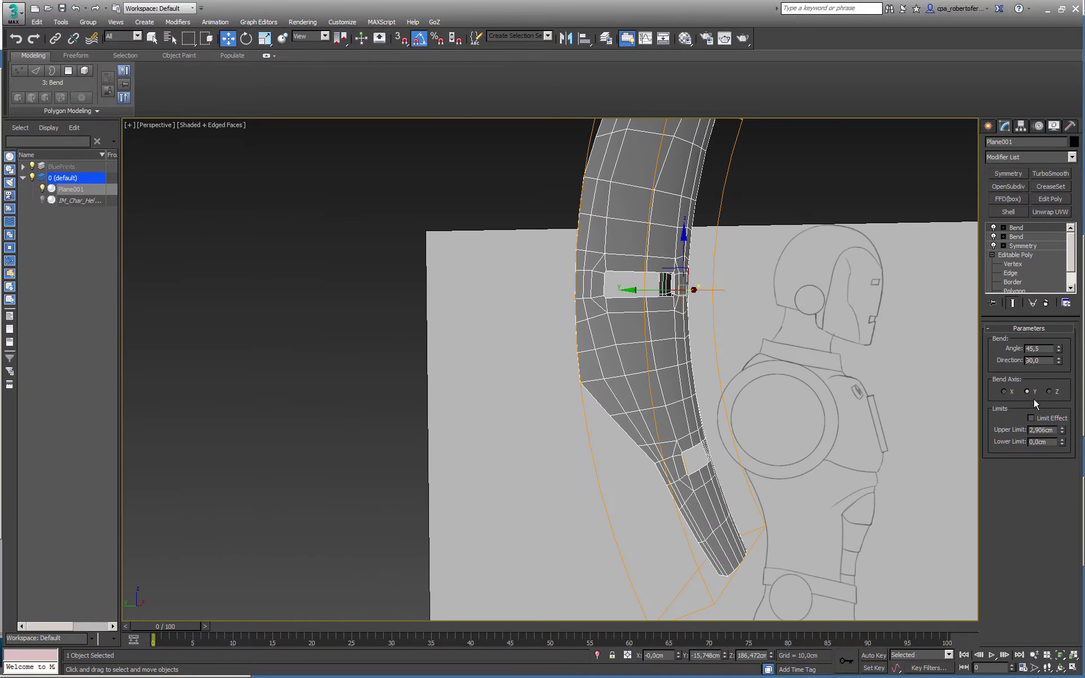
- Reverse the second Bend's curvature and set its angle to -24,5 against the side-view blueprint
left_click_drag(1059, 354, 1059, 417)
middle_click_drag(776, 440, 765, 414)
key("alt+w")
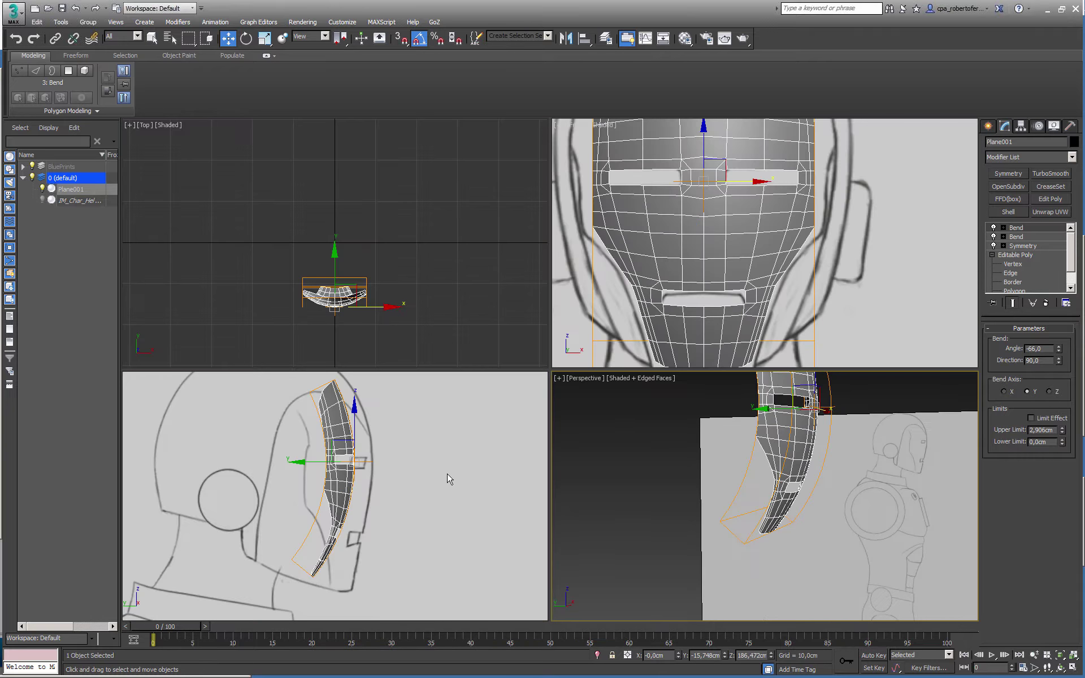
middle_click(447, 474)
key("alt+w")
middle_click_drag(579, 413, 561, 436)
left_click_drag(1059, 355, 1066, 302)
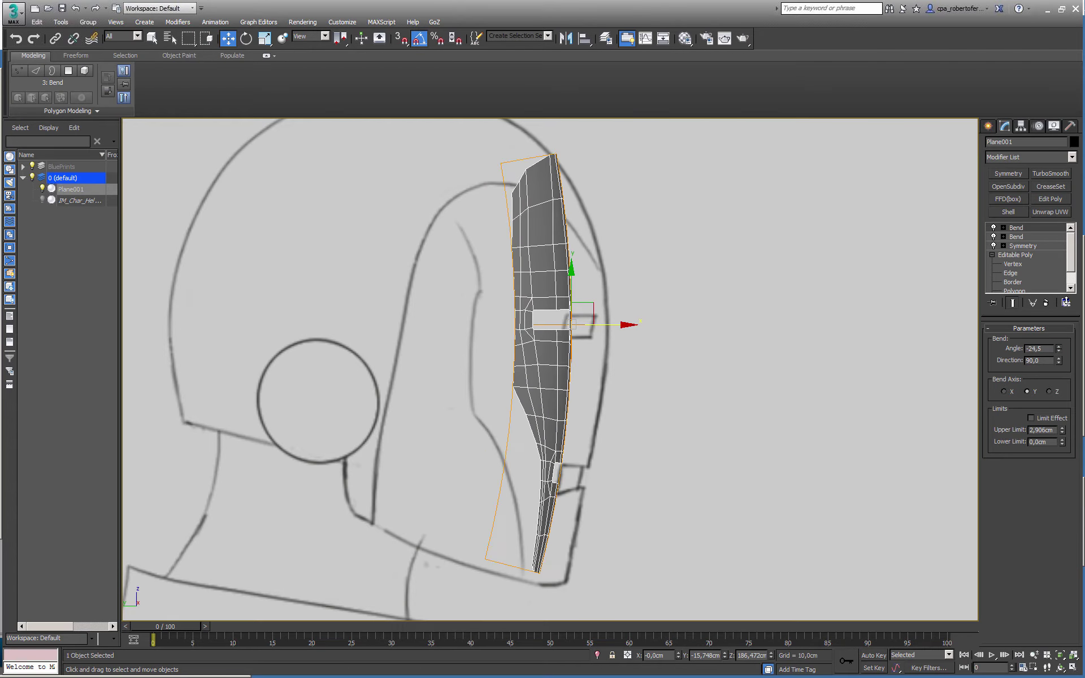
- Move the mask forward and slightly down to the side-view blueprint's face outline and convert it to an Editable Poly
middle_click_drag(872, 378, 855, 365)
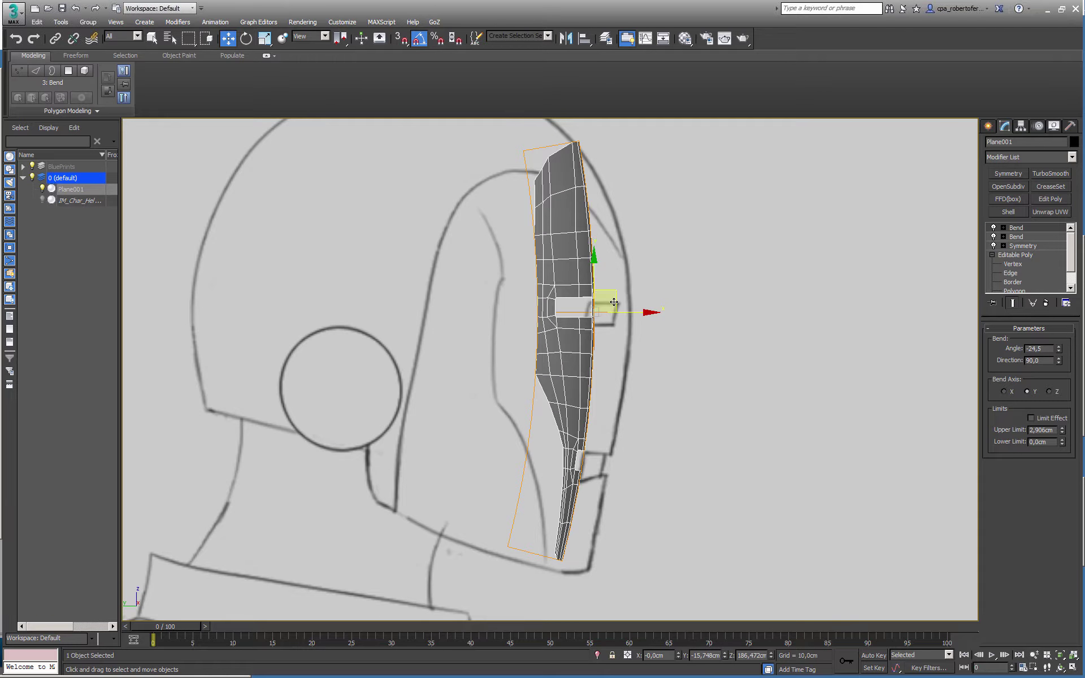
left_click_drag(612, 294, 639, 306)
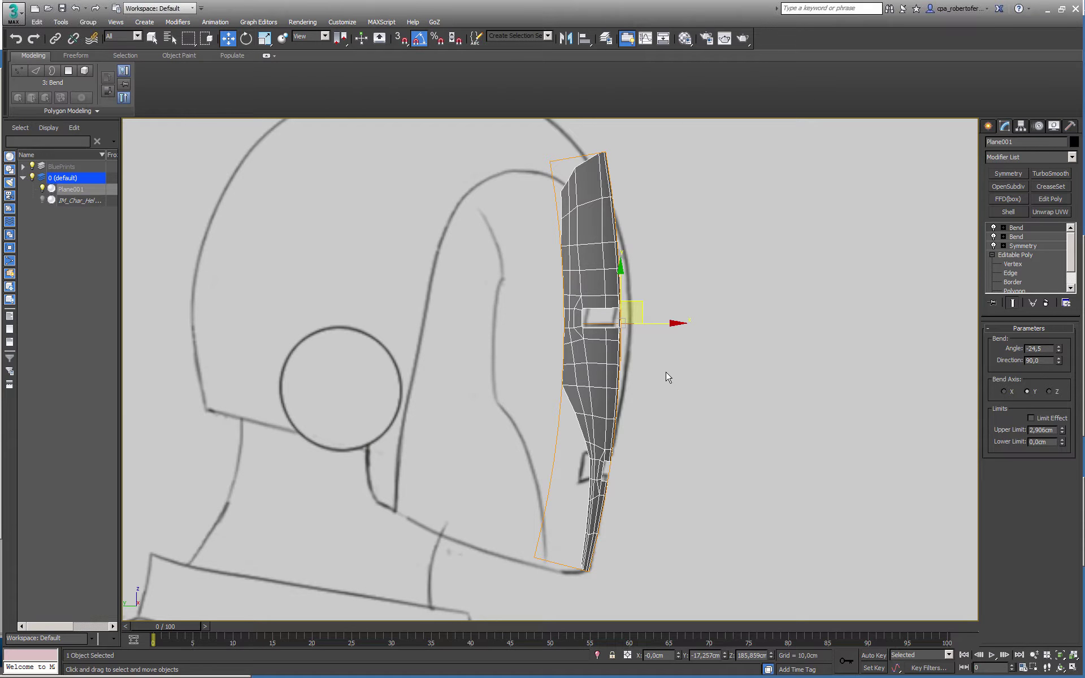
key("alt+w")
middle_click(716, 432)
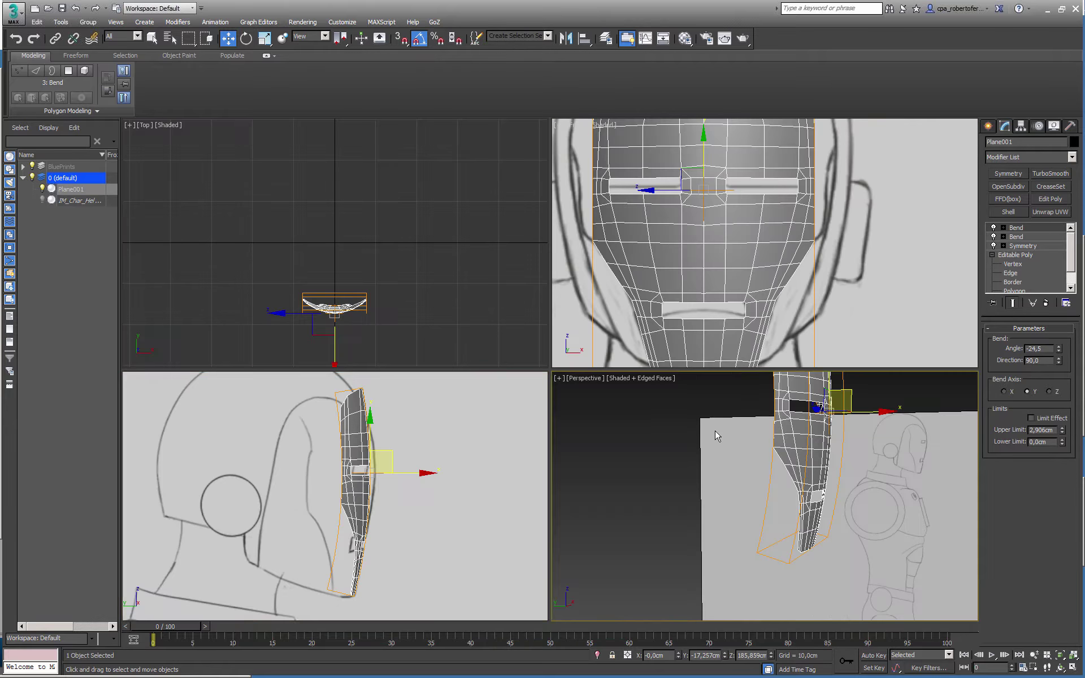
key("alt+w")
middle_click_drag(659, 413, 586, 436, "alt")
right_click(600, 346)
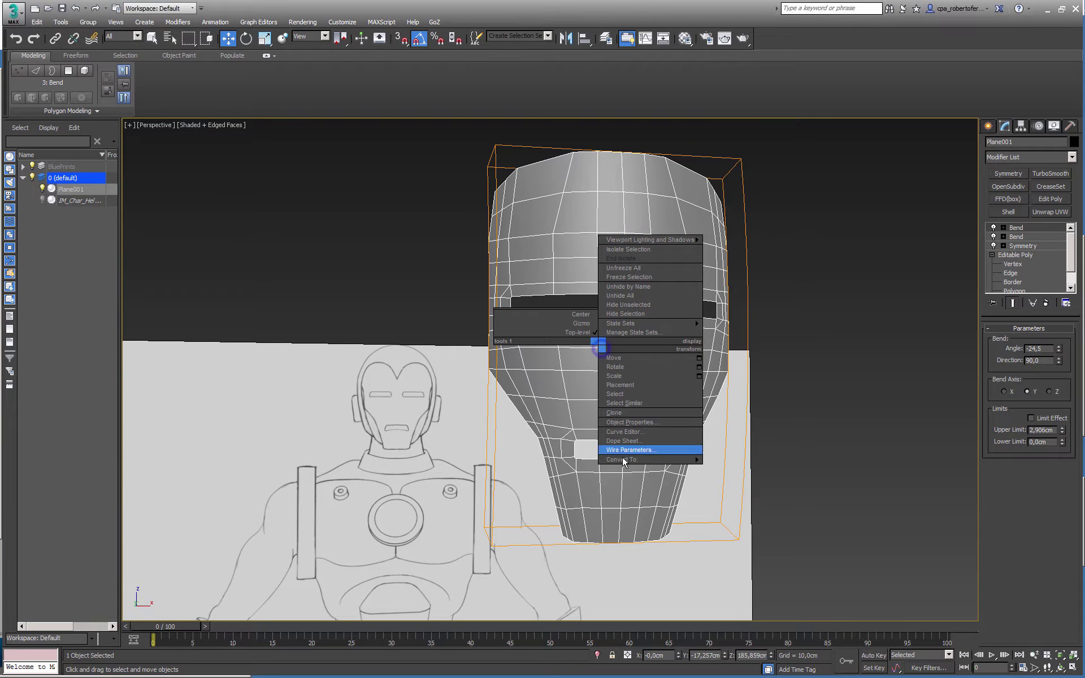
mouse_move(623, 461)
left_click(584, 470)
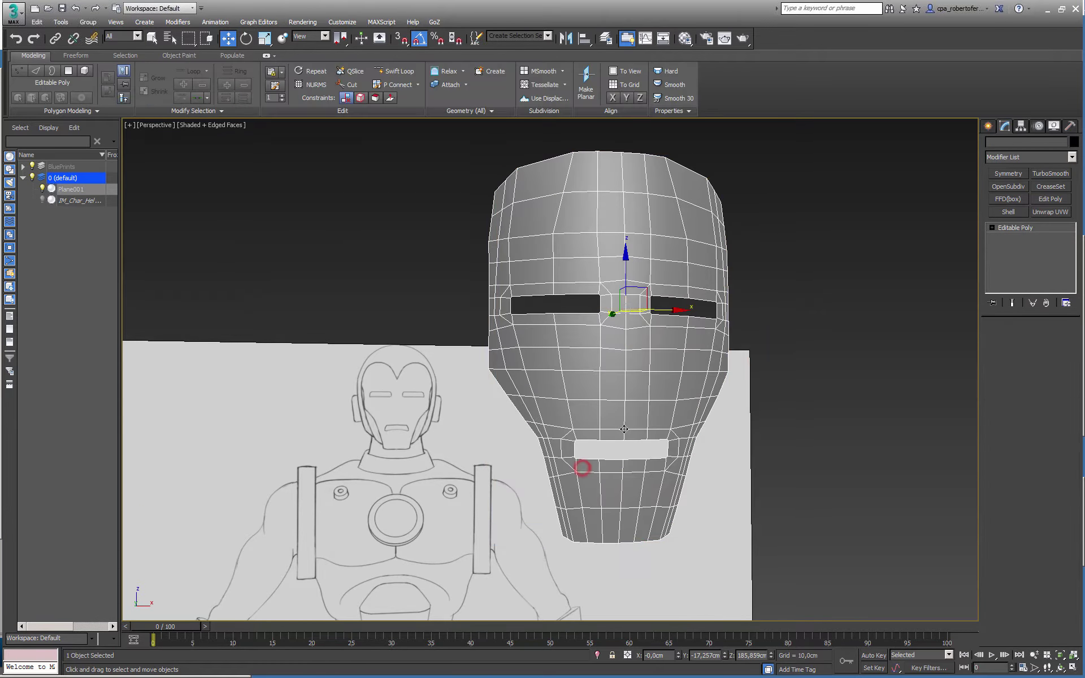
middle_click_drag(581, 467, 652, 439, "alt")
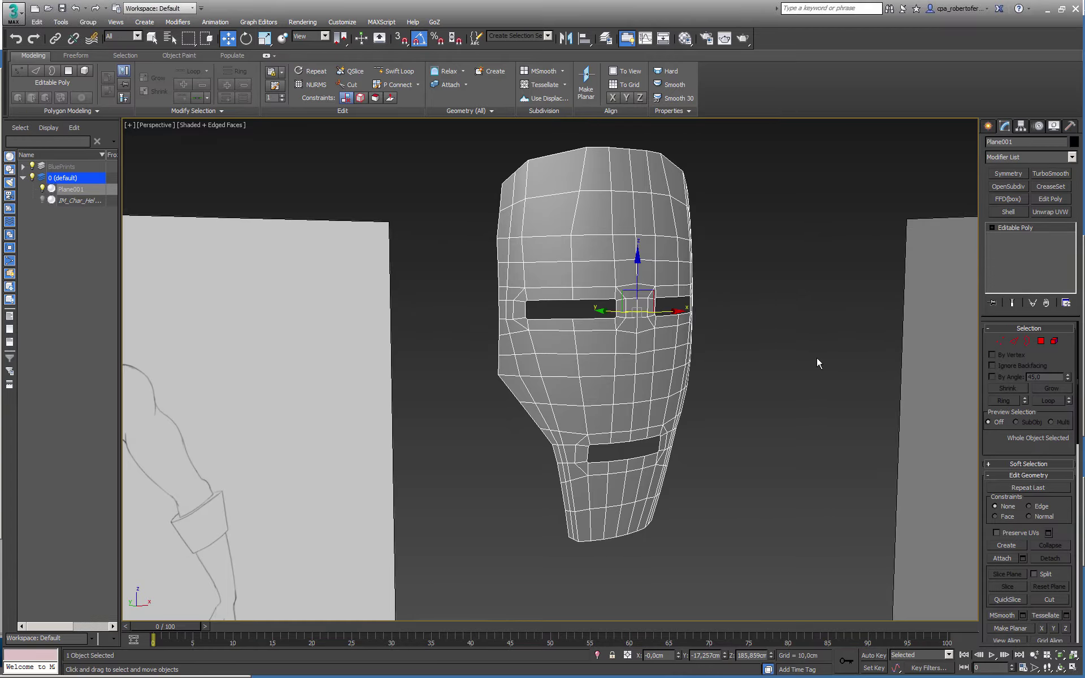
mouse_move(817, 357)
middle_mouse_down("alt")
mouse_move(758, 351)
mouse_move(816, 358)
middle_mouse_up("alt")
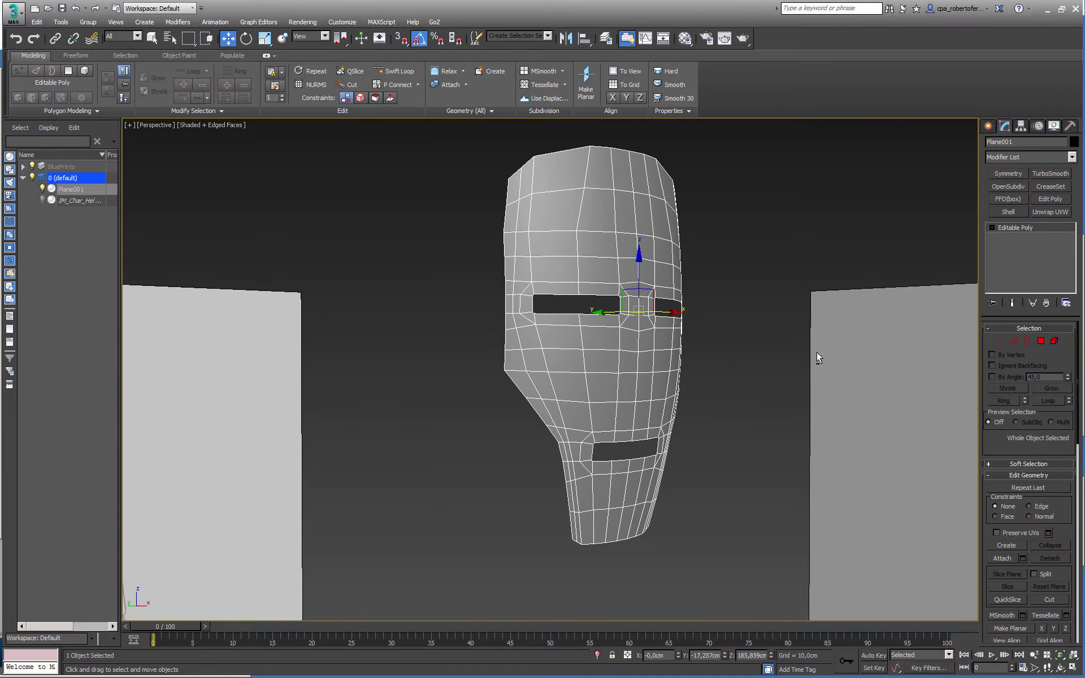
- Select the whole mask element in the left view, tilt it slightly without angle snap and move it onto the blueprint's face profile
left_click(1026, 341)
left_click(505, 339)
key("l")
left_click(1055, 341)
left_click(725, 350)
key("ctrl+a")
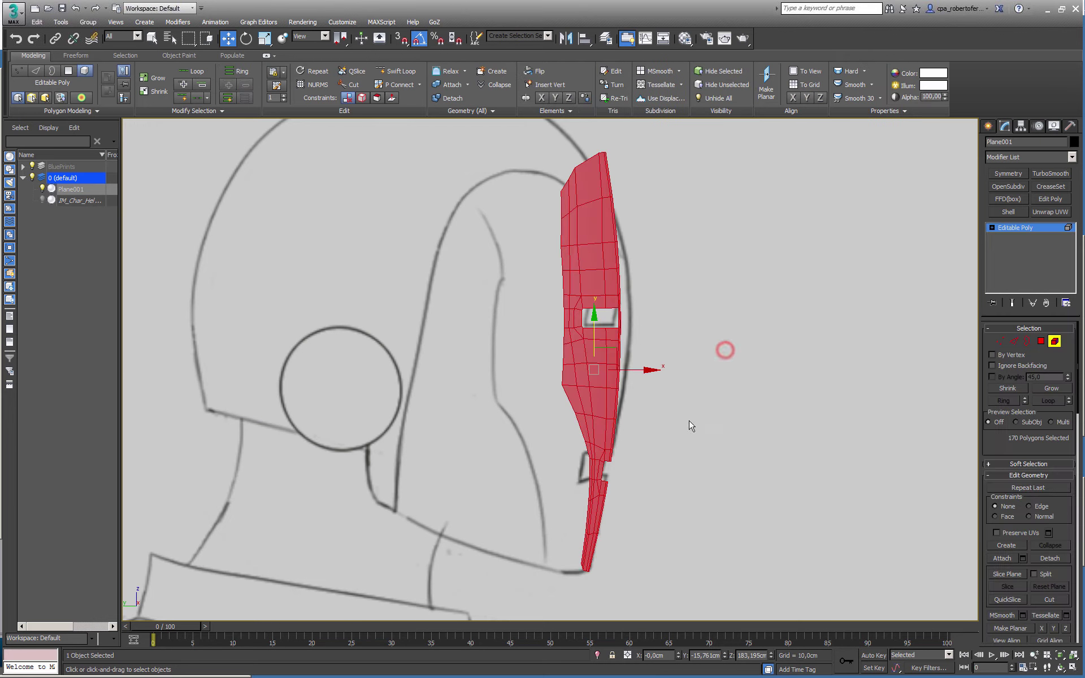
key("e")
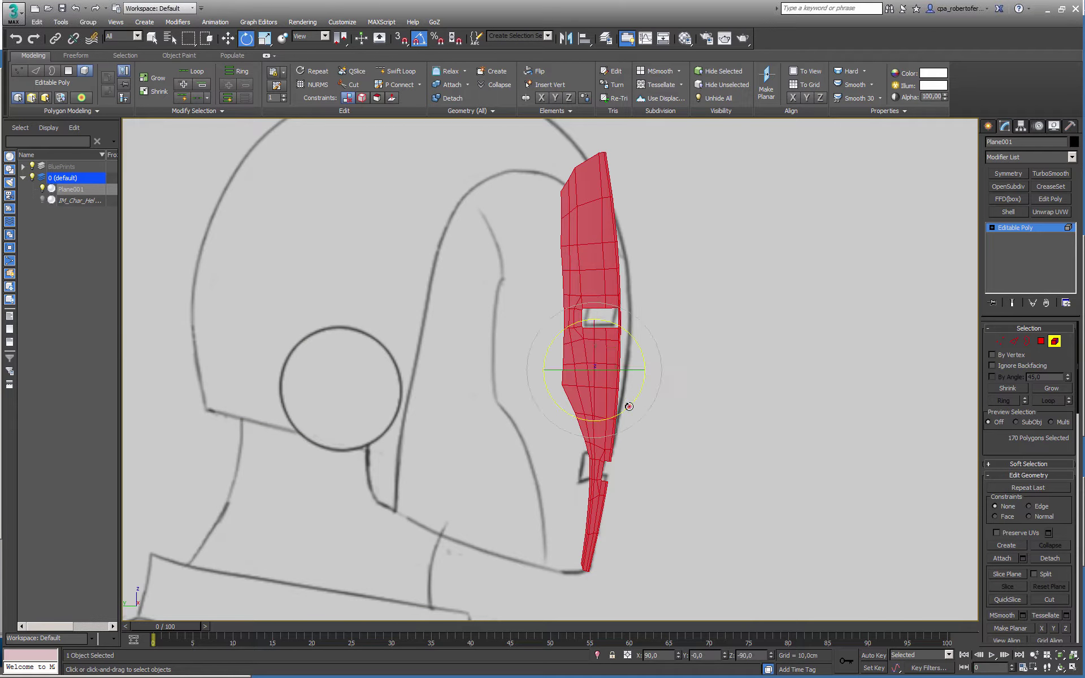
left_click_drag(629, 406, 627, 408)
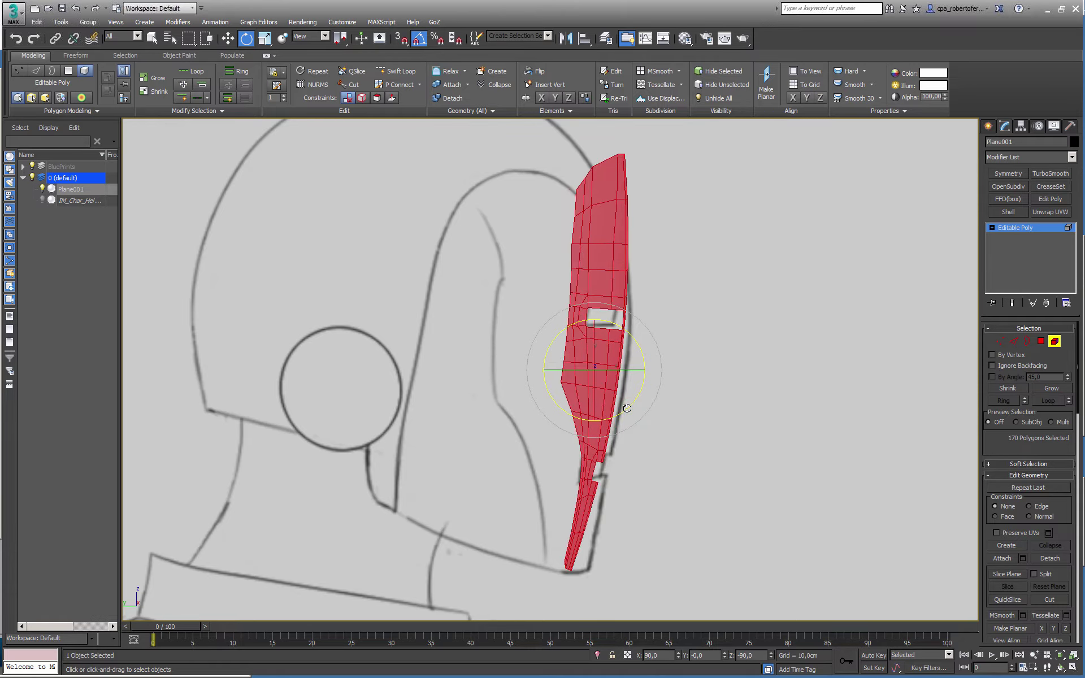
key("a")
left_click_drag(626, 408, 629, 410)
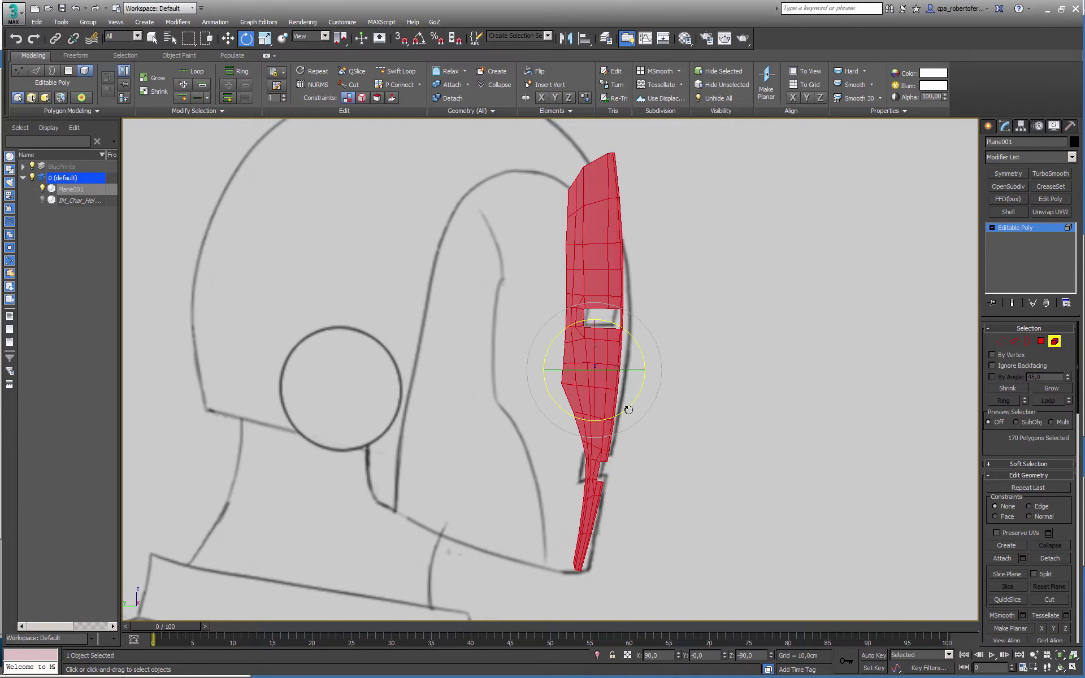
key("w")
left_click_drag(616, 352, 619, 350)
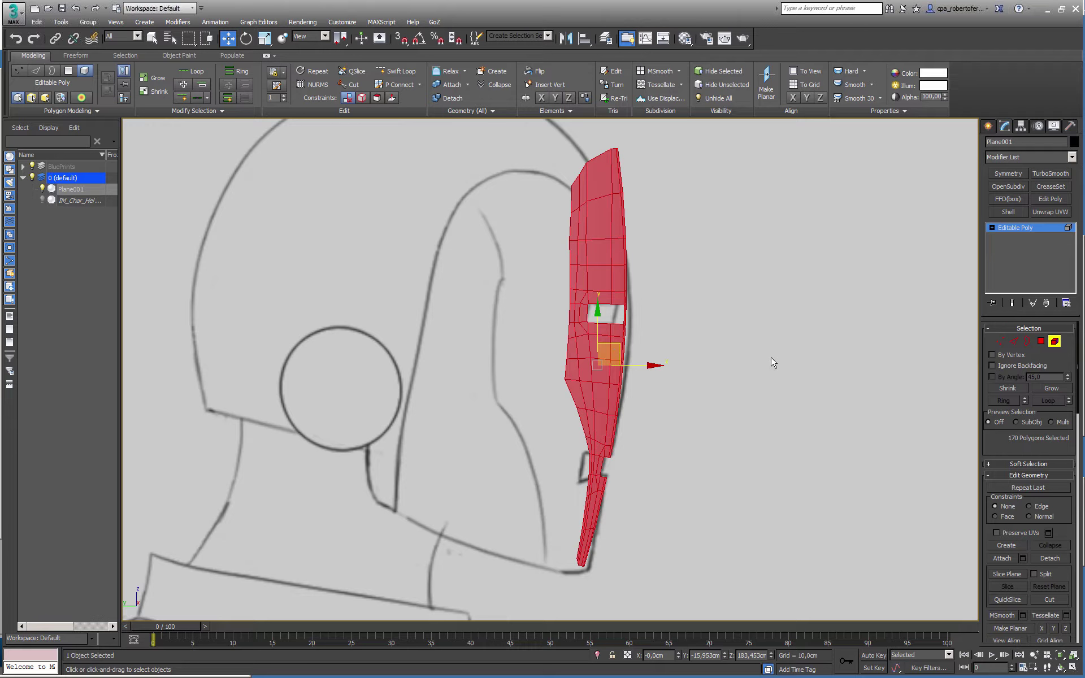
- Extrude the mask's outer border backward and upward in the side view to form the side walls of the face piece
left_click(1027, 340)
left_click_drag(501, 435, 590, 394)
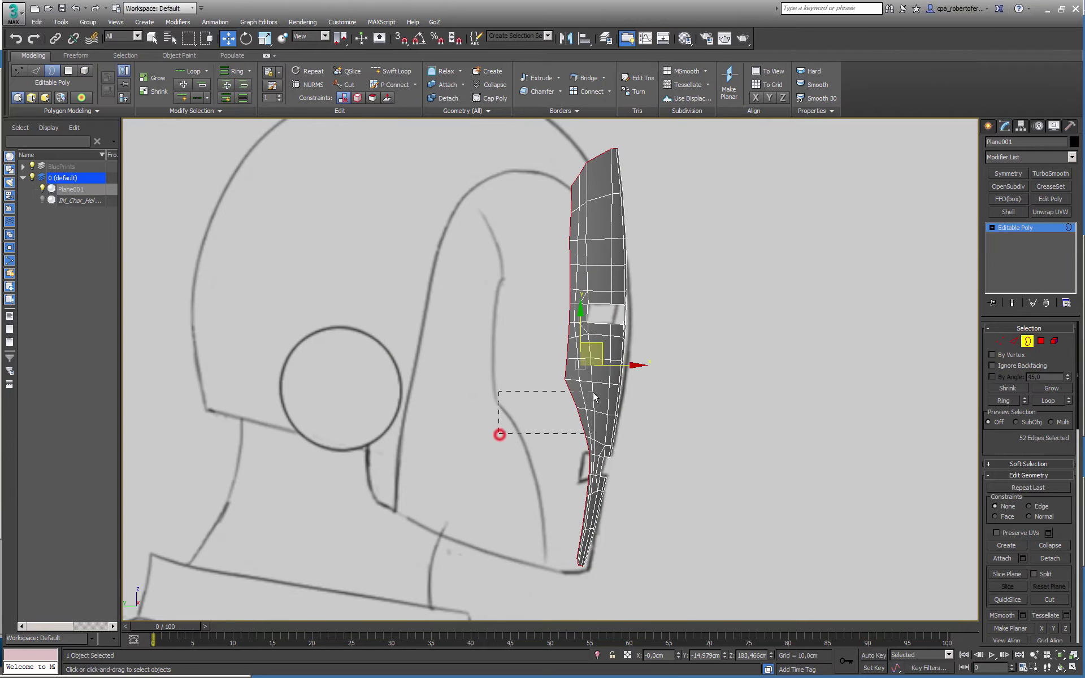
middle_click_drag(590, 397, 583, 422)
left_click_drag(514, 447, 404, 314)
- Flatten the extruded rear border into a single plane by aligning it along the Z axis
key("alt+w")
right_click(635, 473)
key("alt+w")
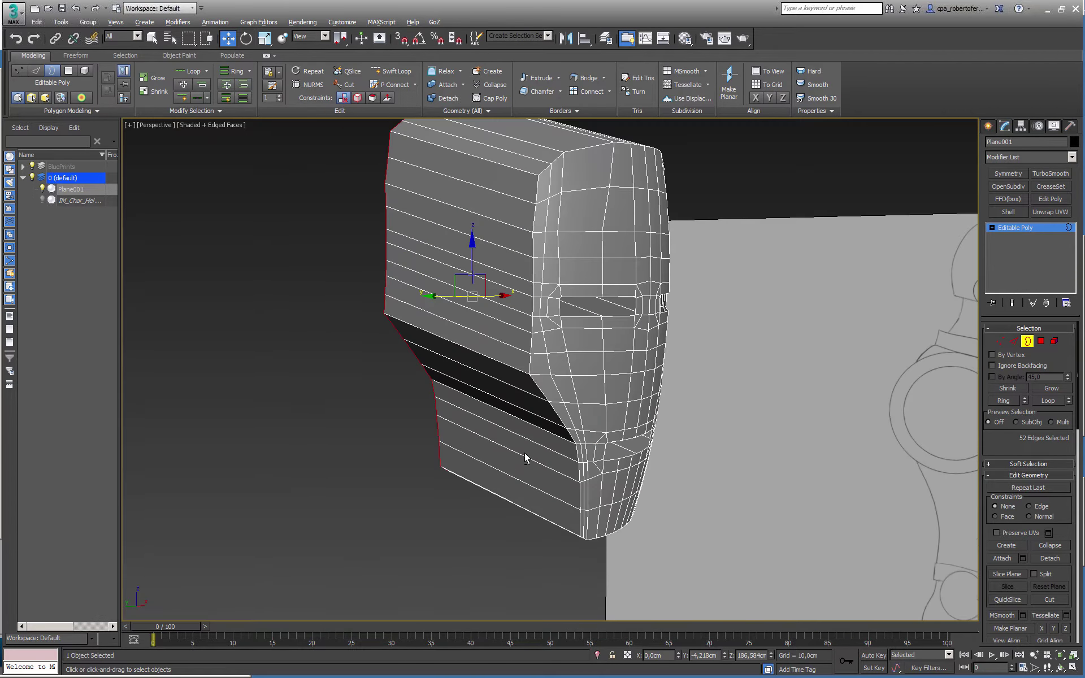
middle_click_drag(525, 455, 659, 453, "alt")
middle_click_drag(593, 425, 537, 340)
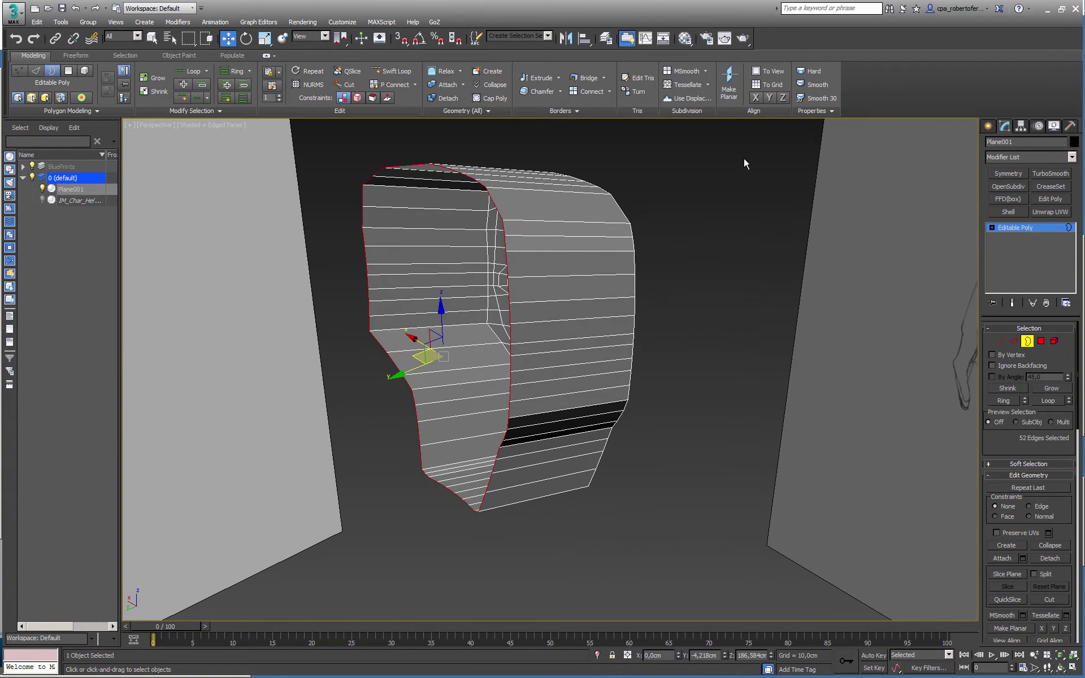
left_click(756, 97)
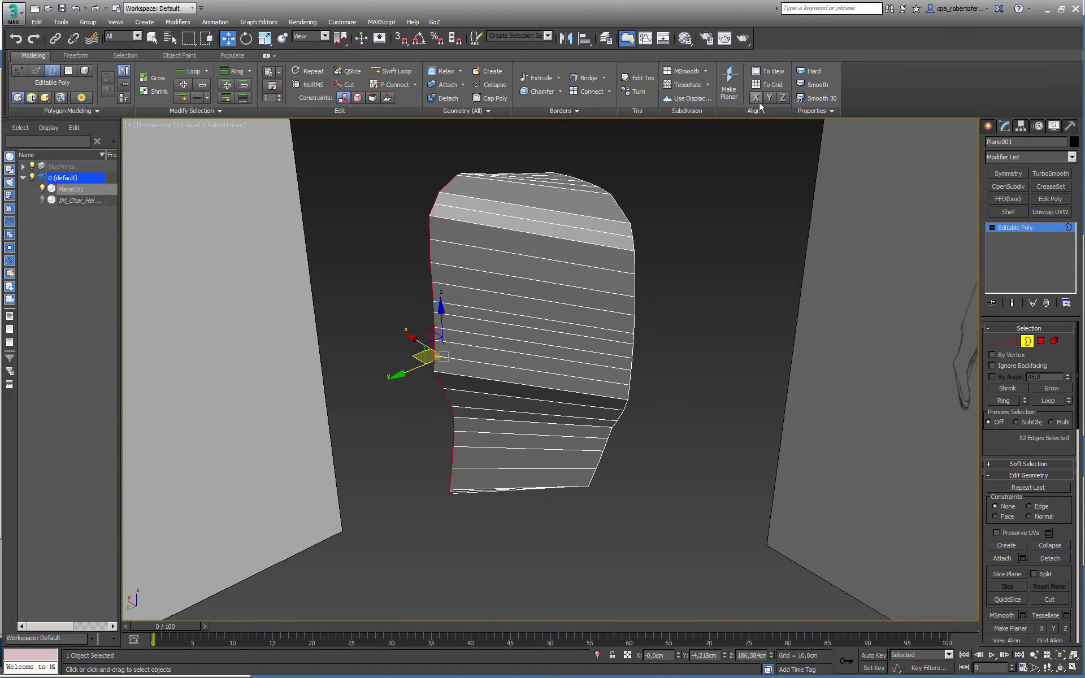
key("ctrl+z")
left_click(785, 99)
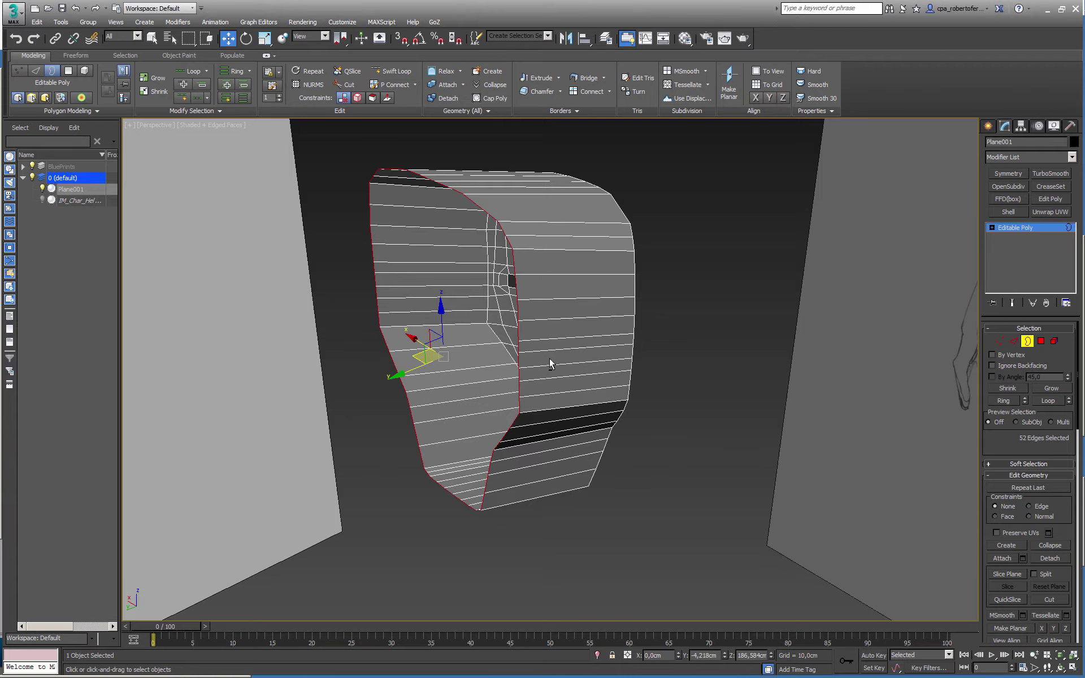
middle_click_drag(549, 361, 508, 339, "alt")
- Make the mask see-through in the side view, tilt its rear border and move it to the displayed helmet's front edge
key("alt+w")
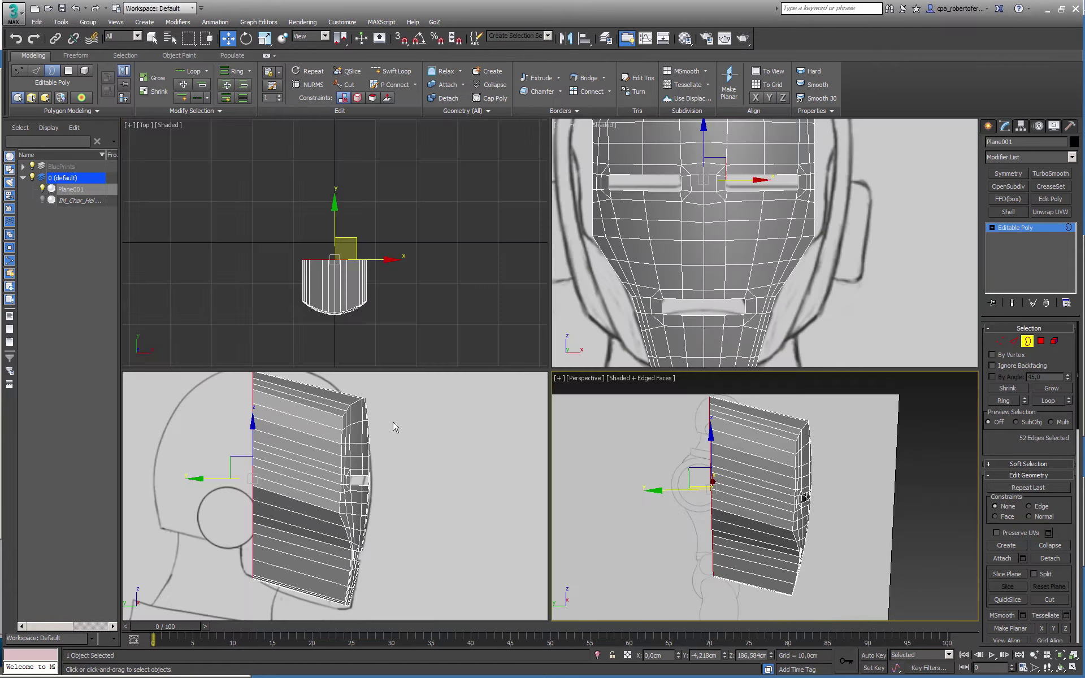
middle_click(395, 426)
key("alt+w")
key("alt+x")
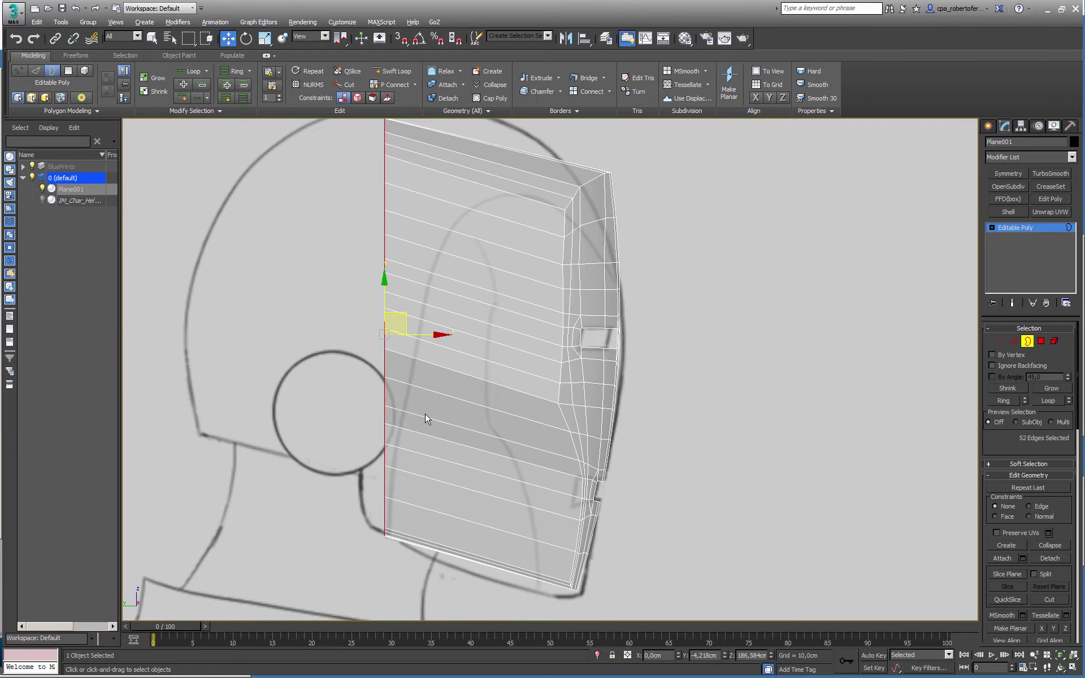
key("e")
left_click_drag(417, 378, 412, 379)
key("w")
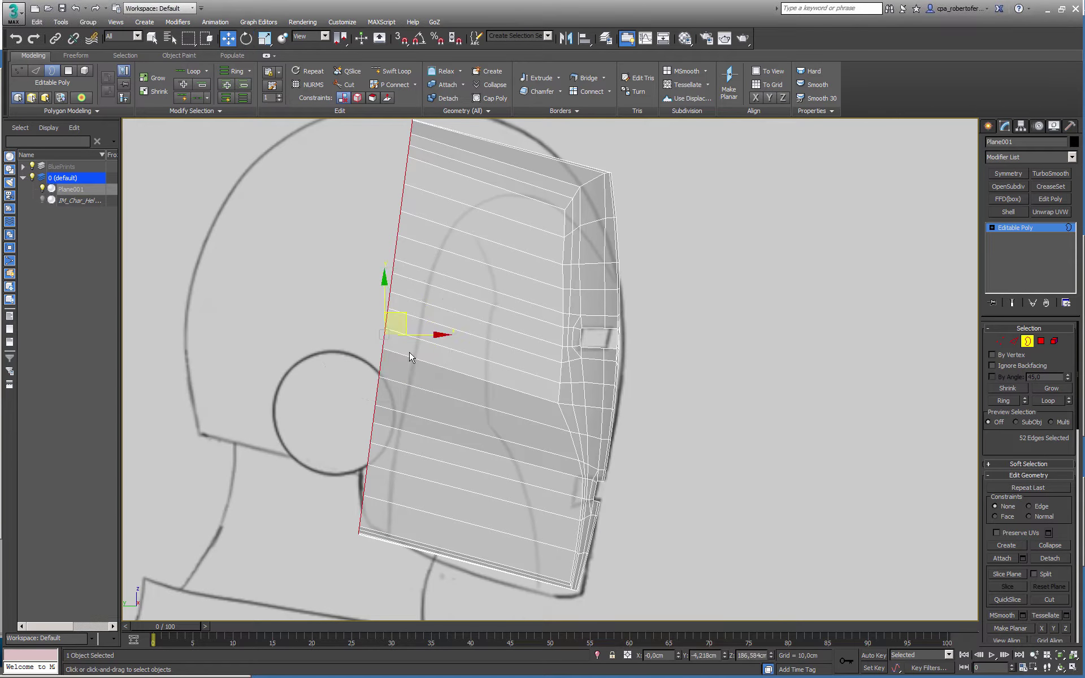
left_click_drag(404, 314, 431, 320)
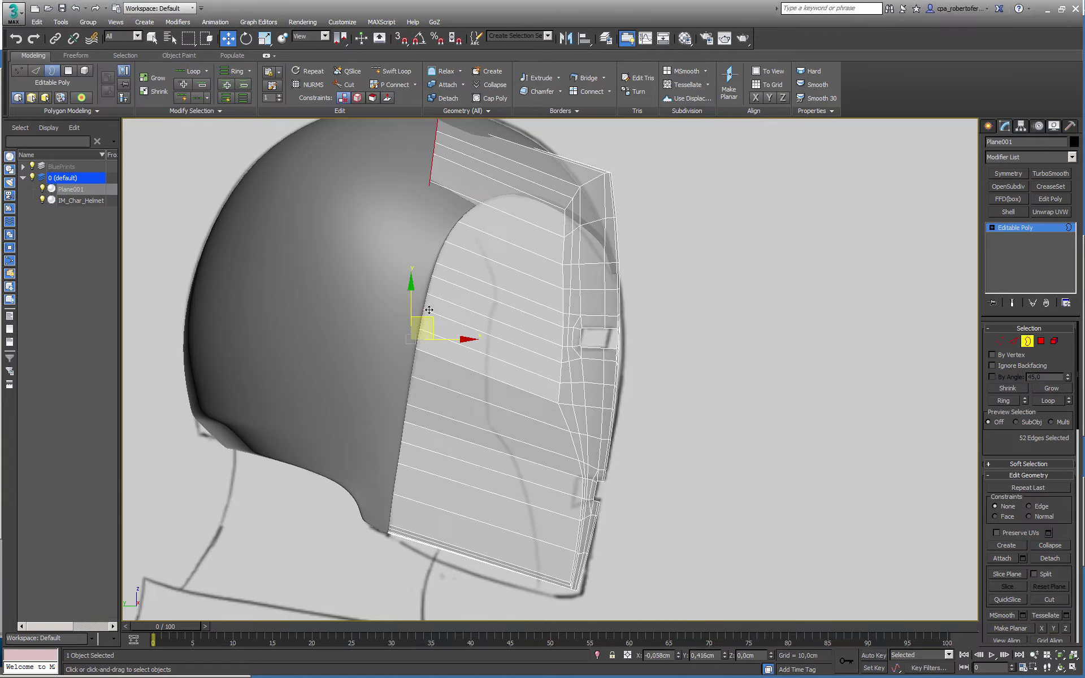
scroll(379, 444, "up", 5)
scroll(375, 438, "down", 6)
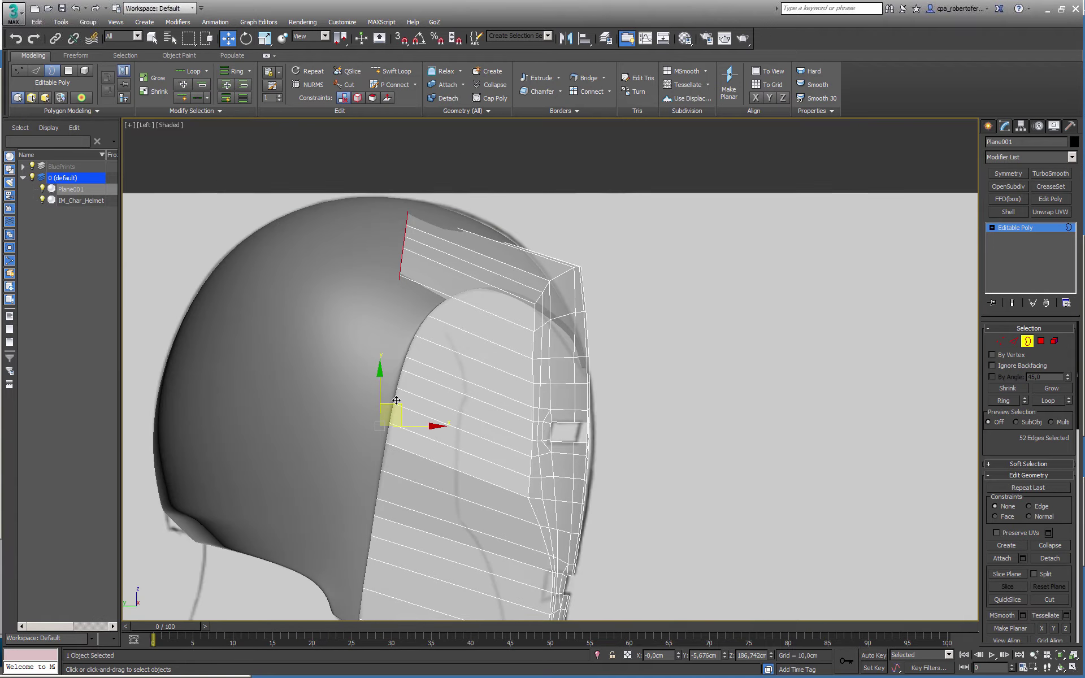
scroll(402, 390, "down", 2)
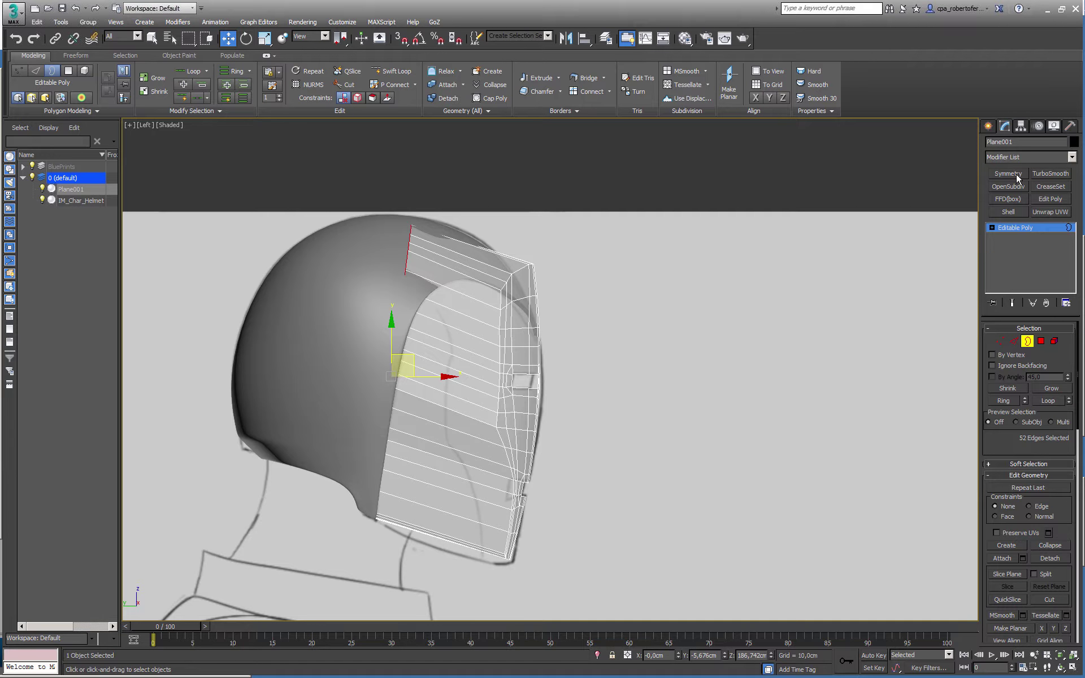
- Leave border editing and add an OpenSubdiv modifier with 3 iterations to the mask
left_click(1028, 342)
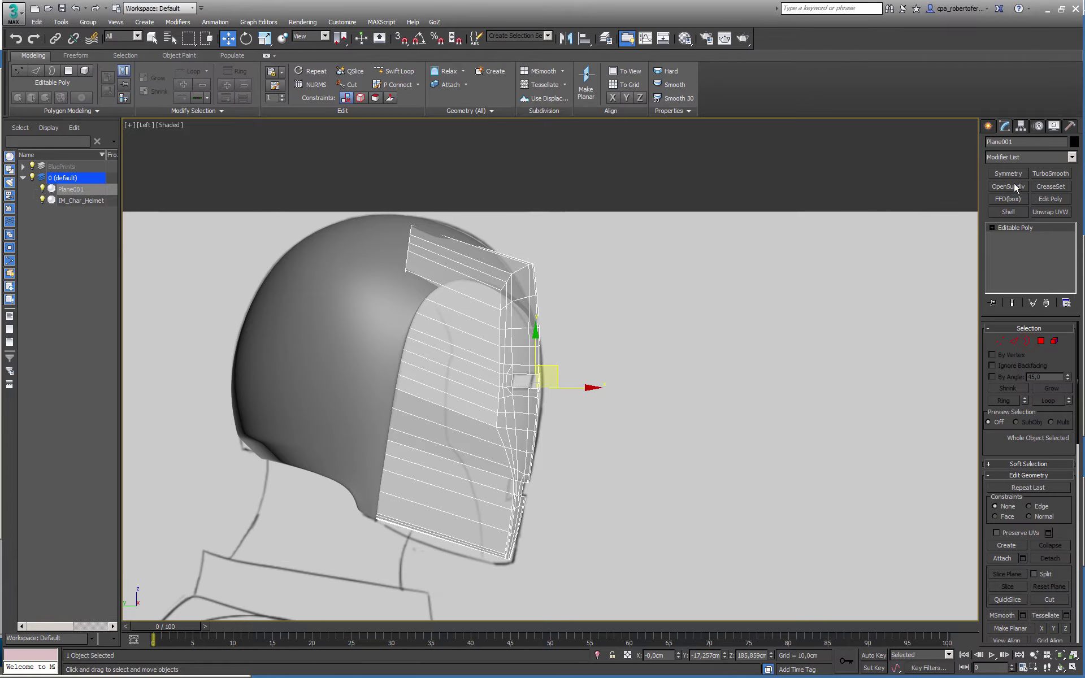
left_click(1010, 187)
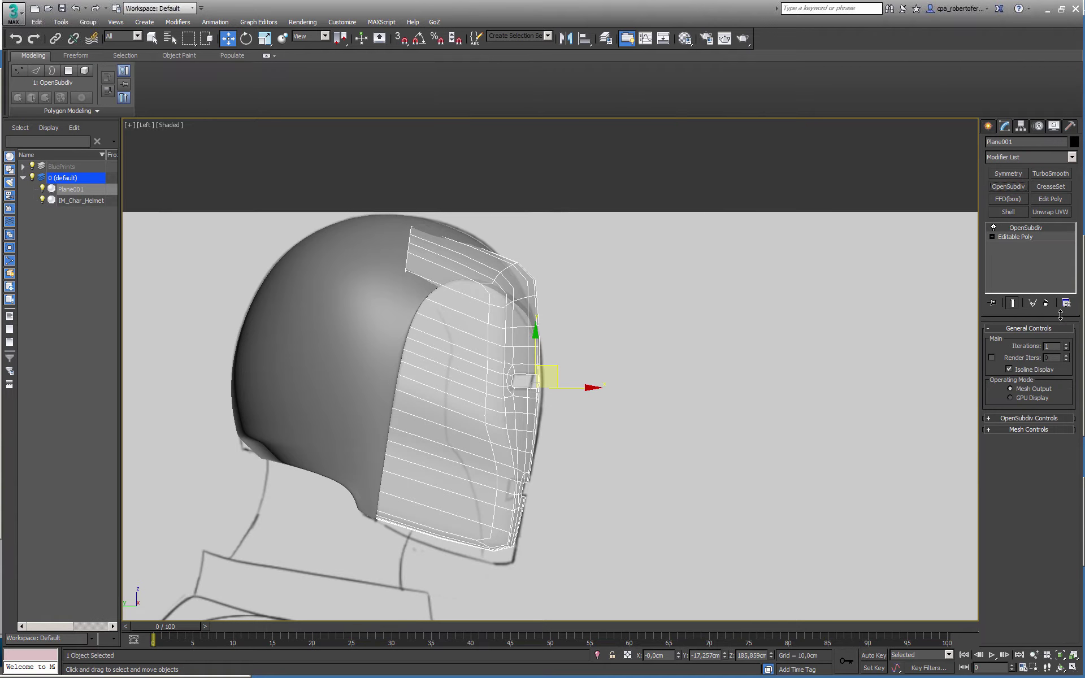
left_click(1066, 346)
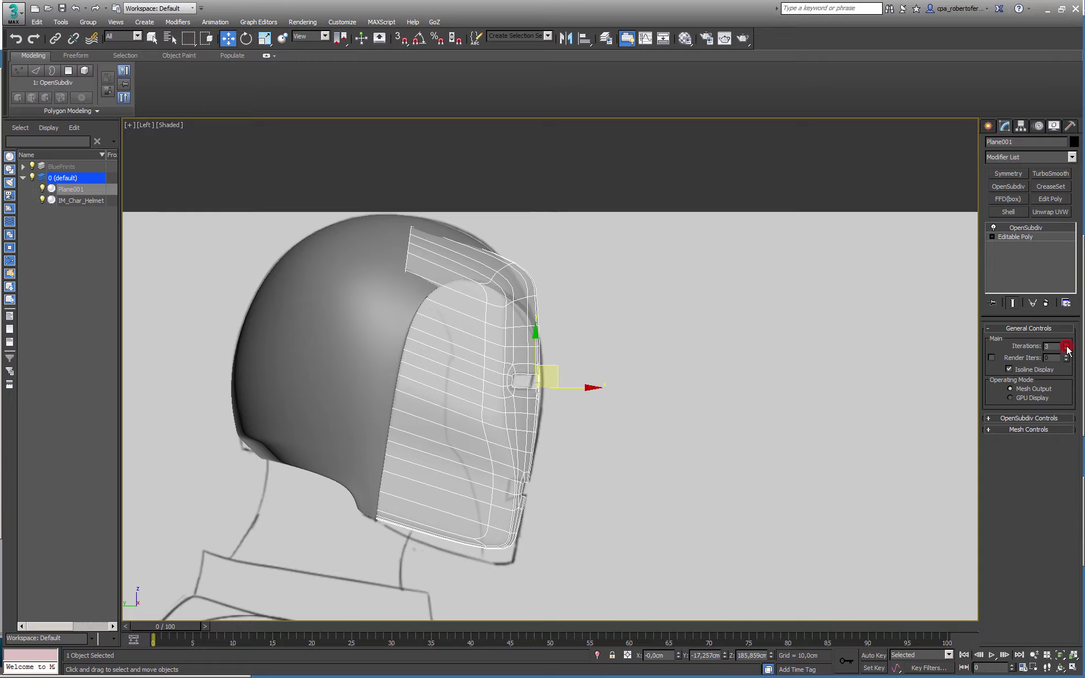
left_click(572, 312)
left_click(540, 315)
- Edit the mask's vertices with the smoothed end result shown and move the upper forehead rows back toward the helmet's profile
left_click(992, 237)
left_click(1013, 246)
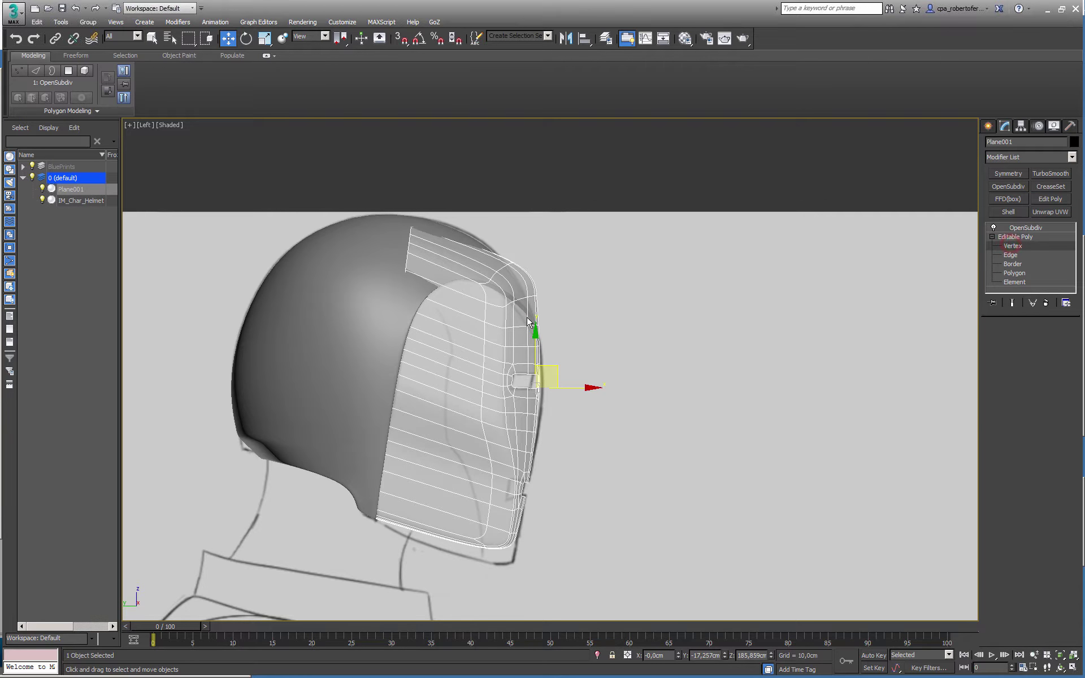
middle_click_drag(536, 317, 535, 350)
scroll(513, 326, "up", 2)
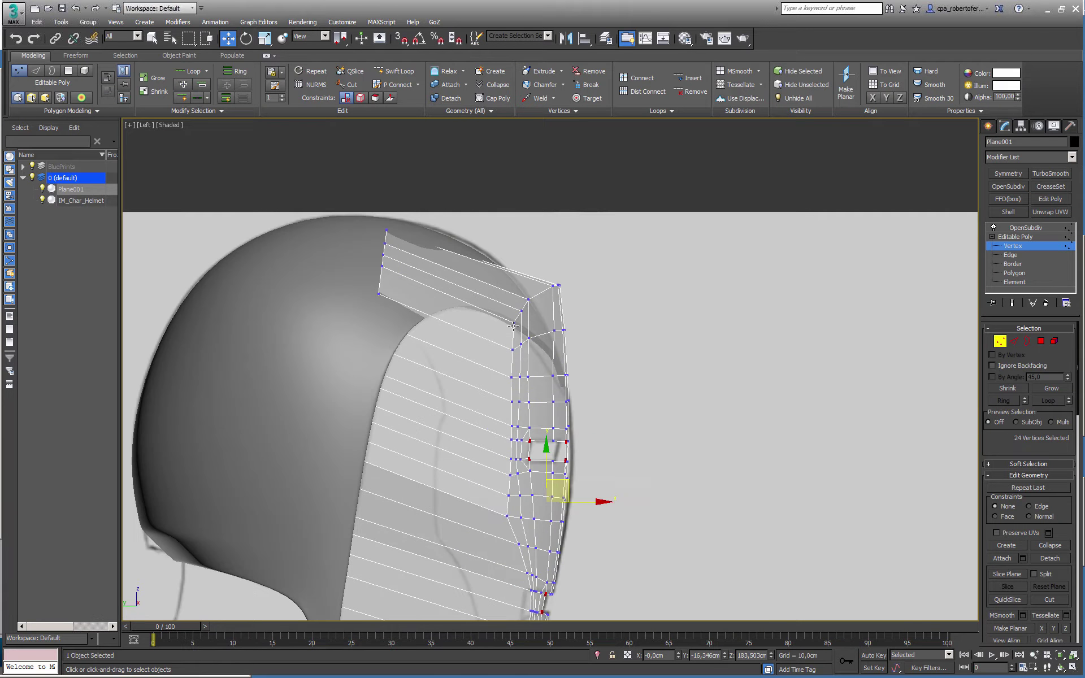
left_click(1014, 301)
scroll(633, 283, "up", 1)
left_click_drag(616, 247, 470, 365)
left_click_drag(543, 295, 523, 298)
- Move the top forehead vertices further back and shift the row below the forehead inward to follow the helmet's curve
left_click_drag(569, 245, 466, 319)
left_click_drag(521, 275, 498, 278)
left_click_drag(582, 368, 488, 386)
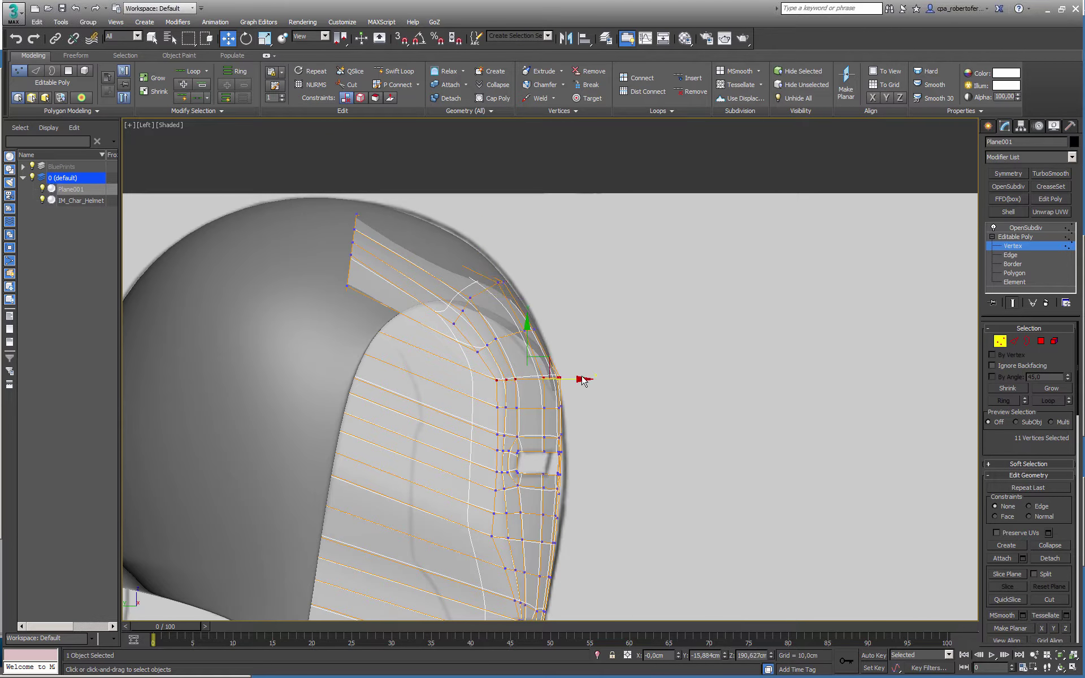
left_click_drag(547, 357, 543, 355)
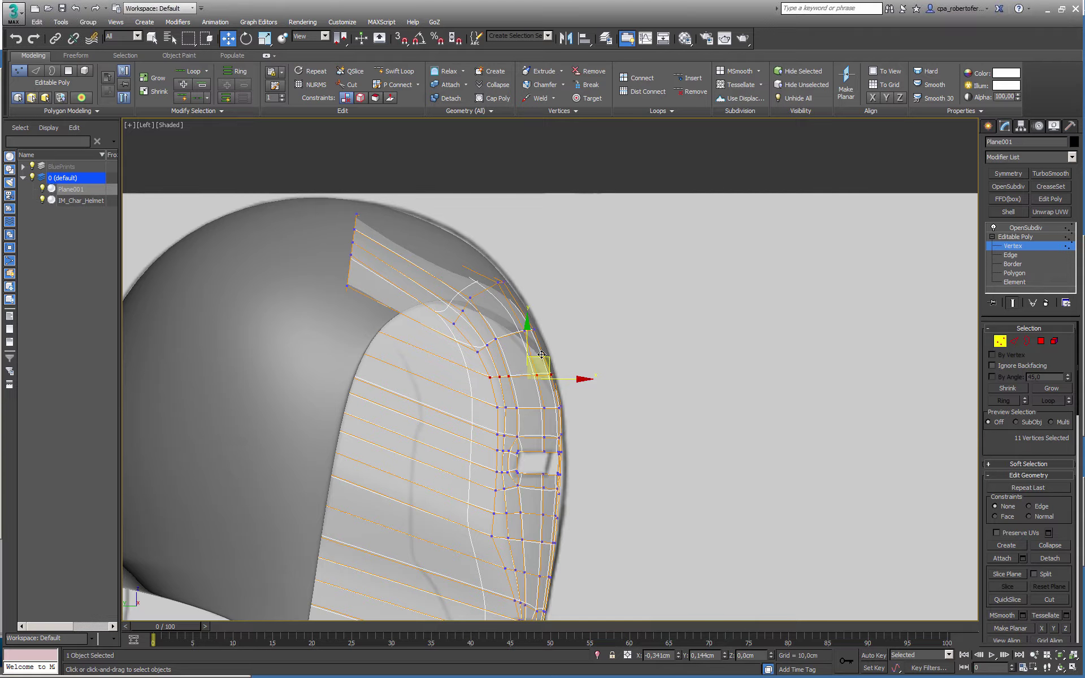
left_click_drag(541, 354, 541, 354)
- Select the four upper rear border vertices on each side of the mask in the perspective view
key("alt+w")
middle_click(579, 409)
key("alt+w")
middle_click_drag(695, 395, 502, 265, "alt")
left_click_drag(463, 225, 511, 293)
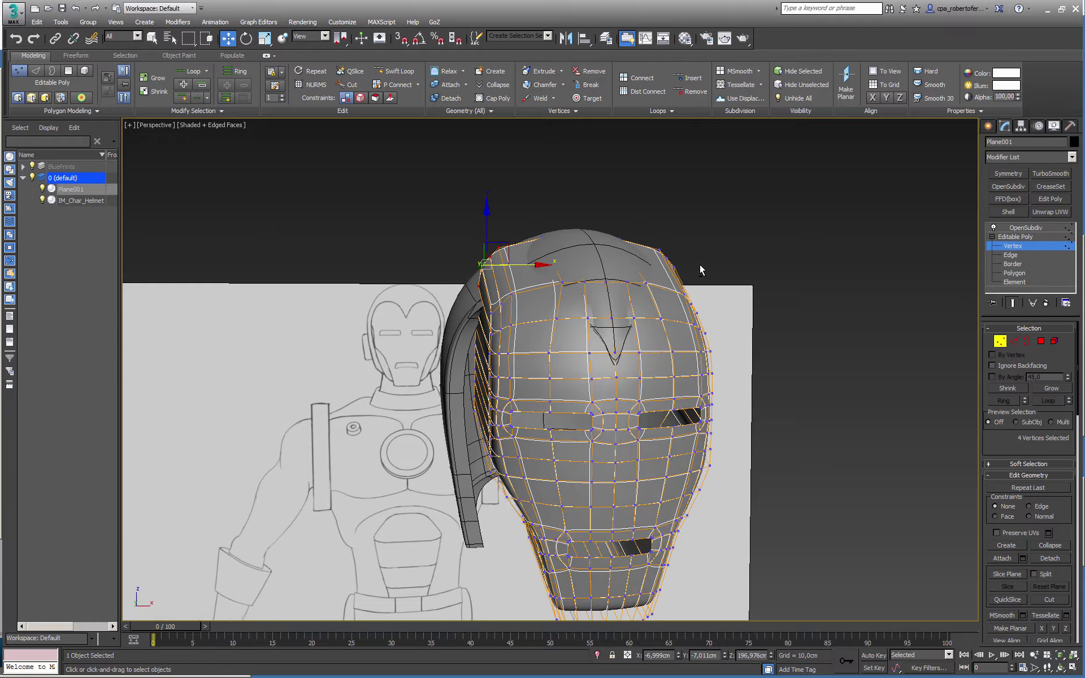
middle_click_drag(700, 265, 713, 226, "alt")
left_click_drag(713, 225, 663, 253, "ctrl")
left_click_drag(738, 232, 662, 302, "ctrl")
middle_click_drag(662, 302, 709, 297, "alt")
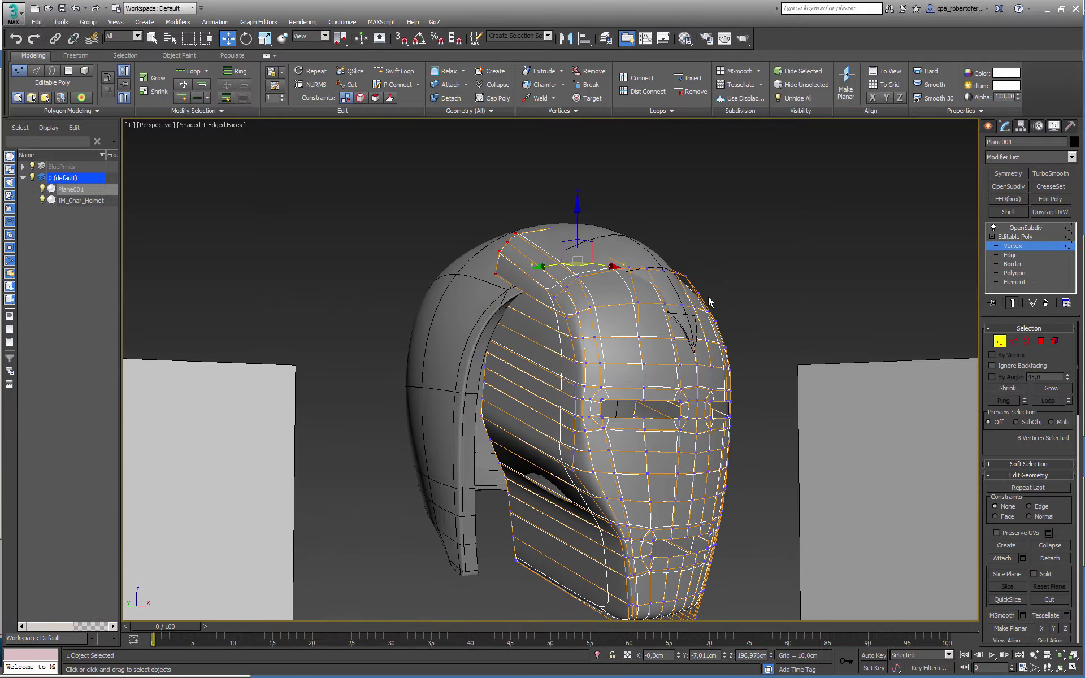
- Try to scale the selected upper rear vertices on both sides of the mask
key("r")
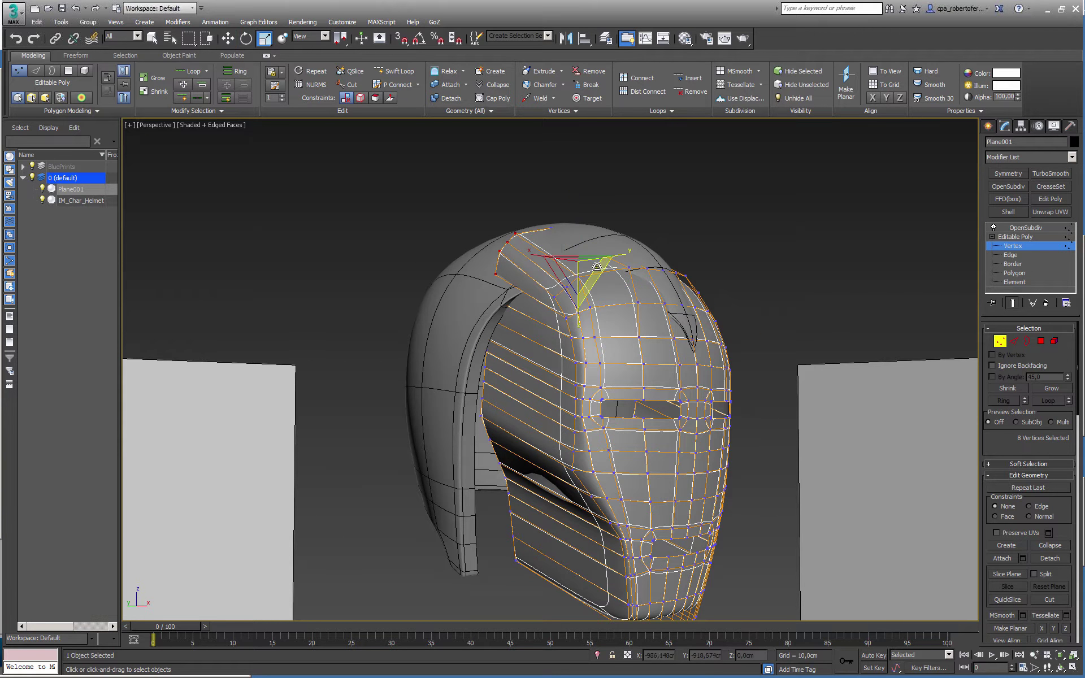
middle_click_drag(582, 316, 556, 316, "alt")
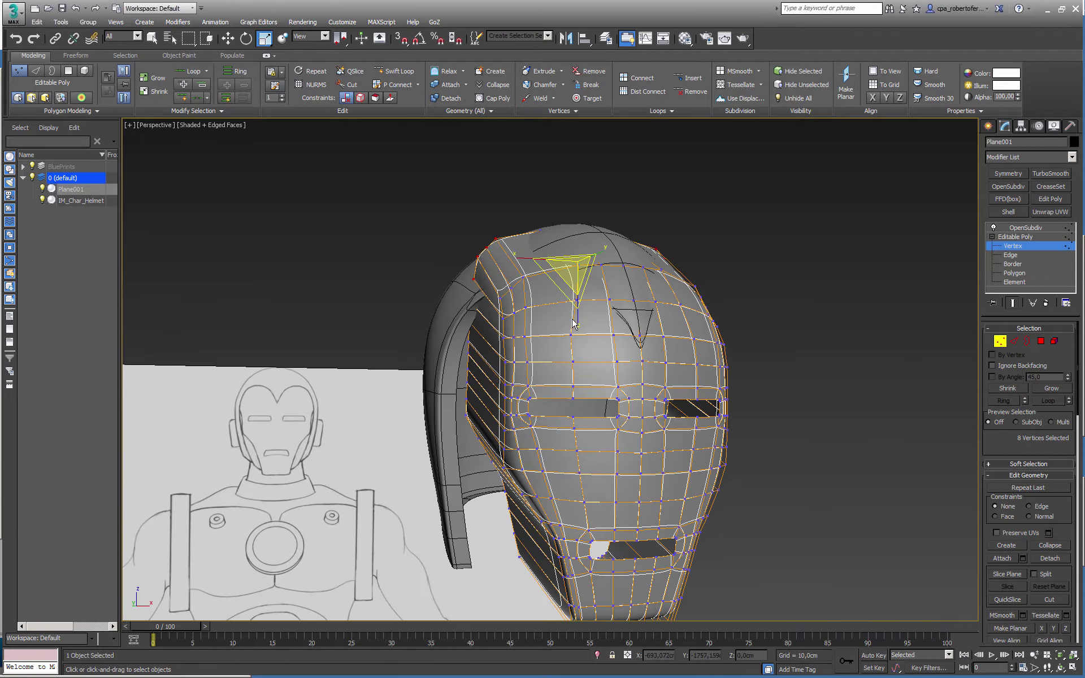
left_click_drag(578, 319, 580, 310)
key("w")
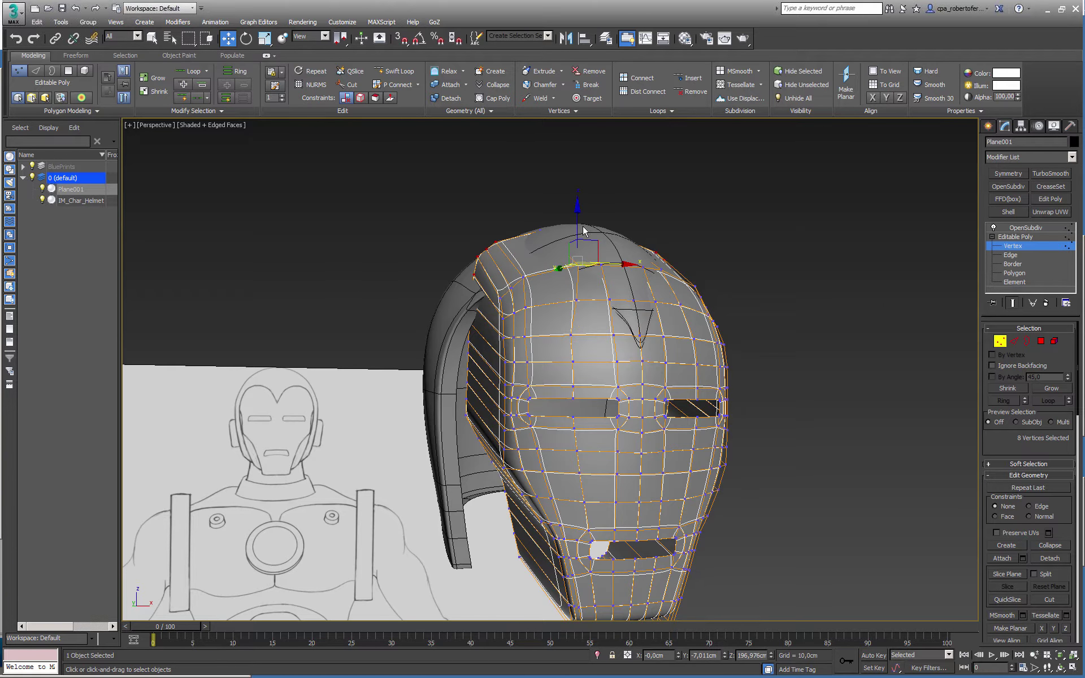
- Lower the selected upper rear mask vertices slightly and display the helmet see-through
left_click_drag(578, 228, 578, 239)
middle_click_drag(578, 239, 568, 254, "alt")
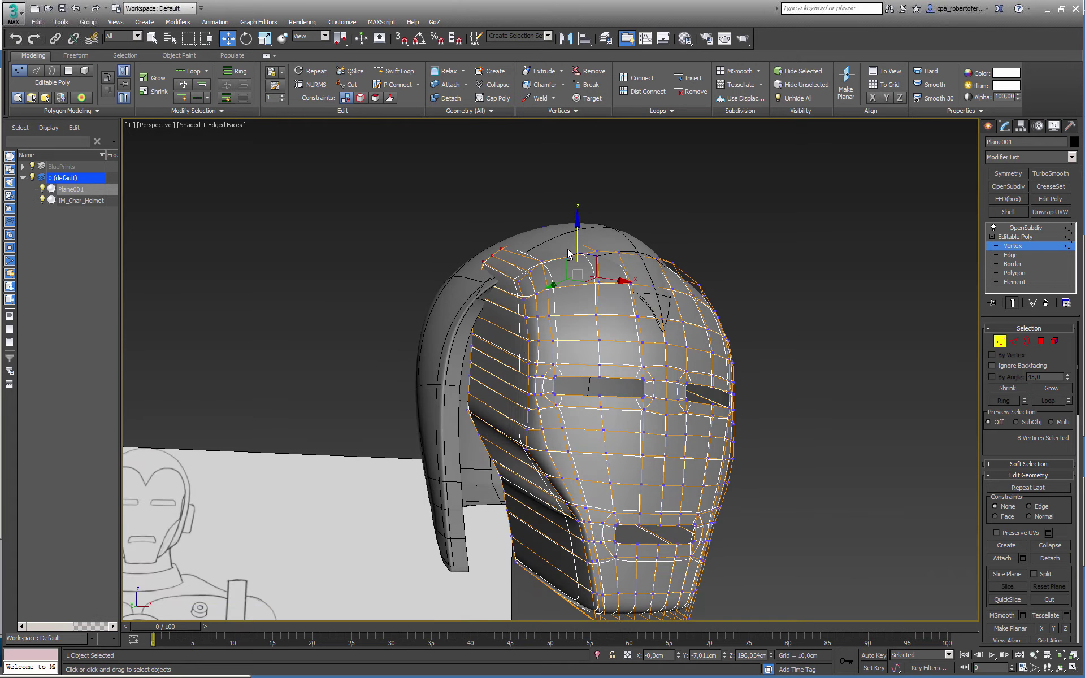
left_click(999, 342)
left_click(449, 380)
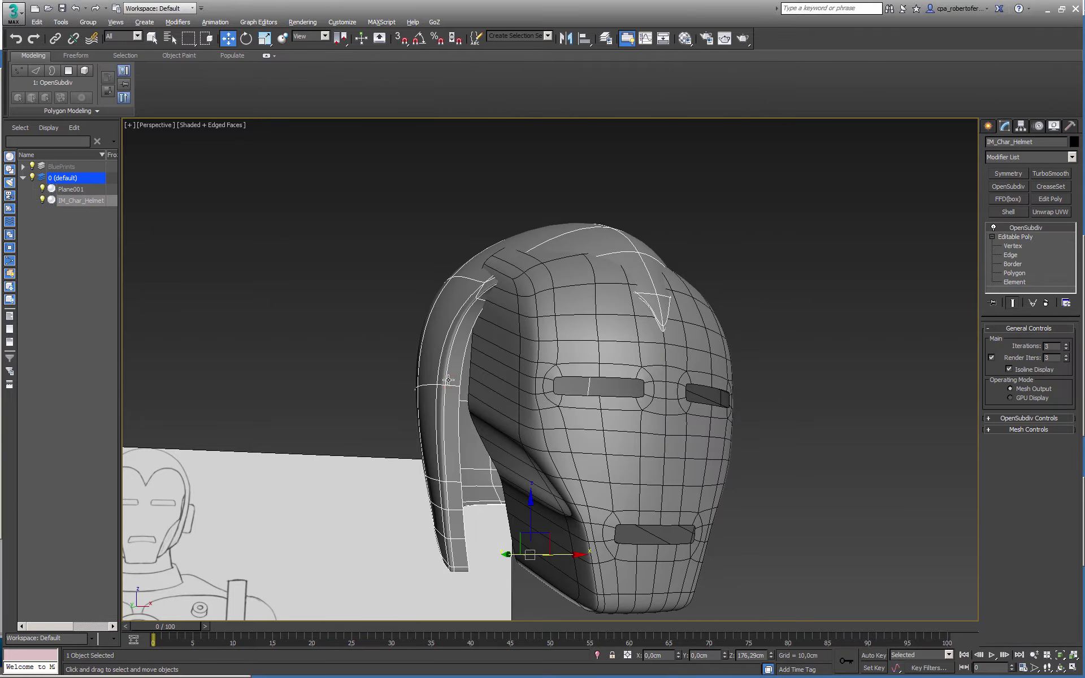
key("alt+x")
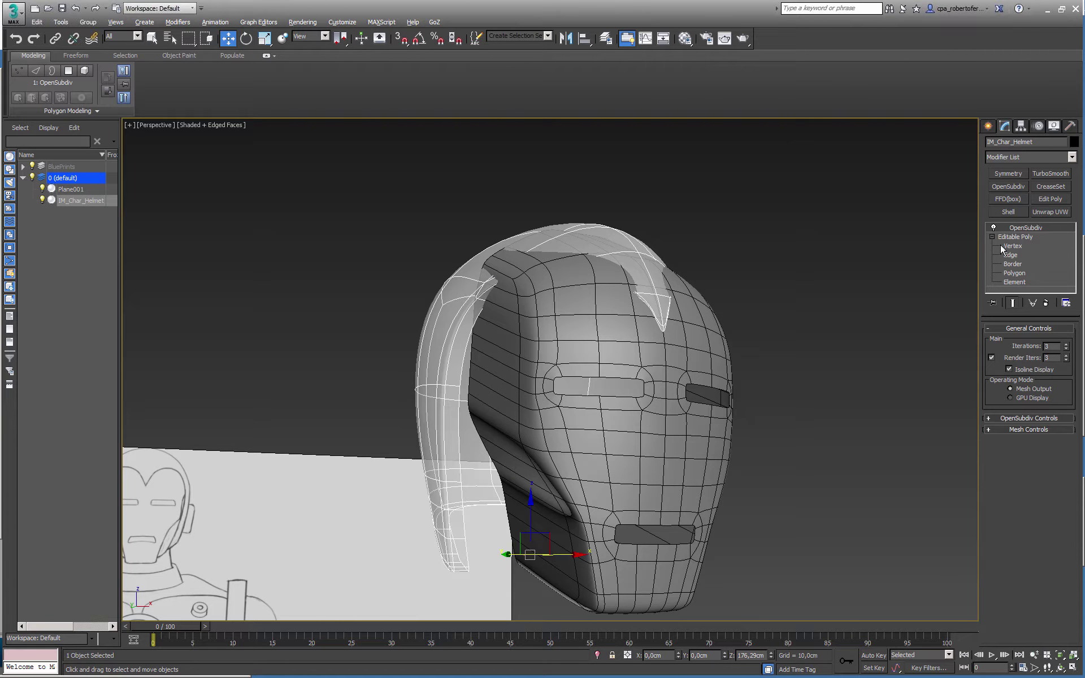
- Return to editing the mask's vertices and lower the eight selected upper rear vertices a little further
left_click(563, 289)
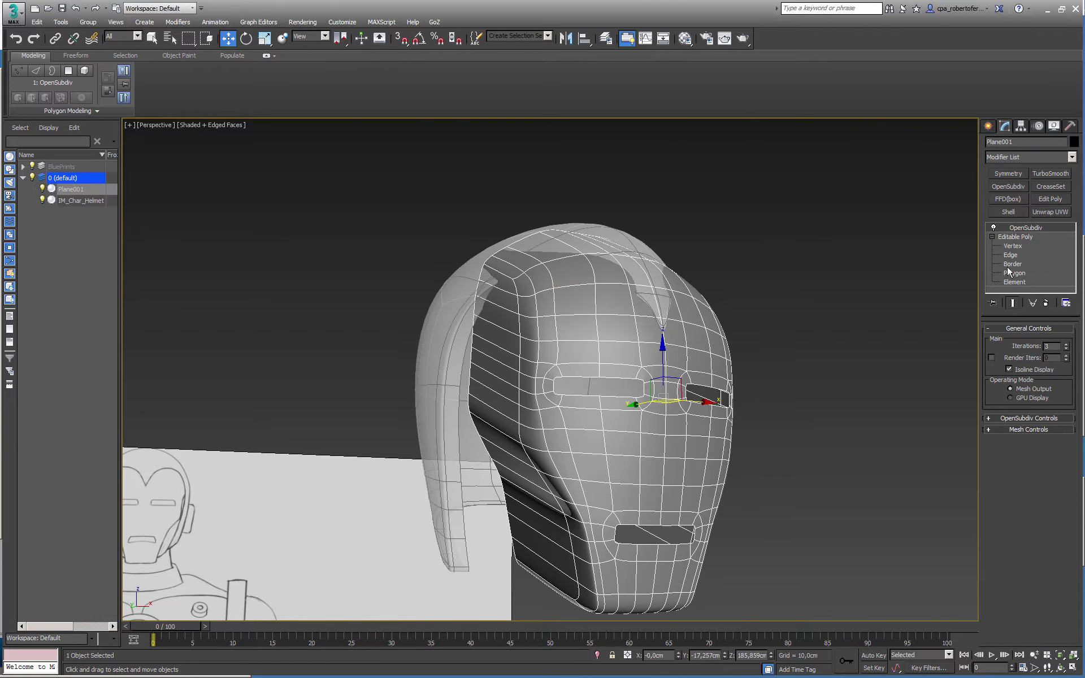
left_click(1012, 247)
scroll(526, 311, "up", 4)
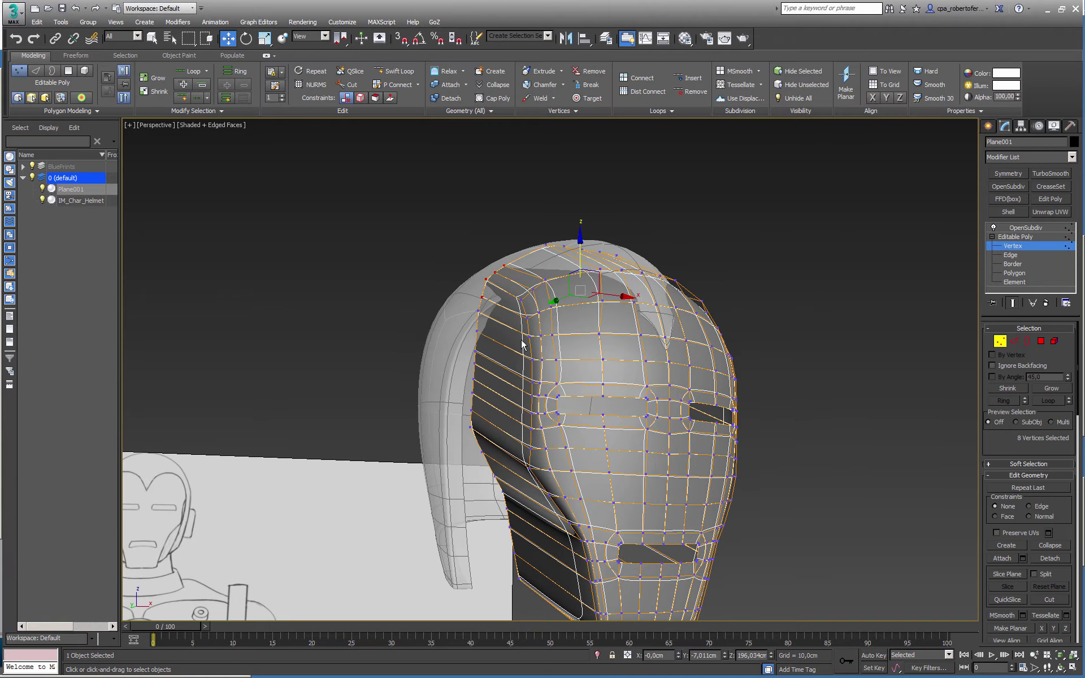
middle_click_drag(527, 311, 559, 314, "alt")
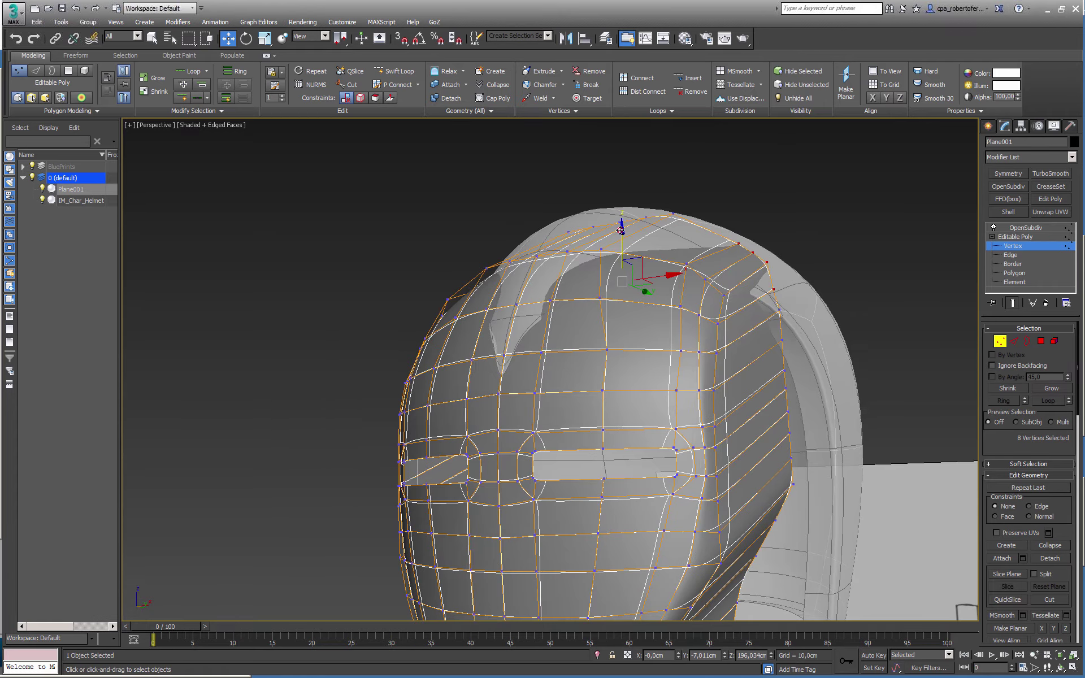
left_click_drag(620, 230, 617, 238)
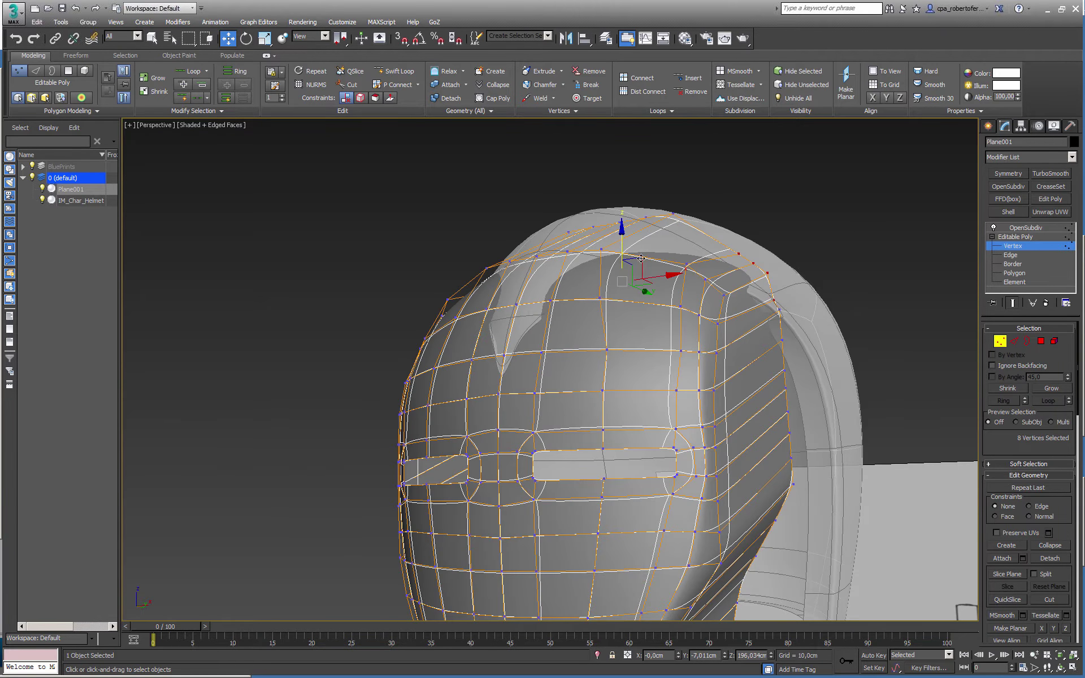
- Complete the selection of rear side border vertices on both sides of the mask and scale them outward along X
middle_click_drag(735, 276, 762, 286, "alt")
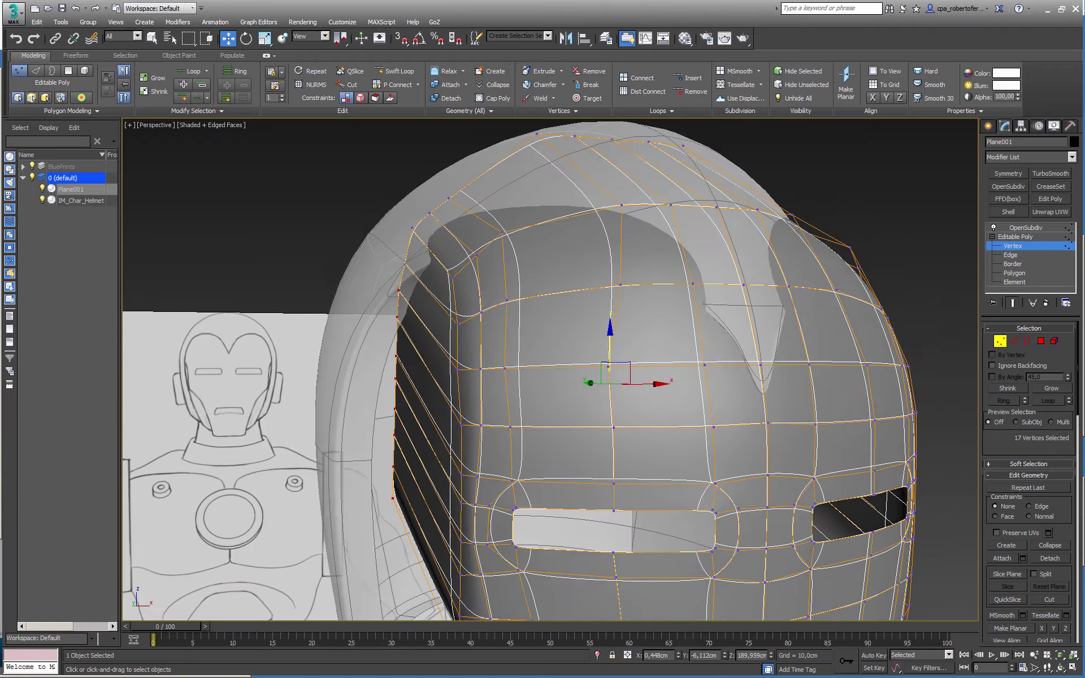
mouse_move(729, 340)
middle_mouse_down("alt")
mouse_move(647, 346)
mouse_move(729, 341)
middle_mouse_up("alt")
middle_click_drag(324, 347, 332, 346, "alt")
left_click_drag(381, 273, 402, 292, "ctrl")
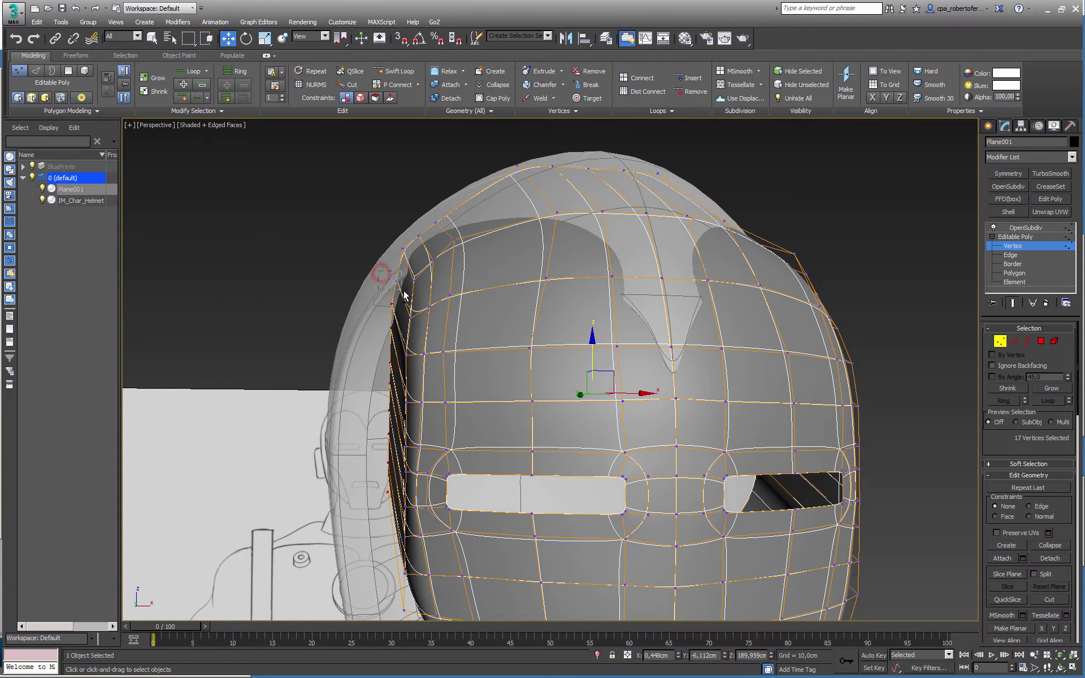
key("r")
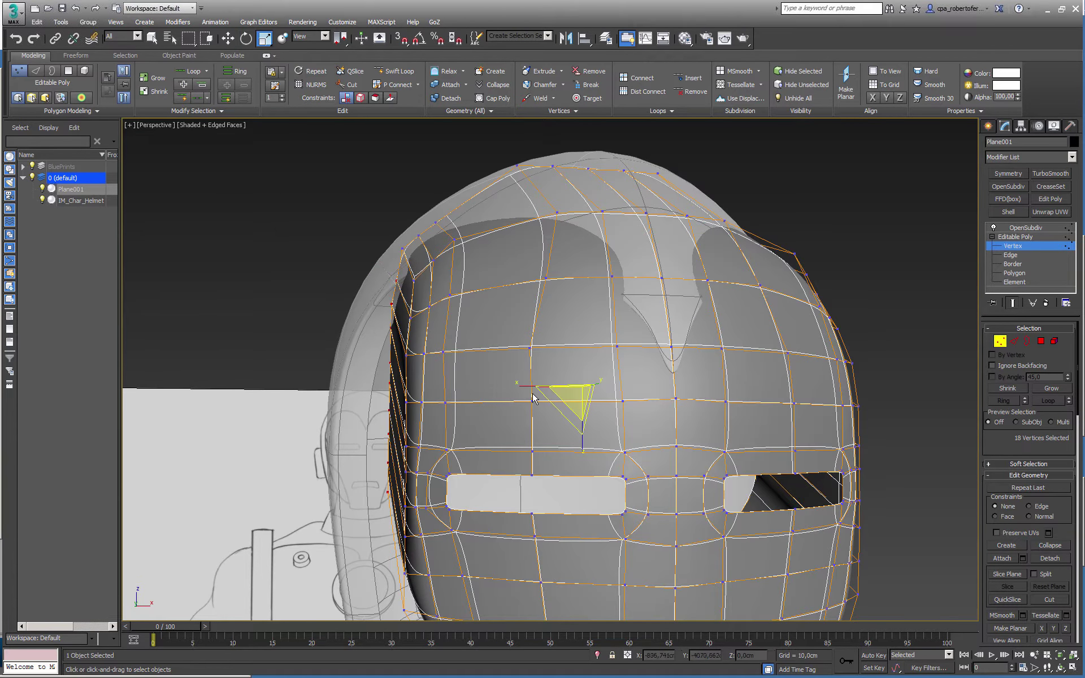
left_click_drag(531, 387, 510, 391)
- Deselect the lower rear side vertices and scale the remaining upper ones slightly inward along X
middle_click_drag(503, 395, 540, 398, "alt")
left_click_drag(303, 491, 365, 334, "alt")
middle_click_drag(556, 408, 482, 417, "alt")
left_click_drag(802, 484, 774, 359, "alt")
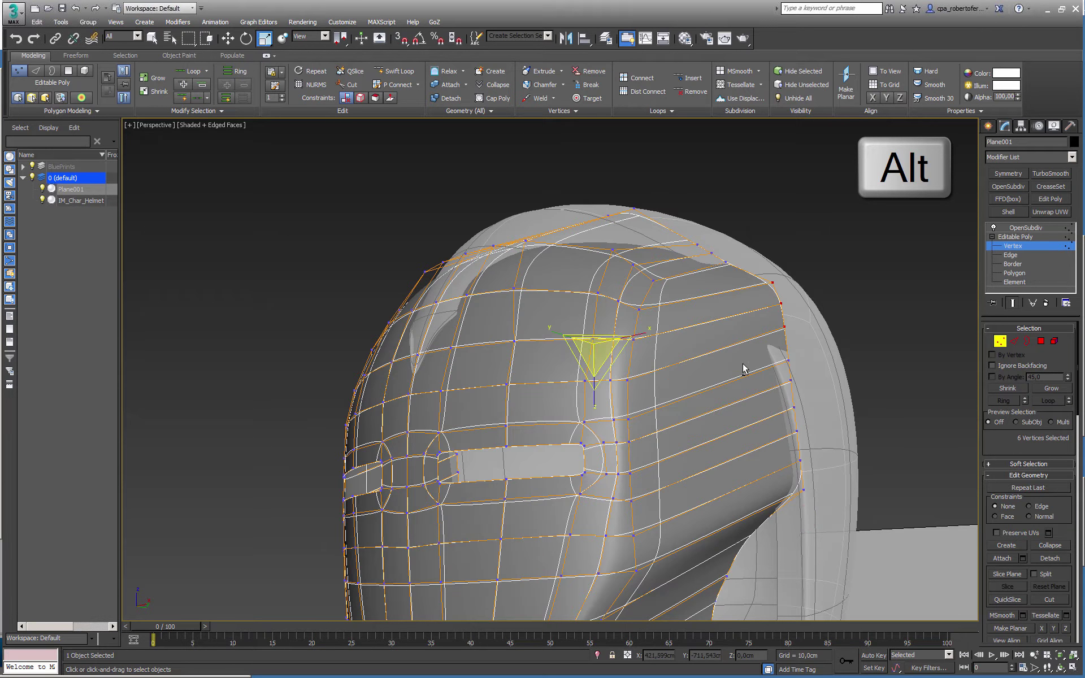
left_click_drag(648, 333, 647, 335)
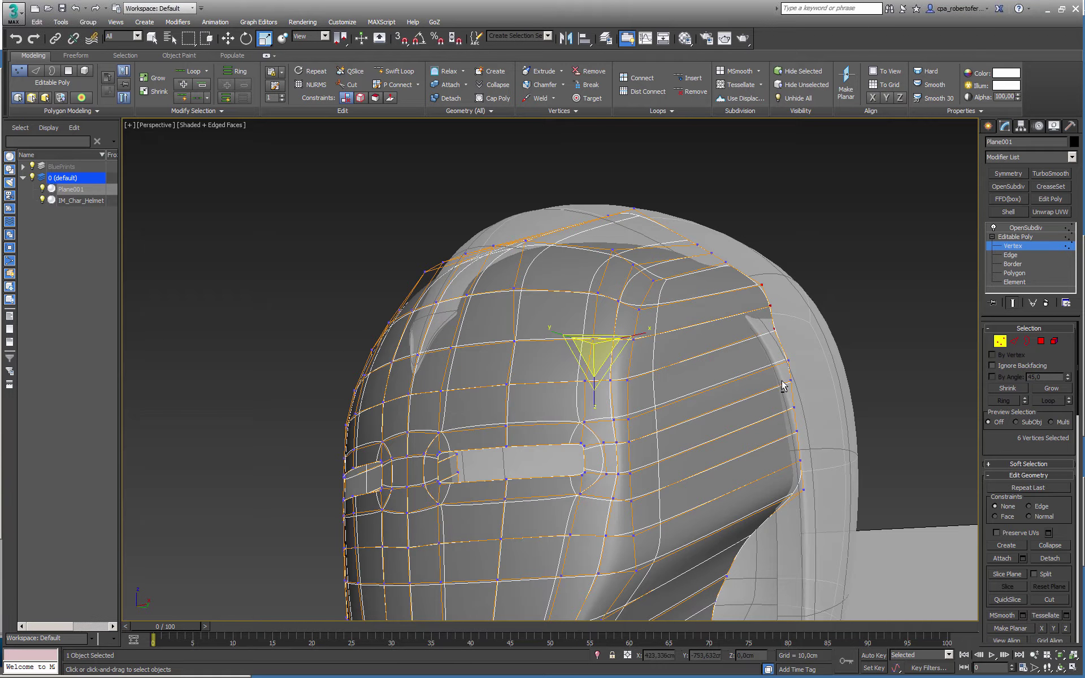
- Reduce the selection to the top two rear side vertices on each side and scale them inward along X
left_click_drag(783, 382, 773, 328, "alt")
middle_click_drag(577, 381, 576, 397, "alt")
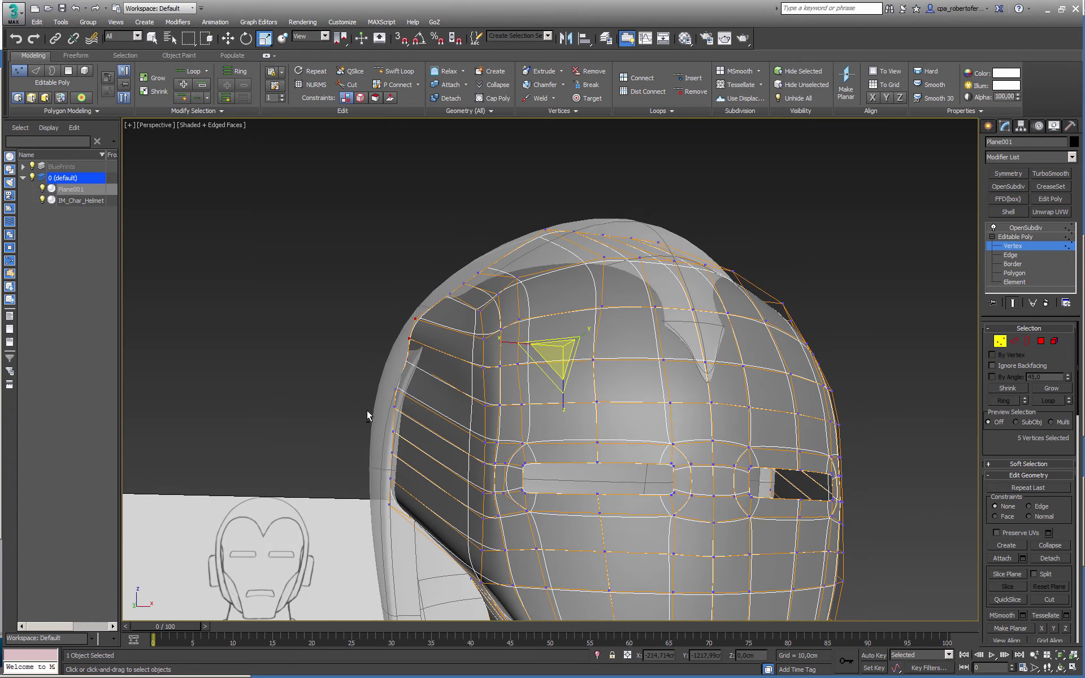
left_click_drag(382, 401, 419, 357, "alt")
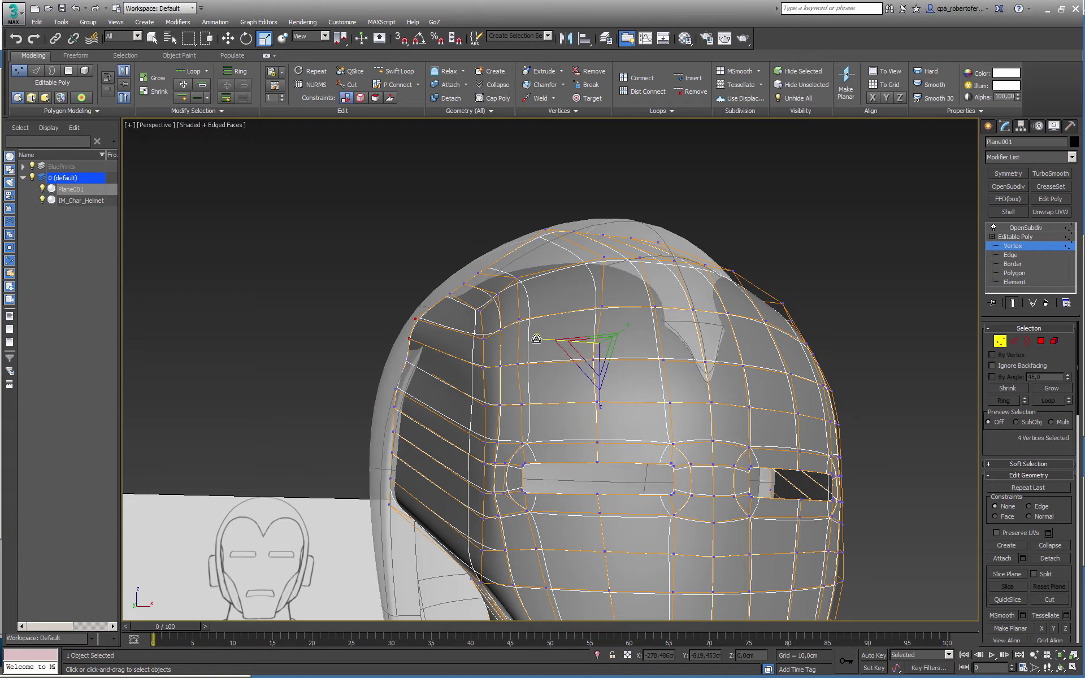
left_click_drag(535, 340, 537, 338)
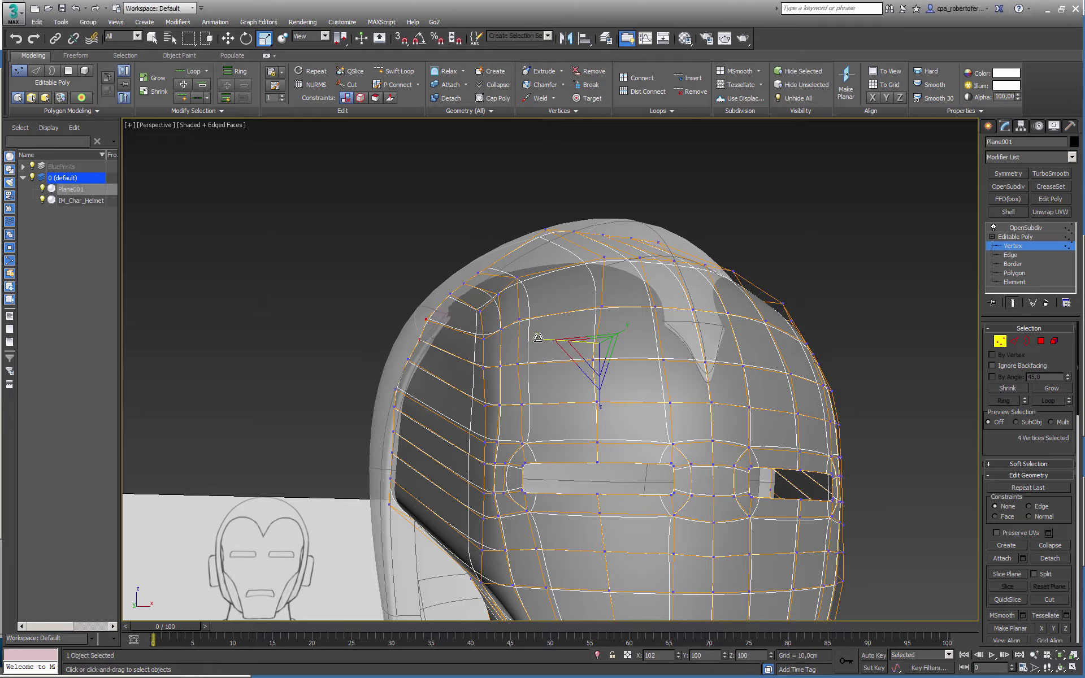
- Keep only the uppermost rear side vertex on each side selected and narrow the pair slightly along X
left_click_drag(388, 367, 427, 338)
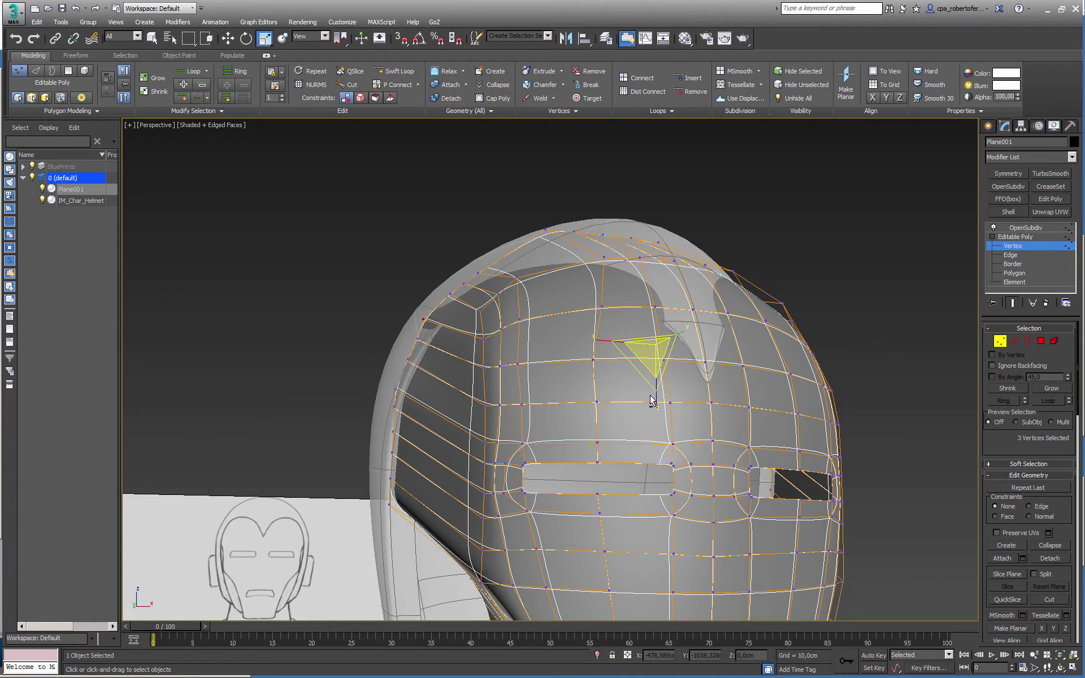
middle_click_drag(650, 399, 578, 404, "alt")
left_click_drag(784, 364, 760, 350, "alt")
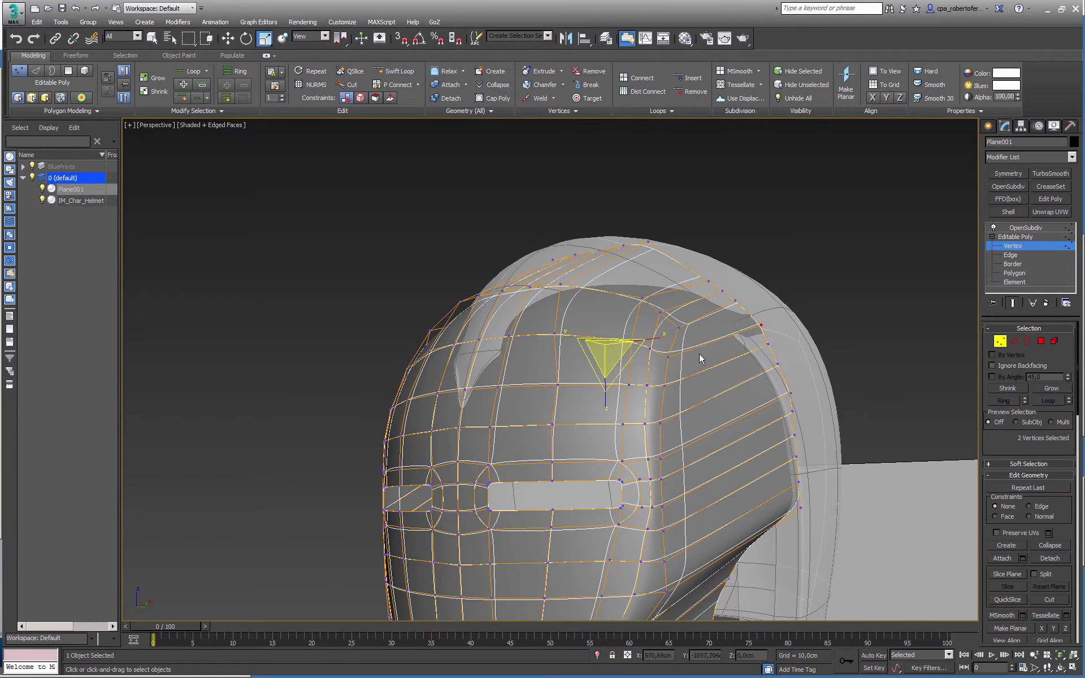
left_click_drag(657, 340, 656, 340)
- Select two neighbouring pairs of upper rear corner vertices in turn and adjust their width to follow the helmet's curve
middle_click_drag(721, 375, 734, 366, "alt")
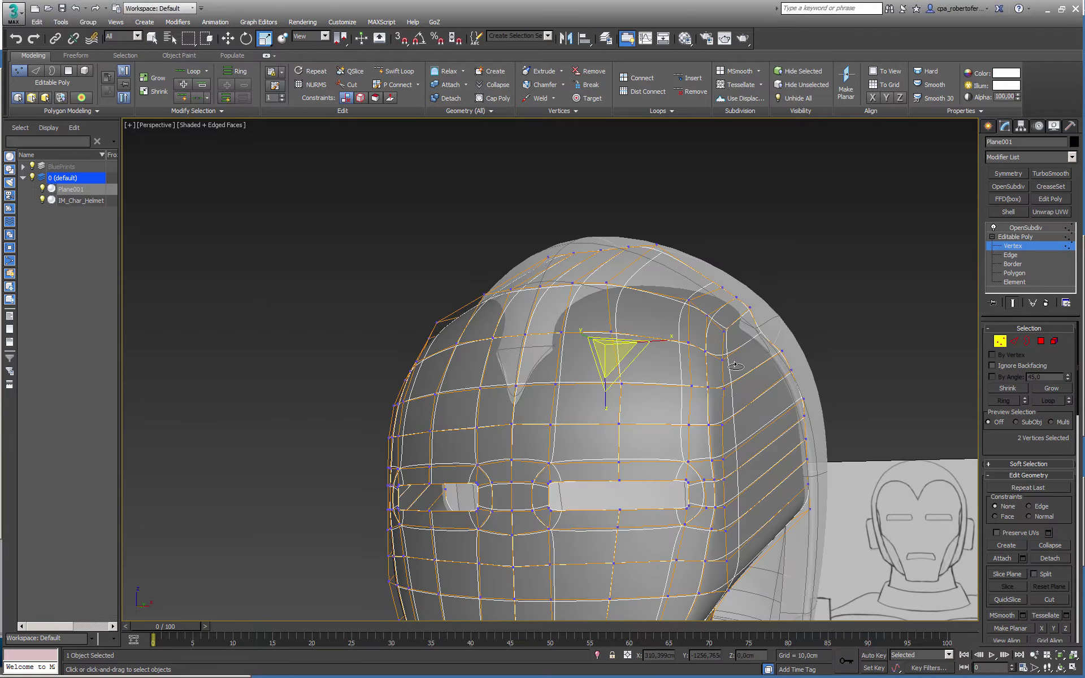
left_click(748, 309)
middle_click_drag(748, 309, 520, 332, "alt")
left_click(468, 275, "ctrl")
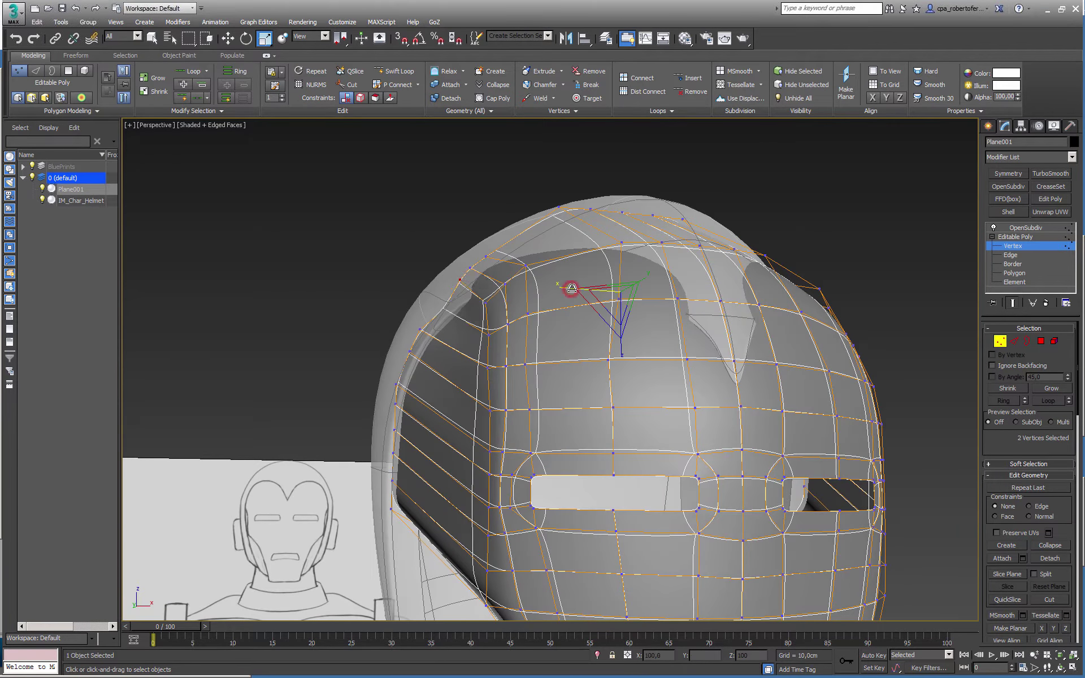
left_click(446, 311)
middle_click_drag(446, 310, 831, 334, "alt")
left_click(829, 278, "ctrl")
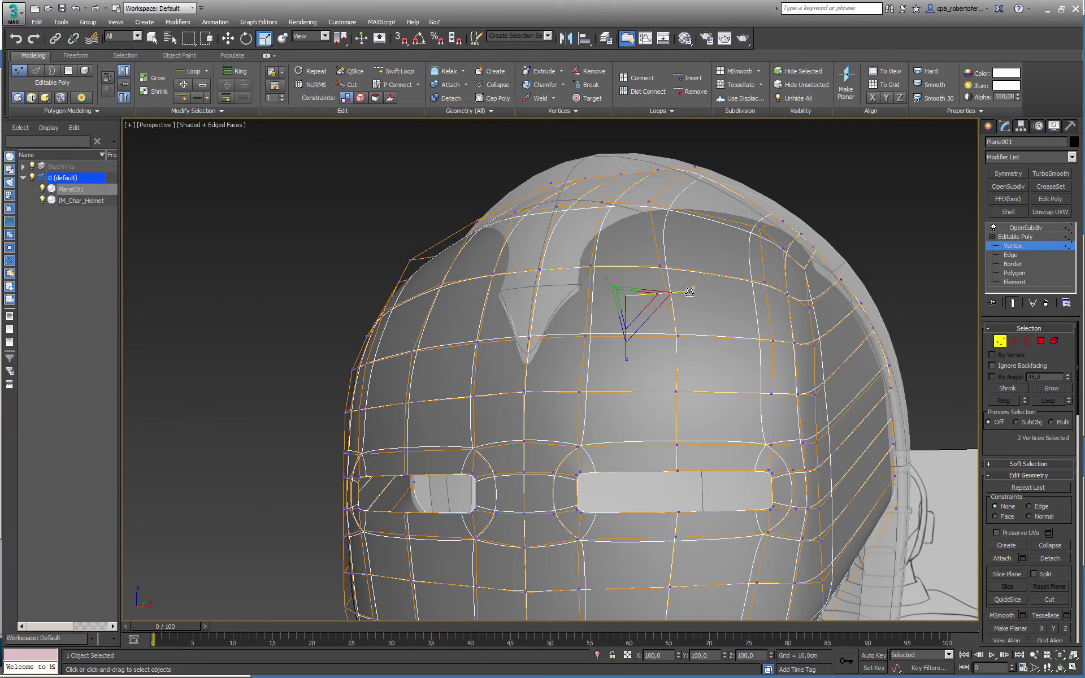
middle_click_drag(794, 329, 768, 277, "alt")
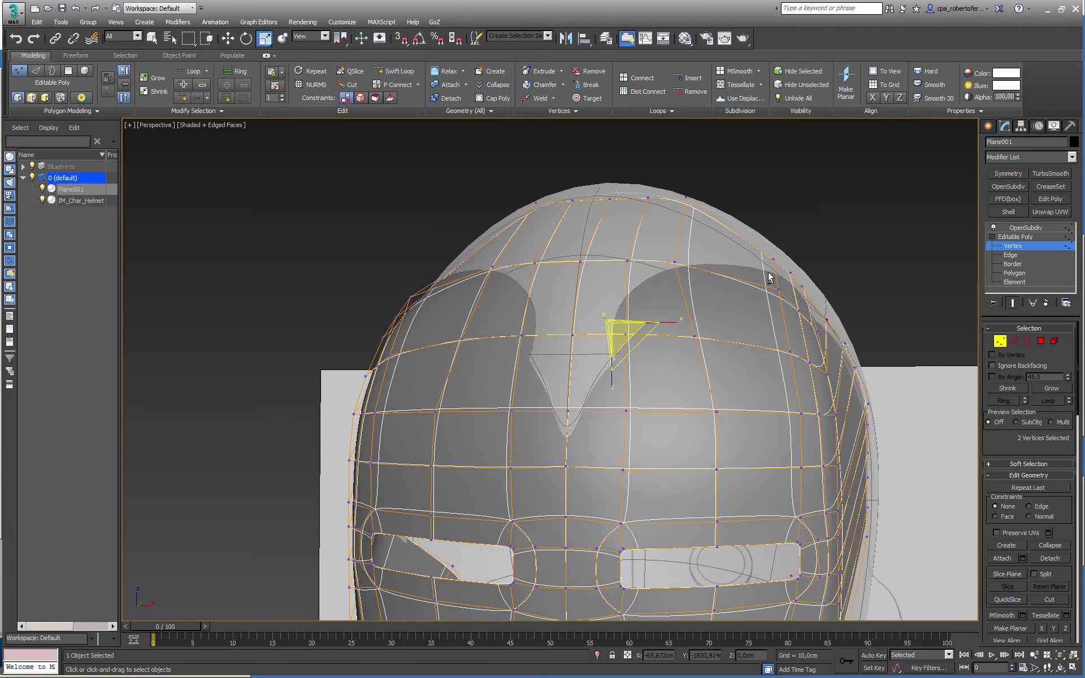
- Scale the outer pair of vertices on the mask's top rear border apart along X and lower them onto the helmet's curve
left_click(687, 198)
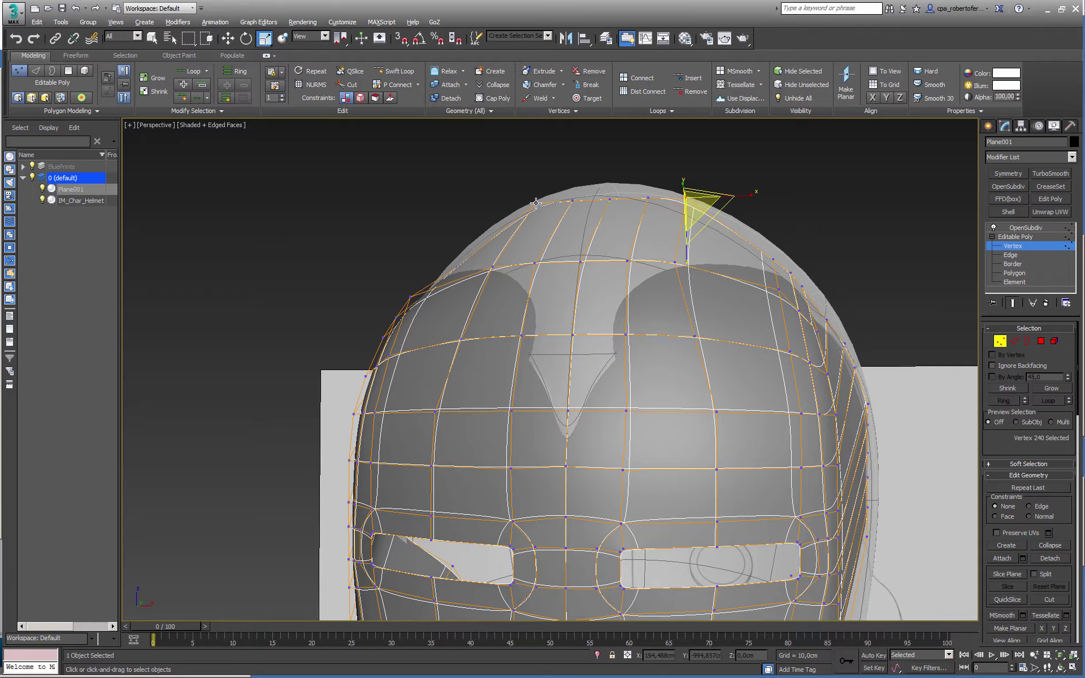
left_click(537, 203, "ctrl")
middle_click_drag(557, 217, 580, 220, "alt")
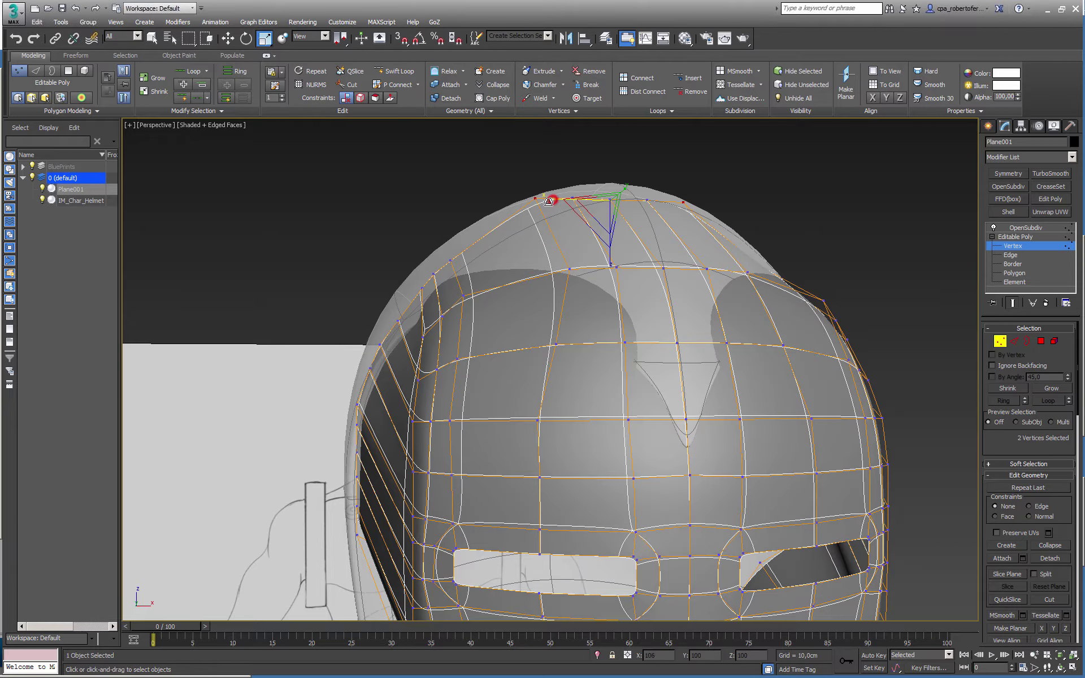
left_click_drag(552, 199, 529, 210)
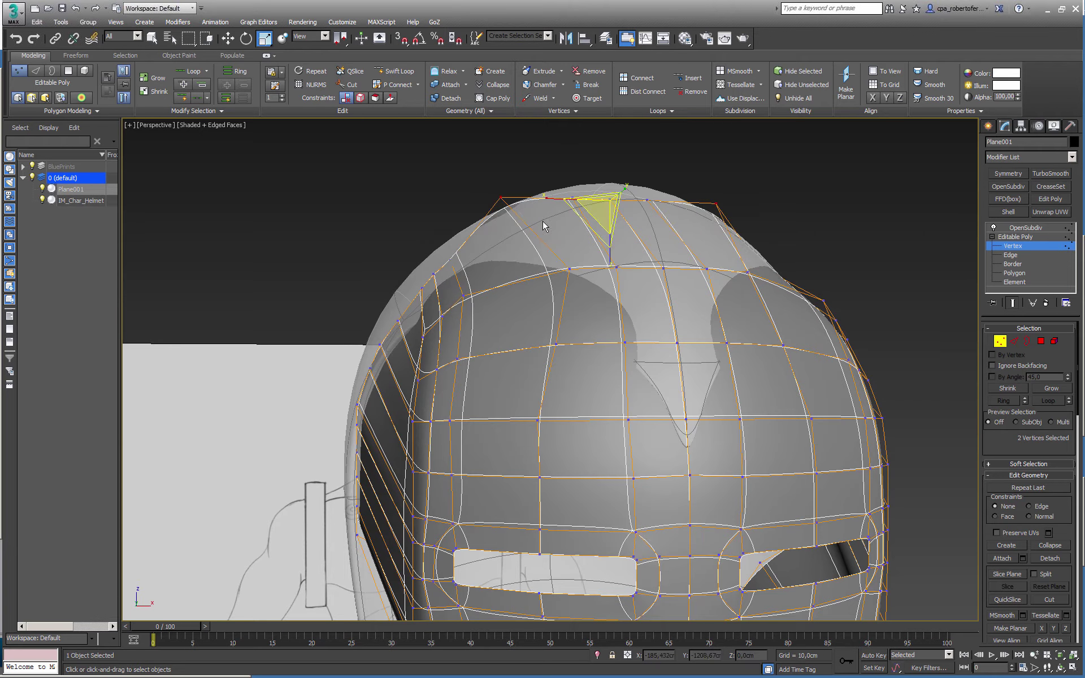
key("w")
left_click_drag(610, 167, 606, 193)
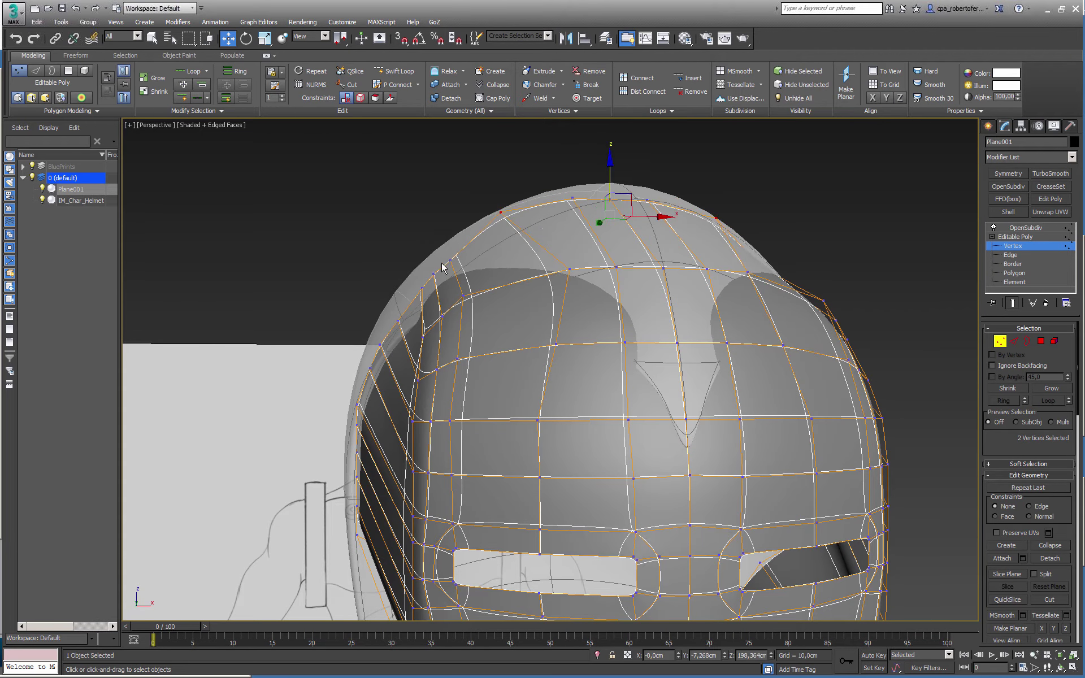
- Raise the next outward pair of top rear border vertices slightly and scale them closer together along X
left_click(450, 261)
middle_click_drag(667, 271, 634, 274, "alt")
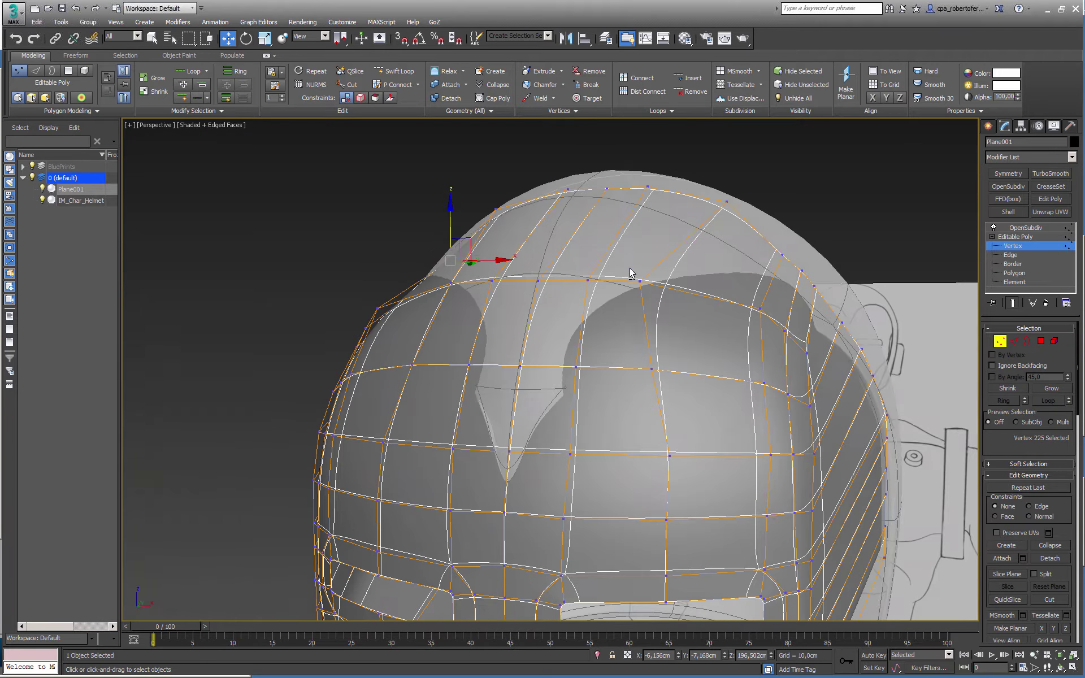
left_click(780, 254, "ctrl")
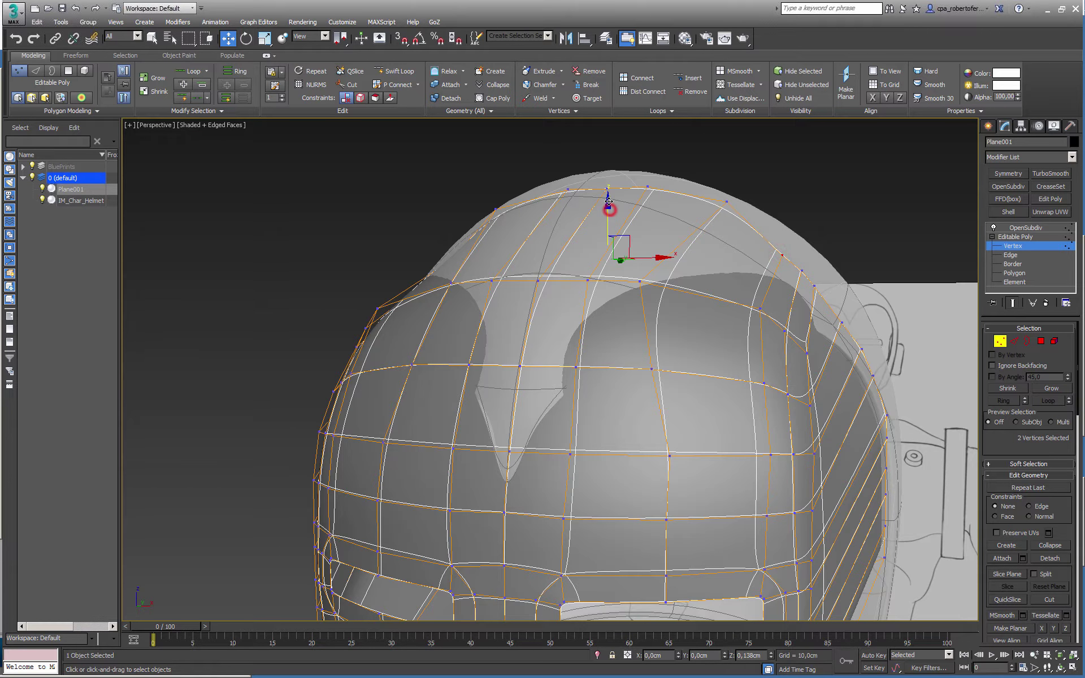
left_click_drag(609, 202, 608, 198)
key("r")
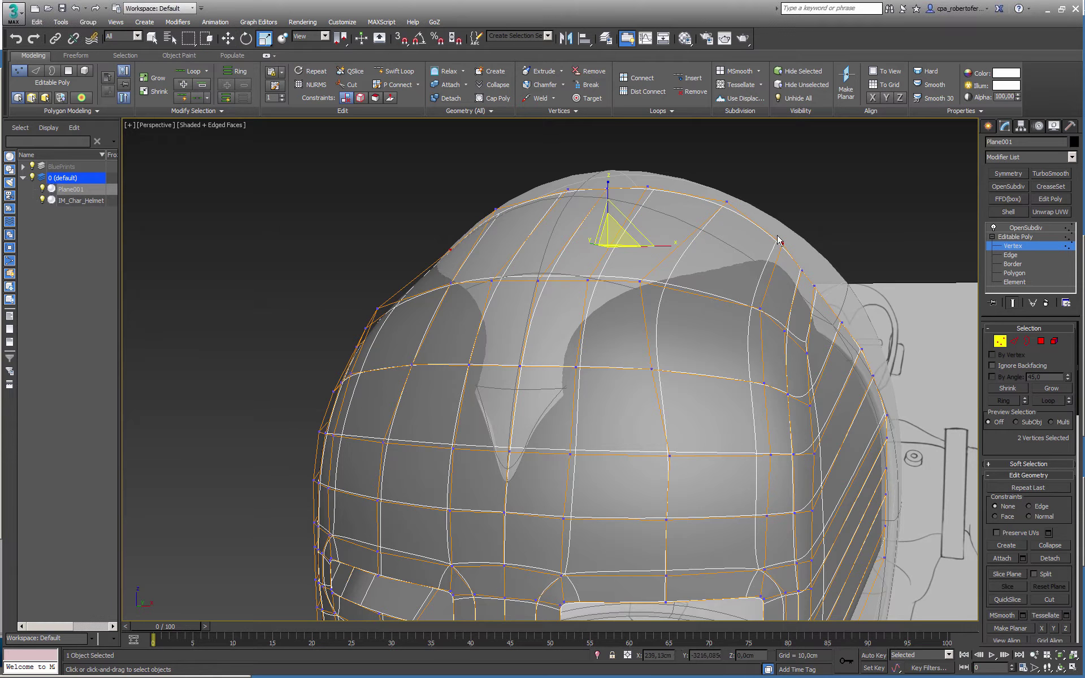
left_click_drag(671, 246, 661, 245)
middle_click_drag(661, 245, 743, 277, "alt")
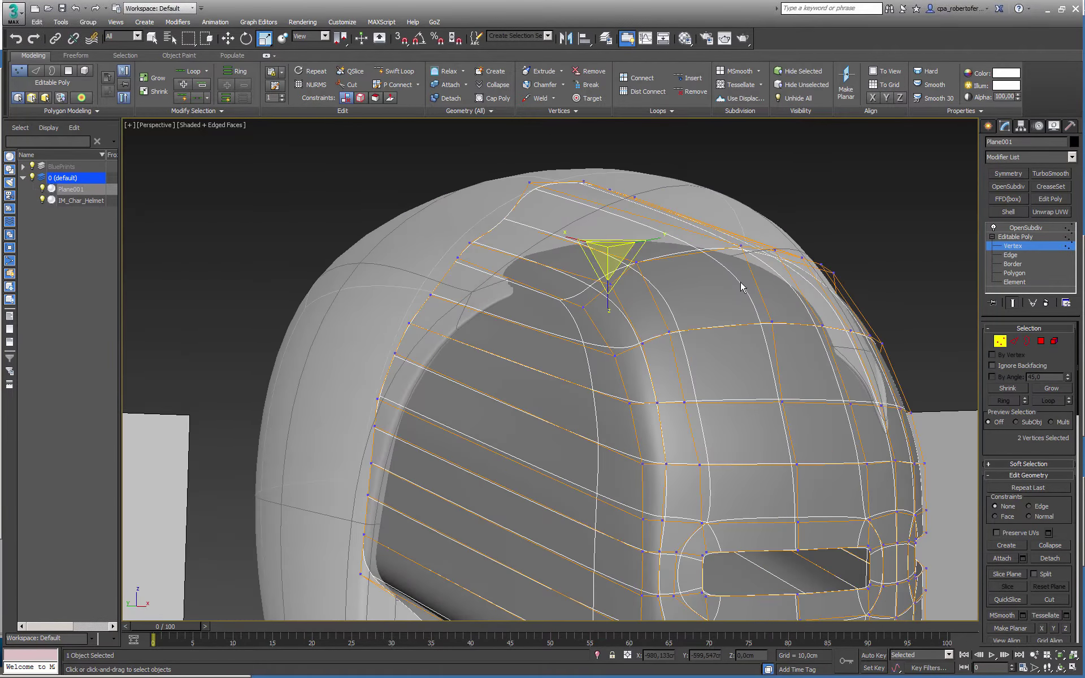
- Select the lower rear border vertices on both sides of the mask's jaw
middle_click_drag(391, 497, 376, 478, "alt")
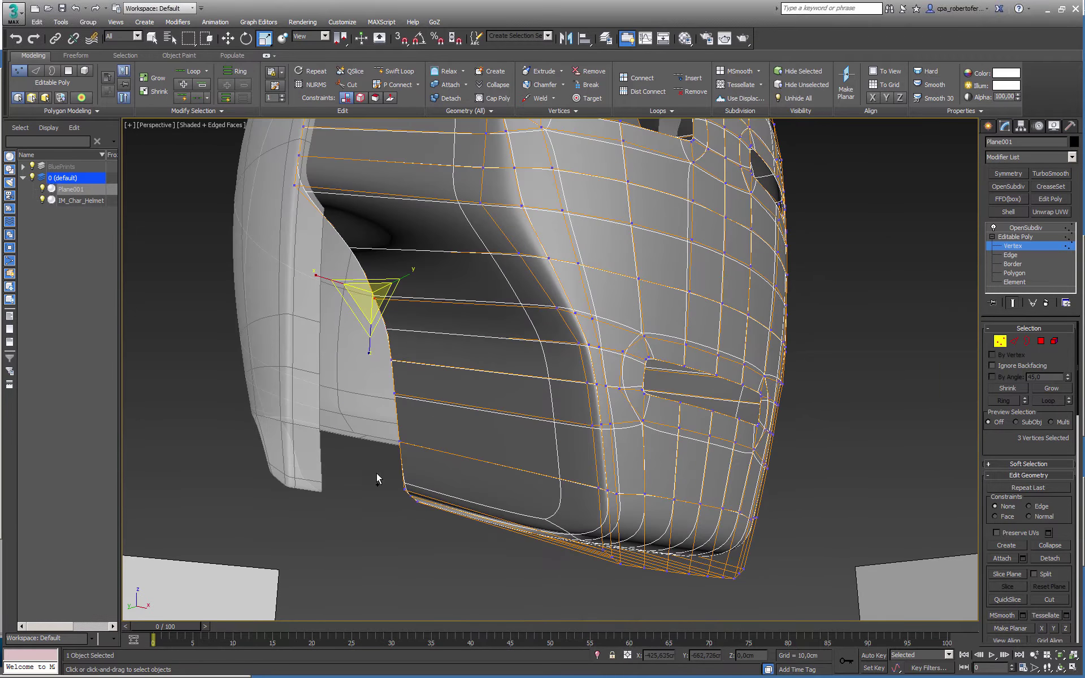
left_click_drag(346, 467, 414, 386, "ctrl")
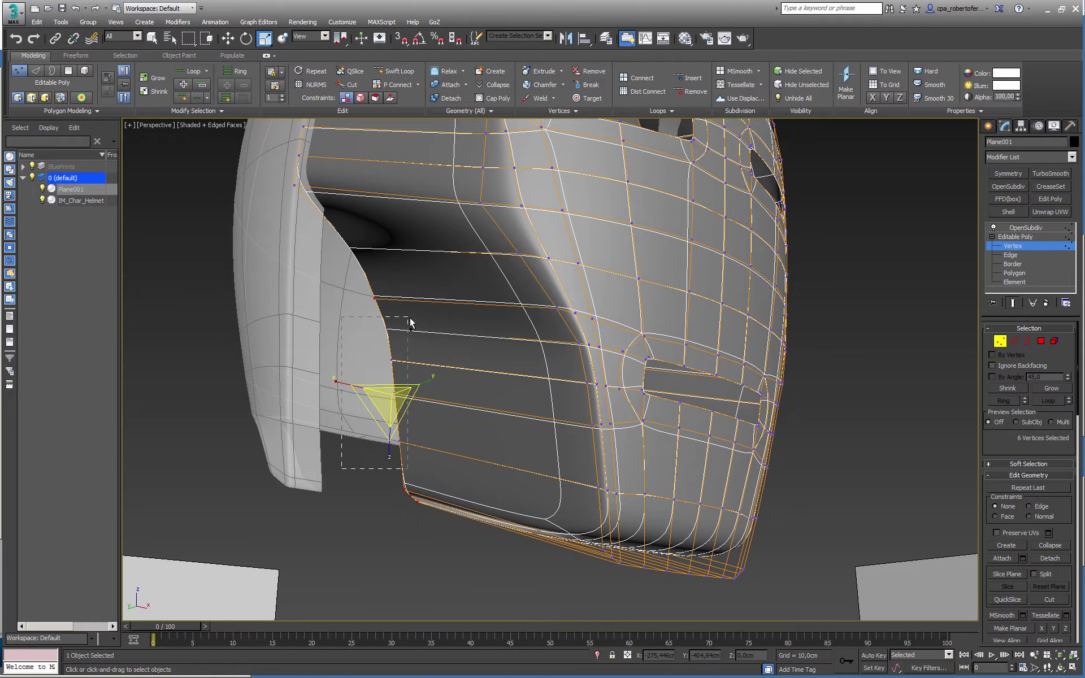
left_click_drag(410, 322, 410, 322, "ctrl")
middle_click_drag(411, 322, 475, 381, "alt")
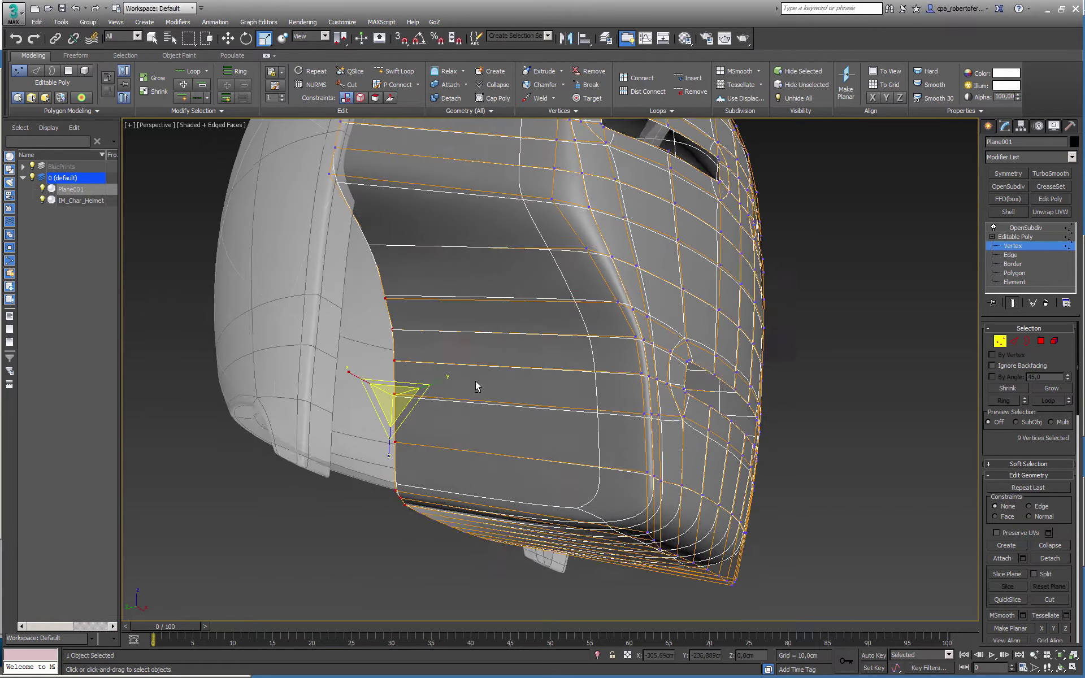
middle_click_drag(371, 303, 542, 361, "alt")
left_click_drag(610, 316, 543, 447, "ctrl")
middle_click_drag(542, 446, 589, 471, "alt")
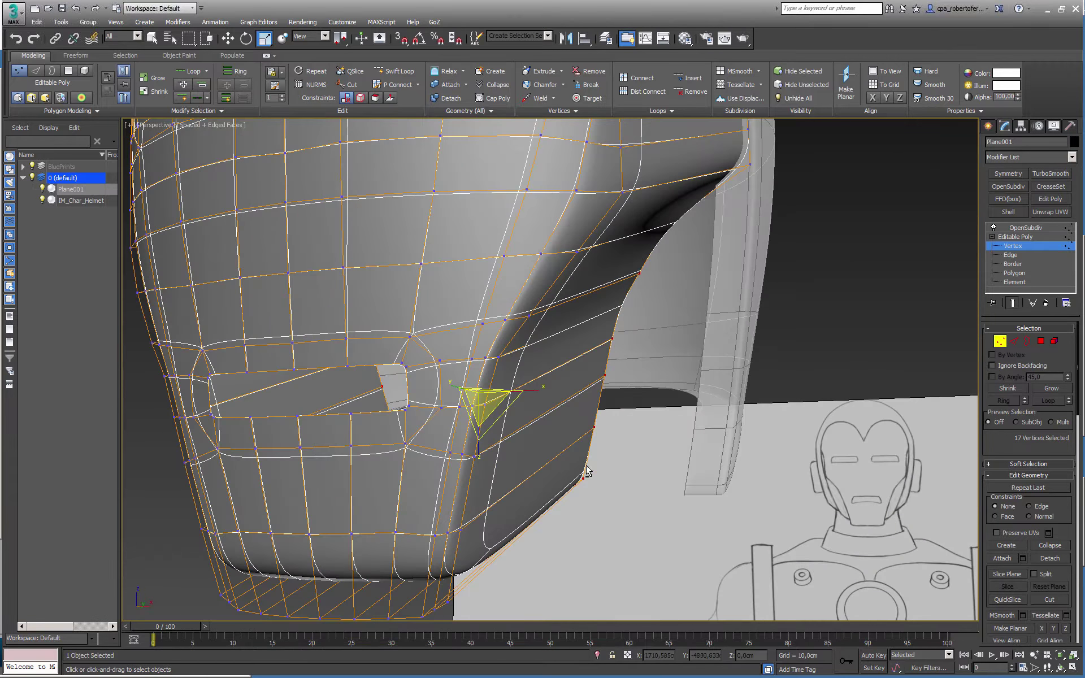
- Scale the mask's lower rear border vertices slightly apart along X, deselecting the uppermost ones before refining the width
left_click_drag(535, 392, 552, 387)
middle_click_drag(552, 388, 710, 245, "alt")
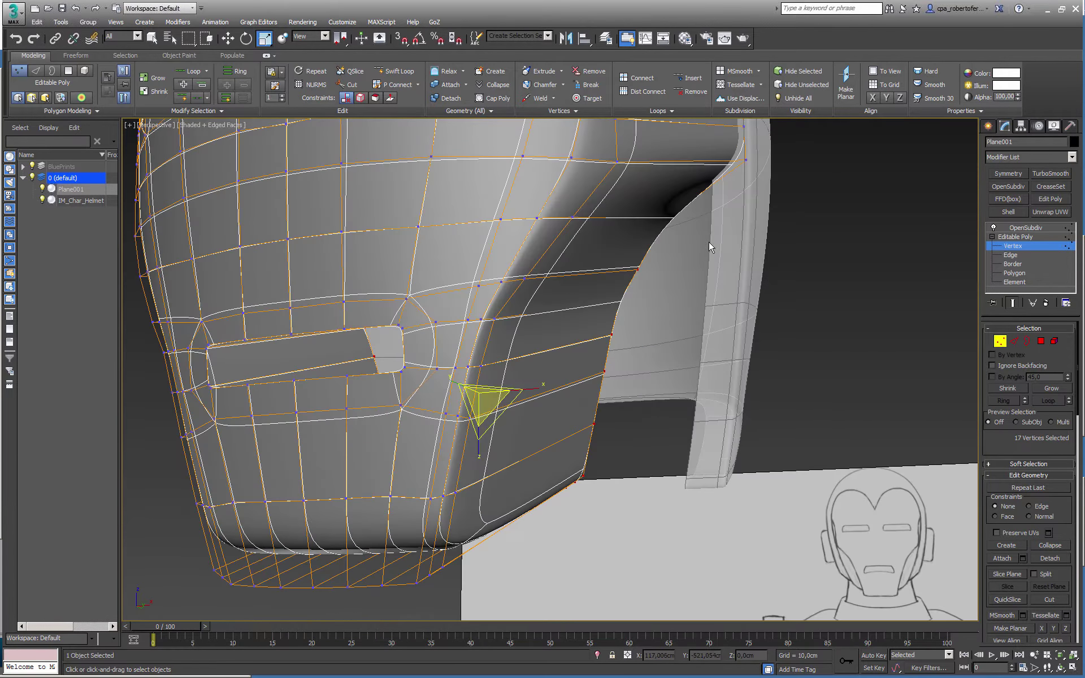
left_click_drag(659, 201, 654, 198)
middle_click_drag(294, 271, 458, 260, "alt")
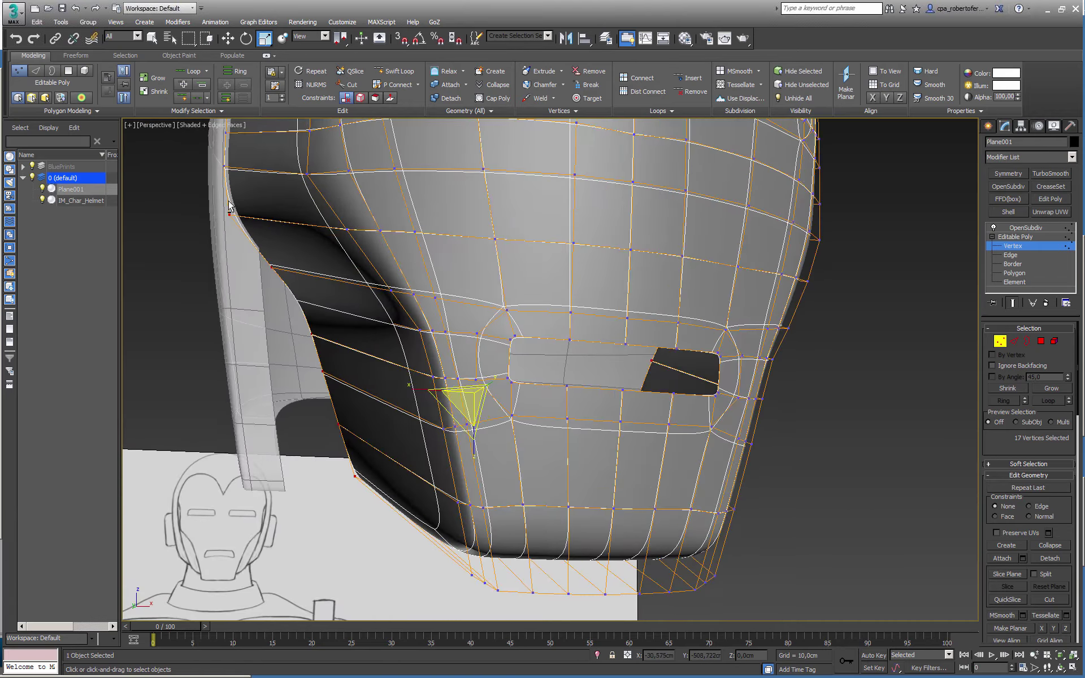
left_click_drag(209, 205, 261, 232, "alt")
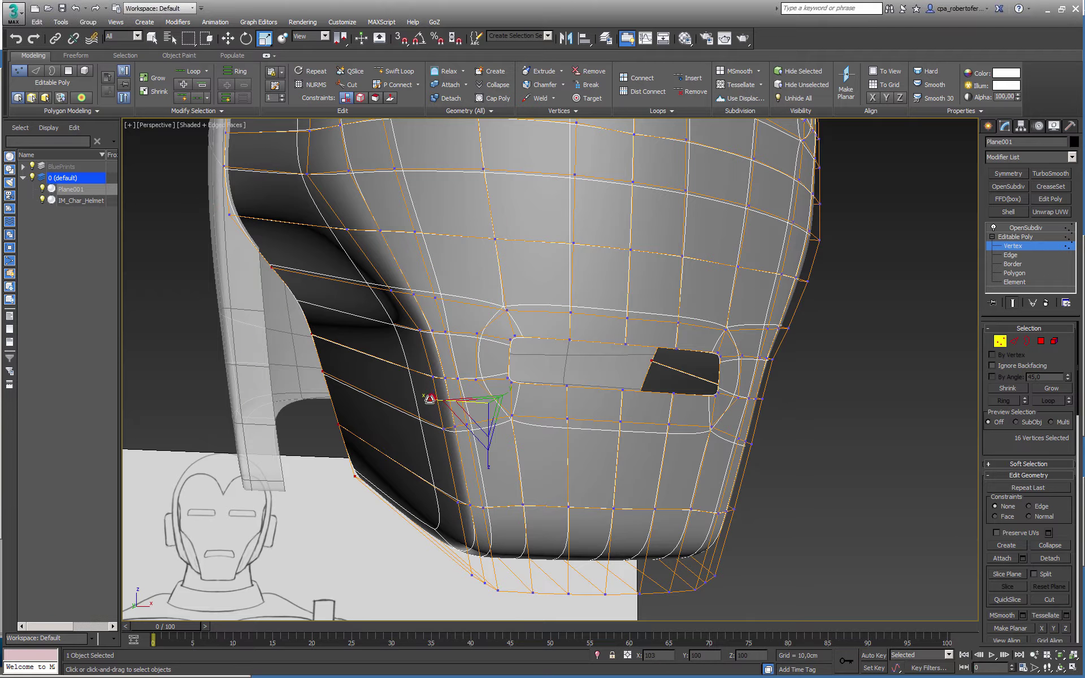
left_click_drag(429, 399, 429, 400)
middle_click_drag(350, 421, 394, 428, "alt")
- Switch to editing the helmet's vertices with the subdivided result shown and scale the lower side vertices slightly along X
left_click(1004, 345)
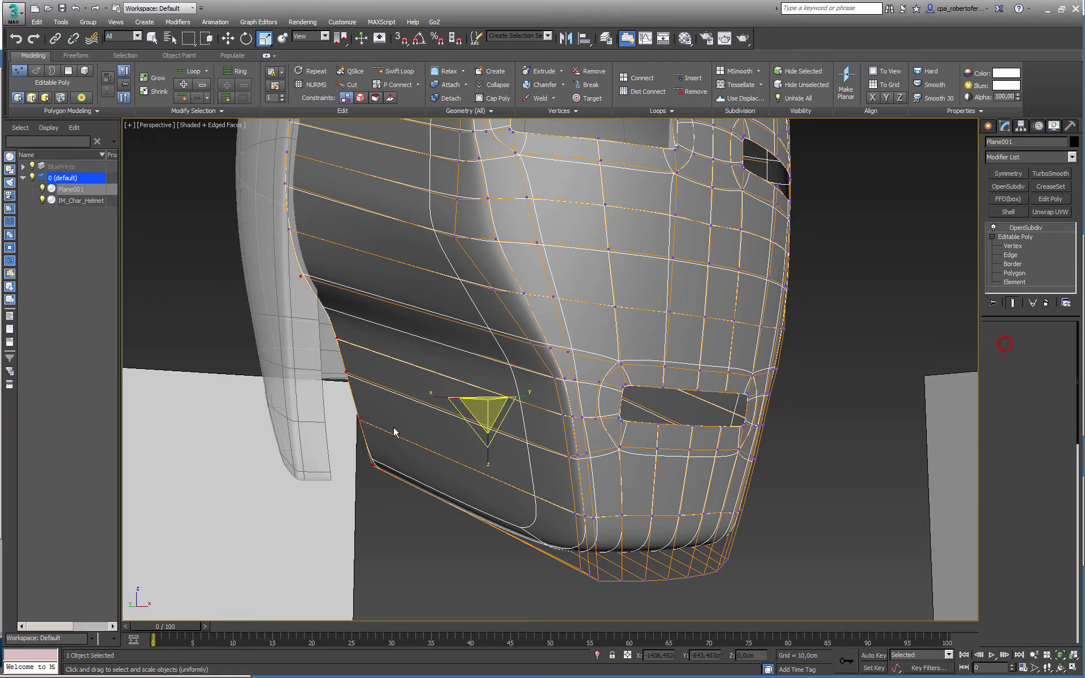
left_click(306, 390)
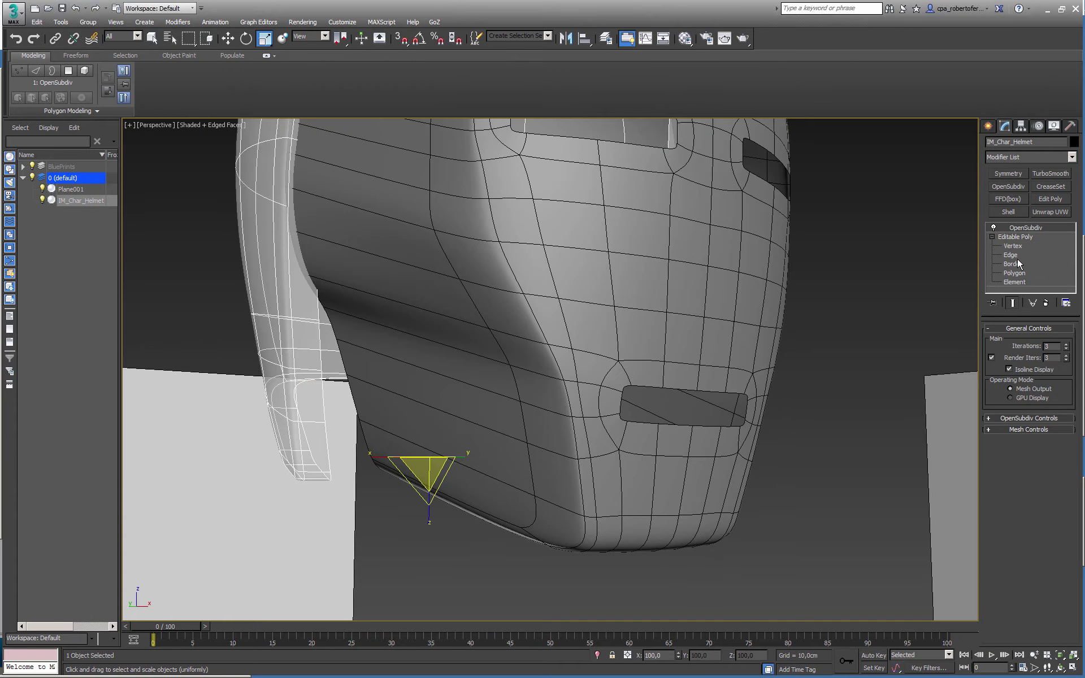
left_click(1013, 246)
left_click(1012, 303)
left_click_drag(226, 320, 650, 508)
middle_click_drag(430, 395, 361, 407, "alt")
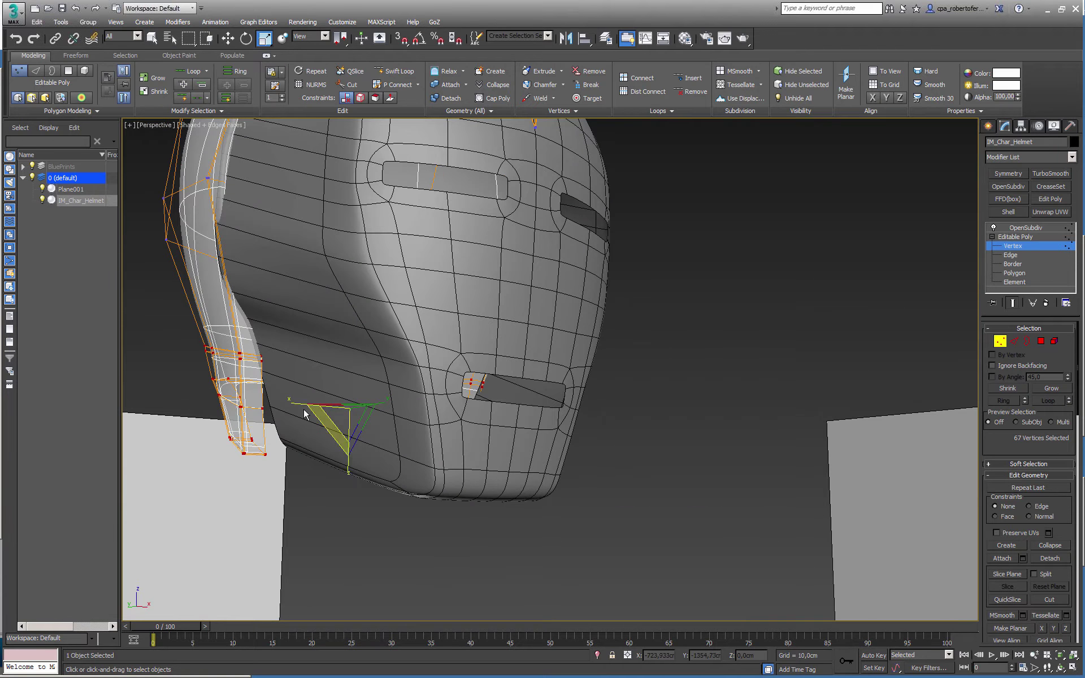
left_click_drag(295, 405, 297, 404)
mouse_move(296, 405)
middle_mouse_down("alt")
mouse_move(282, 401)
mouse_move(327, 408)
mouse_move(286, 422)
middle_mouse_up("alt")
left_click_drag(287, 422, 287, 423)
mouse_move(286, 423)
middle_mouse_down("alt")
mouse_move(296, 412)
mouse_move(329, 421)
mouse_move(299, 407)
middle_mouse_up("alt")
- Select the inner rim vertices at the helmet opening's upper corners on both sides and scale them slightly along X
middle_click_drag(299, 407, 373, 435)
key("alt+w")
left_click_drag(269, 446, 228, 490)
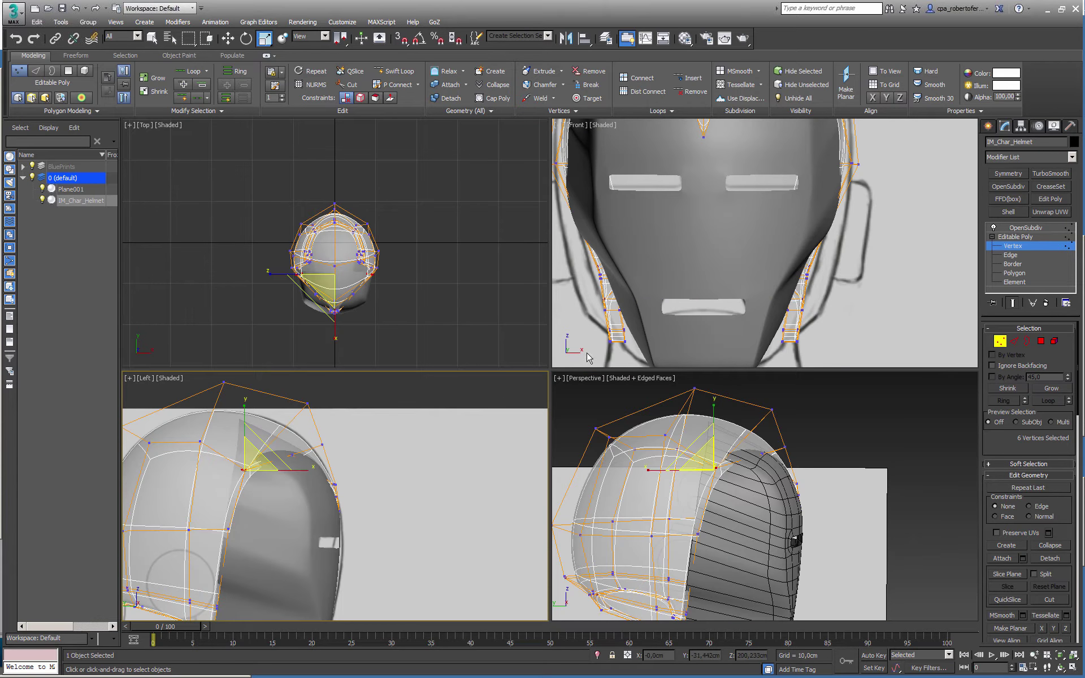
mouse_move(640, 421)
middle_mouse_down("alt")
mouse_move(584, 452)
mouse_move(561, 402)
mouse_move(450, 366)
middle_mouse_up("alt")
key("alt+w")
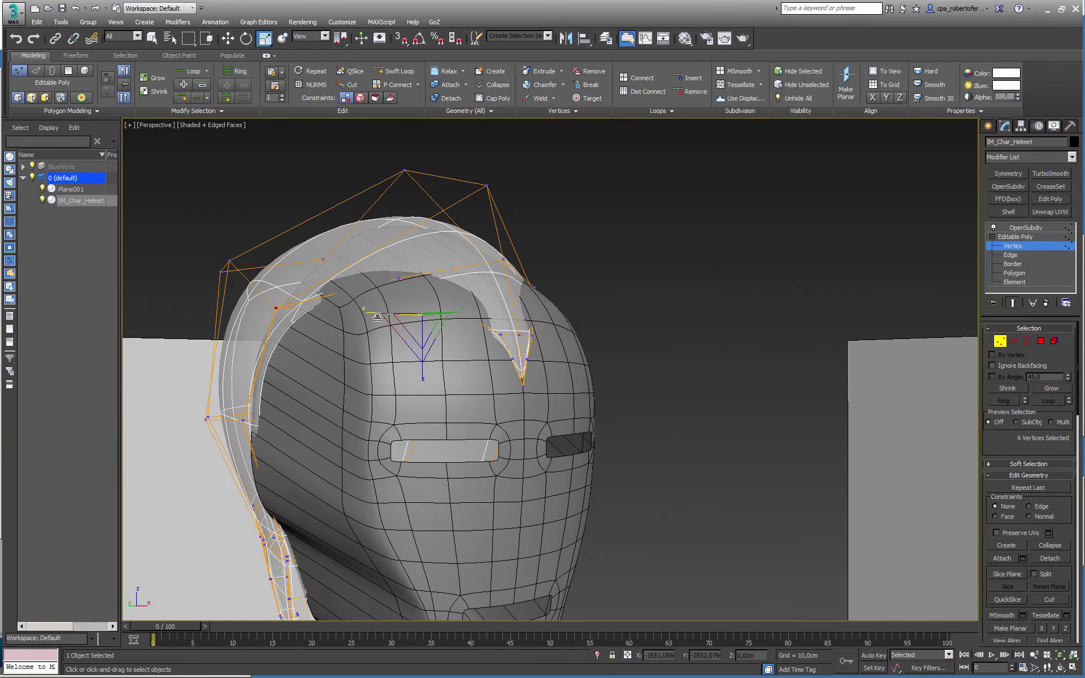
left_click_drag(374, 314, 375, 314)
- Move the selected upper rim vertices of the helmet opening upward and forward to round the opening's edge
key("w")
left_click_drag(424, 263, 428, 260)
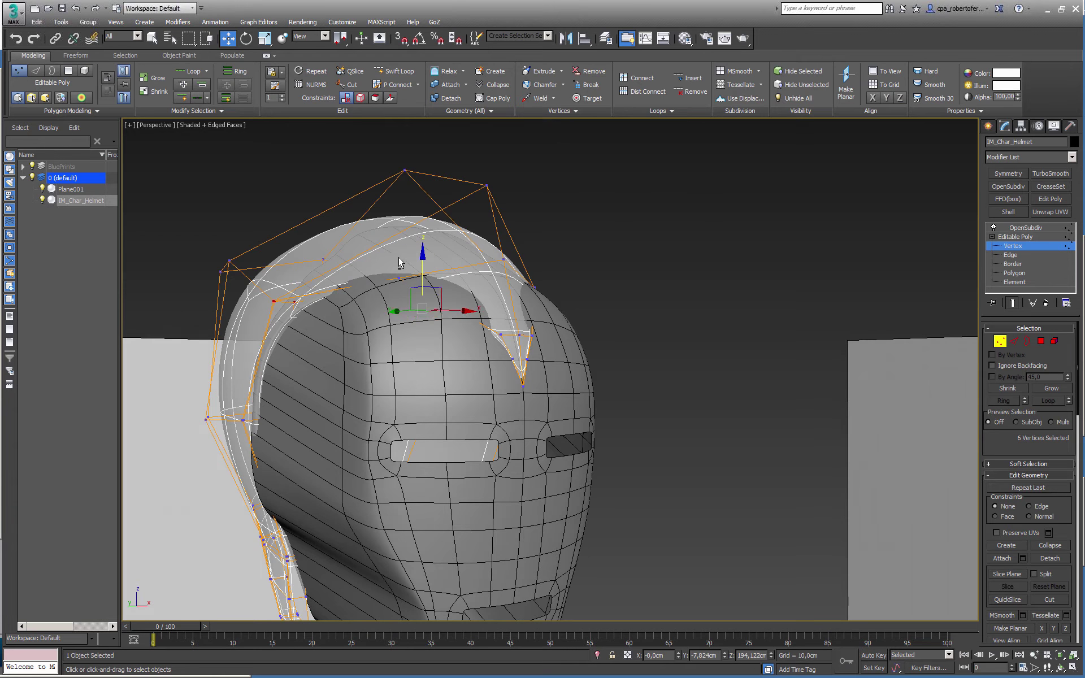
mouse_move(427, 261)
middle_mouse_down("alt")
mouse_move(383, 241)
mouse_move(424, 256)
middle_mouse_up("alt")
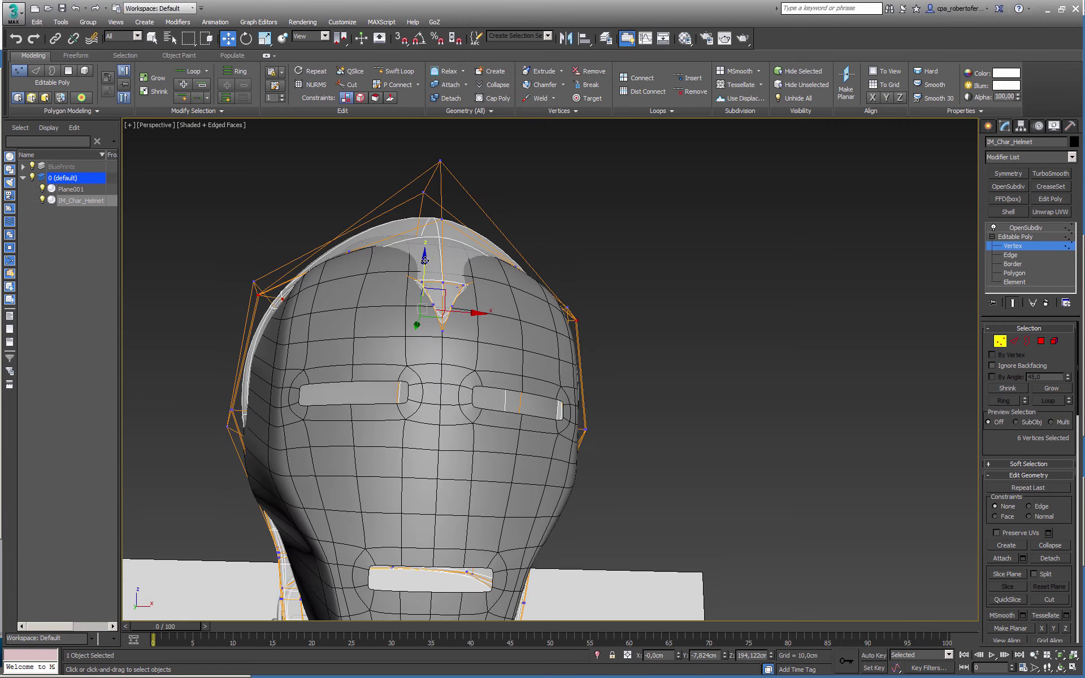
left_click_drag(425, 260, 425, 258)
middle_click_drag(396, 271, 442, 294, "alt")
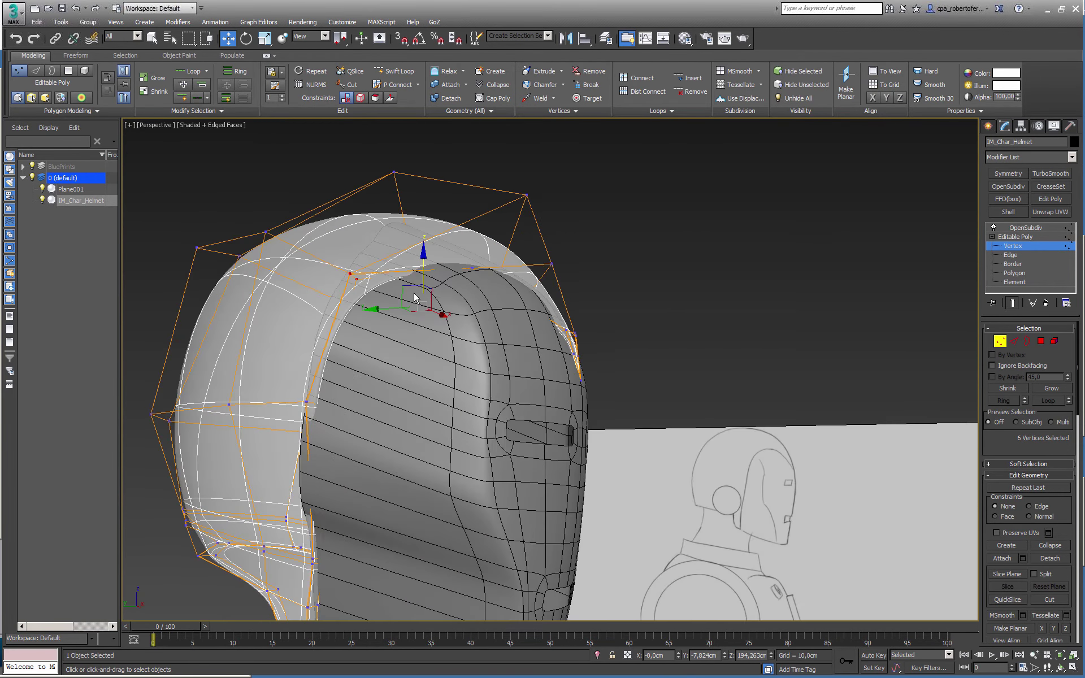
left_click_drag(408, 288, 407, 283)
key("alt+w")
key("alt+w")
key("alt+w")
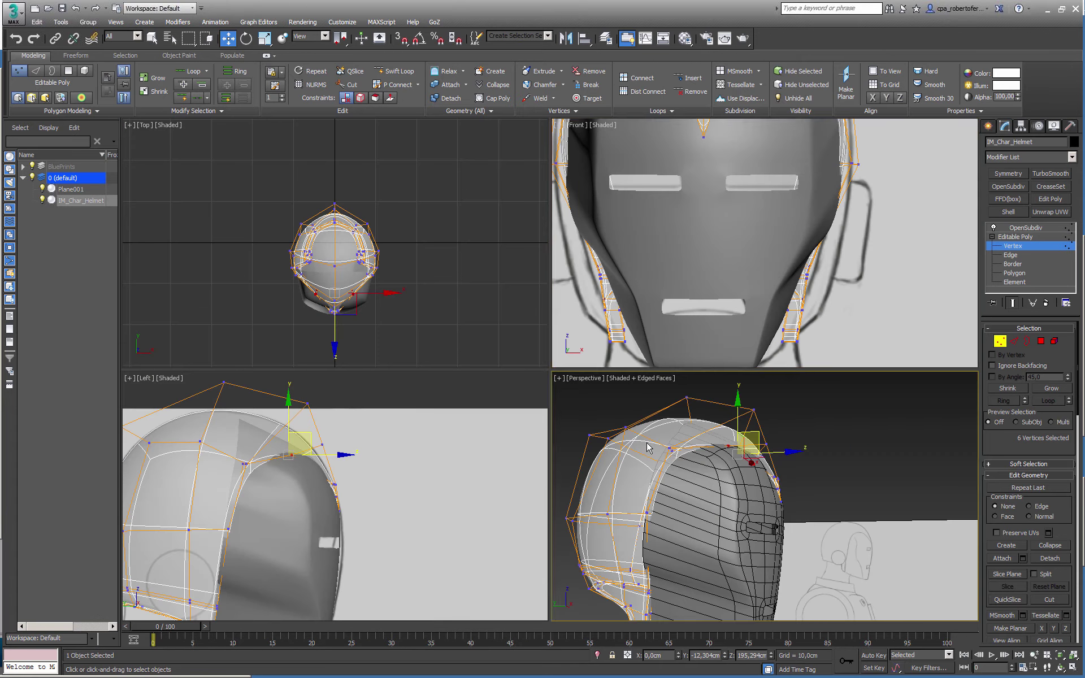
key("alt+w")
middle_click_drag(647, 442, 497, 294, "alt")
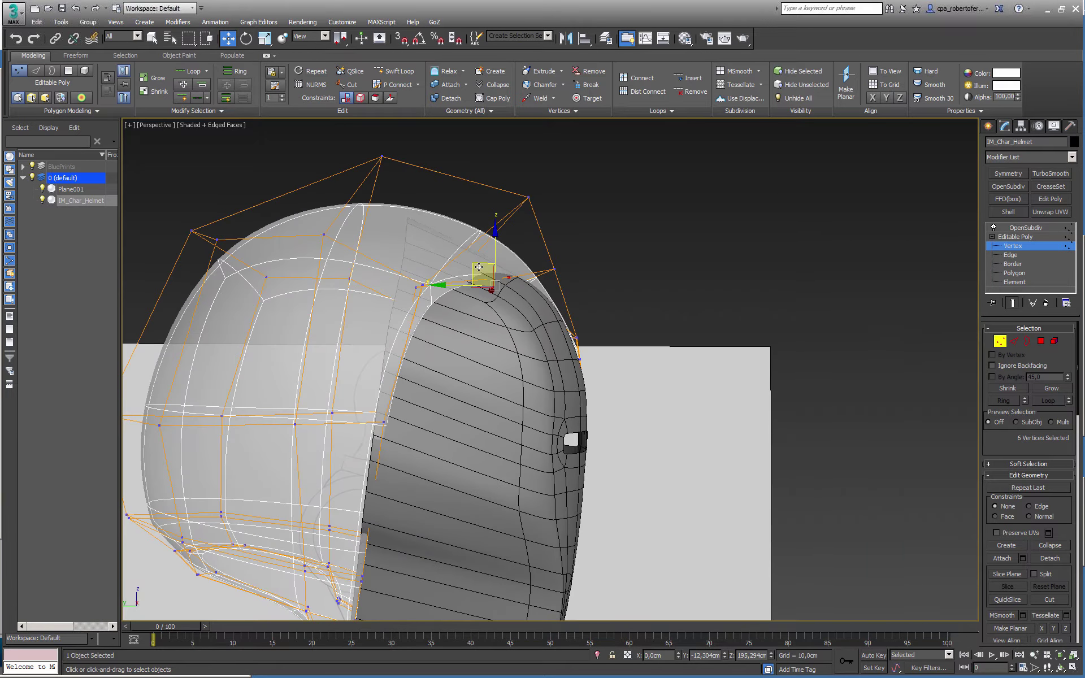
left_click_drag(479, 267, 502, 263)
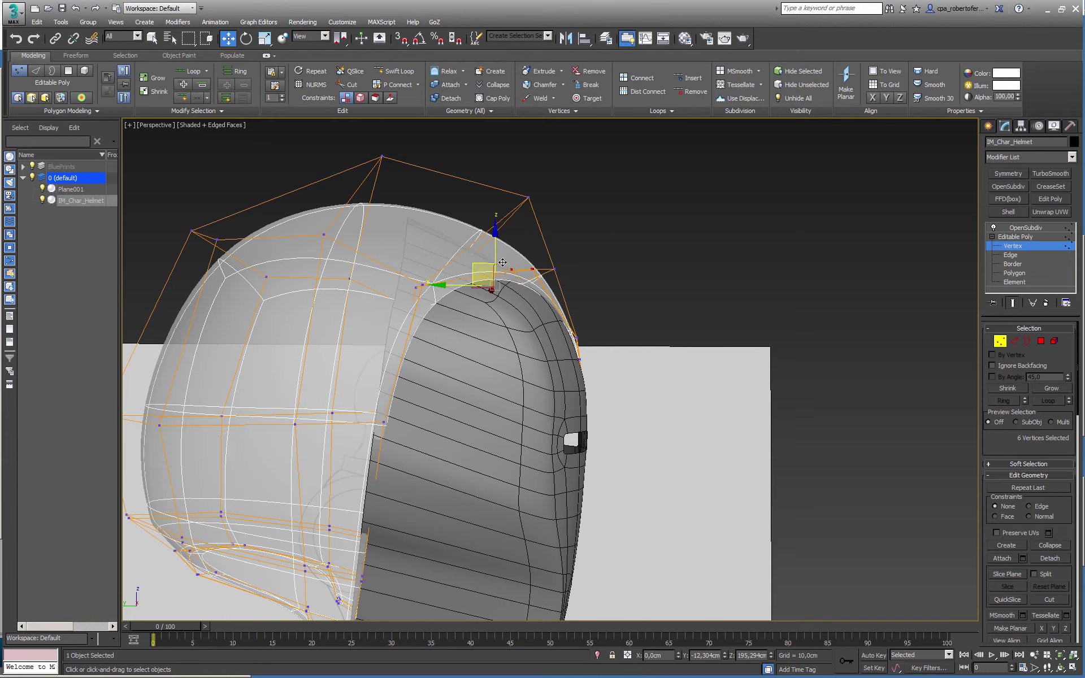
- Move the vertices of the helmet's forehead point slightly forward along Y, and nudge its lower tip vertices forward as well
middle_click_drag(503, 263, 566, 294, "alt")
scroll(464, 277, "up", 3)
left_click_drag(749, 375, 577, 521)
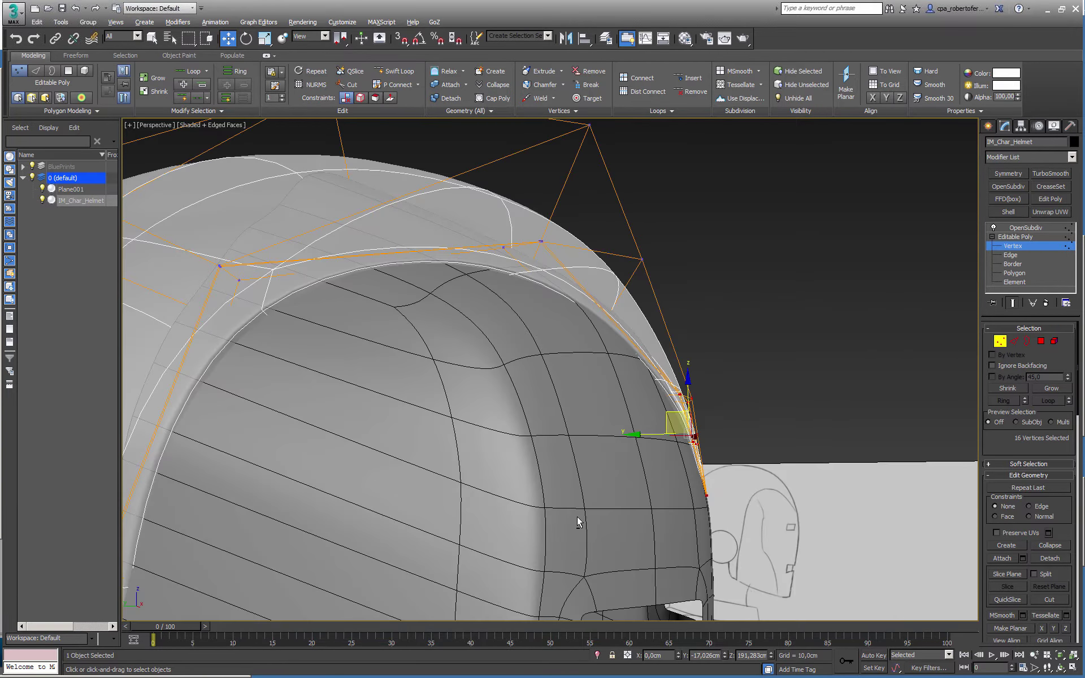
mouse_move(577, 521)
middle_mouse_down("alt")
mouse_move(548, 521)
mouse_move(584, 520)
middle_mouse_up("alt")
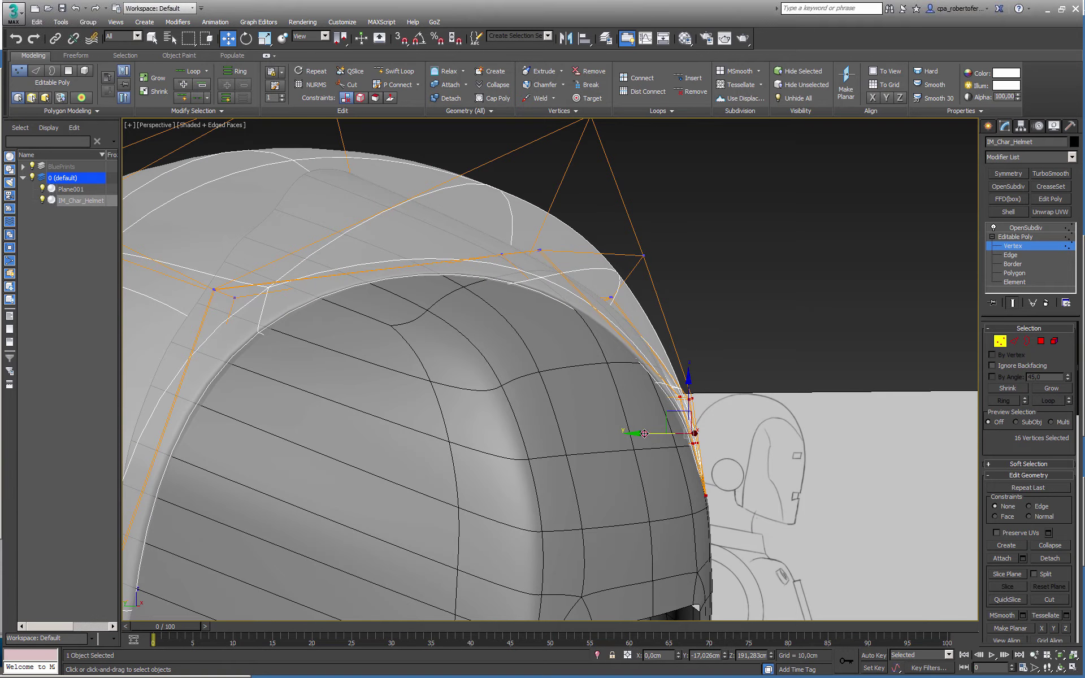
left_click_drag(644, 434, 647, 434)
left_click_drag(651, 503, 741, 433)
left_click_drag(662, 460, 665, 461)
middle_click_drag(665, 460, 592, 387, "alt")
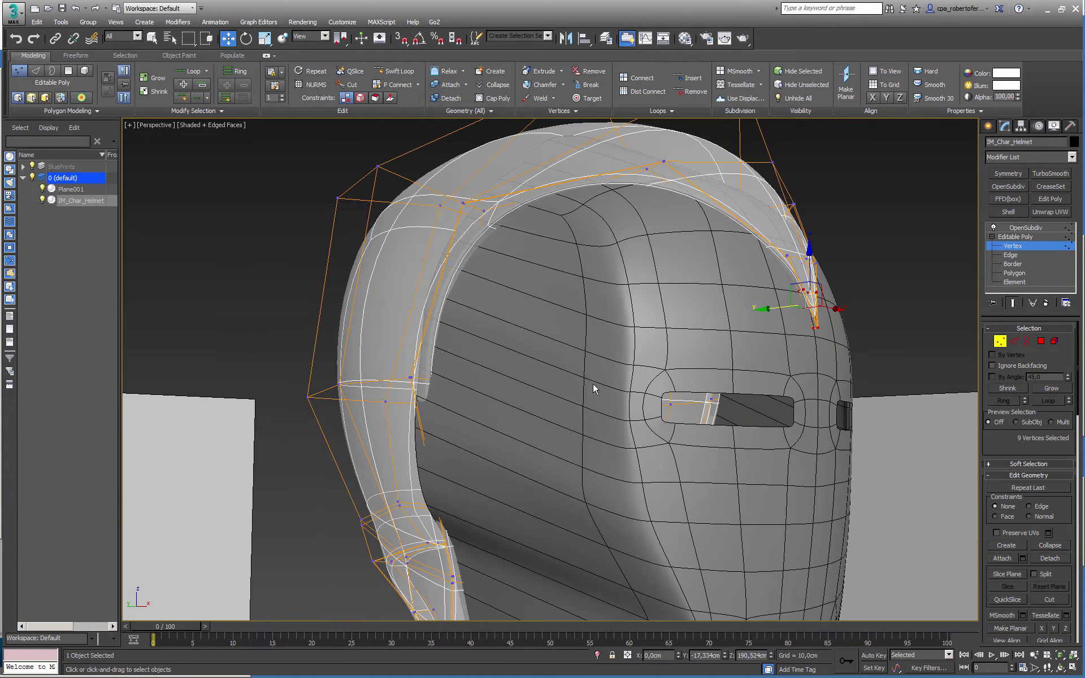
- Switch to the face mask's vertices and scale four mid-height rear border vertices on each side slightly closer together along X
left_click(1001, 341)
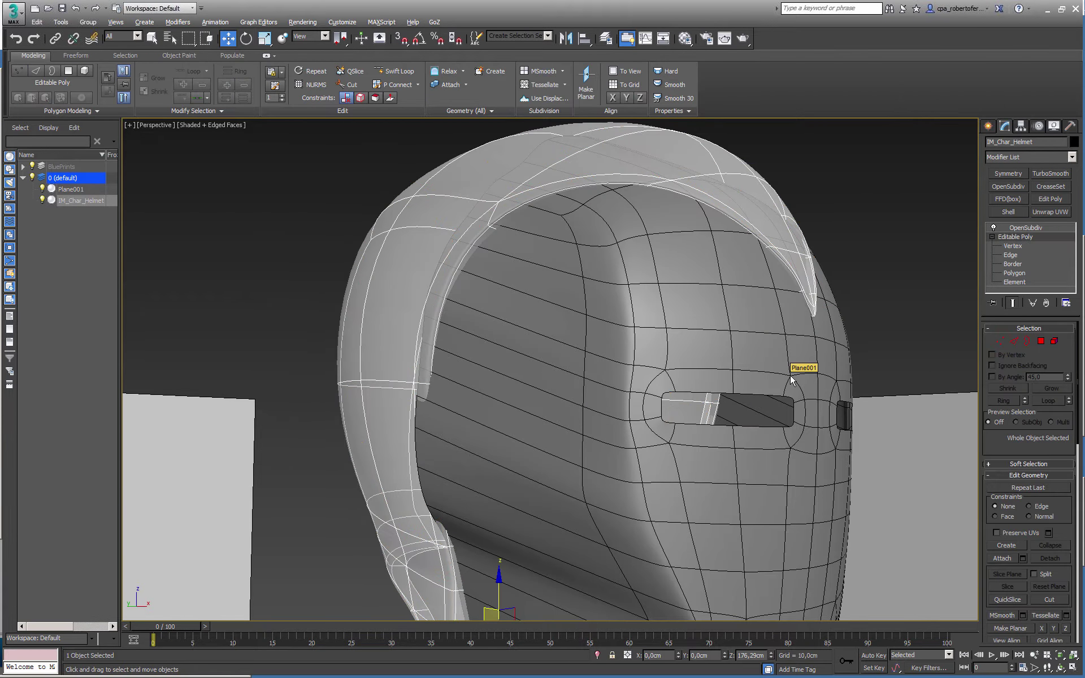
mouse_move(743, 346)
middle_mouse_down("alt")
mouse_move(595, 343)
mouse_move(726, 346)
middle_mouse_up("alt")
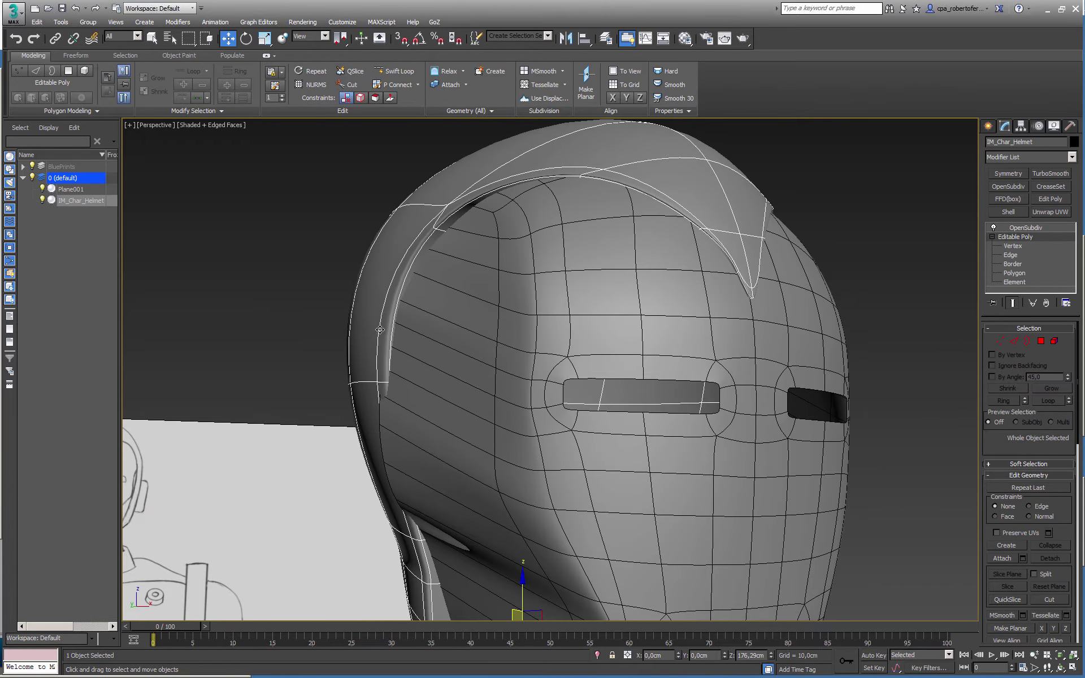
left_click(443, 392)
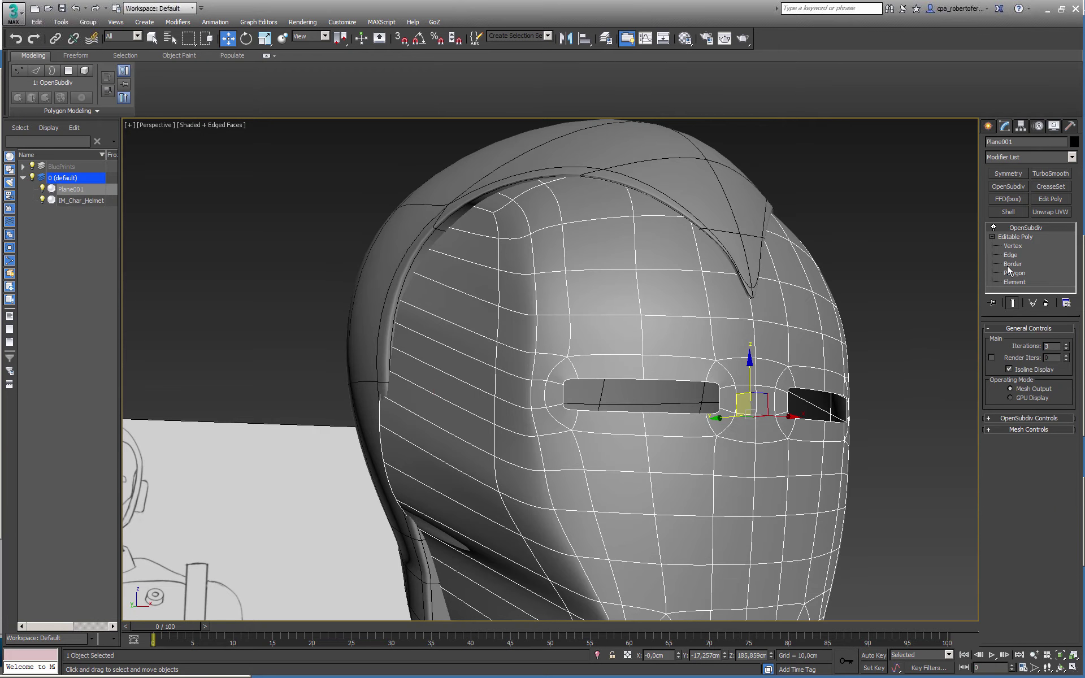
left_click(1010, 247)
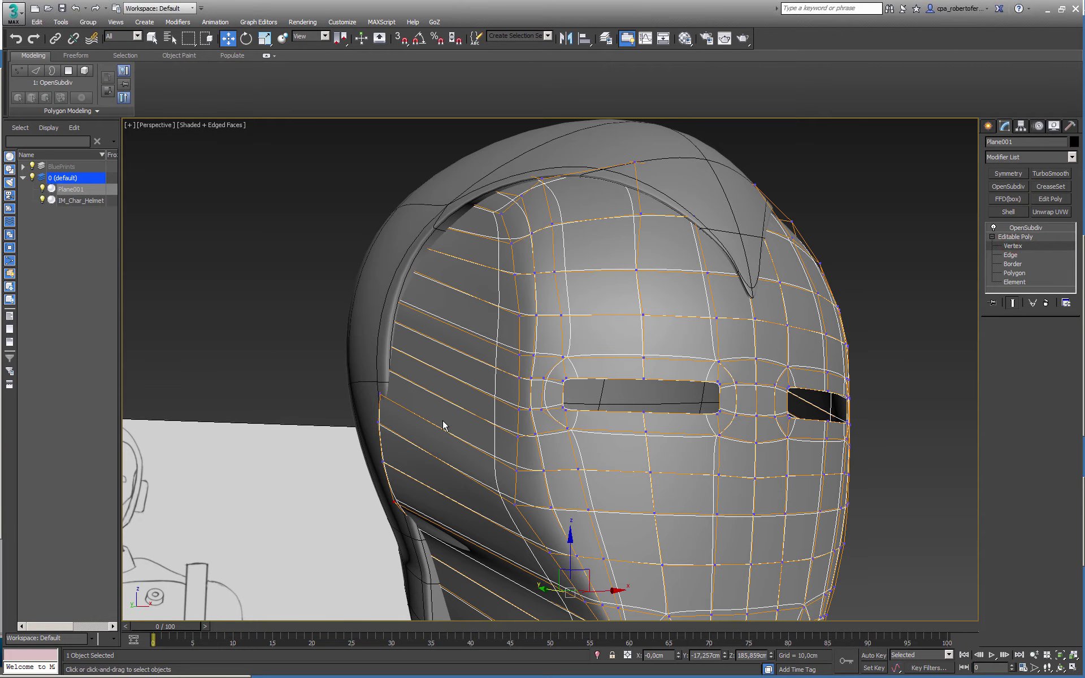
middle_click_drag(442, 419, 352, 421, "alt")
mouse_move(337, 390)
left_mouse_down()
mouse_move(376, 415)
mouse_move(402, 482)
left_mouse_up()
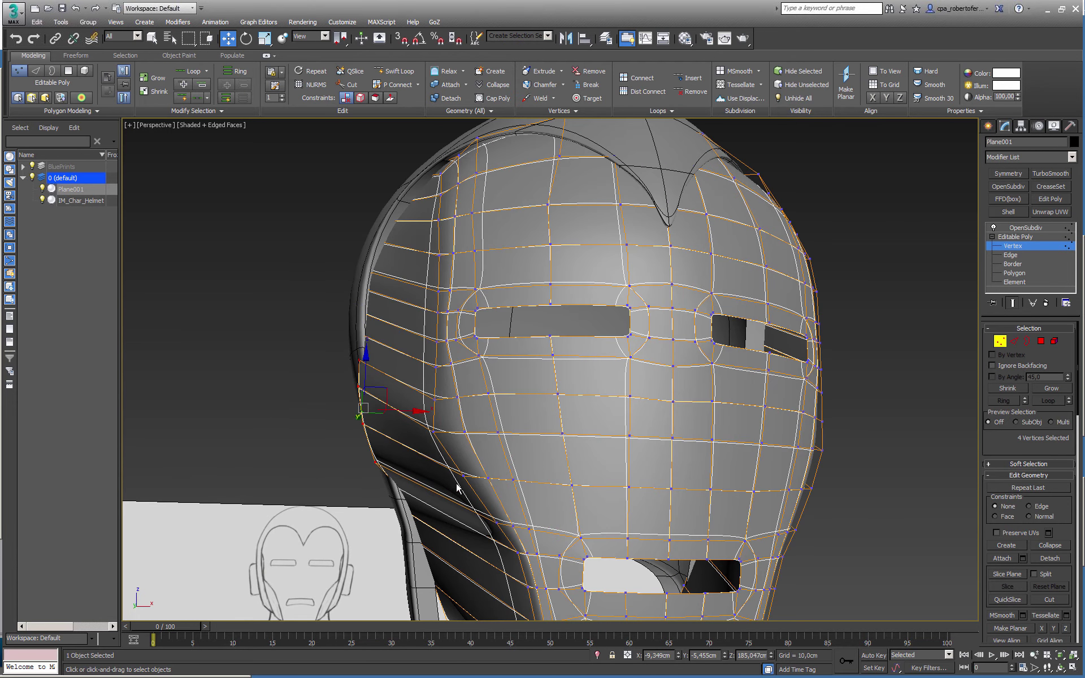
middle_click_drag(470, 482, 423, 484, "alt")
left_click_drag(851, 315, 799, 371, "ctrl")
left_click_drag(856, 364, 739, 450, "ctrl")
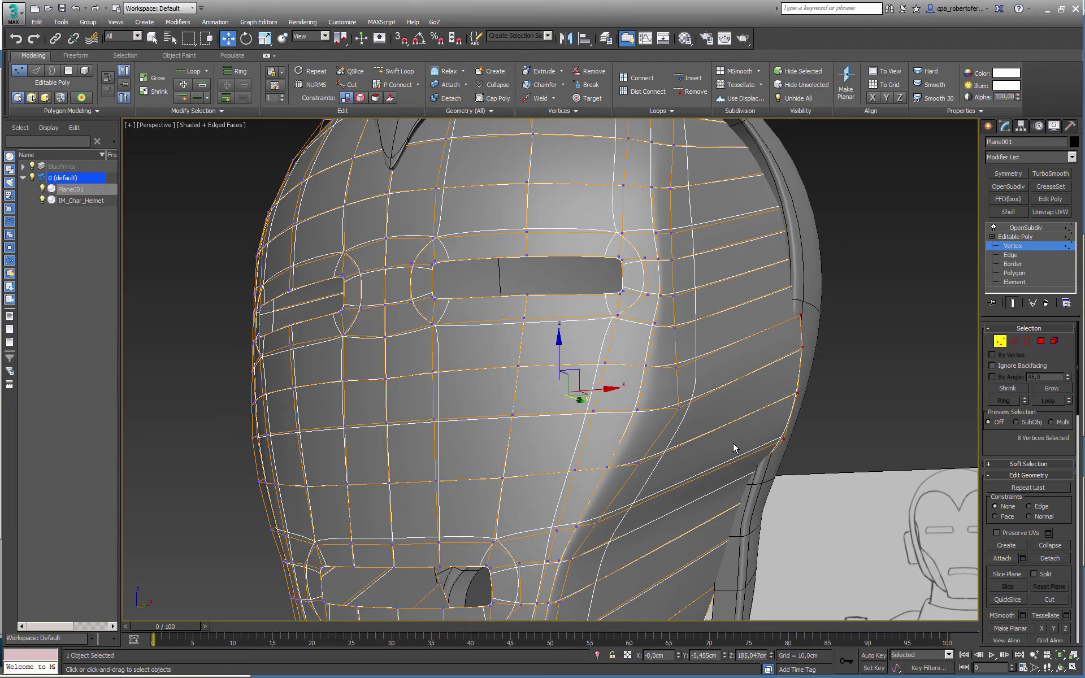
key("r")
left_click_drag(622, 389, 620, 390)
- Deselect the upper vertices and widen the remaining side pairs slightly along X, adjusting one opposite border pair separately
middle_click_drag(565, 390, 701, 393, "alt")
left_click_drag(333, 299, 881, 368, "alt")
left_click_drag(501, 410, 504, 409)
middle_click_drag(524, 410, 384, 390, "alt")
left_click(332, 363)
left_click(789, 334, "ctrl")
left_click_drag(598, 344, 597, 345)
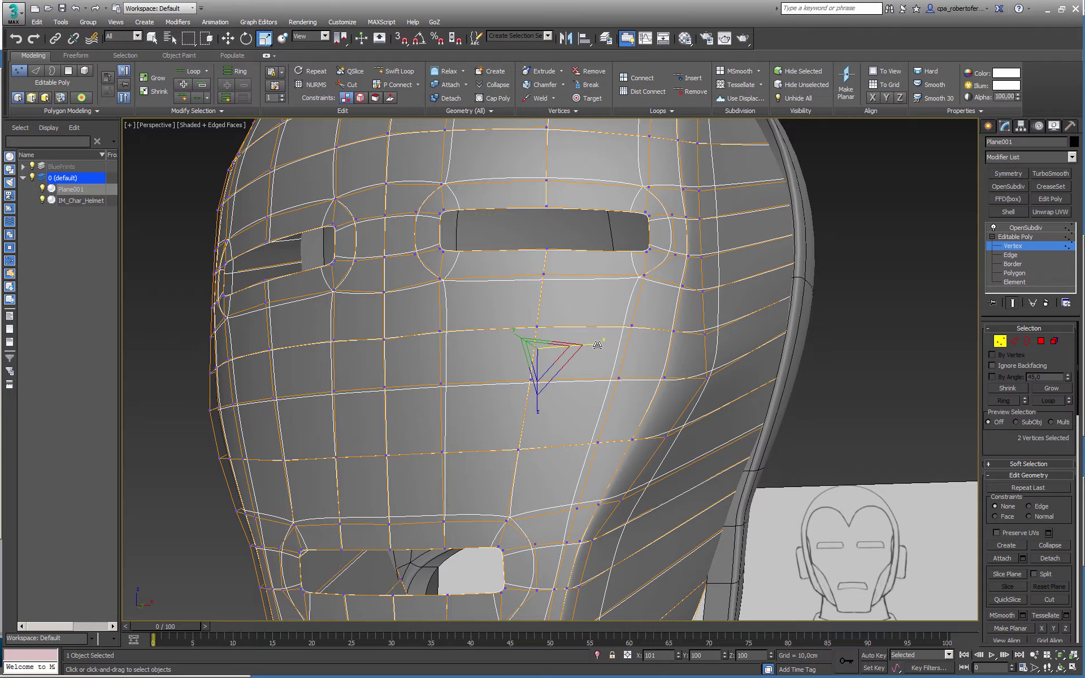
- Select the mask's bottom rear corner vertices on both sides and scale them apart along X to meet the helmet's cheek ends
middle_click_drag(607, 361, 386, 562, "alt")
left_click_drag(426, 531, 430, 528)
middle_click_drag(481, 534, 438, 490, "alt")
left_click_drag(613, 532, 605, 524, "ctrl")
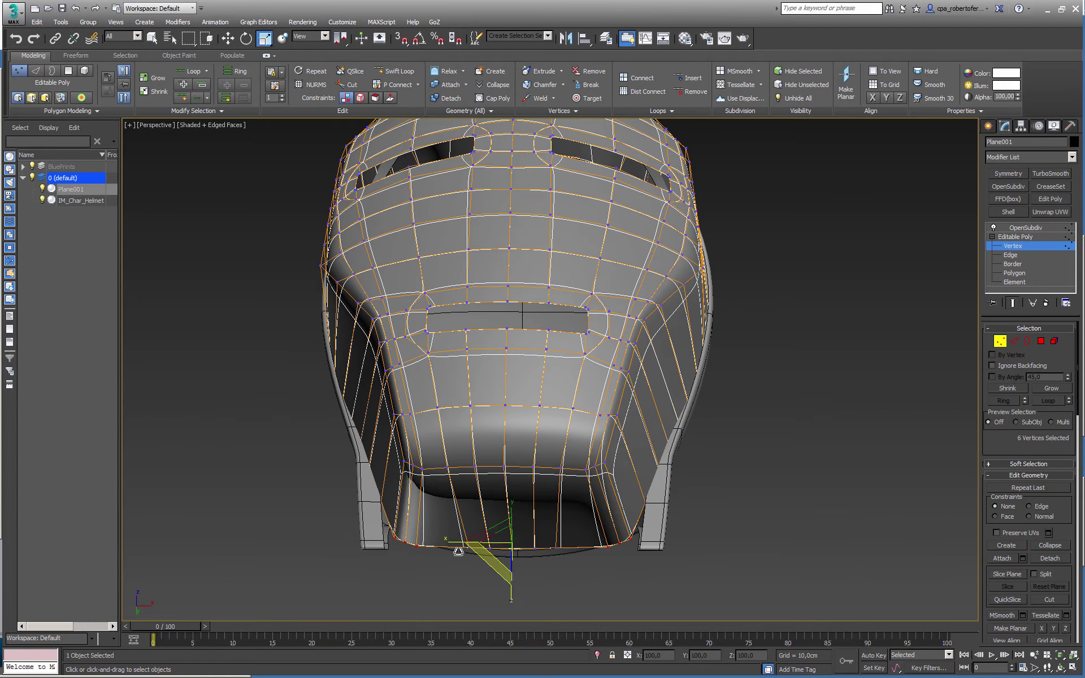
left_click_drag(450, 541, 443, 544)
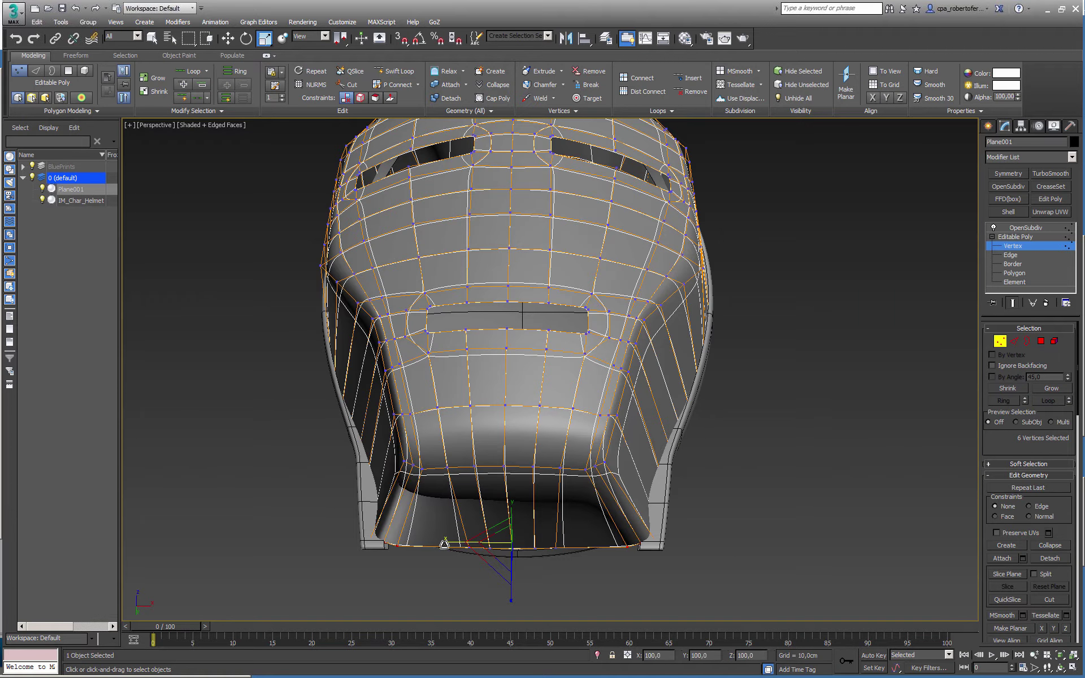
- Select the pair of rear border vertices just above the bottom corners and scale them apart along X to about 109%
middle_click_drag(443, 545, 486, 581, "alt")
left_click(373, 474)
left_click_drag(444, 518, 446, 520)
middle_click_drag(446, 520, 356, 505, "alt")
left_click_drag(609, 456, 604, 462, "ctrl")
middle_click_drag(580, 463, 622, 464, "alt")
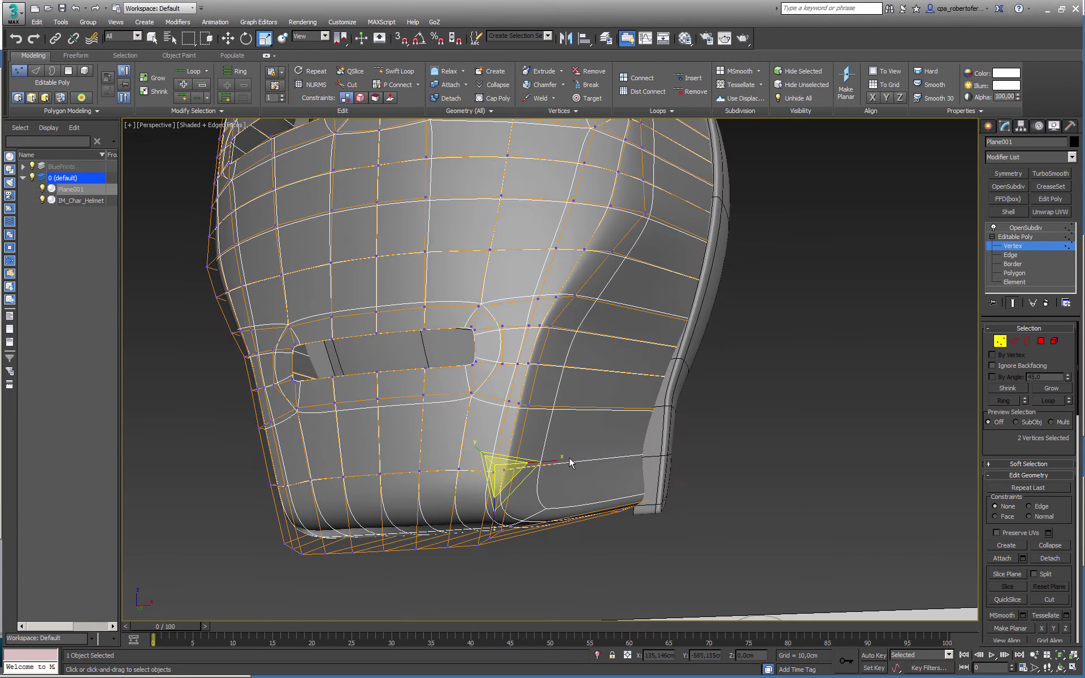
left_click_drag(556, 462, 559, 462)
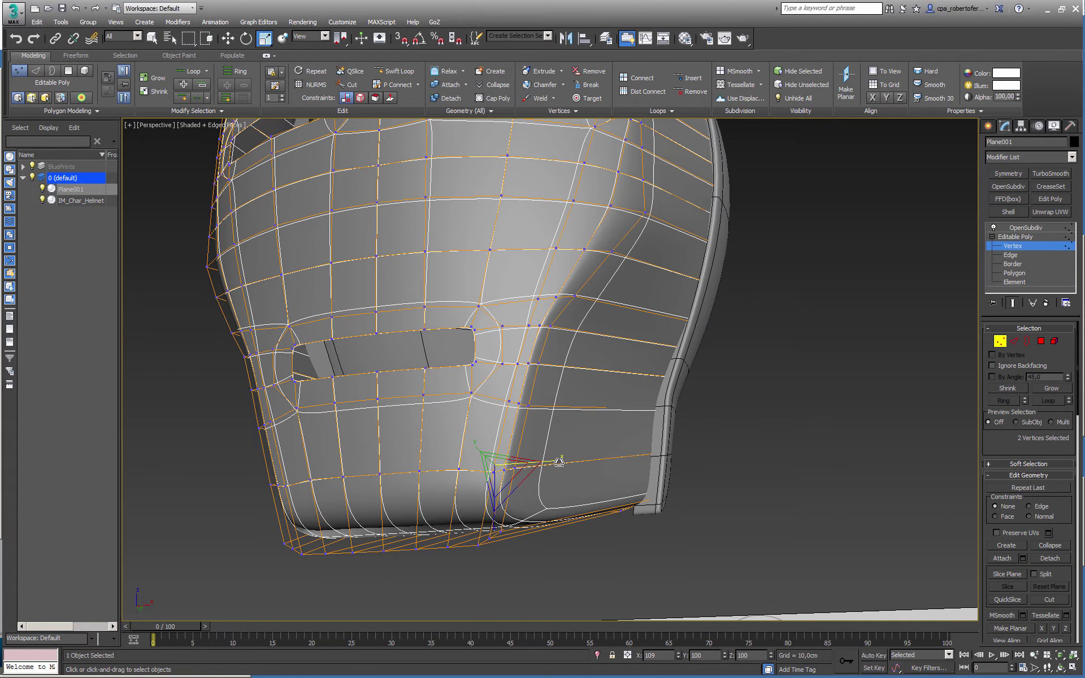
- Select the ring of horizontal edges across the mask's sides and add a new edge loop through it with Flow Connect
middle_click_drag(559, 462, 600, 511, "alt")
scroll(647, 468, "down", 5)
scroll(601, 511, "up", 4)
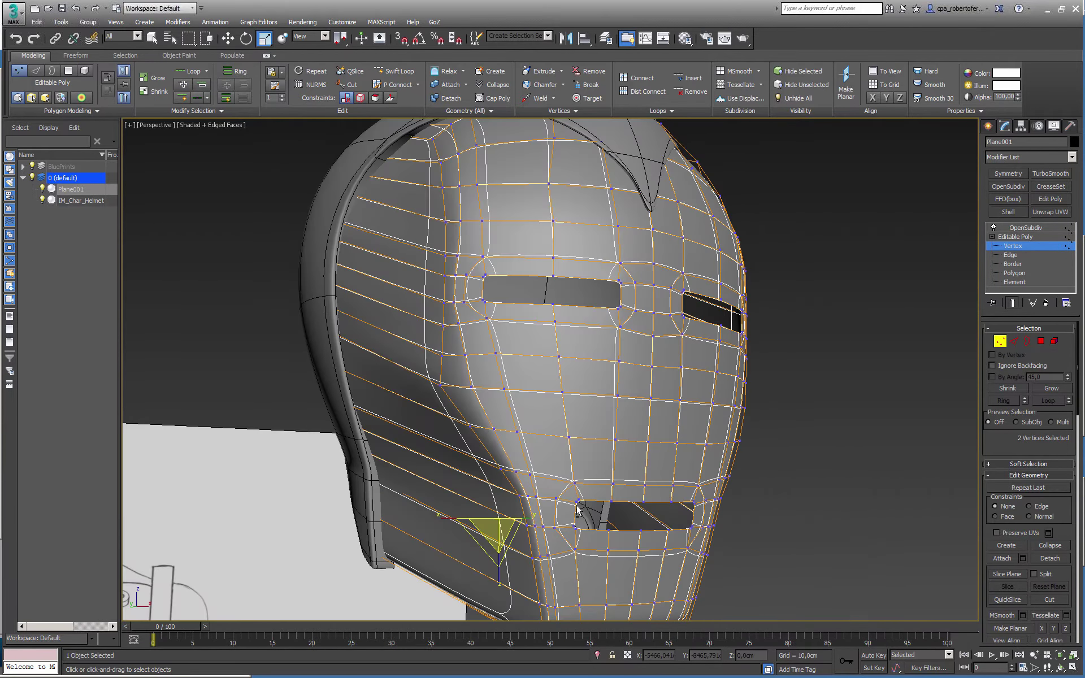
left_click(1013, 341)
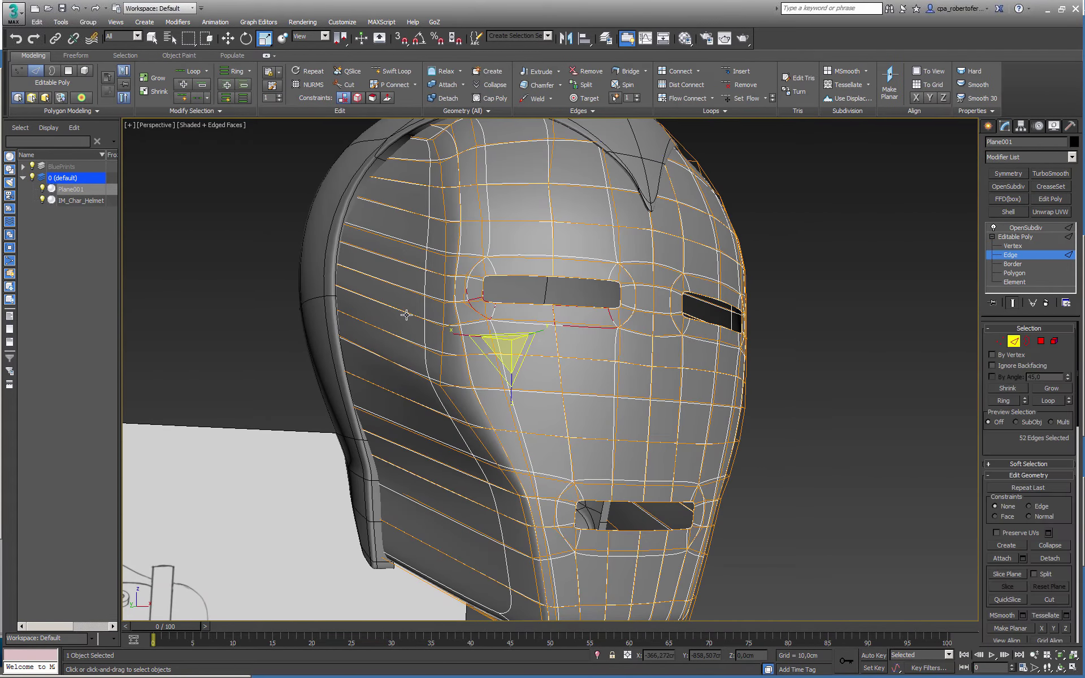
left_click(403, 312)
left_click(410, 292, "shift")
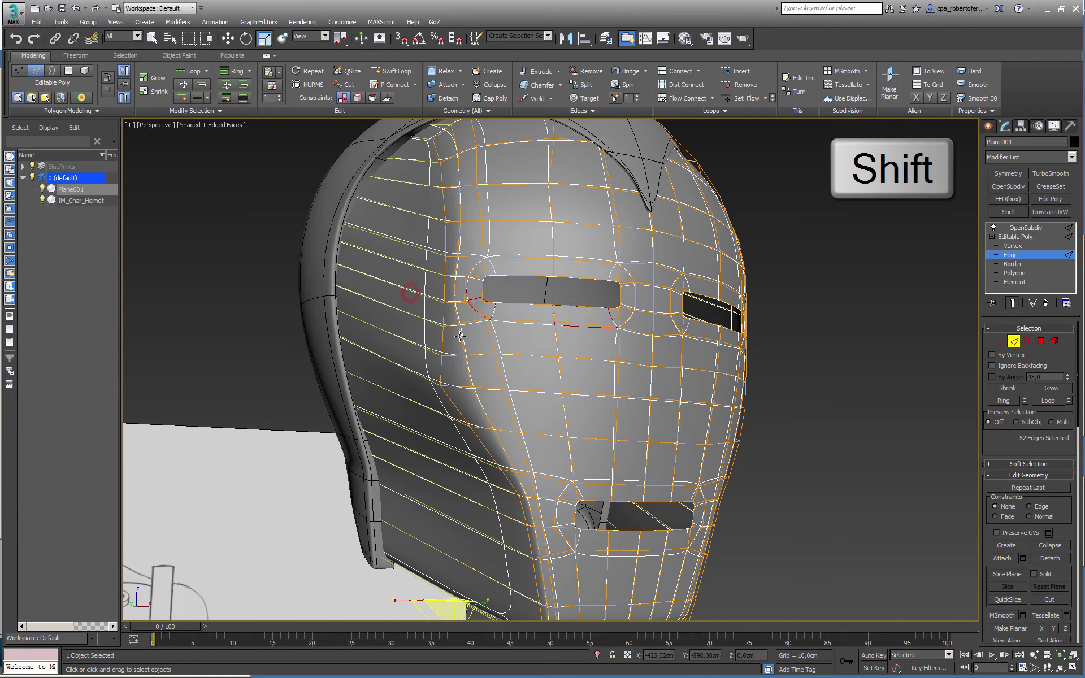
middle_click_drag(463, 334, 380, 349, "alt")
left_click(688, 99)
- Turn on the Edge constraint and slide the new side loop forward along Y
middle_click_drag(497, 282, 707, 213, "alt")
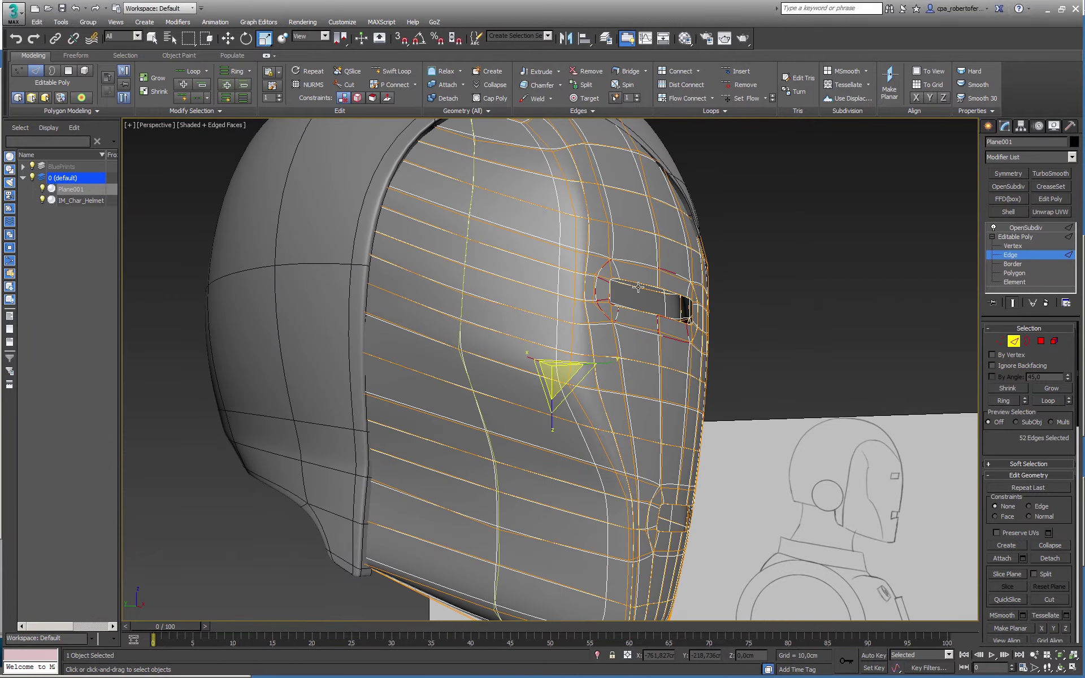
left_click(357, 98)
key("w")
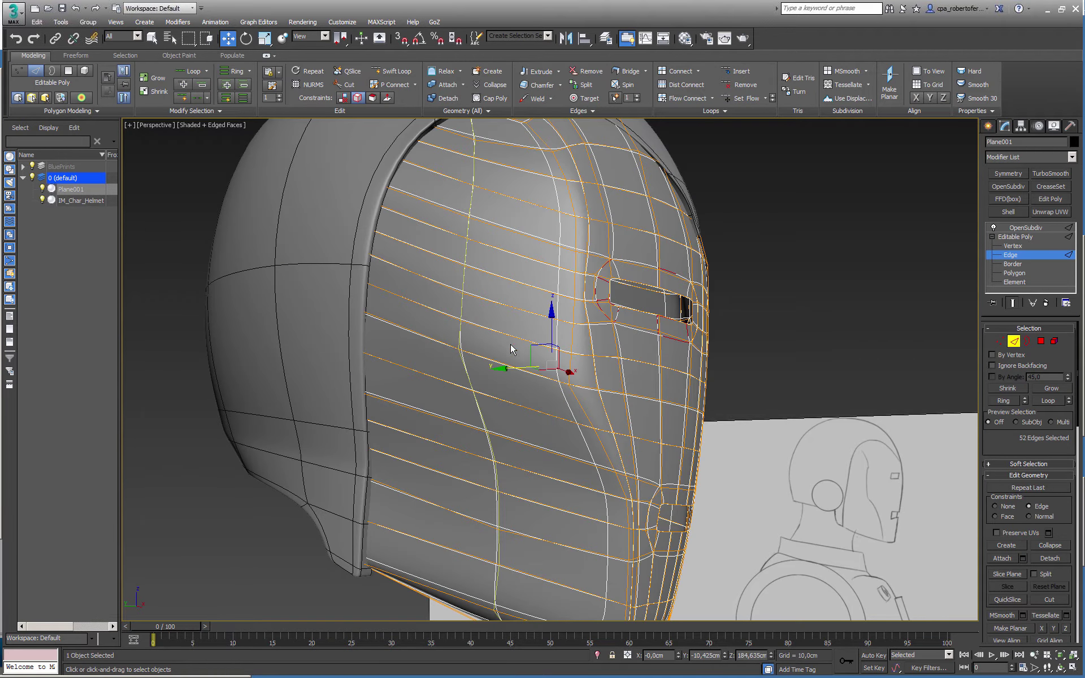
left_click_drag(523, 368, 551, 363)
- Hide the edge display and examine from several sides how the smoothed mask sits in the helmet
middle_click_drag(552, 363, 411, 308, "alt")
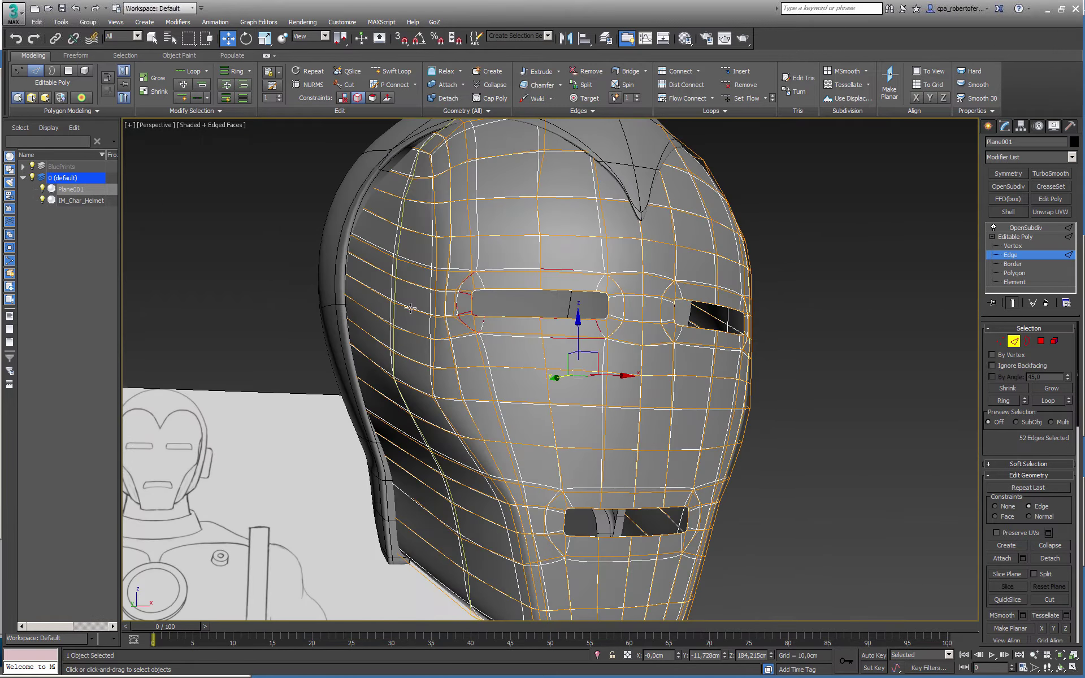
left_click(360, 283)
left_click(375, 268, "shift")
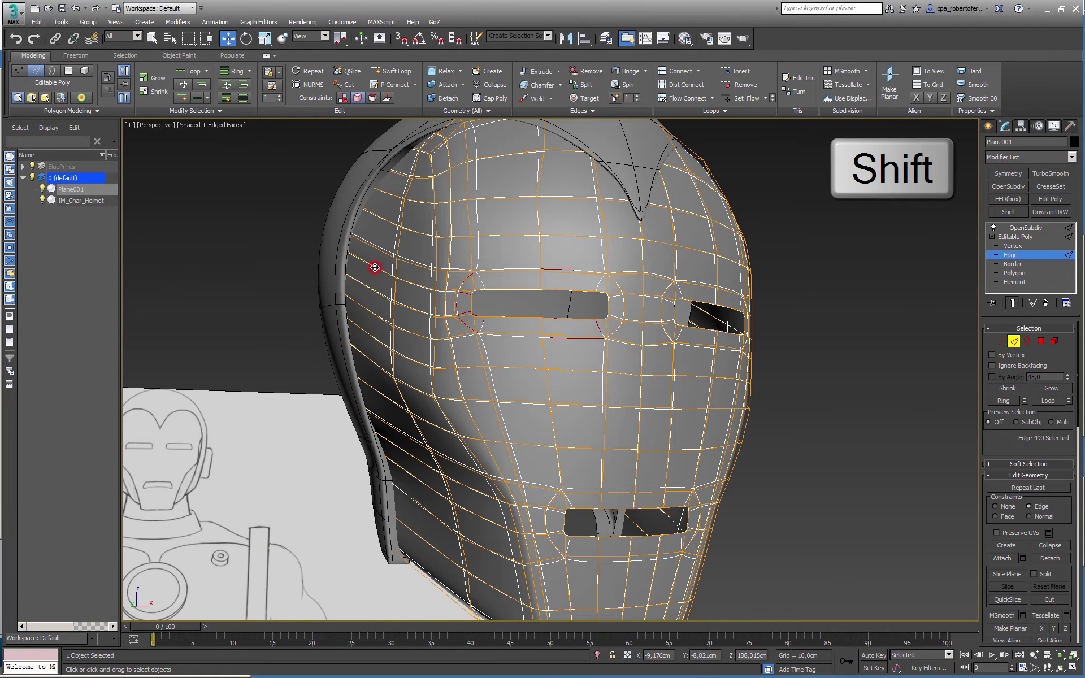
middle_click_drag(375, 267, 404, 278, "alt")
key("2")
left_click(226, 283)
key("F4")
mouse_move(565, 328)
middle_mouse_down("alt")
mouse_move(480, 333)
mouse_move(735, 341)
mouse_move(302, 333)
middle_mouse_up("alt")
left_click_drag(796, 236, 452, 341)
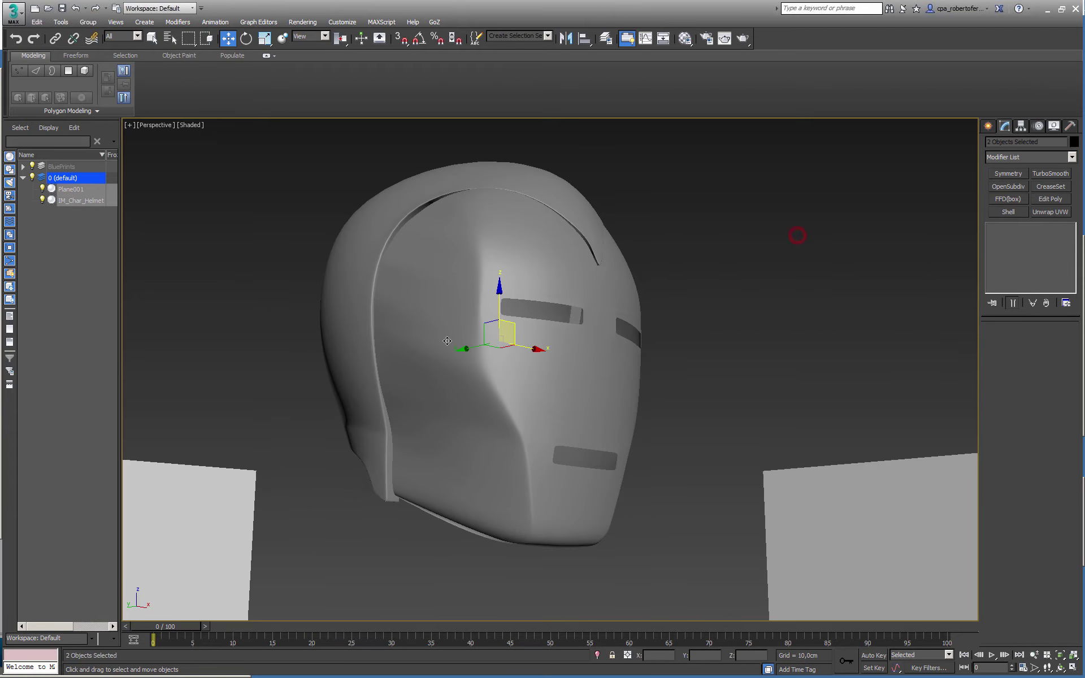
mouse_move(465, 338)
middle_mouse_down("alt")
mouse_move(501, 362)
mouse_move(346, 337)
mouse_move(350, 326)
mouse_move(496, 345)
mouse_move(503, 334)
mouse_move(431, 354)
mouse_move(392, 323)
mouse_move(478, 331)
middle_mouse_up("alt")
scroll(441, 321, "down", 5)
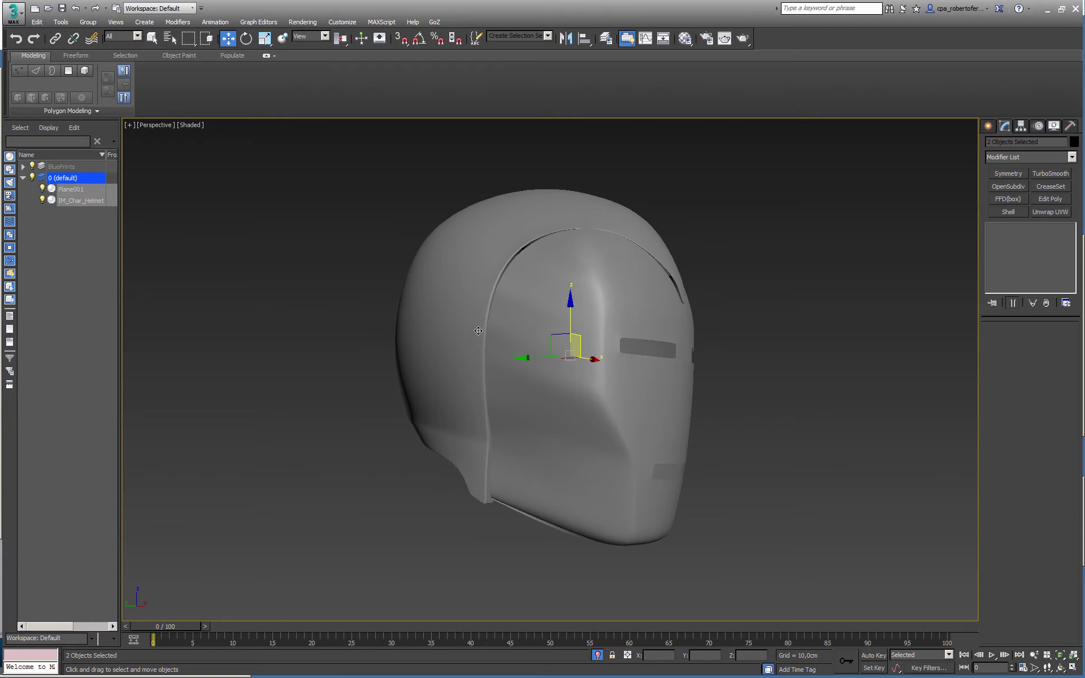
left_click(598, 655)
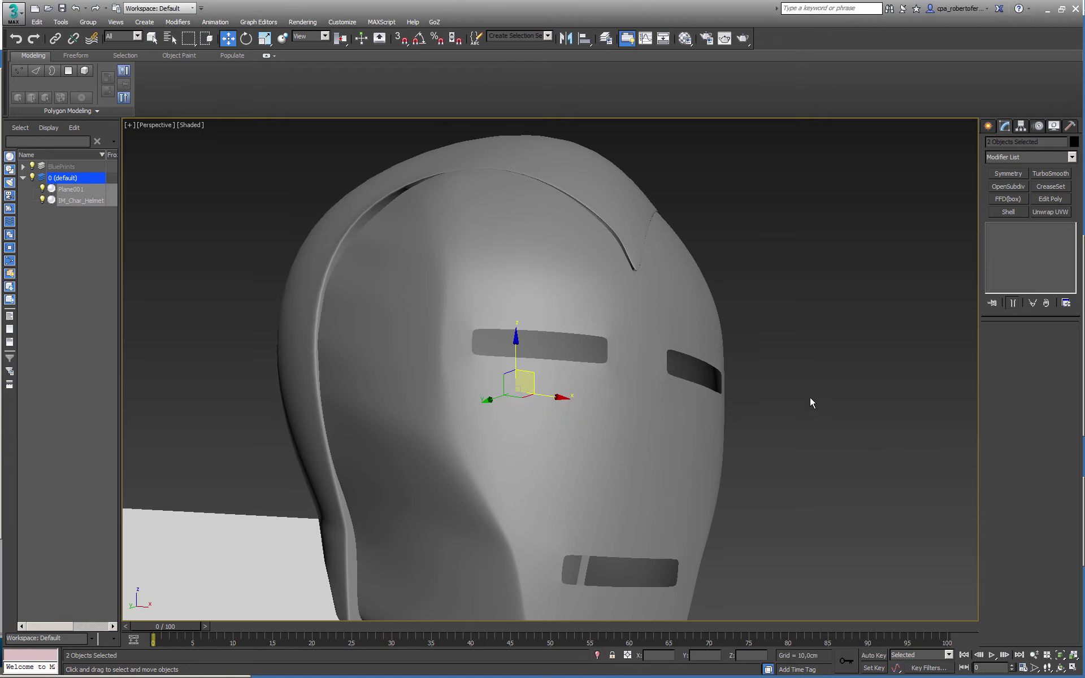
- Turn off the mask's OpenSubdiv smoothing, go to its Vertex level and isolate the mask
middle_click_drag(811, 402, 806, 344, "alt")
left_click(806, 344)
left_click(638, 315)
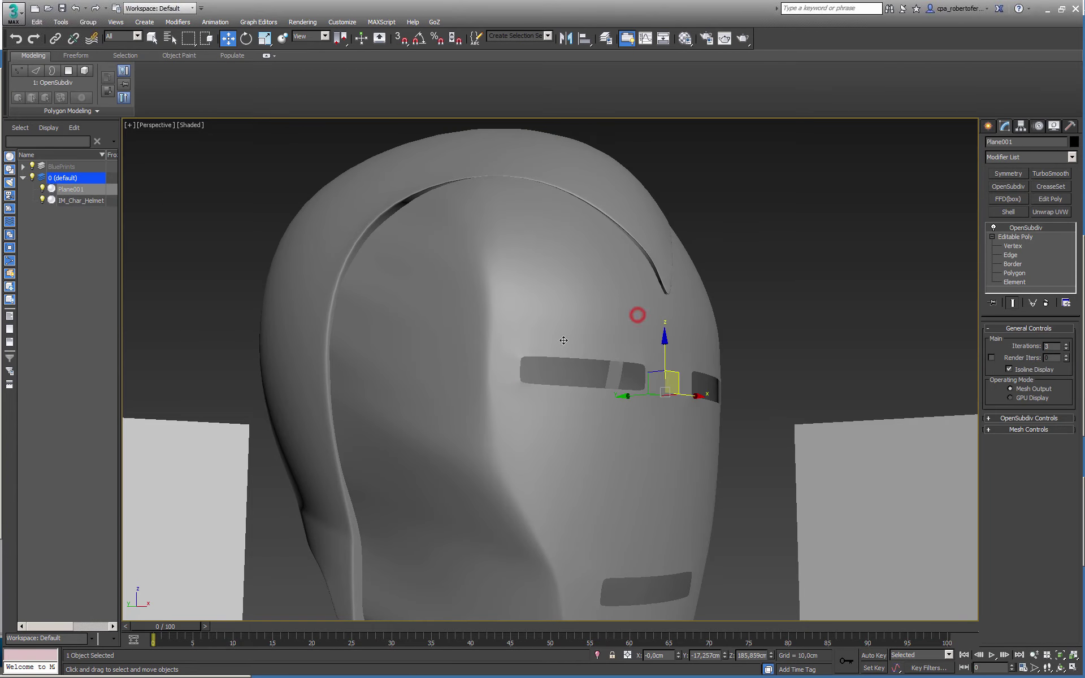
middle_click_drag(551, 339, 565, 322)
left_click(993, 228)
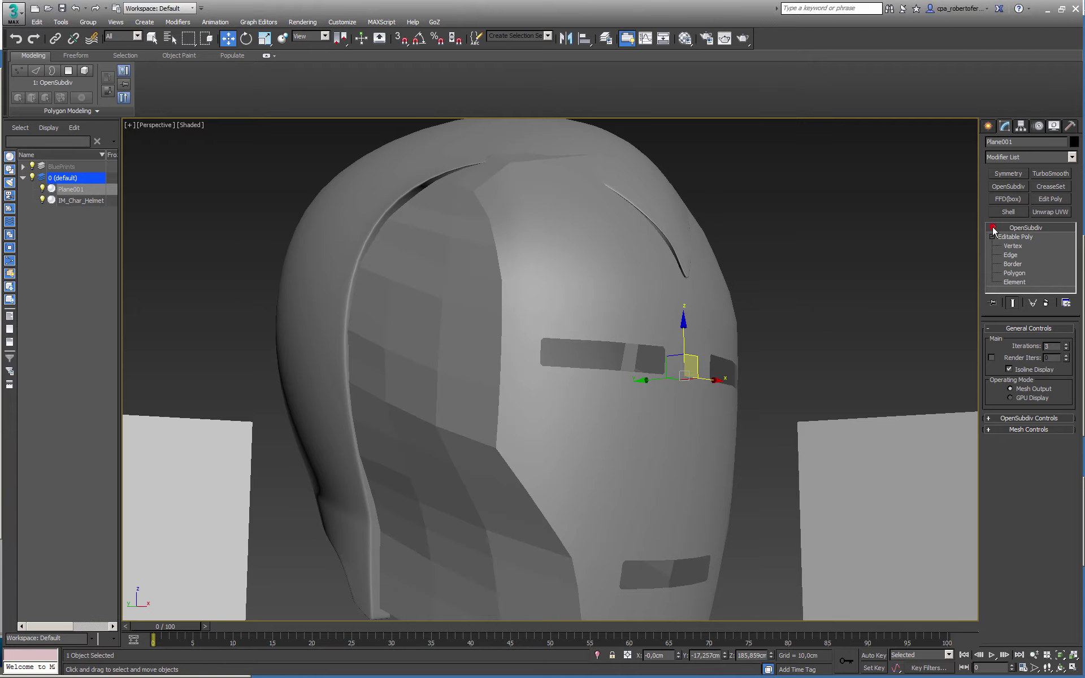
left_click(1012, 247)
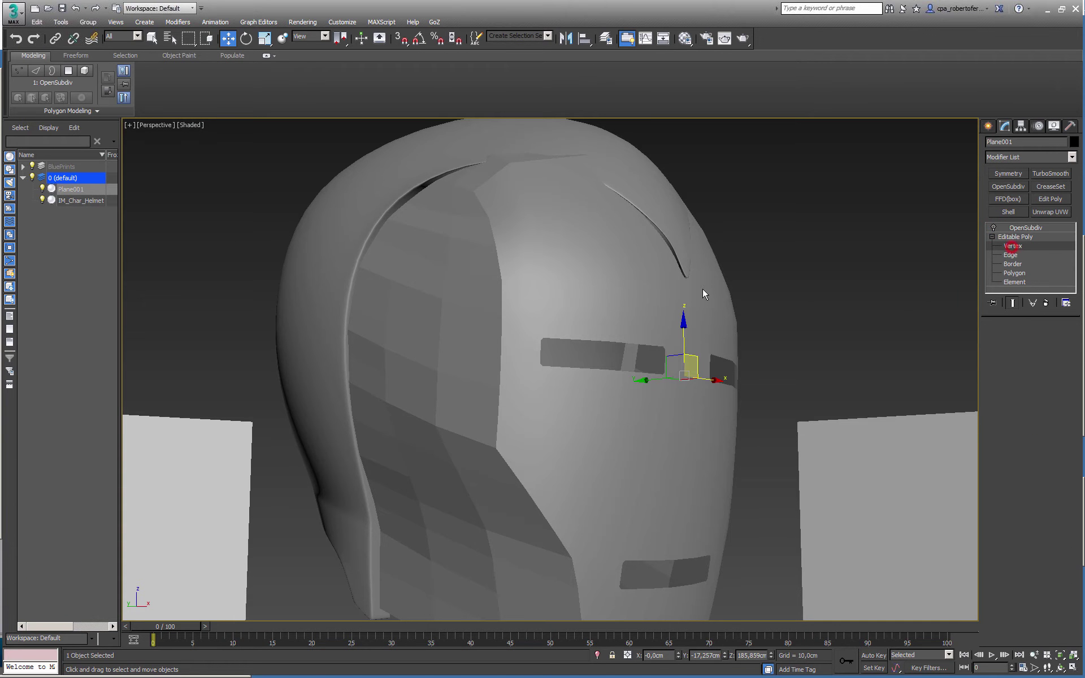
middle_click_drag(568, 300, 595, 293)
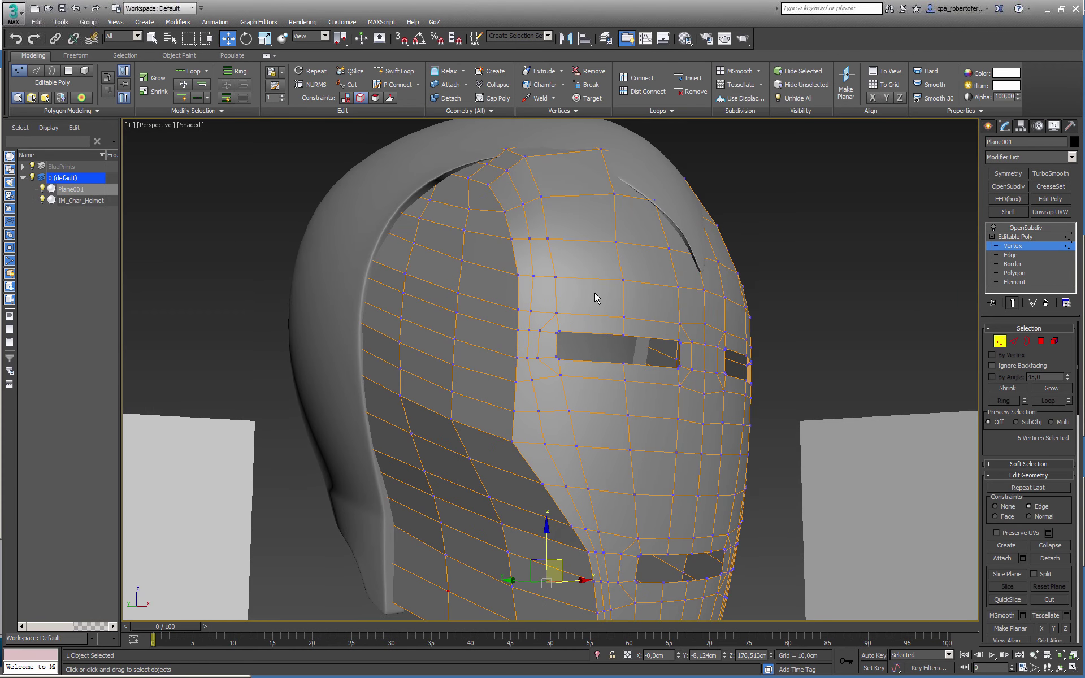
key("alt+q")
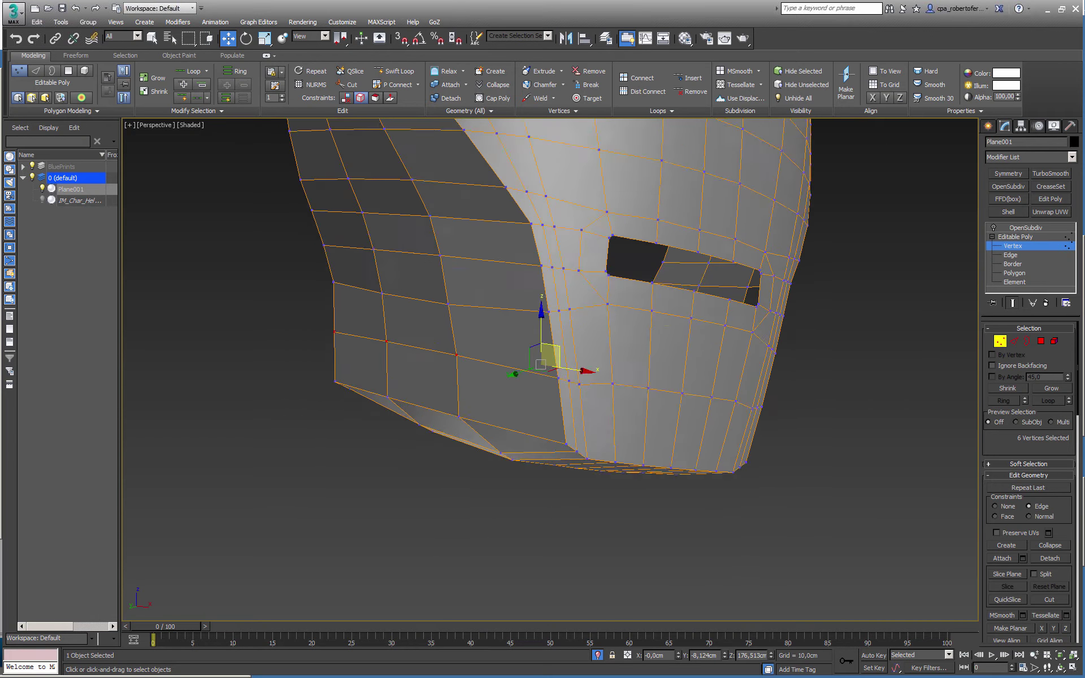
scroll(418, 325, "down", 3)
middle_click_drag(416, 322, 392, 384)
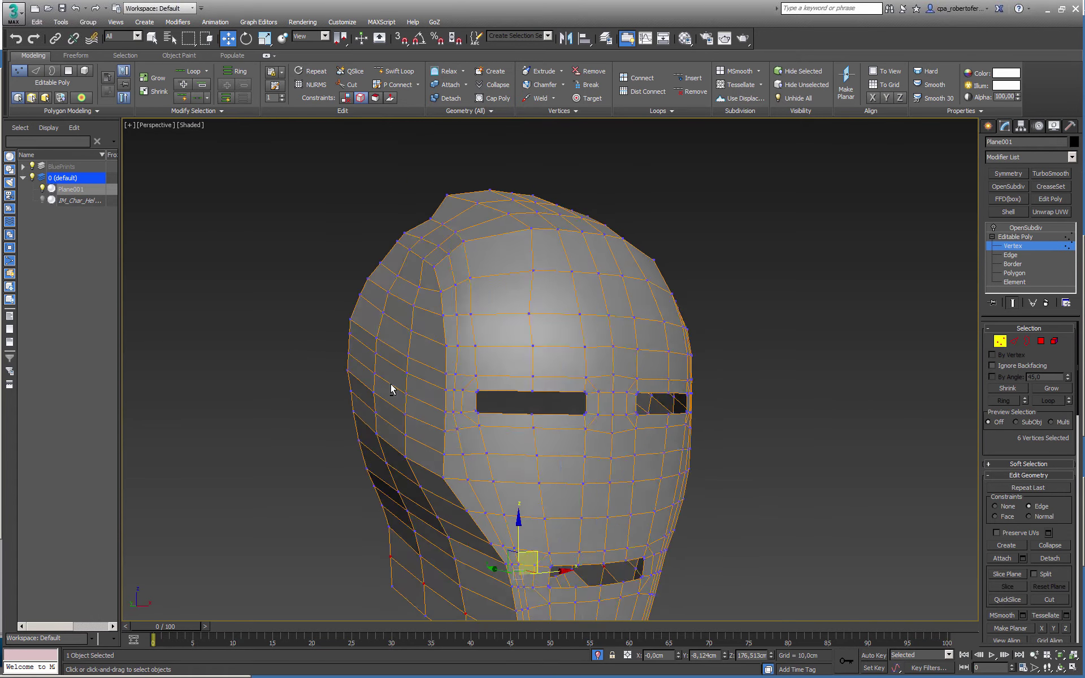
- Set the constraint to None and nudge single vertices on the mask's upper side border inward to even out its outline
scroll(391, 384, "up", 4)
mouse_move(409, 339)
middle_mouse_down("alt")
mouse_move(415, 331)
mouse_move(392, 326)
middle_mouse_up("alt")
left_click(371, 224)
middle_click_drag(373, 222, 393, 209, "alt")
left_click_drag(393, 207, 357, 242)
key("ctrl+z")
key("f")
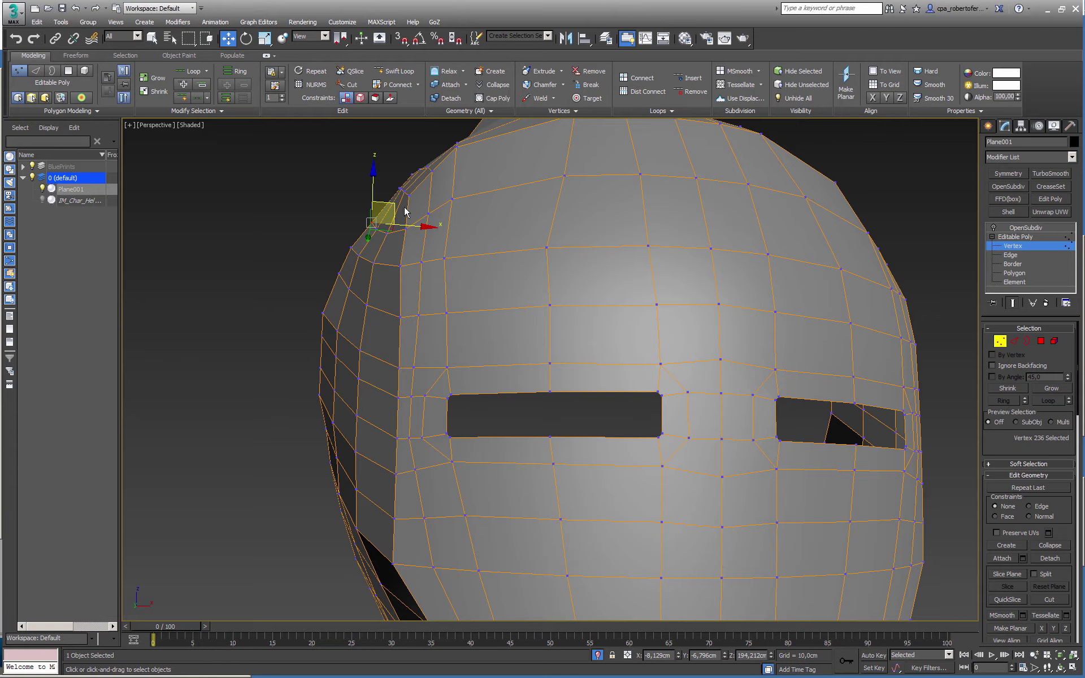
left_click(322, 313)
left_click_drag(322, 314, 326, 313)
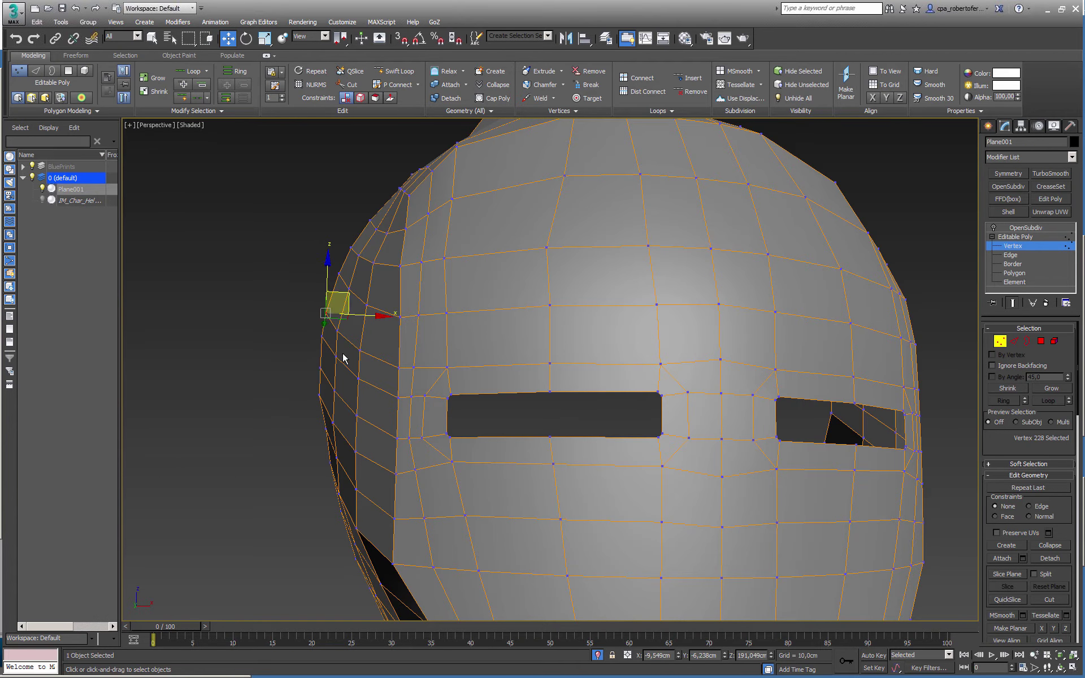
middle_click_drag(343, 358, 399, 248, "alt")
left_click(316, 392)
- Reposition single vertices along the crown of the mask on the same side to round its upper rear edge
left_click(473, 163)
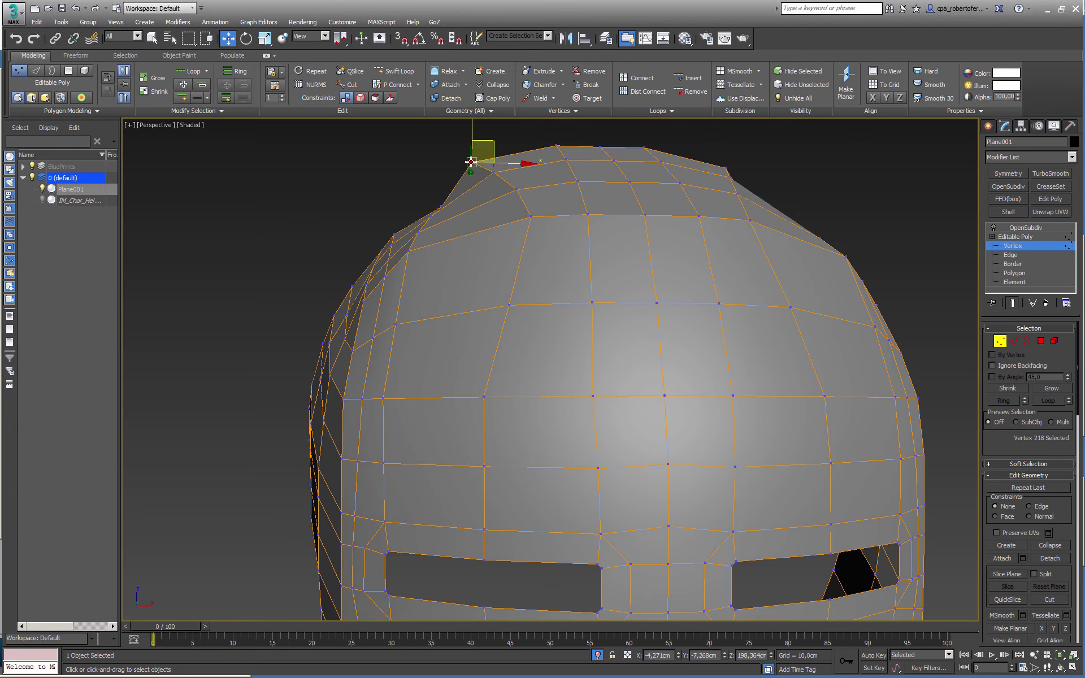
middle_click_drag(489, 160, 473, 163, "alt")
left_click_drag(490, 144, 571, 143)
left_click(556, 143)
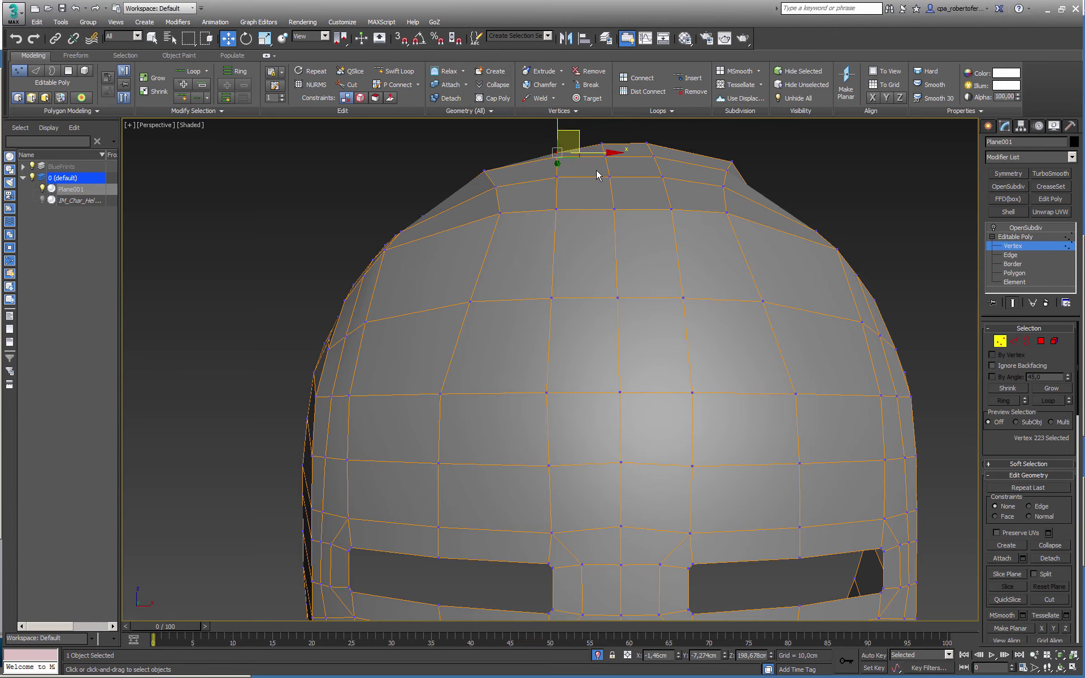
mouse_move(598, 179)
middle_mouse_down("alt")
mouse_move(605, 200)
mouse_move(596, 167)
mouse_move(614, 172)
middle_mouse_up("alt")
left_click(598, 166)
left_click(465, 226)
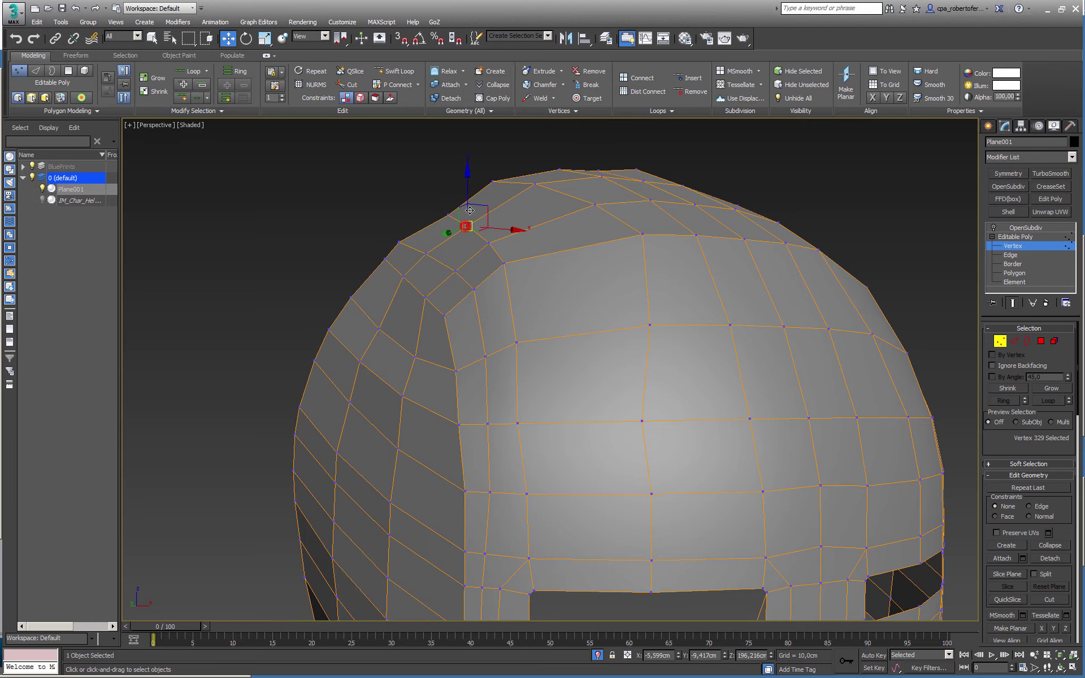
middle_click_drag(465, 226, 421, 238, "alt")
left_click(453, 213)
left_click(536, 182)
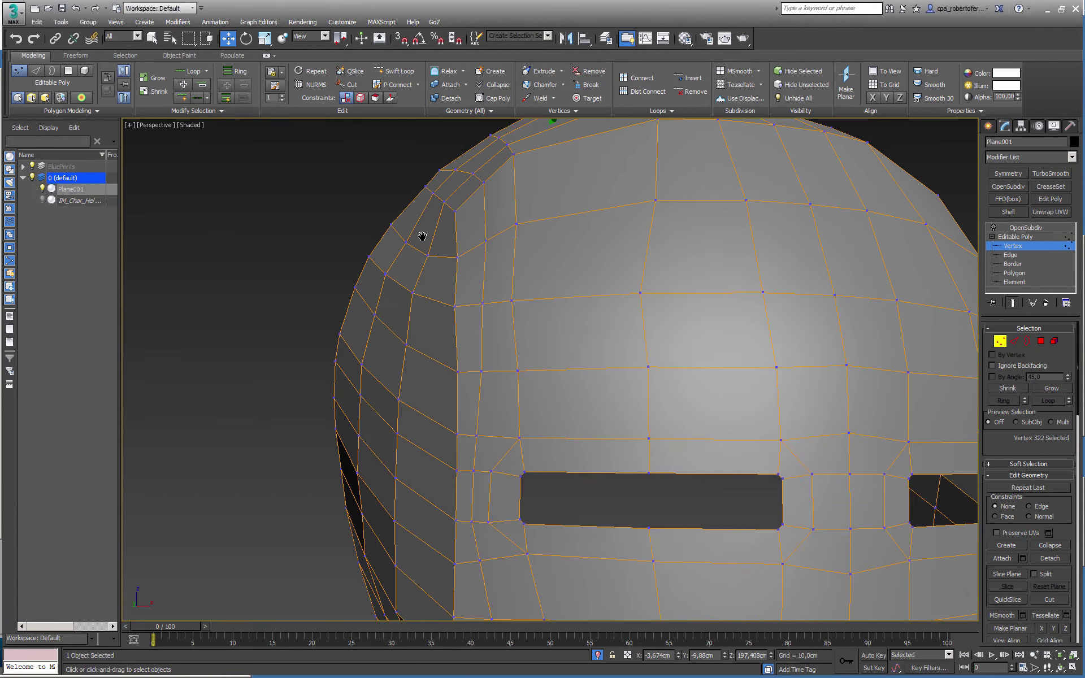
- Select the polygons of the mask's opposite half, beyond the centre line, and delete them
scroll(421, 239, "down", 5)
middle_click_drag(416, 278, 781, 340)
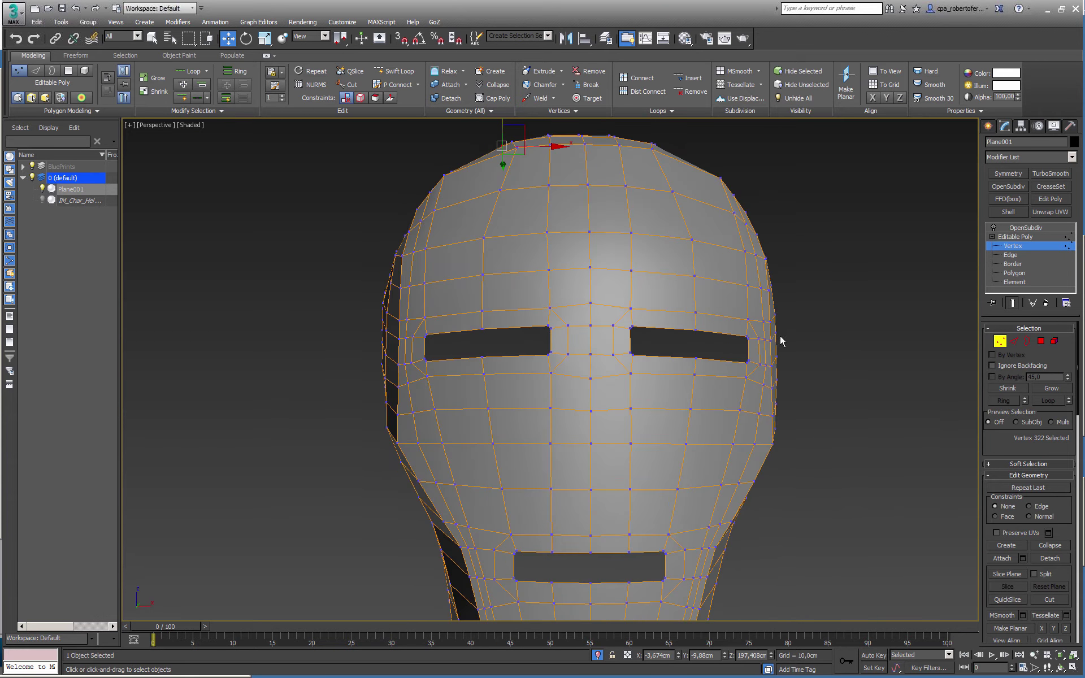
left_click(1043, 344)
middle_click_drag(689, 327, 680, 186)
scroll(626, 317, "down", 4)
left_click_drag(573, 417, 510, 595)
key("Delete")
middle_click_drag(847, 396, 755, 393, "alt")
middle_click_drag(661, 388, 693, 388, "alt")
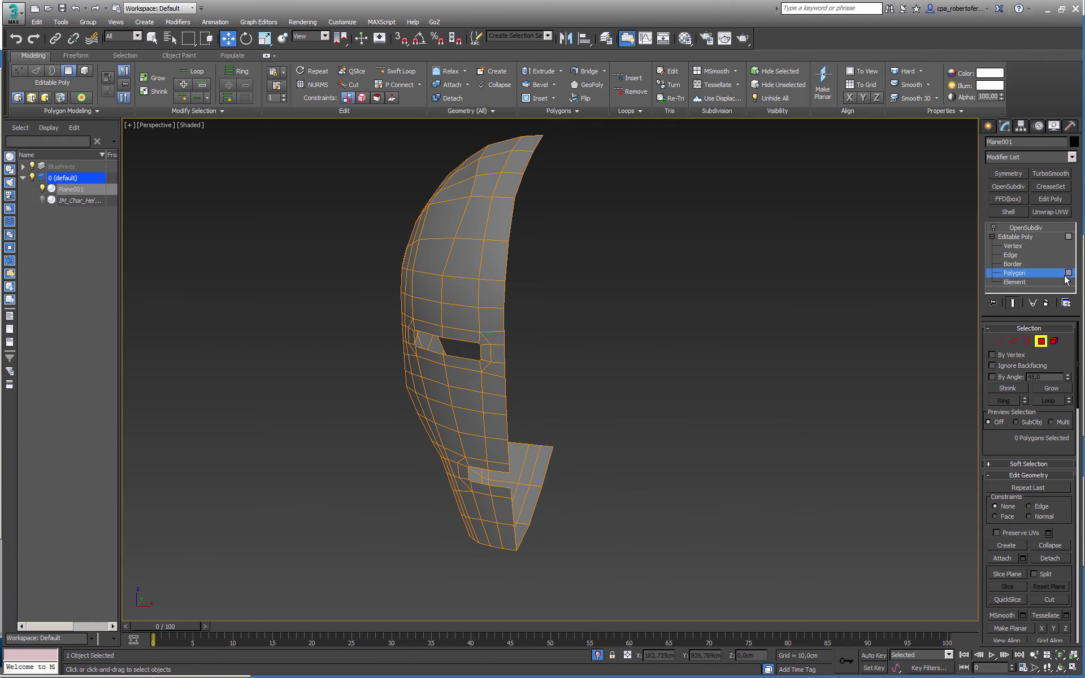
- Add a Symmetry modifier on the X axis with Flip to the half mask and turn OpenSubdiv back on
left_click(1015, 273)
left_click(1007, 173)
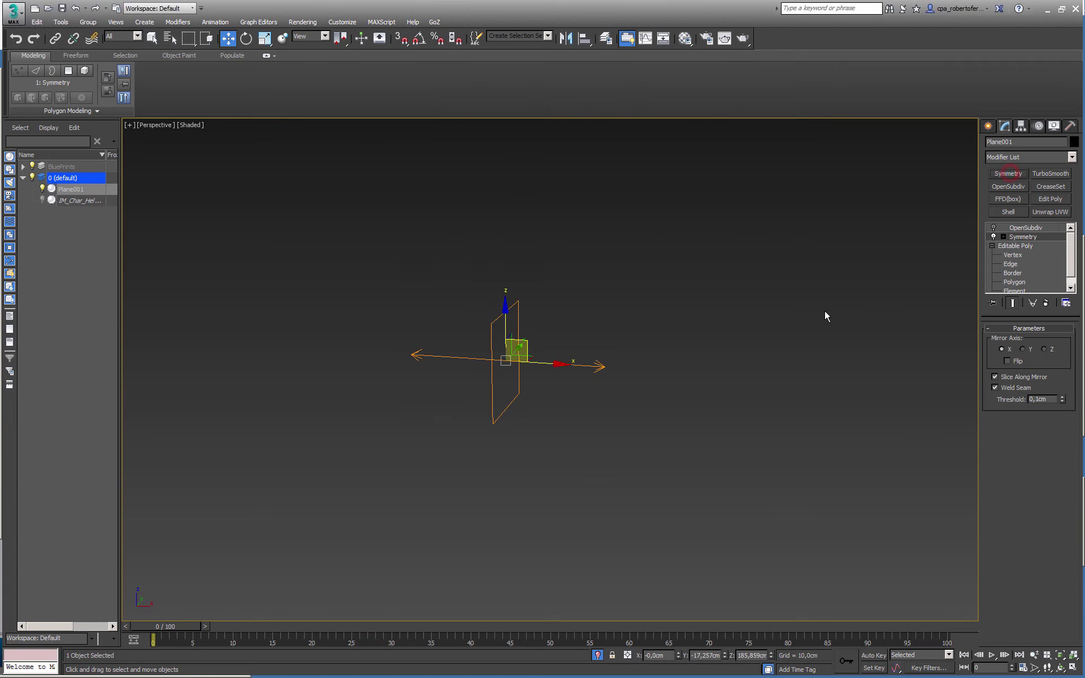
left_click(1007, 361)
middle_click_drag(845, 364, 795, 347, "alt")
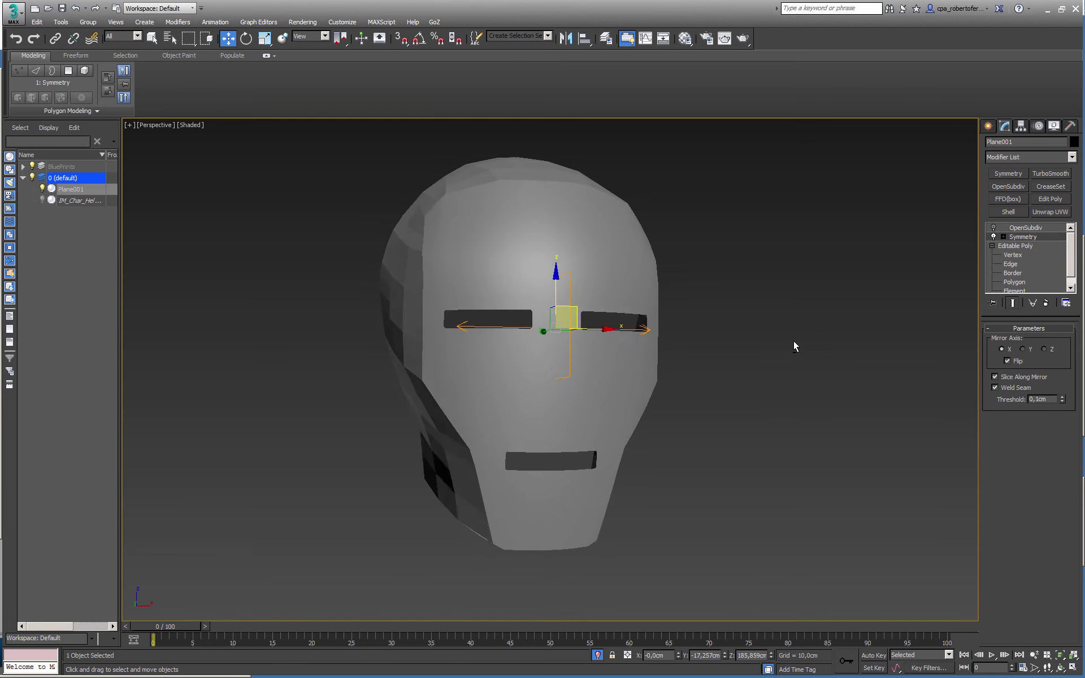
left_click(1025, 228)
left_click(993, 228)
middle_click_drag(731, 317, 623, 334, "alt")
- Show the edges and remove the two vertical edge loops running across the mask's side
left_click(1010, 263)
key("F4")
double_click(475, 339)
mouse_move(587, 360)
middle_mouse_down("alt")
mouse_move(607, 371)
mouse_move(590, 368)
middle_mouse_up("alt")
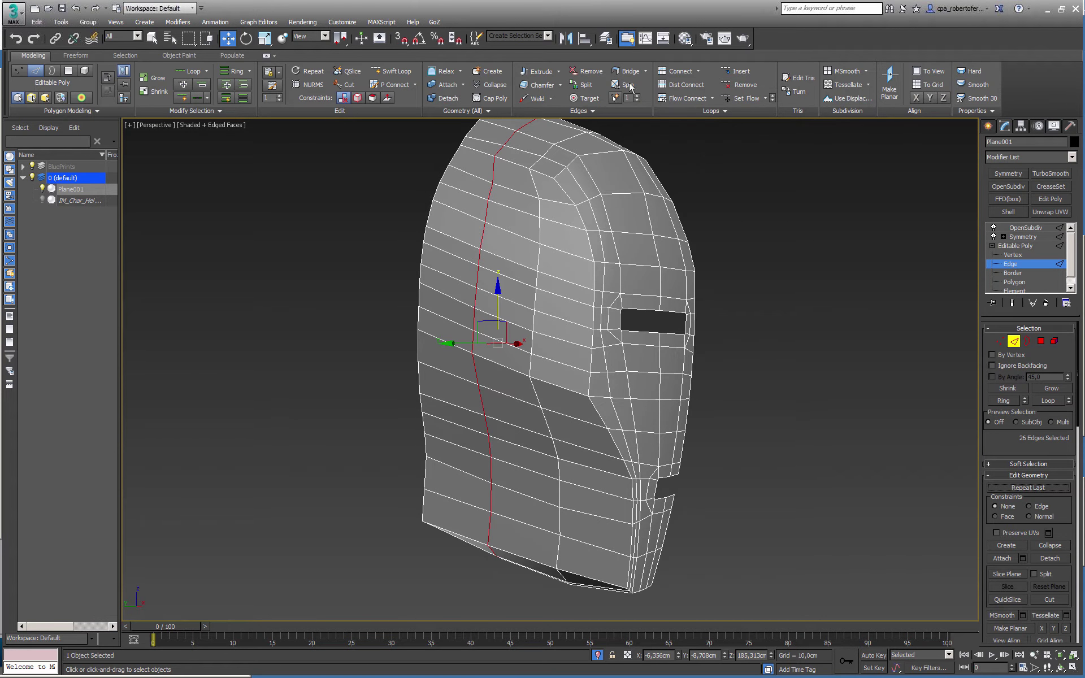
left_click(586, 72, "ctrl")
double_click(537, 203)
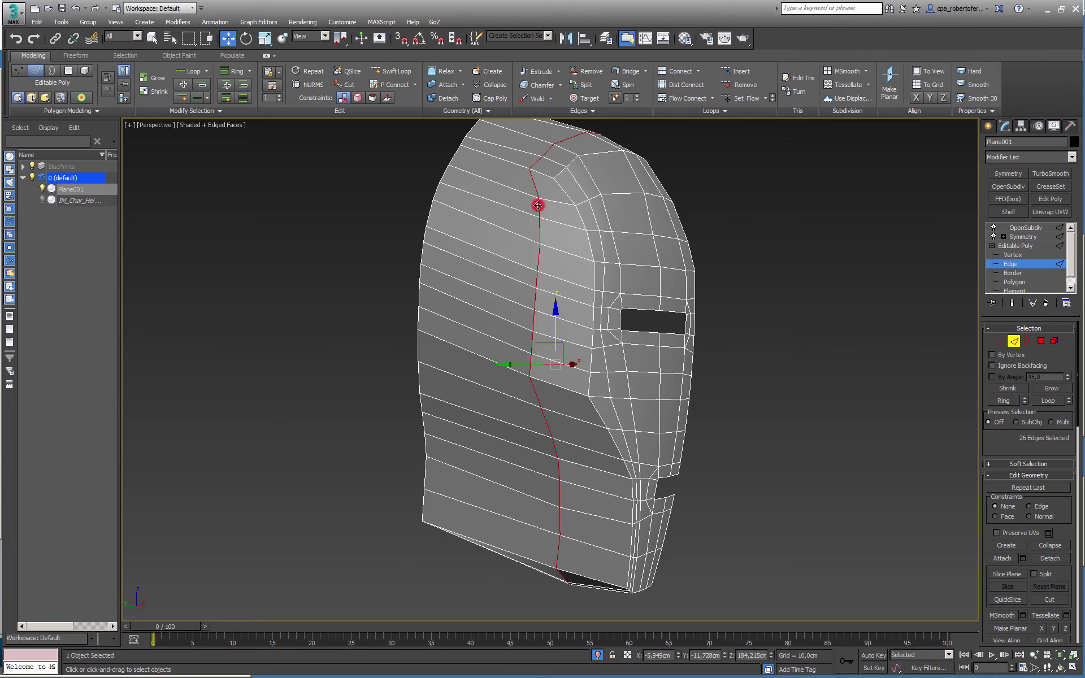
left_click(738, 84)
middle_click_drag(695, 162, 598, 242, "alt")
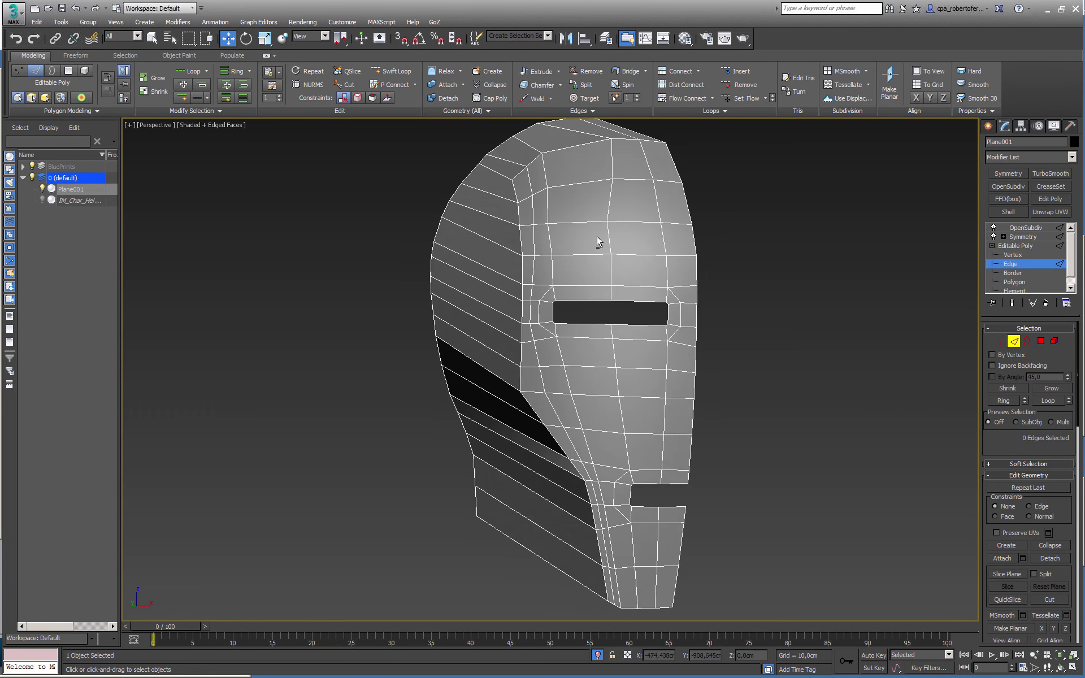
- Add an edge loop through the mask's side edge ring with Flow Connect and slide it forward along Y with the Edge constraint
left_click(479, 260)
left_click(498, 244, "shift")
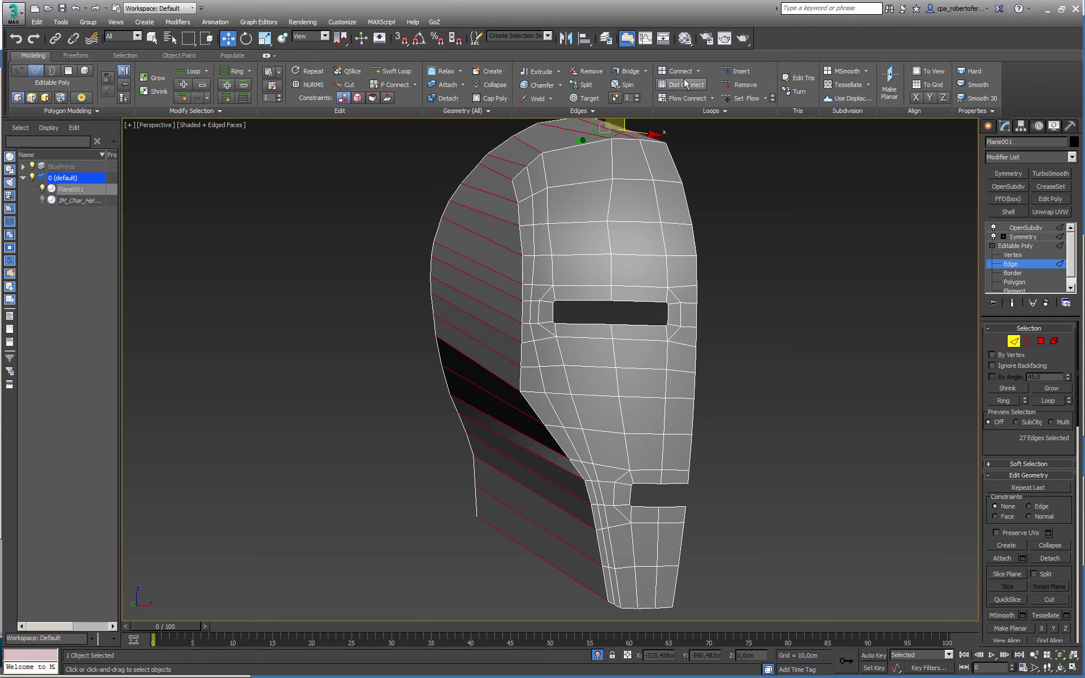
left_click(683, 100)
middle_click_drag(541, 208, 618, 215, "alt")
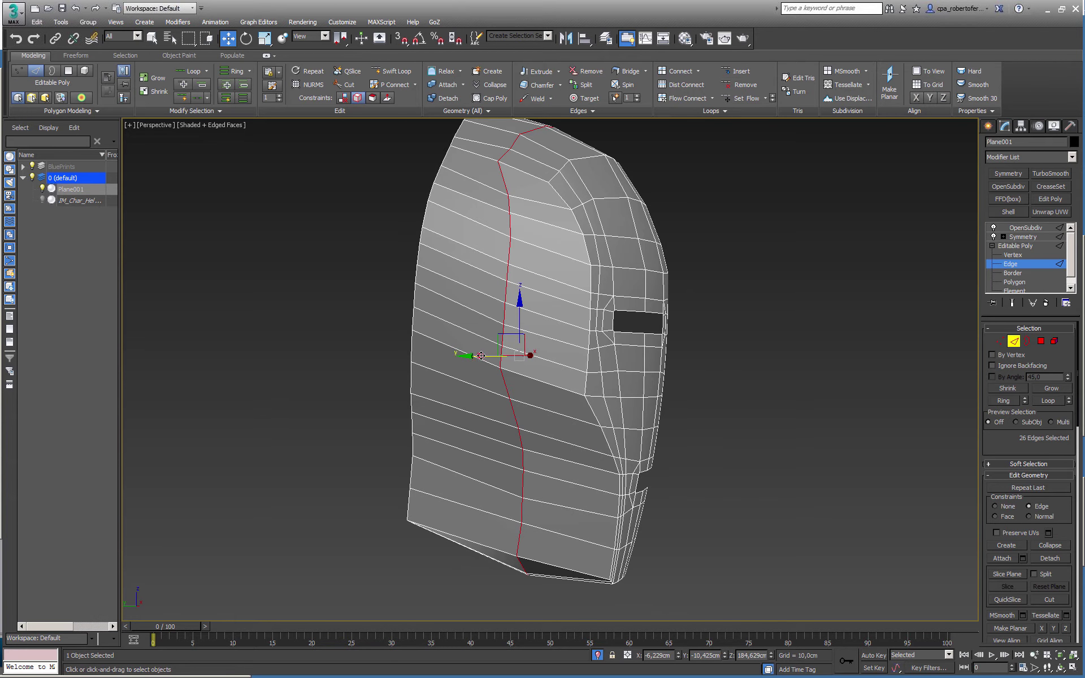
left_click_drag(480, 355, 496, 355)
- Select the ring of edges between the new loop and the rear border and add a second loop with Flow Connect
left_click(470, 308)
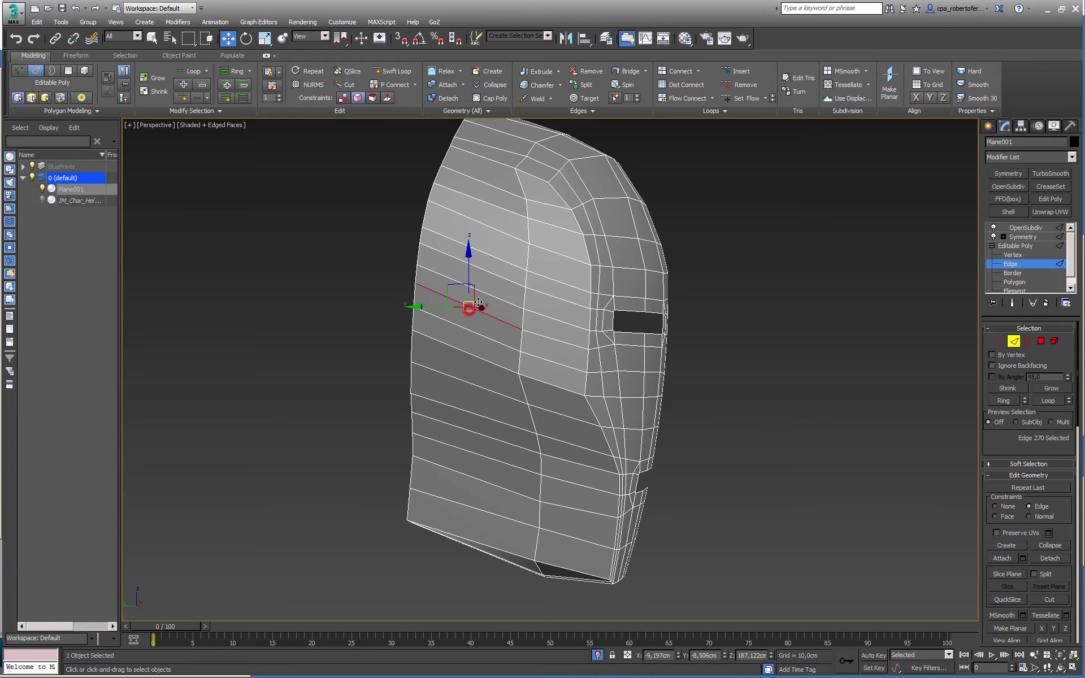
left_click(490, 296, "shift")
left_click(687, 98)
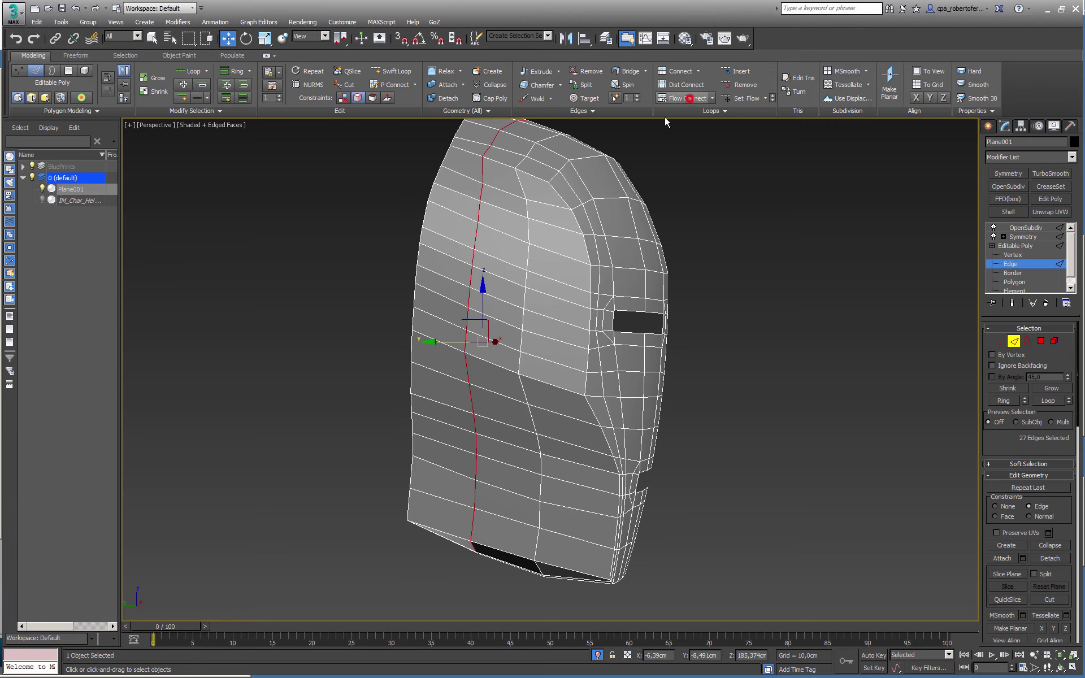
middle_click_drag(621, 214, 496, 210, "alt")
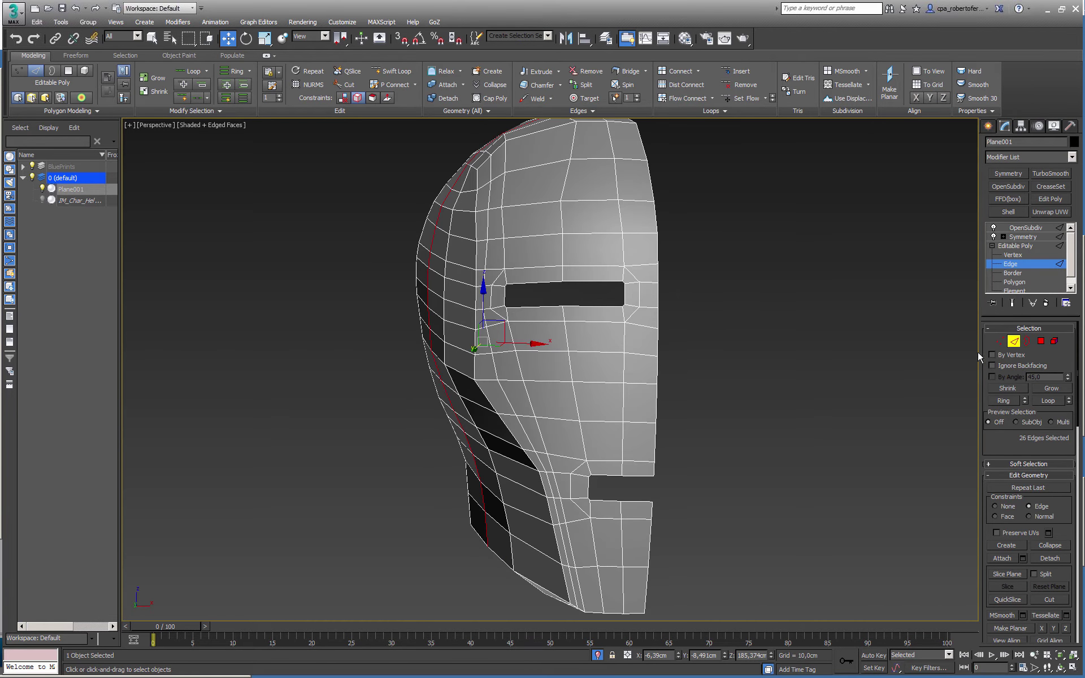
- Show the mirrored, smoothed end result, exit isolation and hide the edges to check the mask against the helmet
left_click(1012, 303)
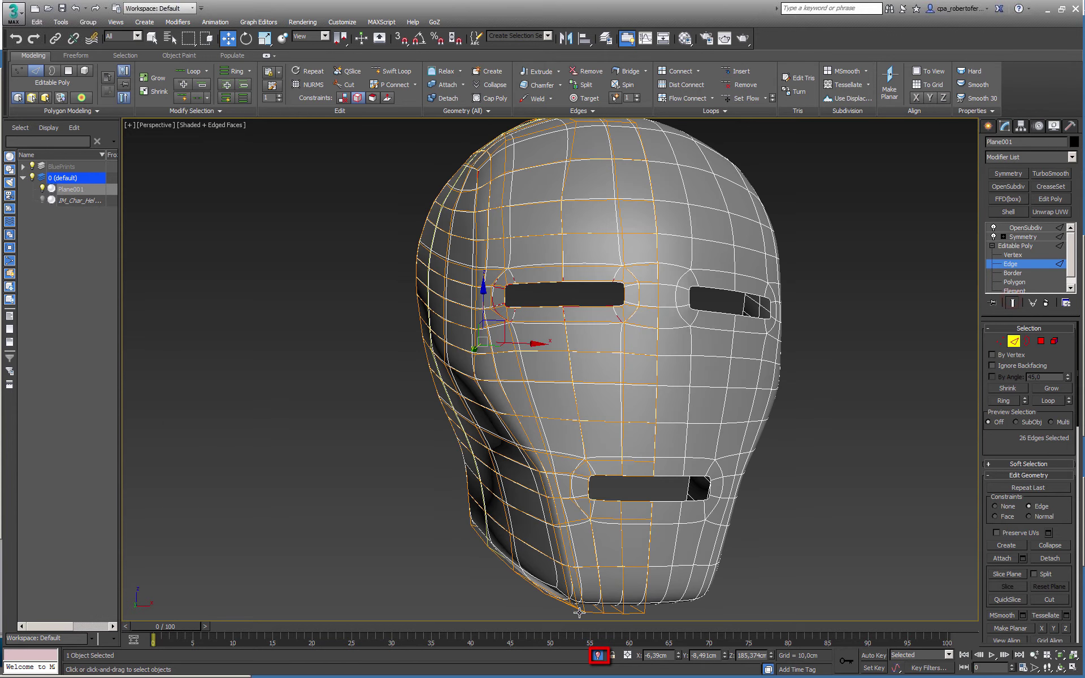
left_click(598, 656)
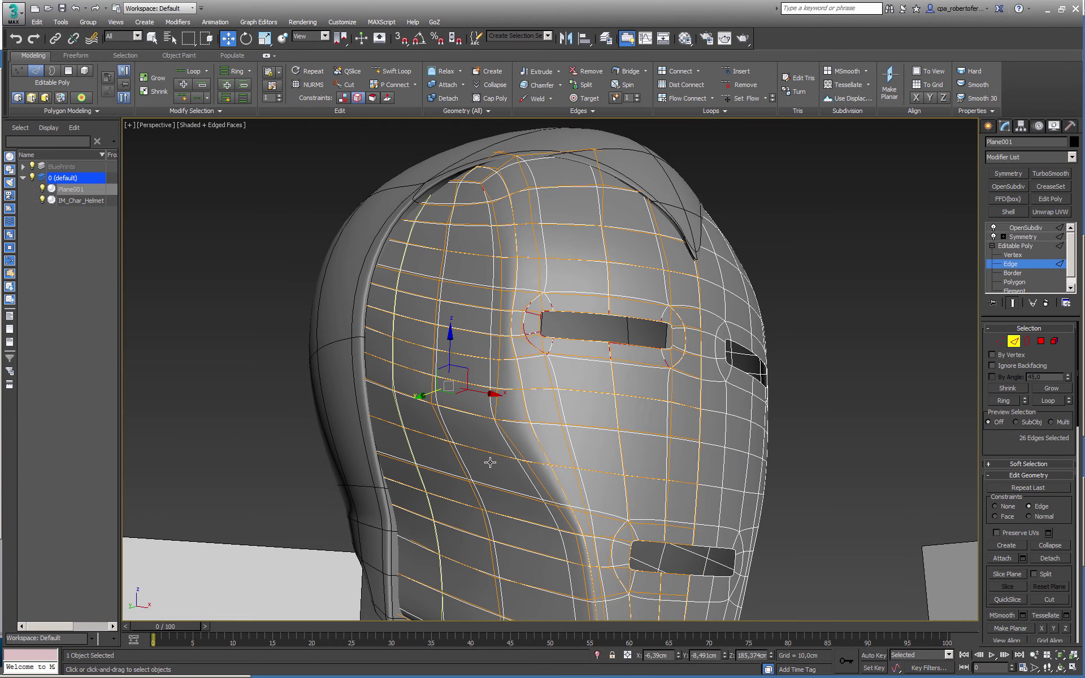
key("F4")
left_click(846, 369)
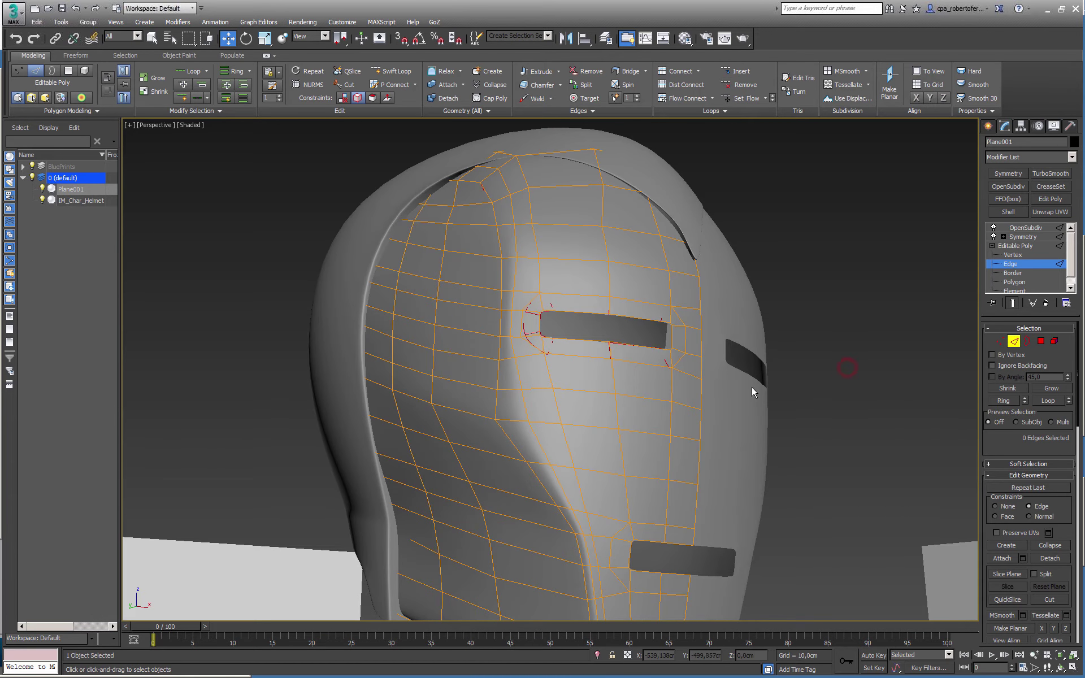
middle_click_drag(751, 387, 681, 395, "alt")
middle_click_drag(673, 414, 713, 419, "alt")
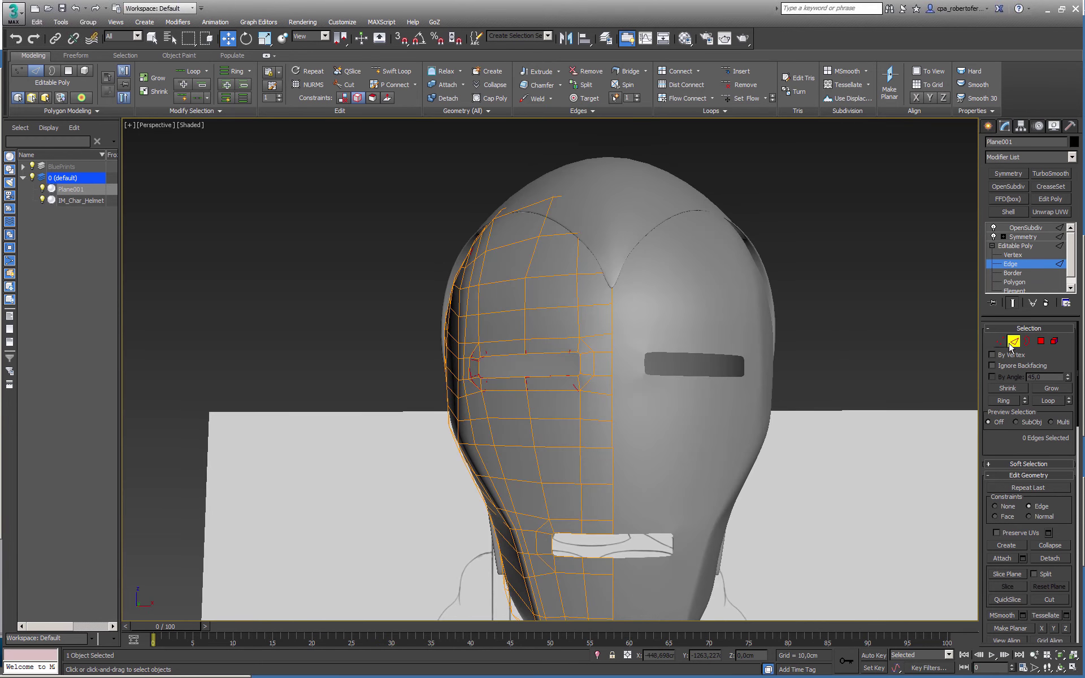
- Leave the mask's sub-object editing and go up to its Symmetry modifier
left_click(1024, 339)
middle_click_drag(686, 381, 710, 386, "alt")
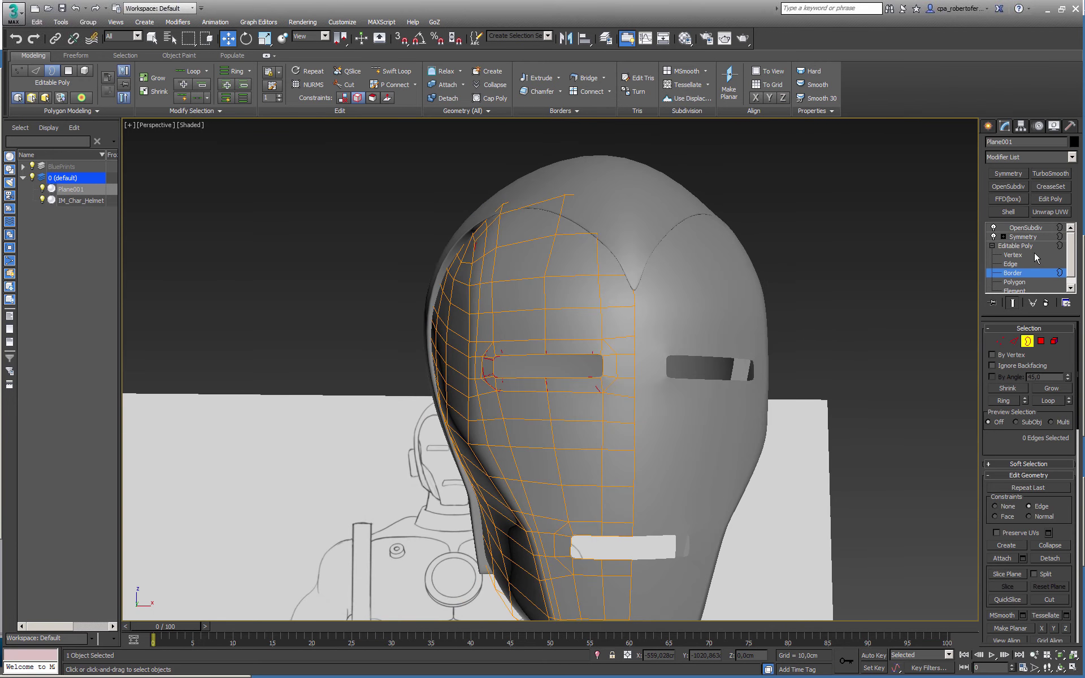
left_click(1022, 237)
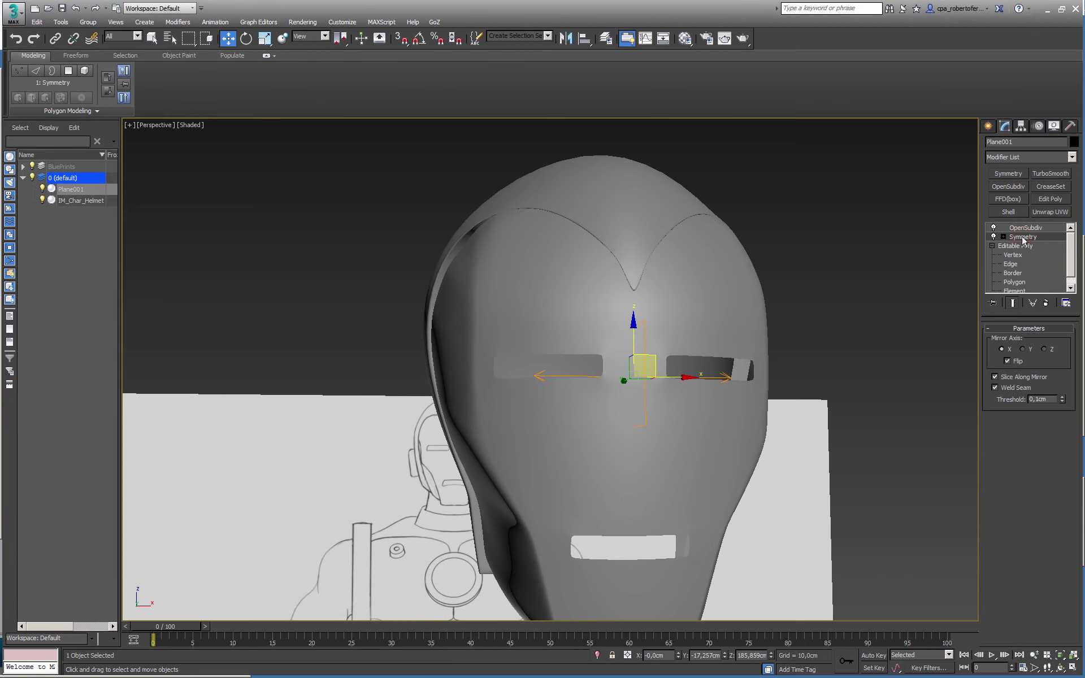
- Collapse the mask's modifier stack down to Symmetry, baking the mirrored half into the Editable Poly beneath OpenSubdiv
right_click(1022, 237)
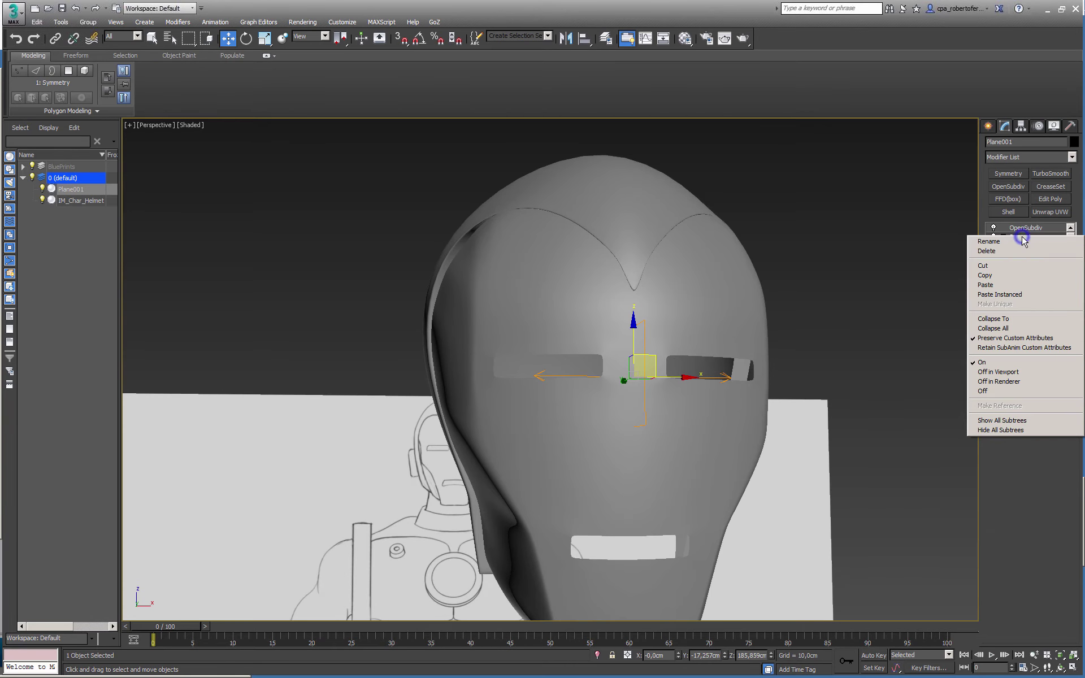
left_click(1002, 320)
left_click(594, 390)
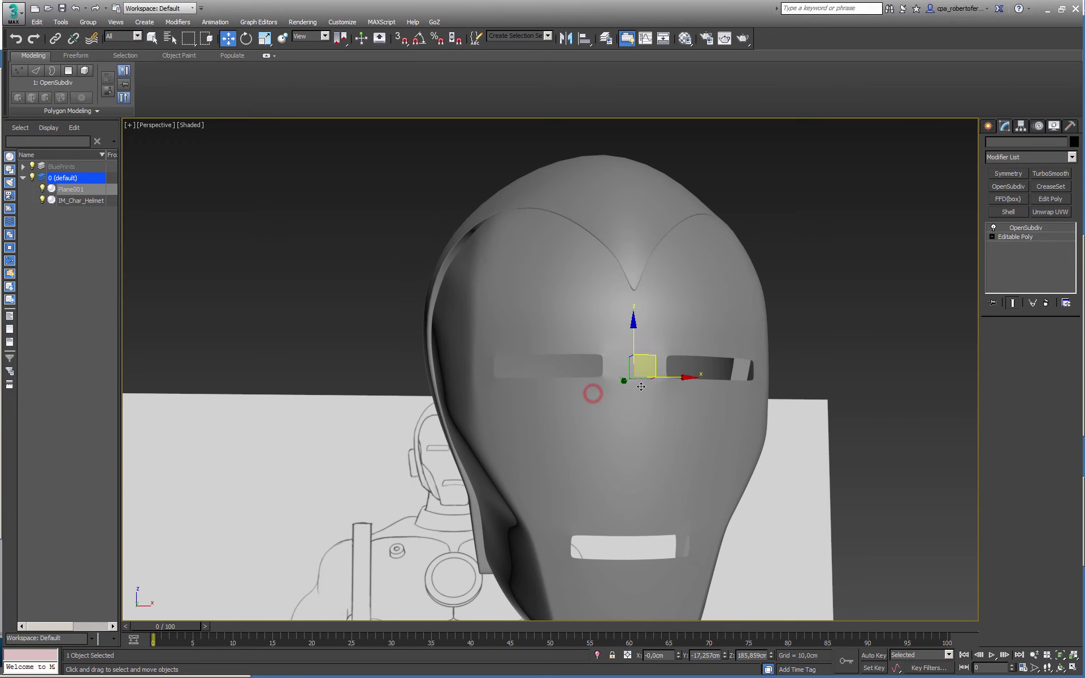
- Select the open borders of both eye slits and the mouth slit and extrude them inward along Y to give the openings depth
middle_click_drag(633, 378, 722, 332, "alt")
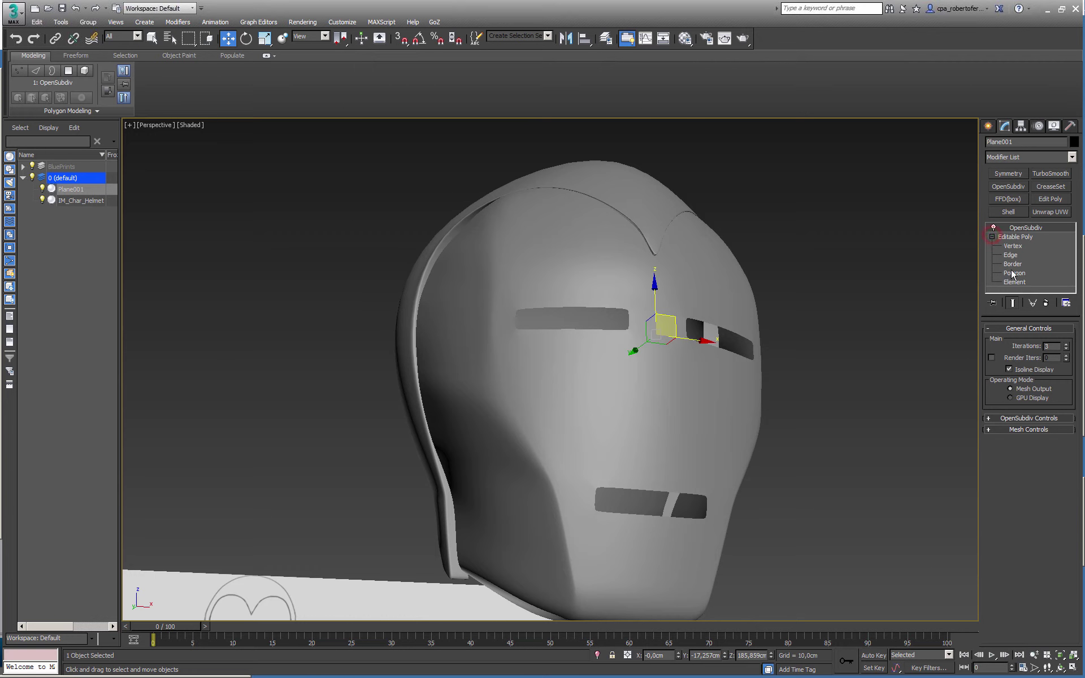
left_click(1013, 263)
left_click(600, 330)
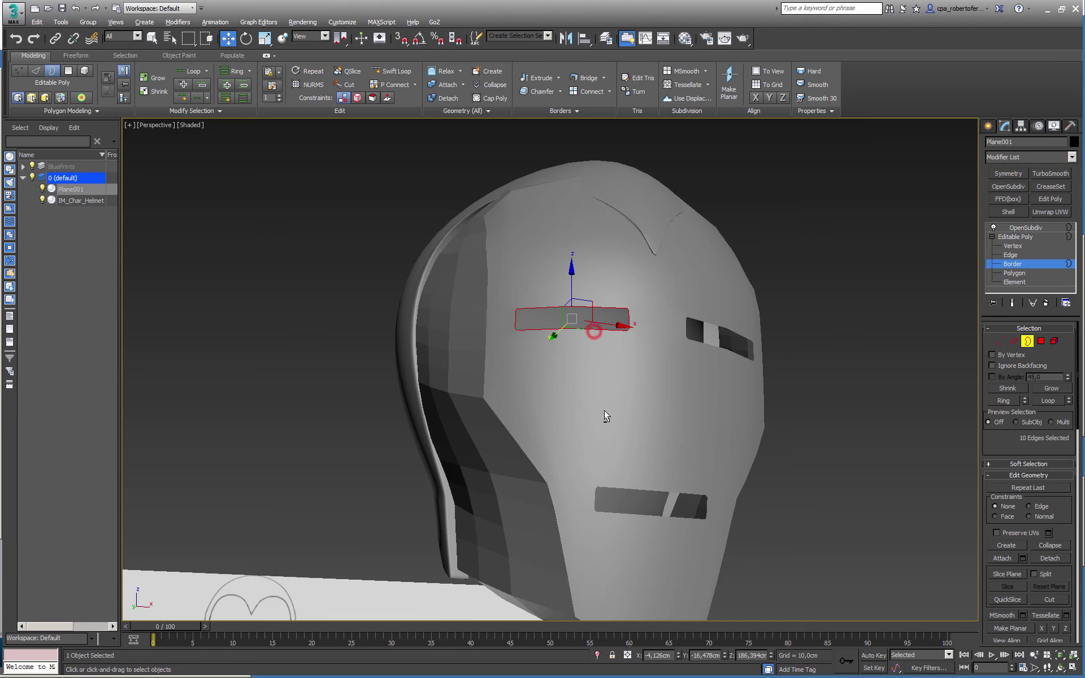
middle_click_drag(603, 414, 633, 490, "alt")
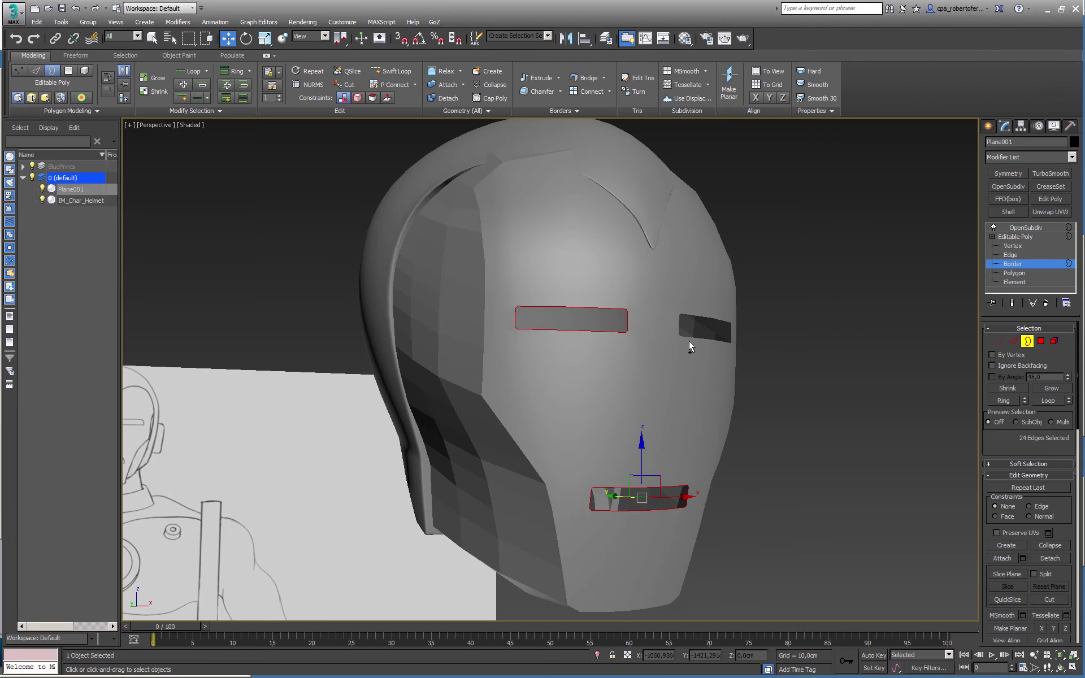
middle_click_drag(633, 354, 676, 364, "alt")
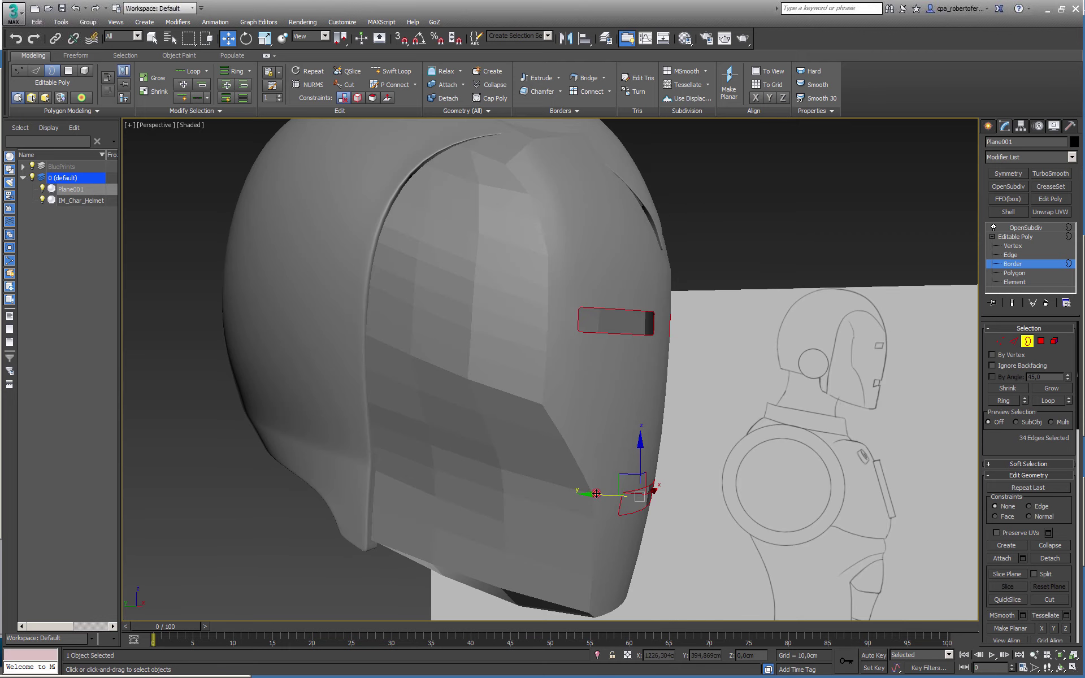
left_click_drag(596, 493, 588, 491)
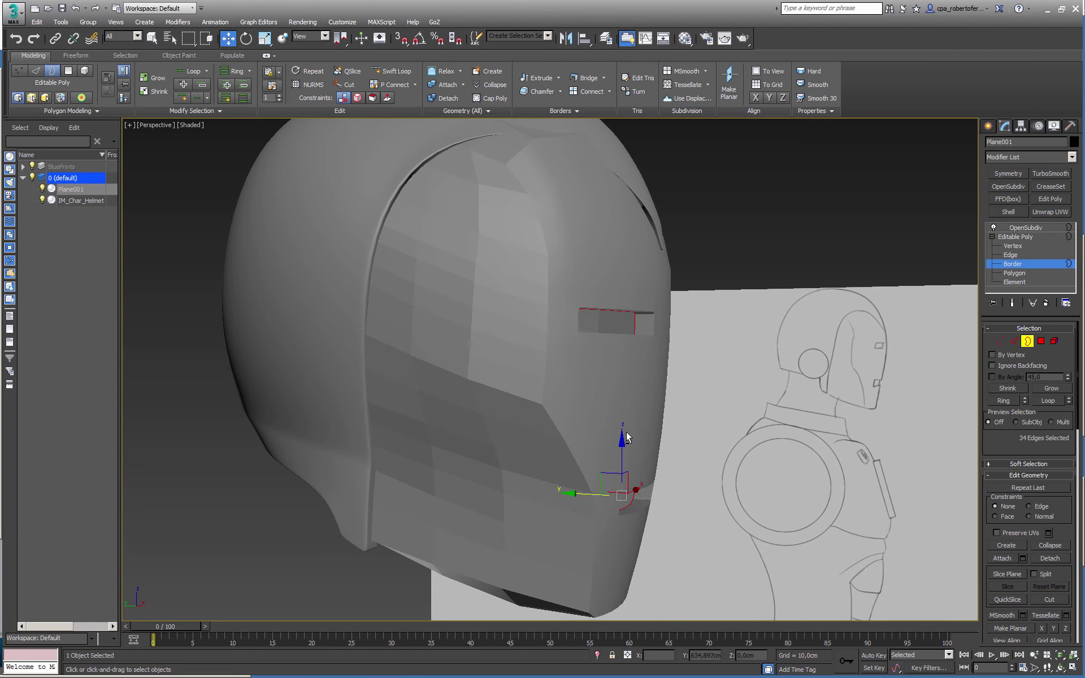
- Show the smoothed end result, inspect the inner walls of the eye and mouth openings up close, and leave Border editing
middle_click_drag(627, 433, 483, 430, "alt")
scroll(483, 430, "up", 4)
middle_click_drag(558, 381, 1008, 306, "alt")
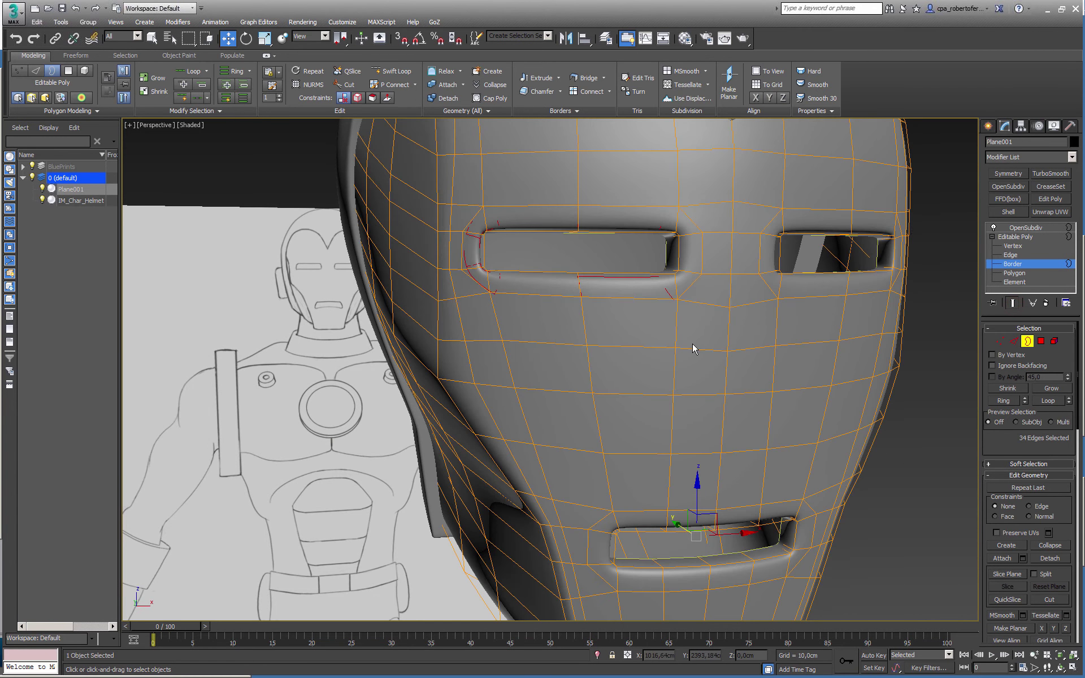
middle_click_drag(693, 343, 650, 382, "alt")
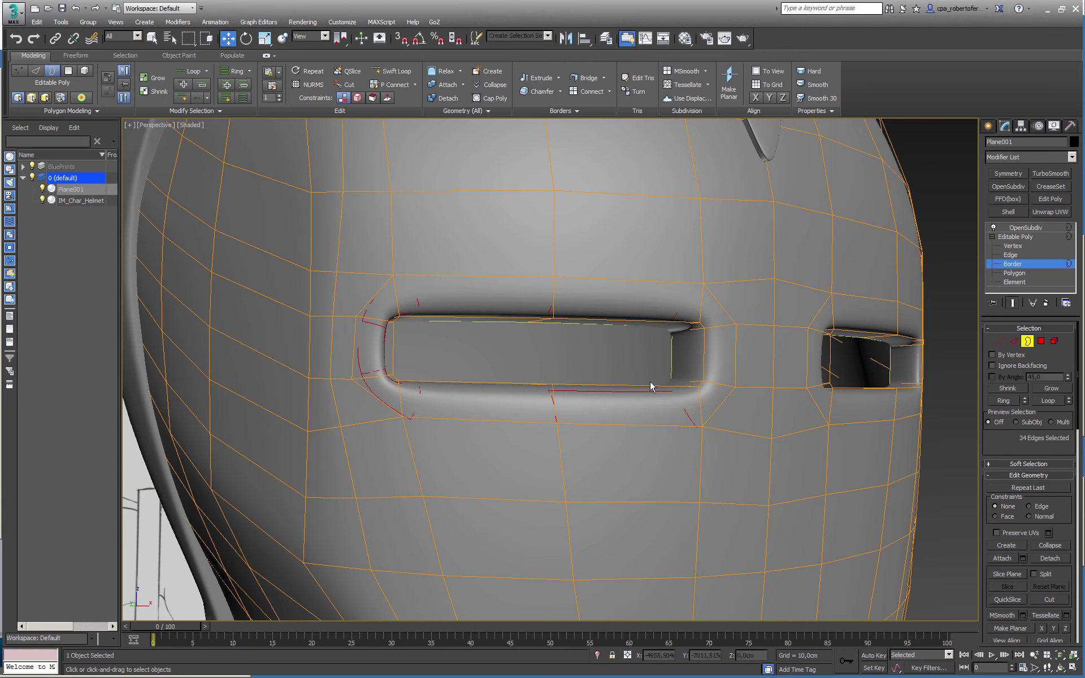
left_click(1027, 341)
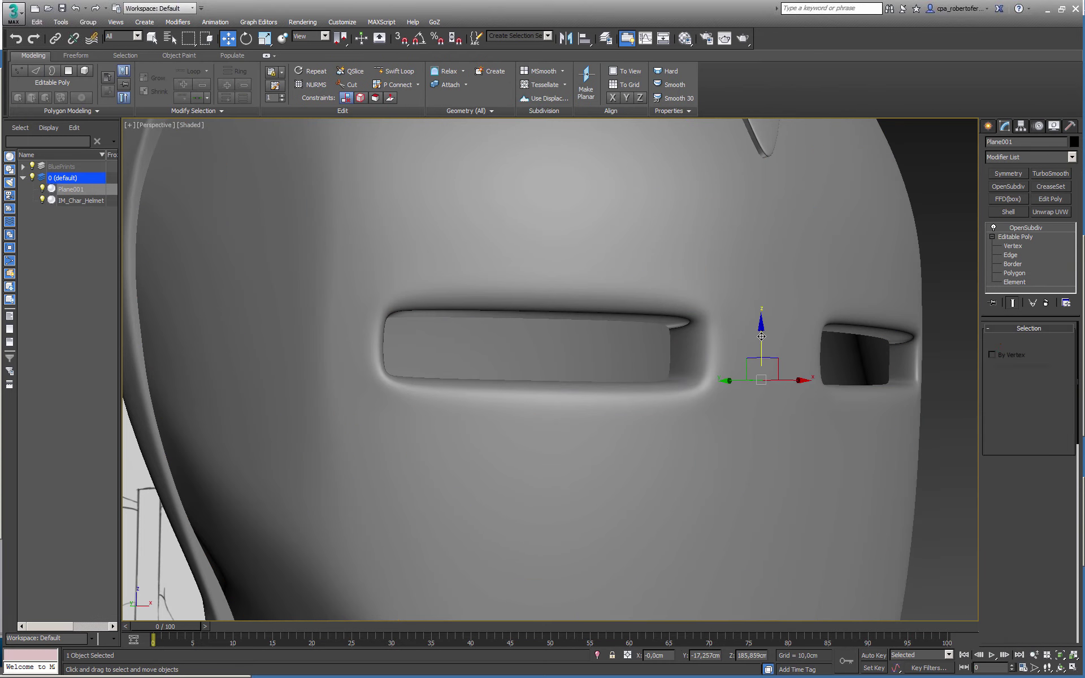